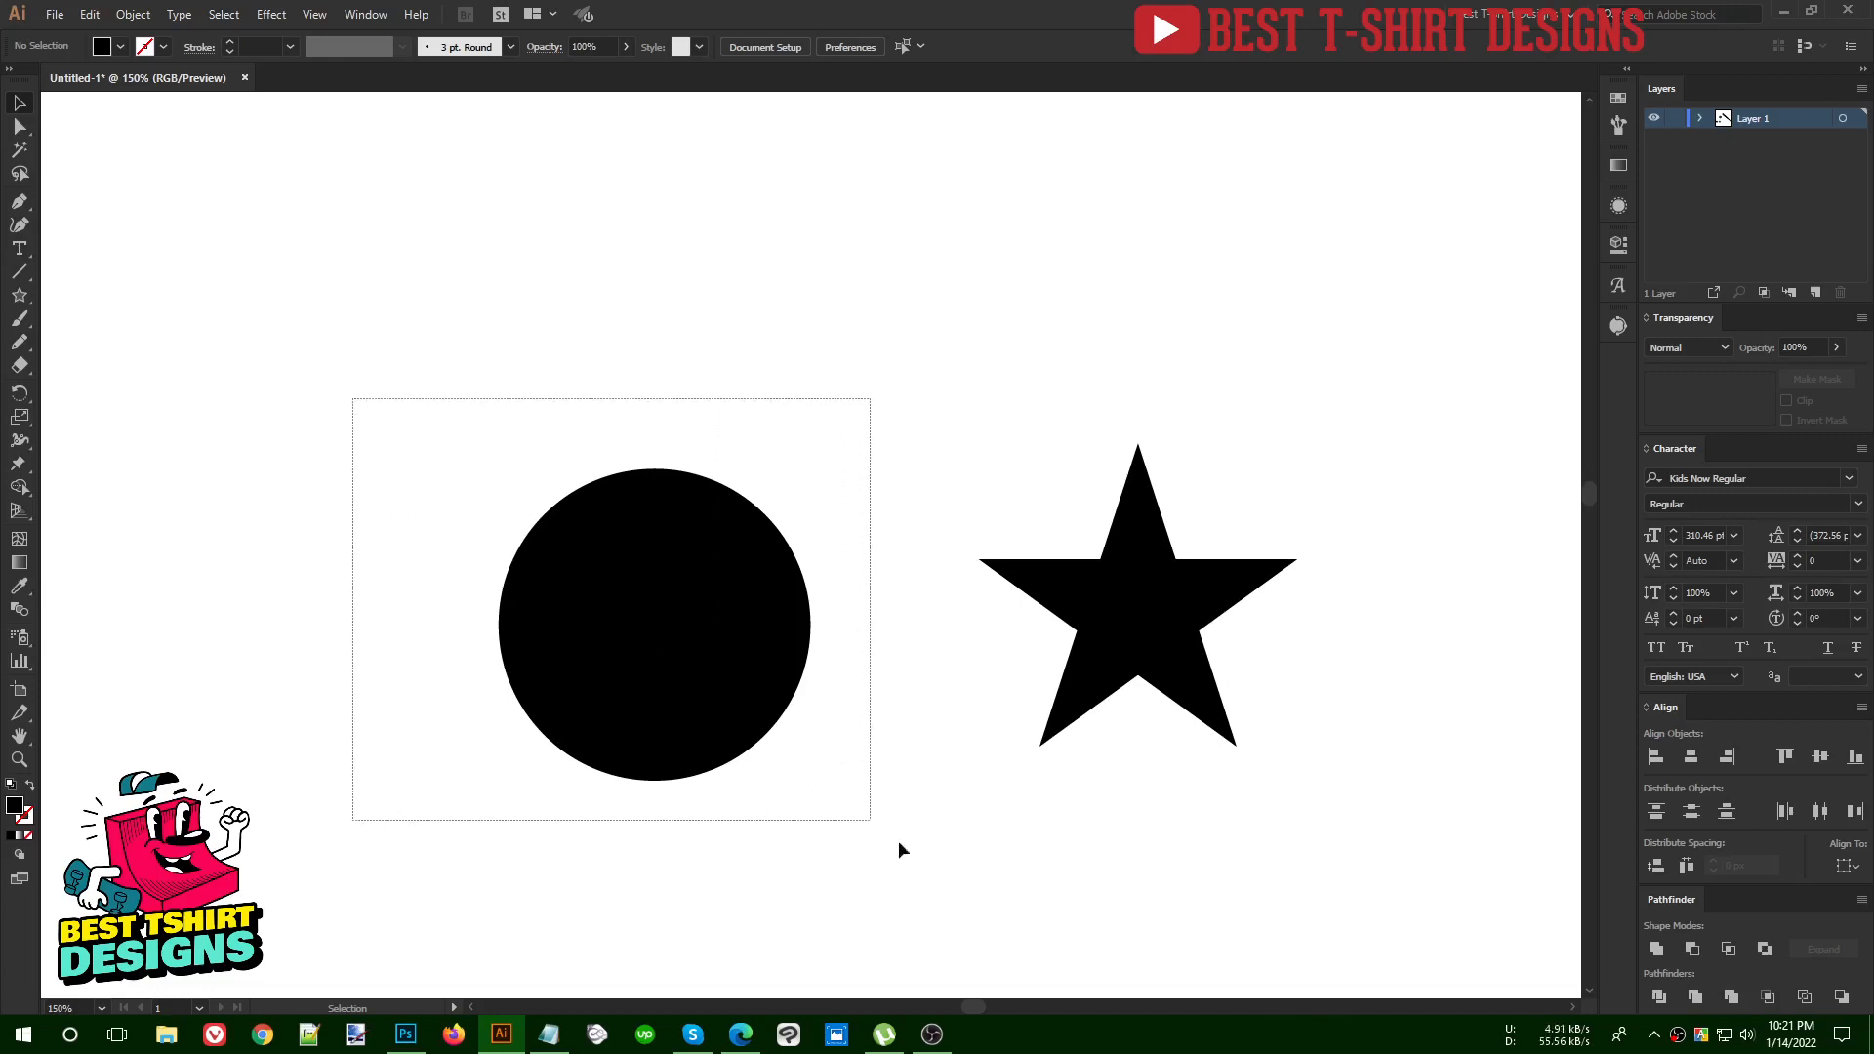
Scale the black circle from its centre to about 191 px in diameter, then deselect it
{"action": "left_click", "coordinate": [896, 466]}
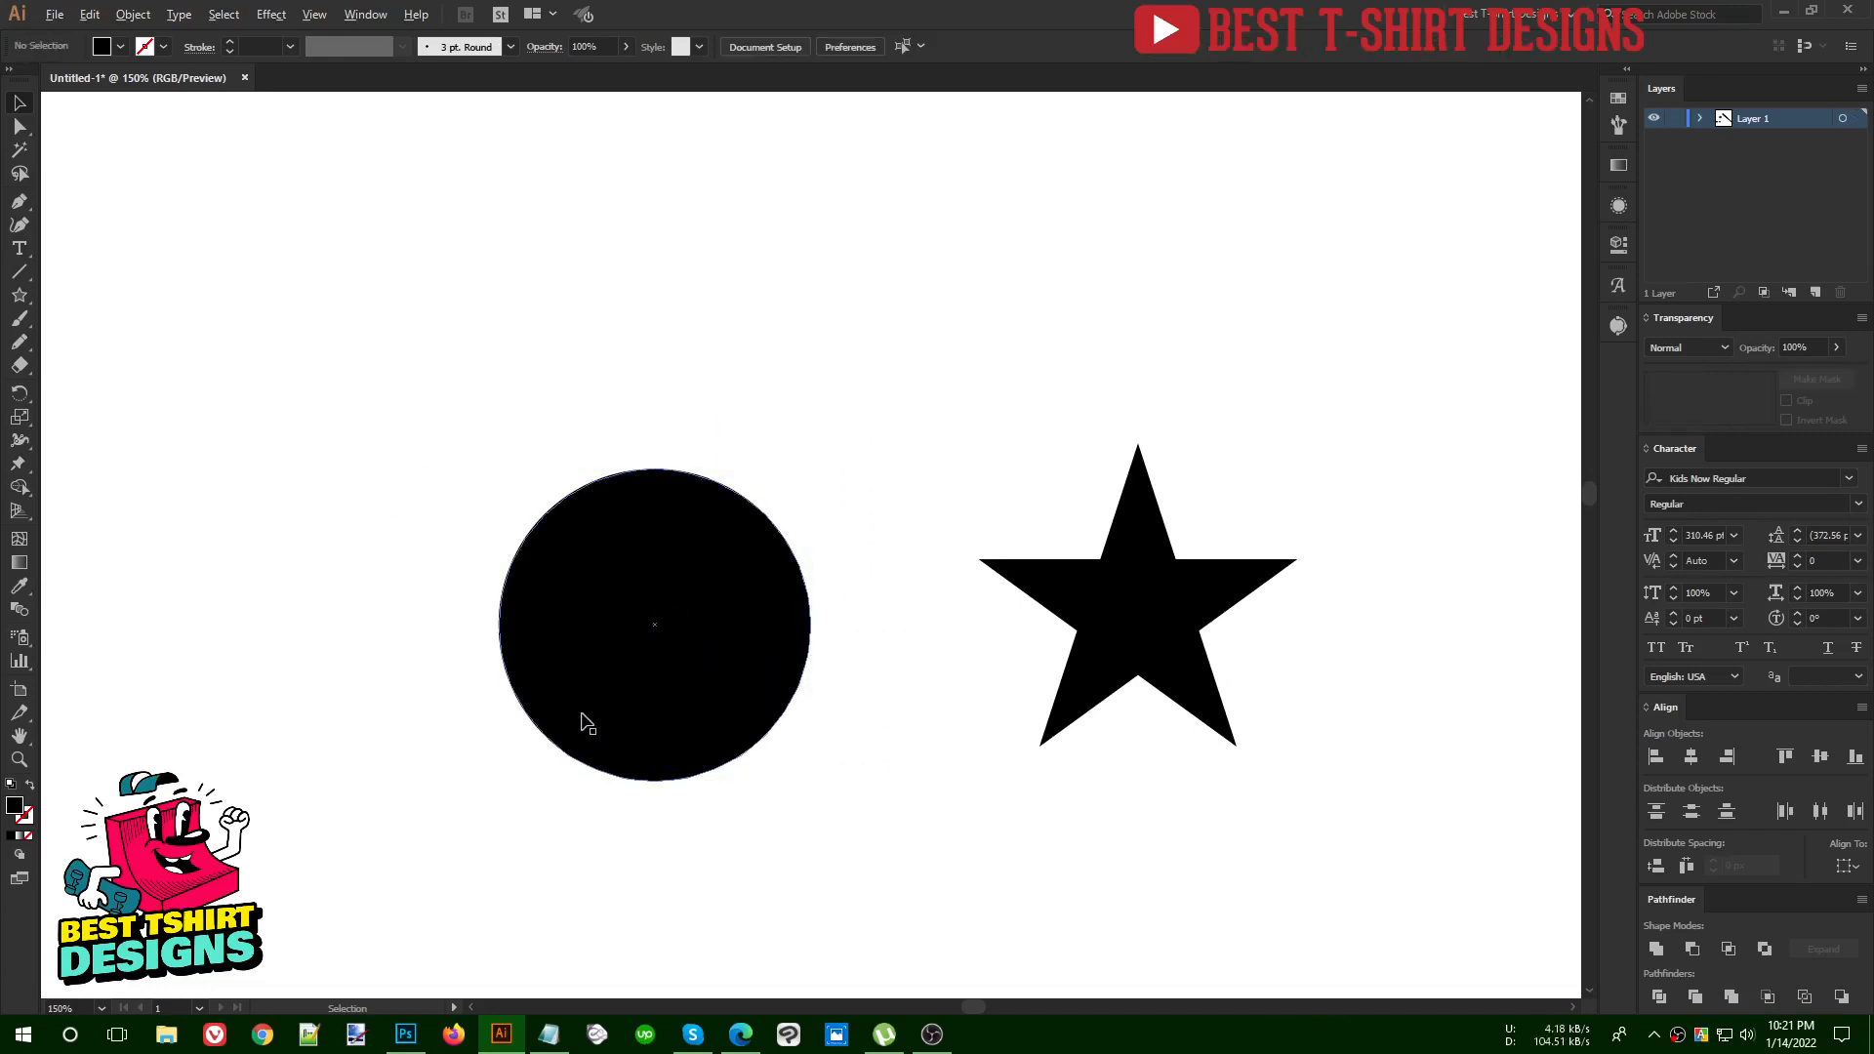
{"action": "scroll", "coordinate": [582, 722], "scroll_direction": "up", "scroll_amount": 1, "text": "alt"}
{"action": "left_click_drag", "start_coordinate": [703, 636], "coordinate": [771, 517]}
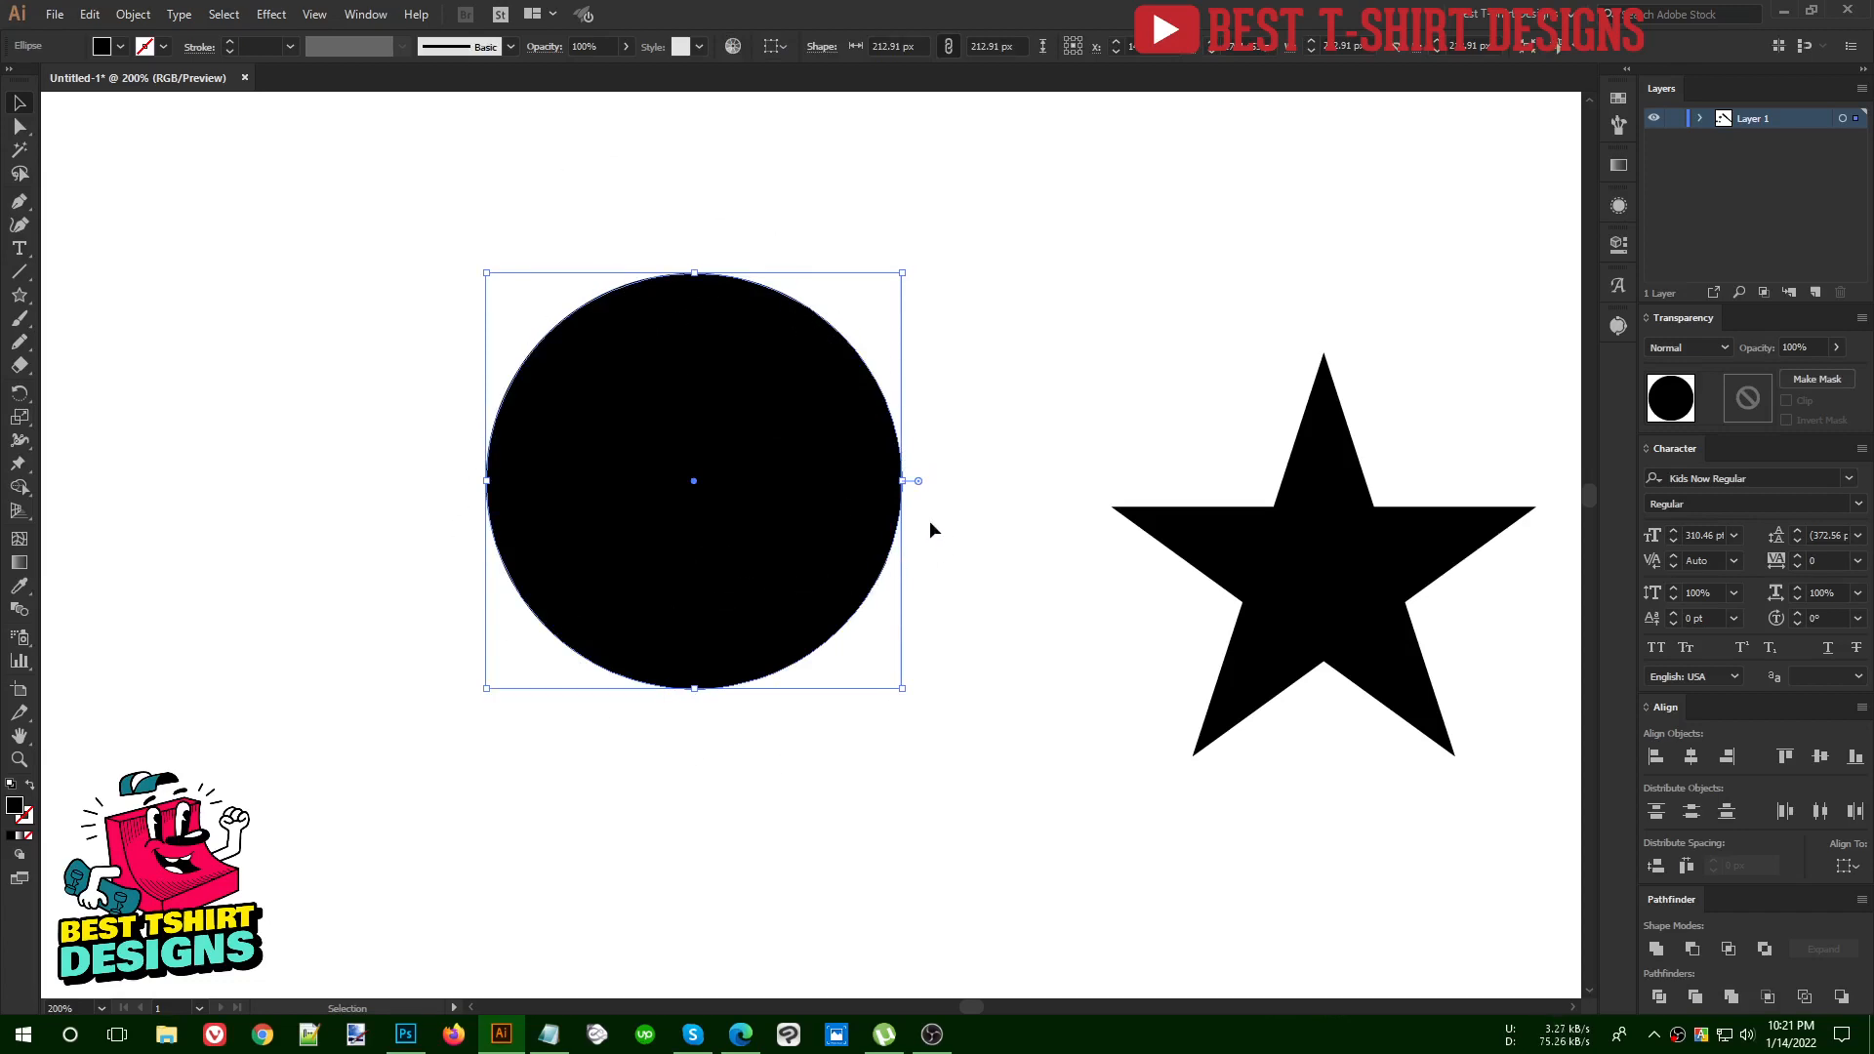
{"action": "left_click_drag", "start_coordinate": [902, 480], "coordinate": [1032, 692]}
{"action": "key", "text": "ctrl+z"}
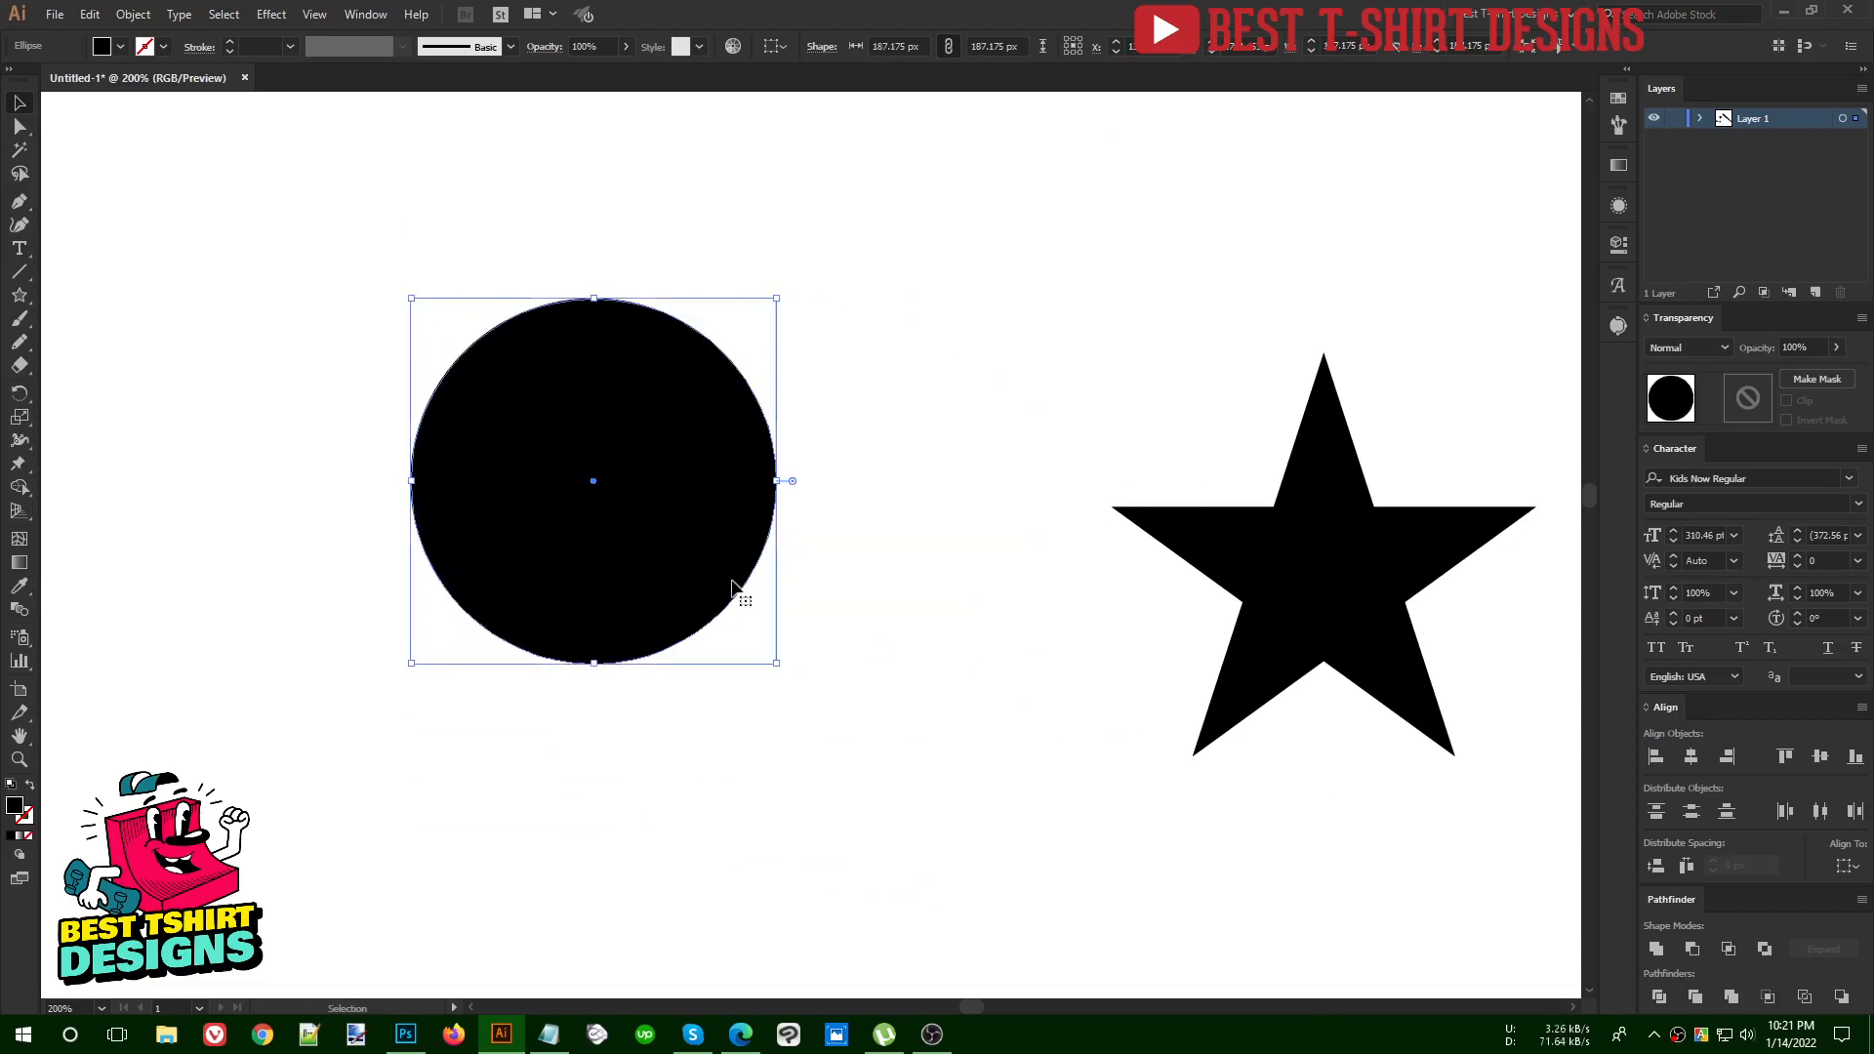
{"action": "mouse_move", "coordinate": [778, 481]}
{"action": "left_mouse_down"}
{"action": "mouse_move", "coordinate": [872, 482]}
{"action": "mouse_move", "coordinate": [752, 481]}
{"action": "left_mouse_up"}
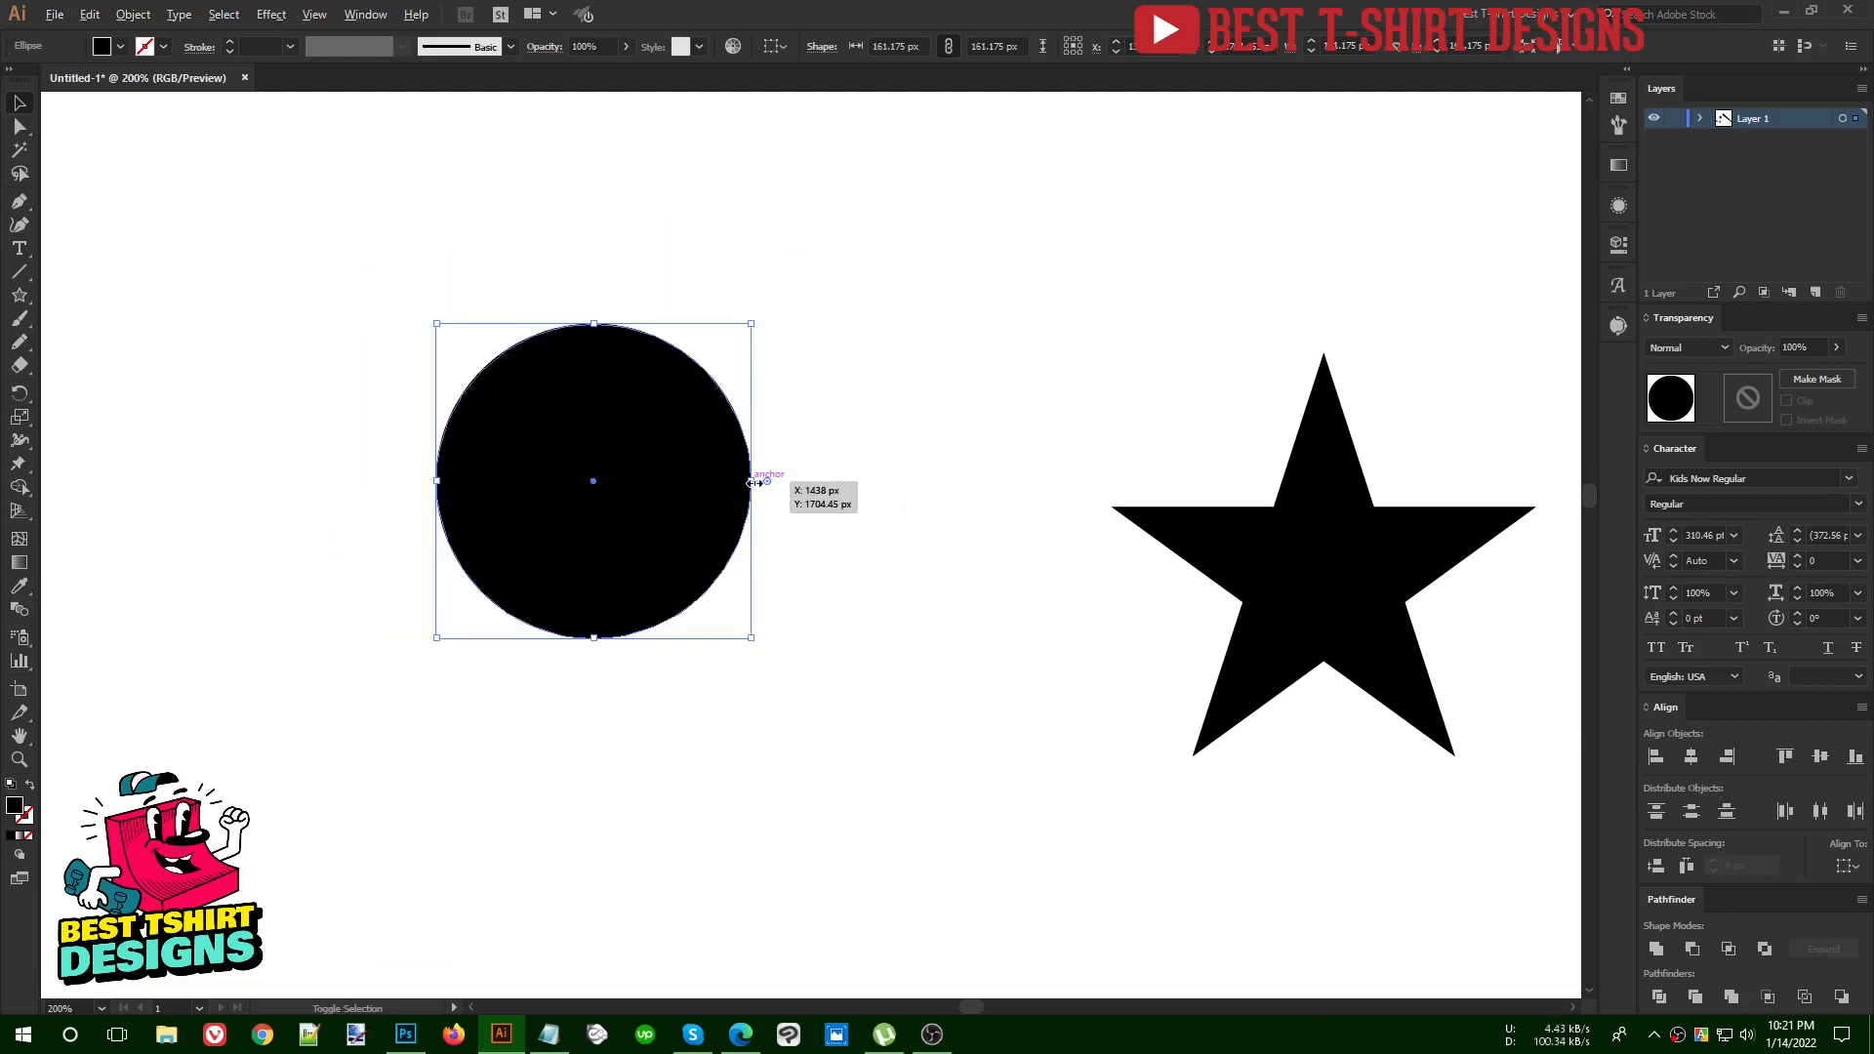
{"action": "left_click_drag", "start_coordinate": [755, 481], "coordinate": [782, 482]}
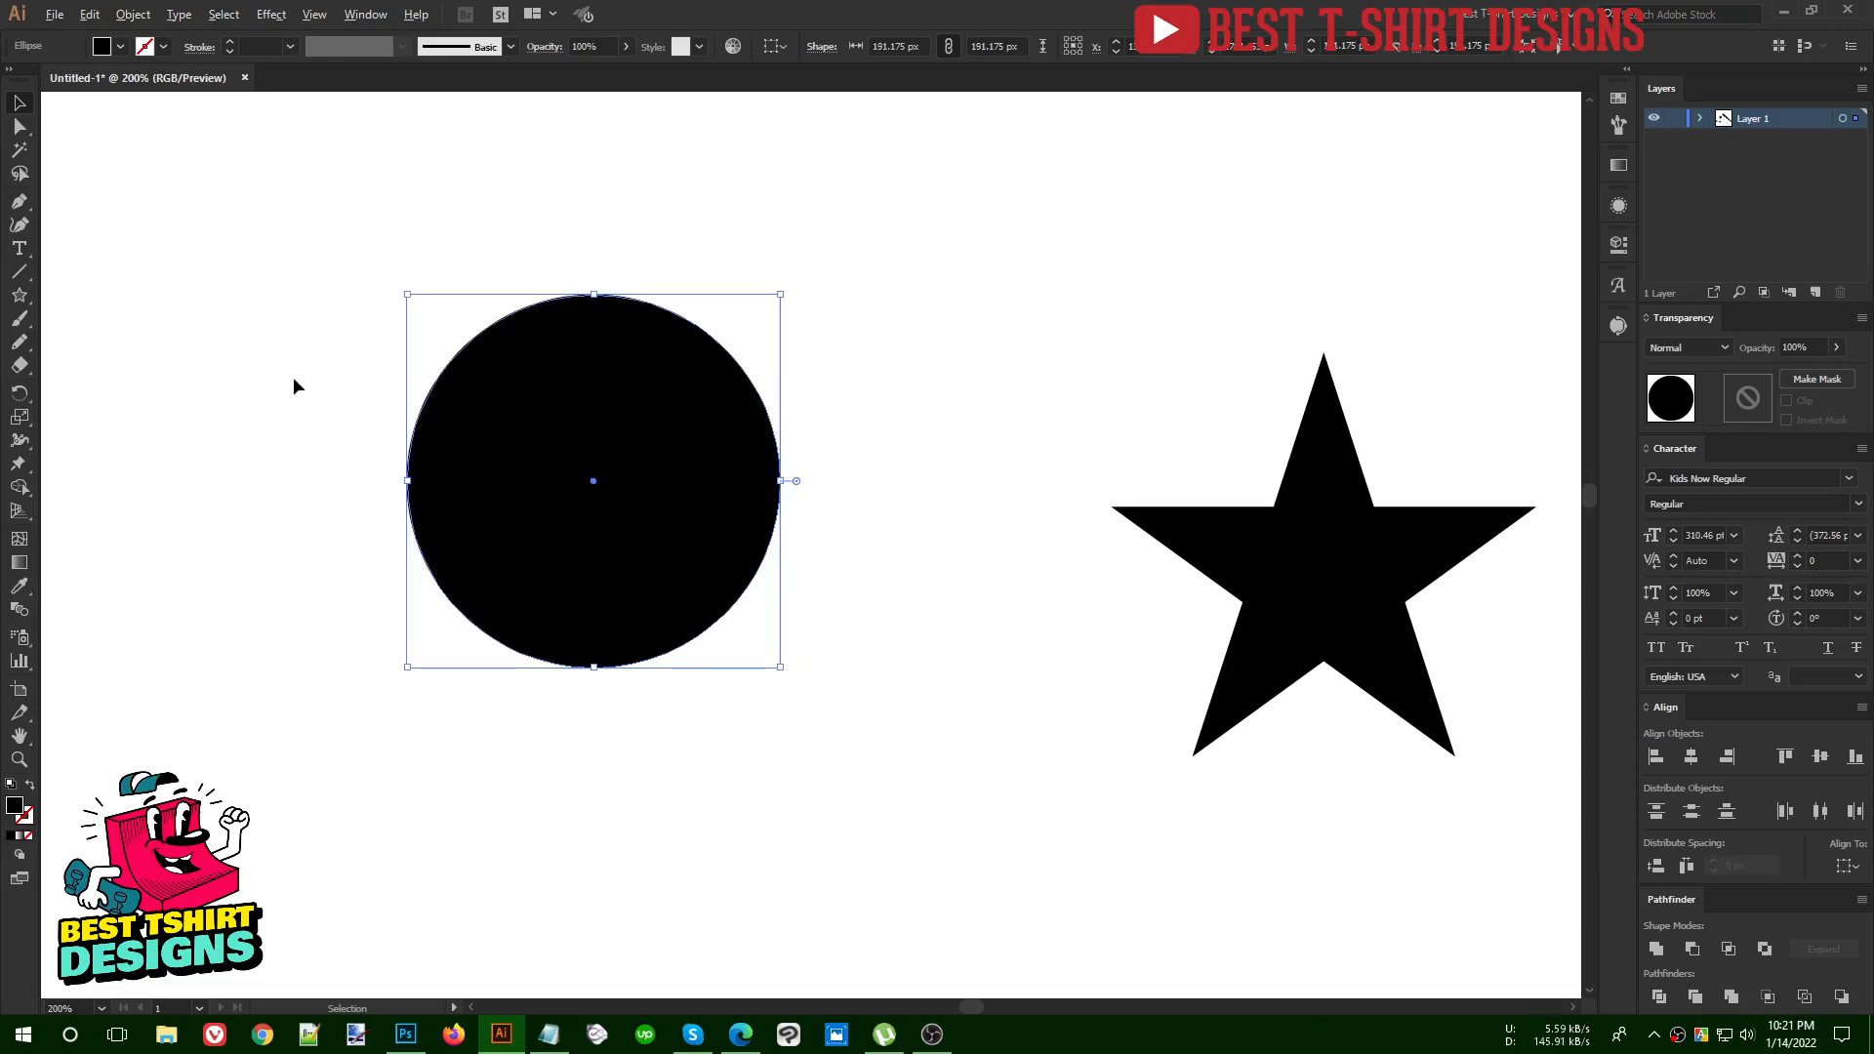
{"action": "scroll", "coordinate": [292, 385], "scroll_direction": "up", "scroll_amount": 1}
{"action": "left_click", "coordinate": [1075, 578]}
Swap the star's fill and stroke to make it a black outline, and set its stroke weight to 10 pt
{"action": "left_click_drag", "start_coordinate": [983, 556], "coordinate": [650, 430]}
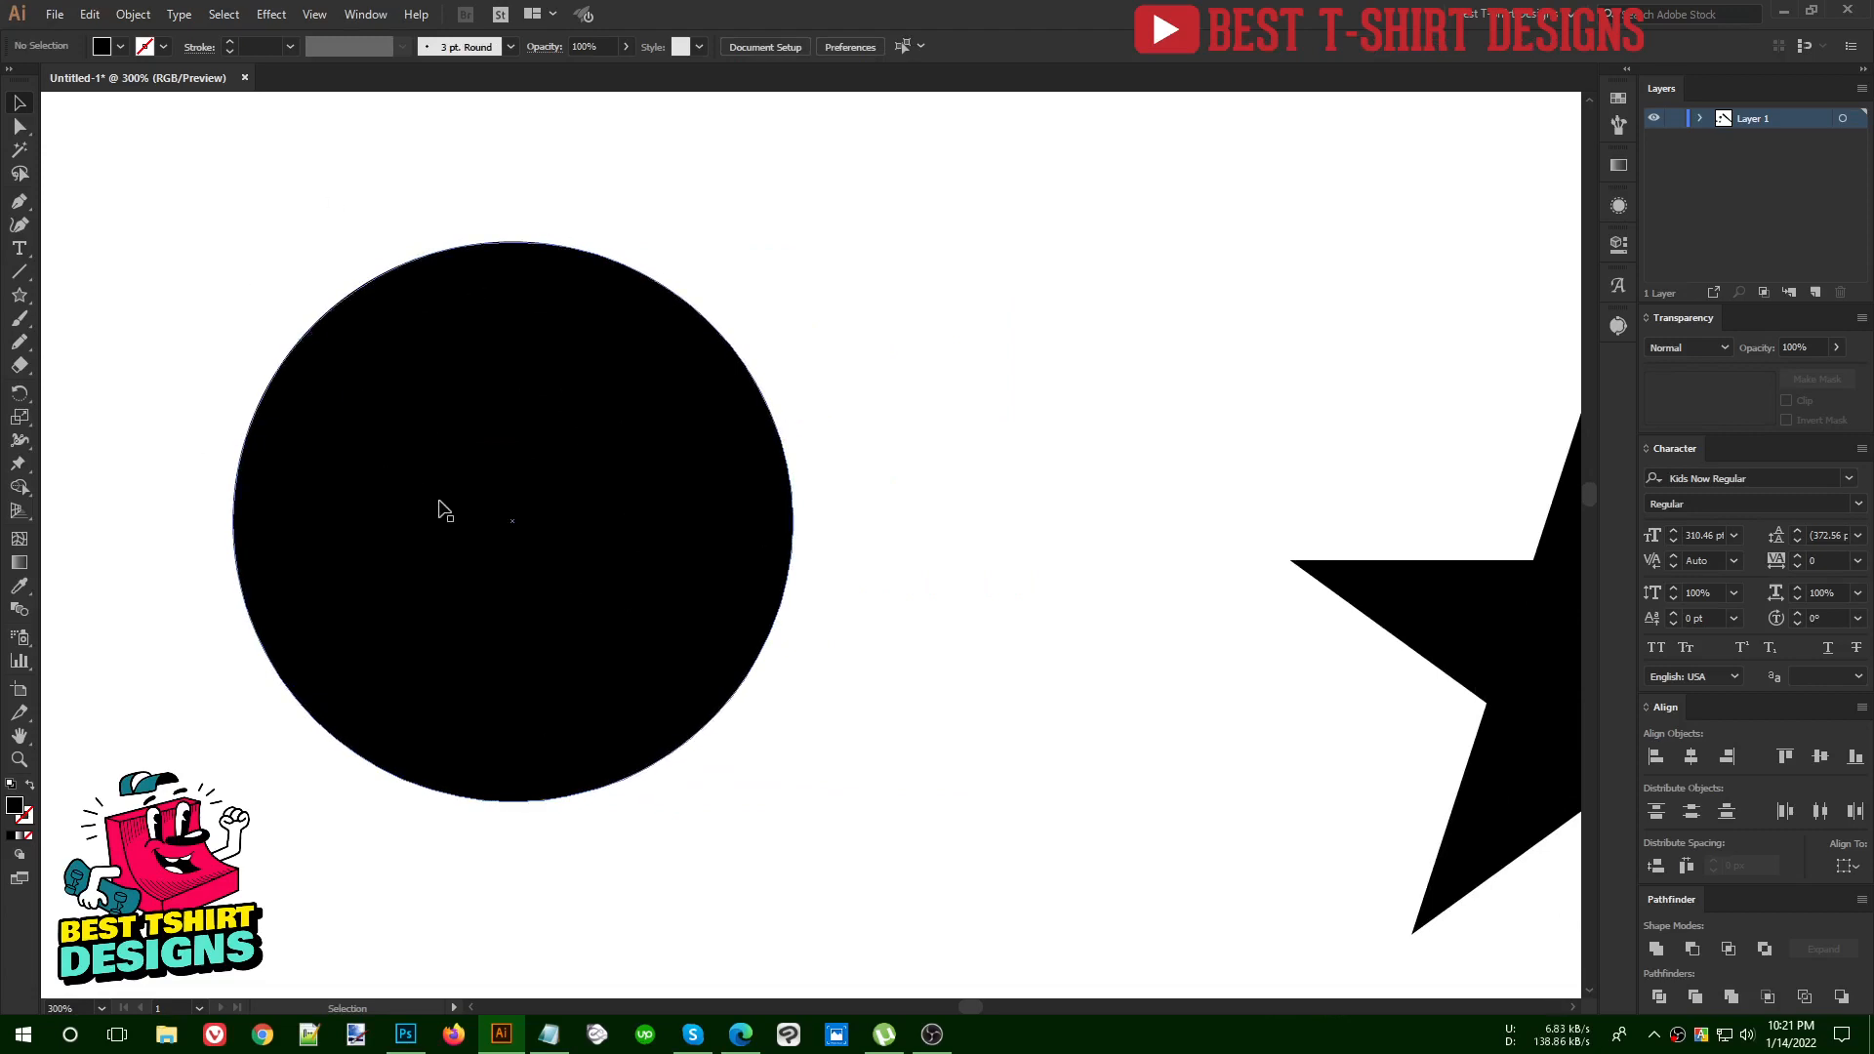
{"action": "scroll", "coordinate": [438, 510], "scroll_direction": "down", "scroll_amount": 1}
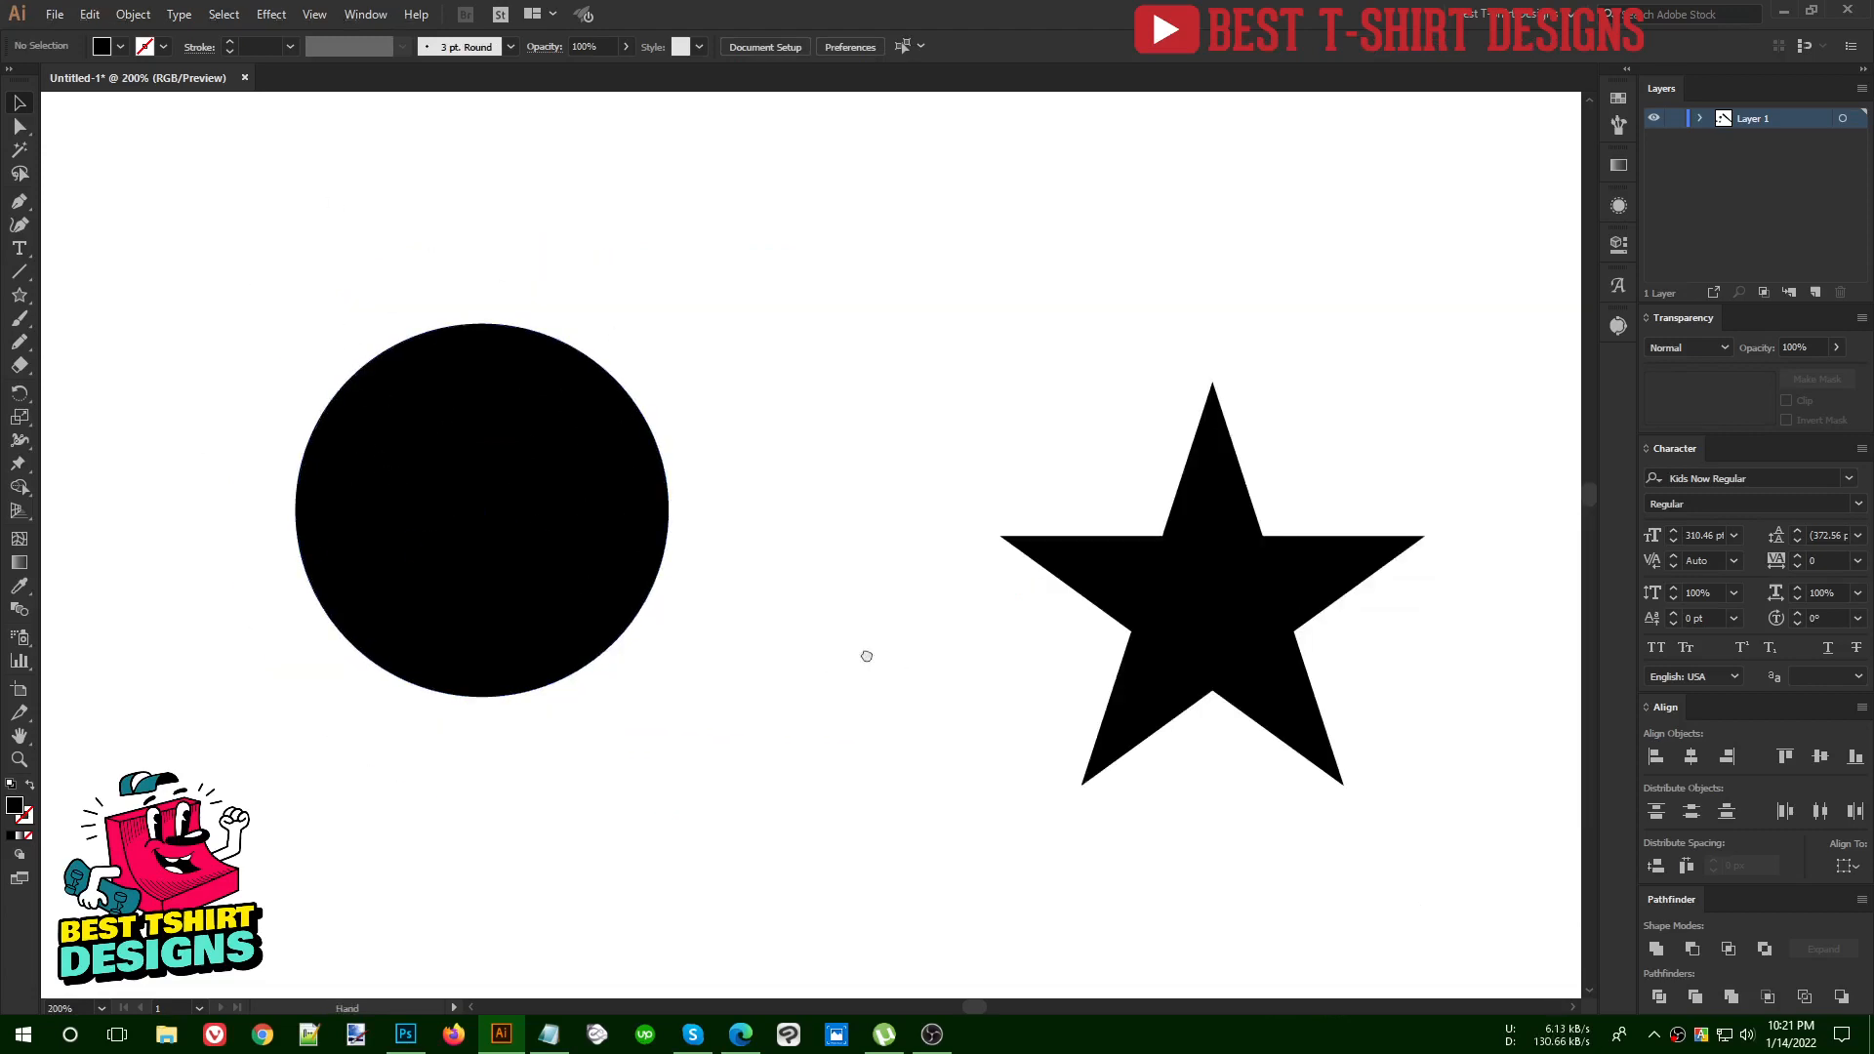
{"action": "left_click_drag", "start_coordinate": [866, 657], "coordinate": [473, 544]}
{"action": "left_click", "coordinate": [888, 512]}
{"action": "scroll", "coordinate": [910, 508], "scroll_direction": "up", "scroll_amount": 1}
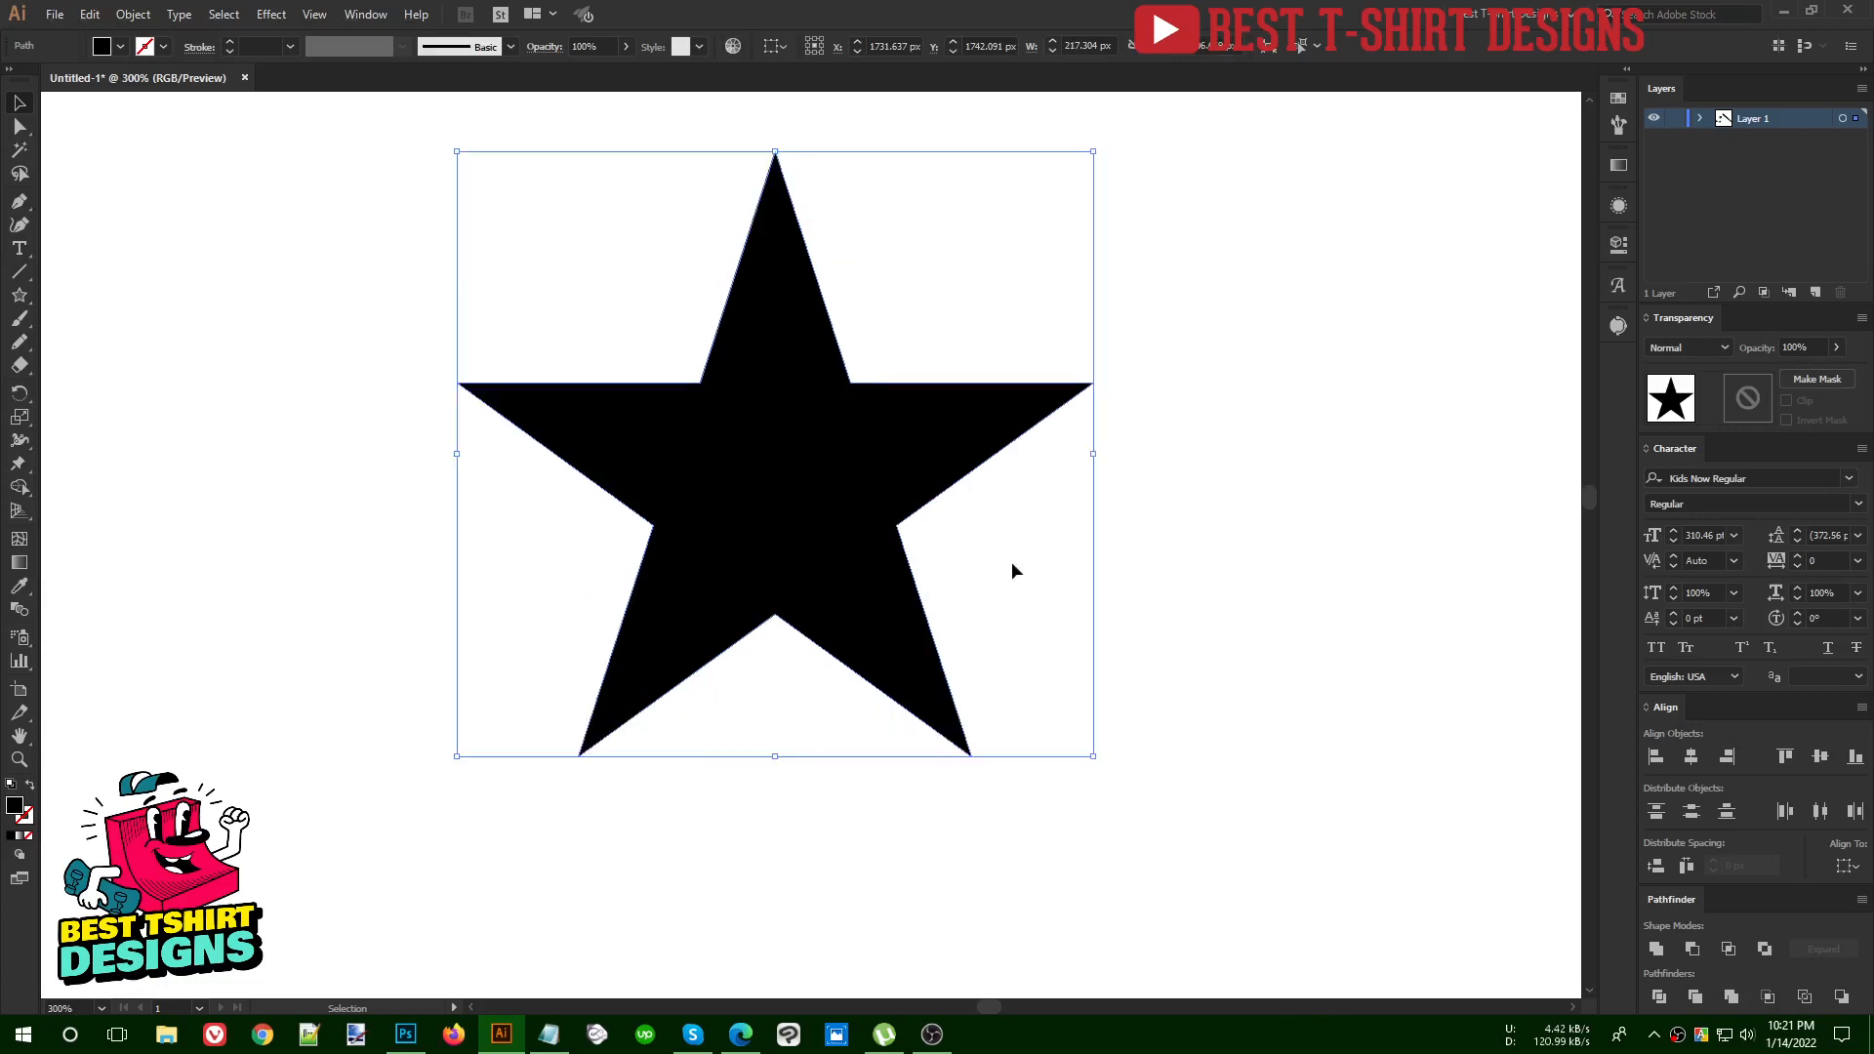
{"action": "scroll", "coordinate": [1028, 566], "scroll_direction": "up", "scroll_amount": 1}
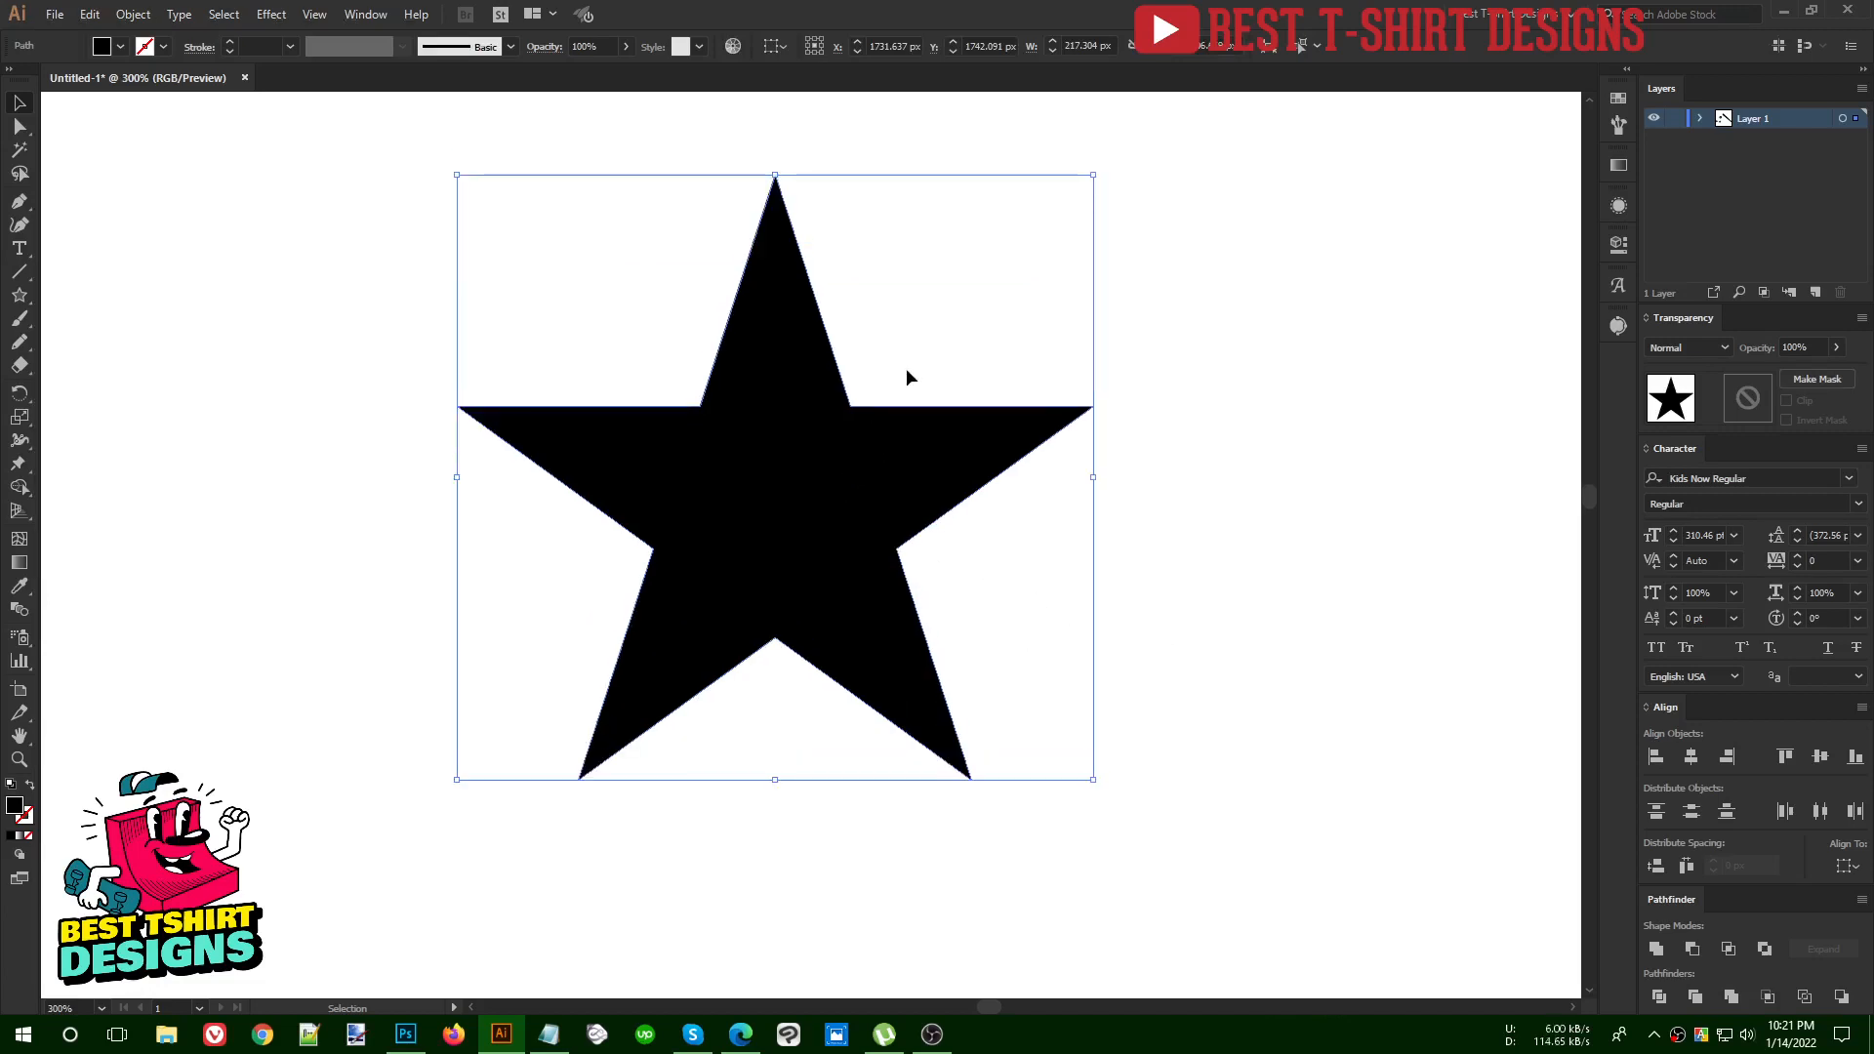
{"action": "key", "text": "shift+x"}
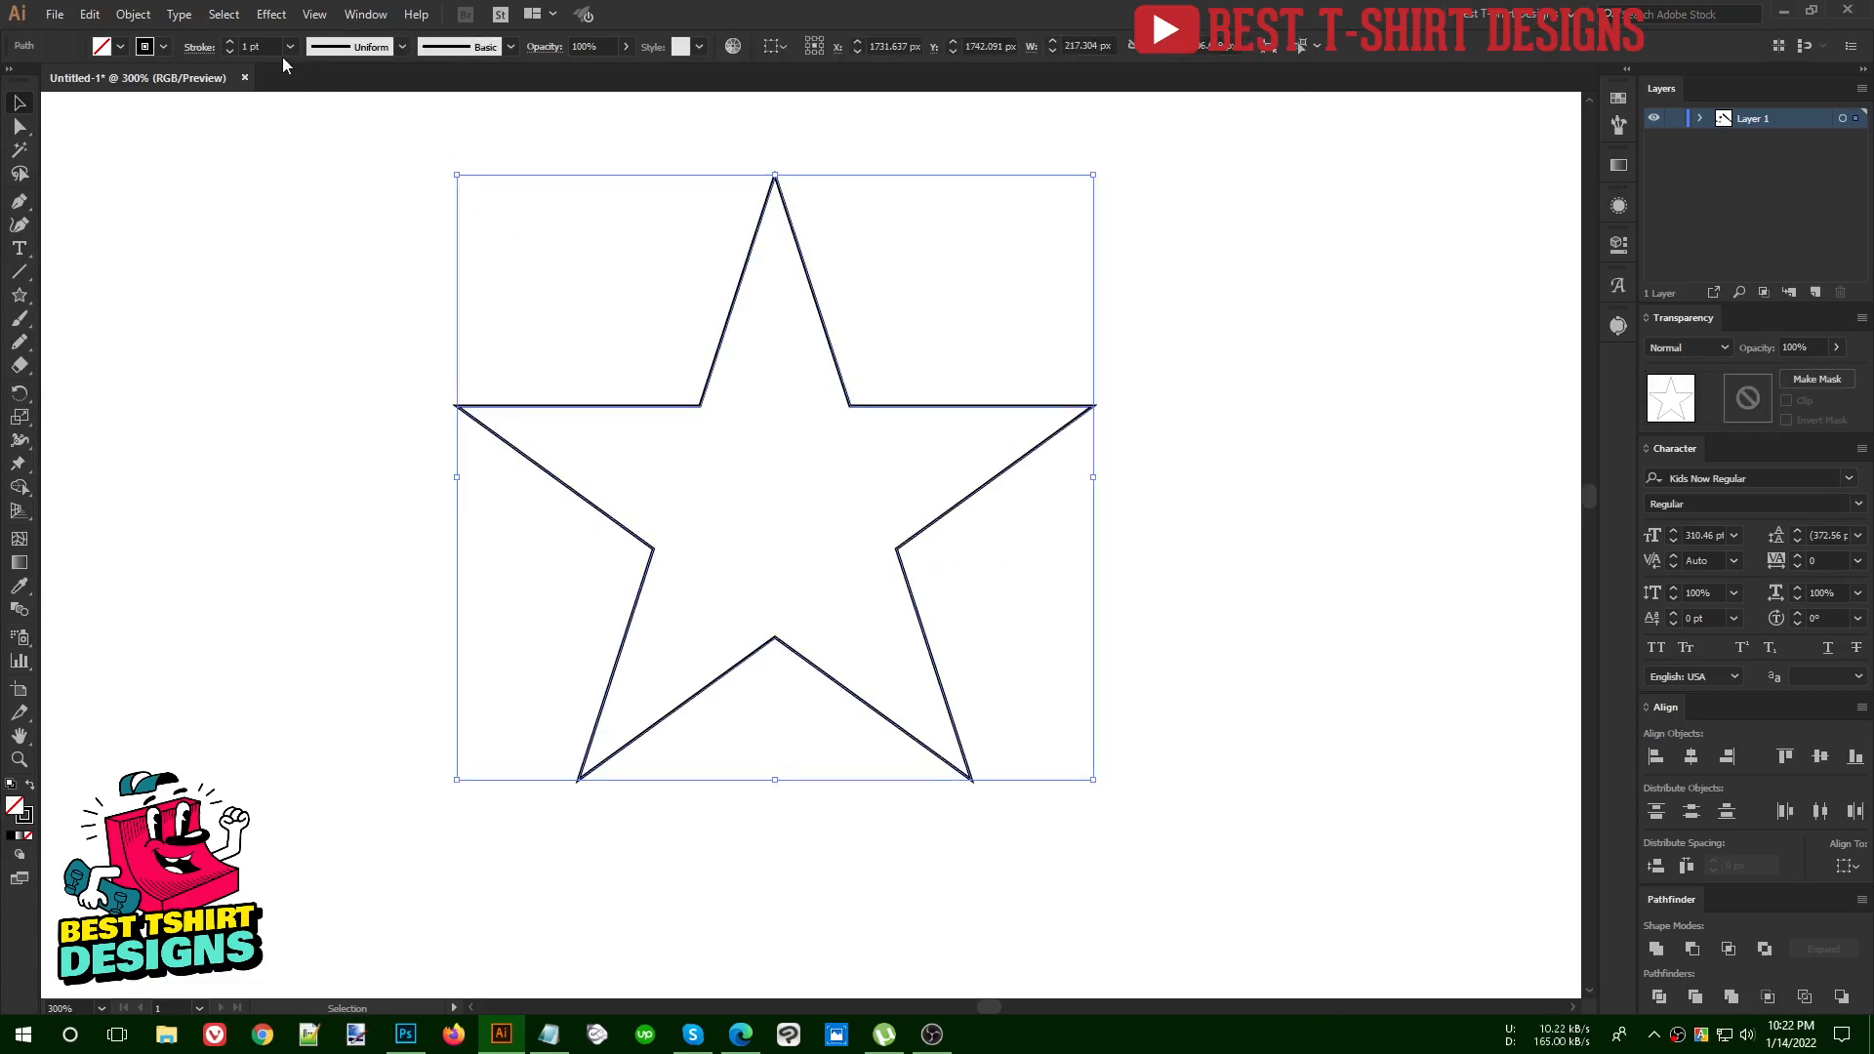
{"action": "scroll", "coordinate": [263, 44], "scroll_direction": "up", "scroll_amount": 9}
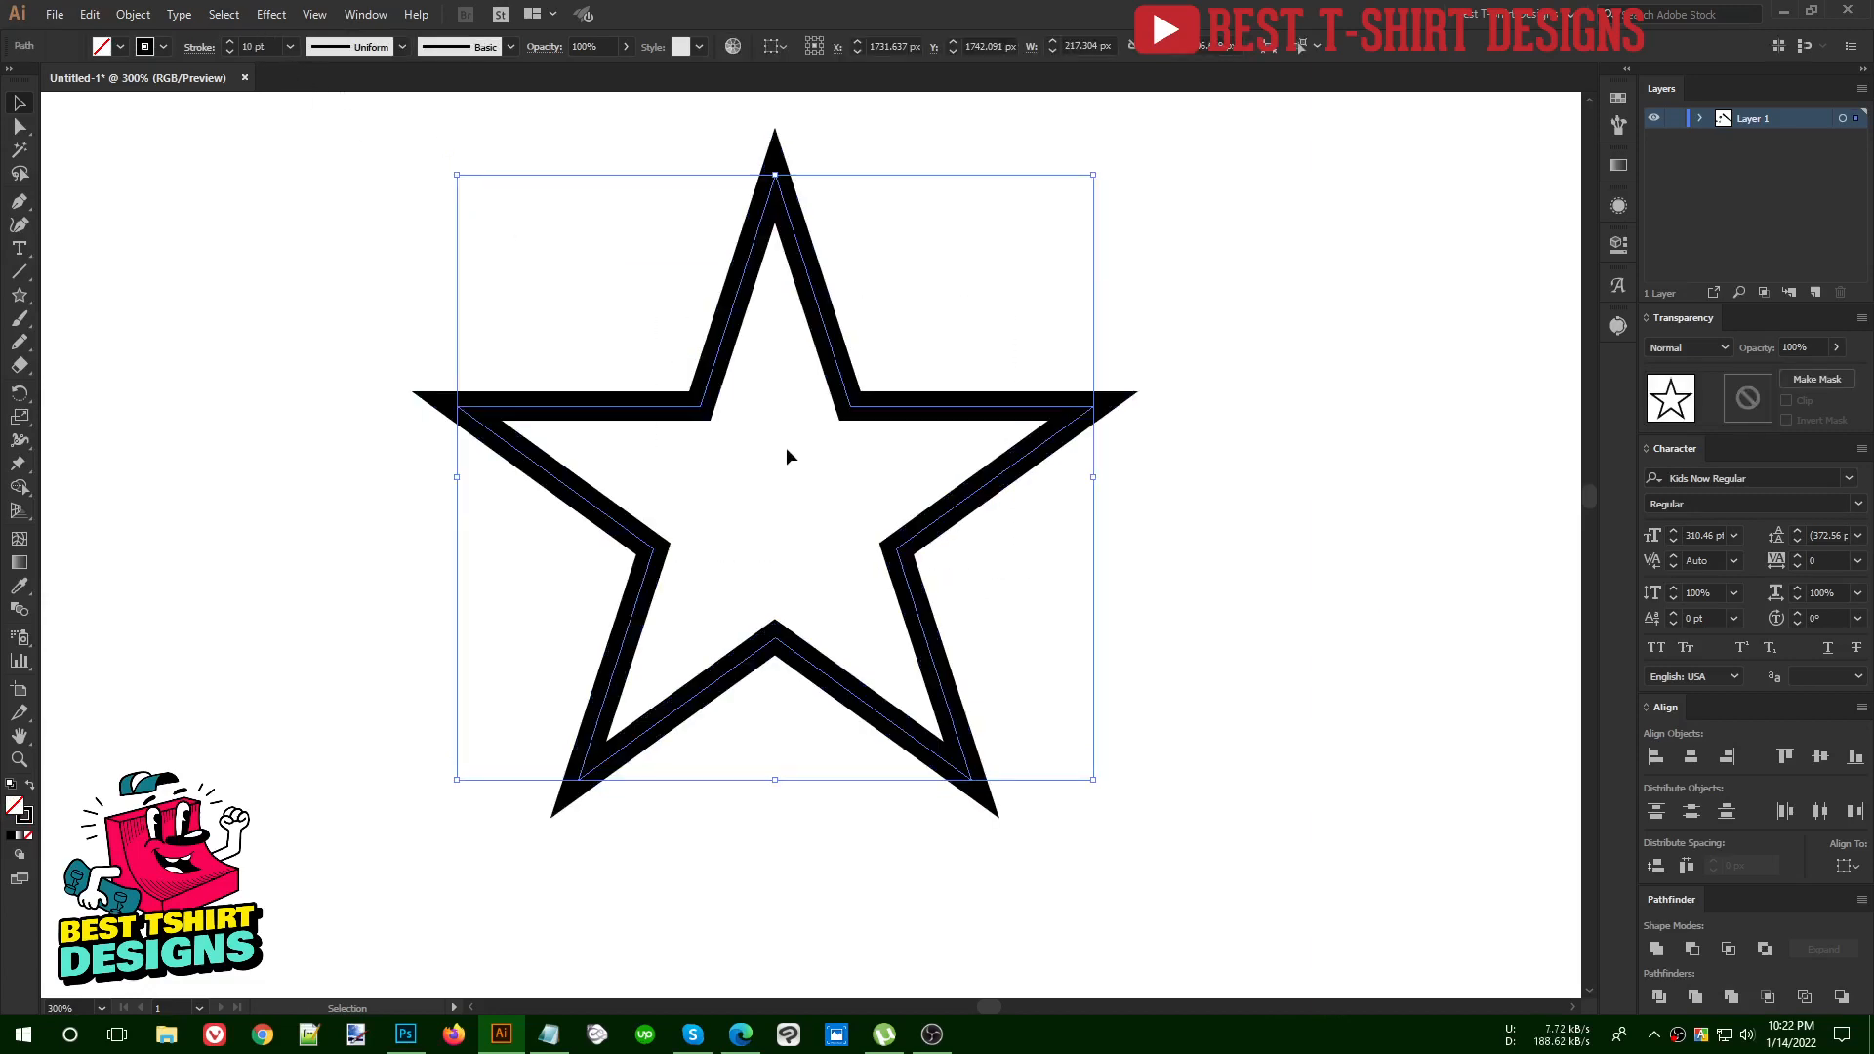
{"action": "left_click", "coordinate": [879, 496]}
{"action": "scroll", "coordinate": [875, 490], "scroll_direction": "down", "scroll_amount": 1}
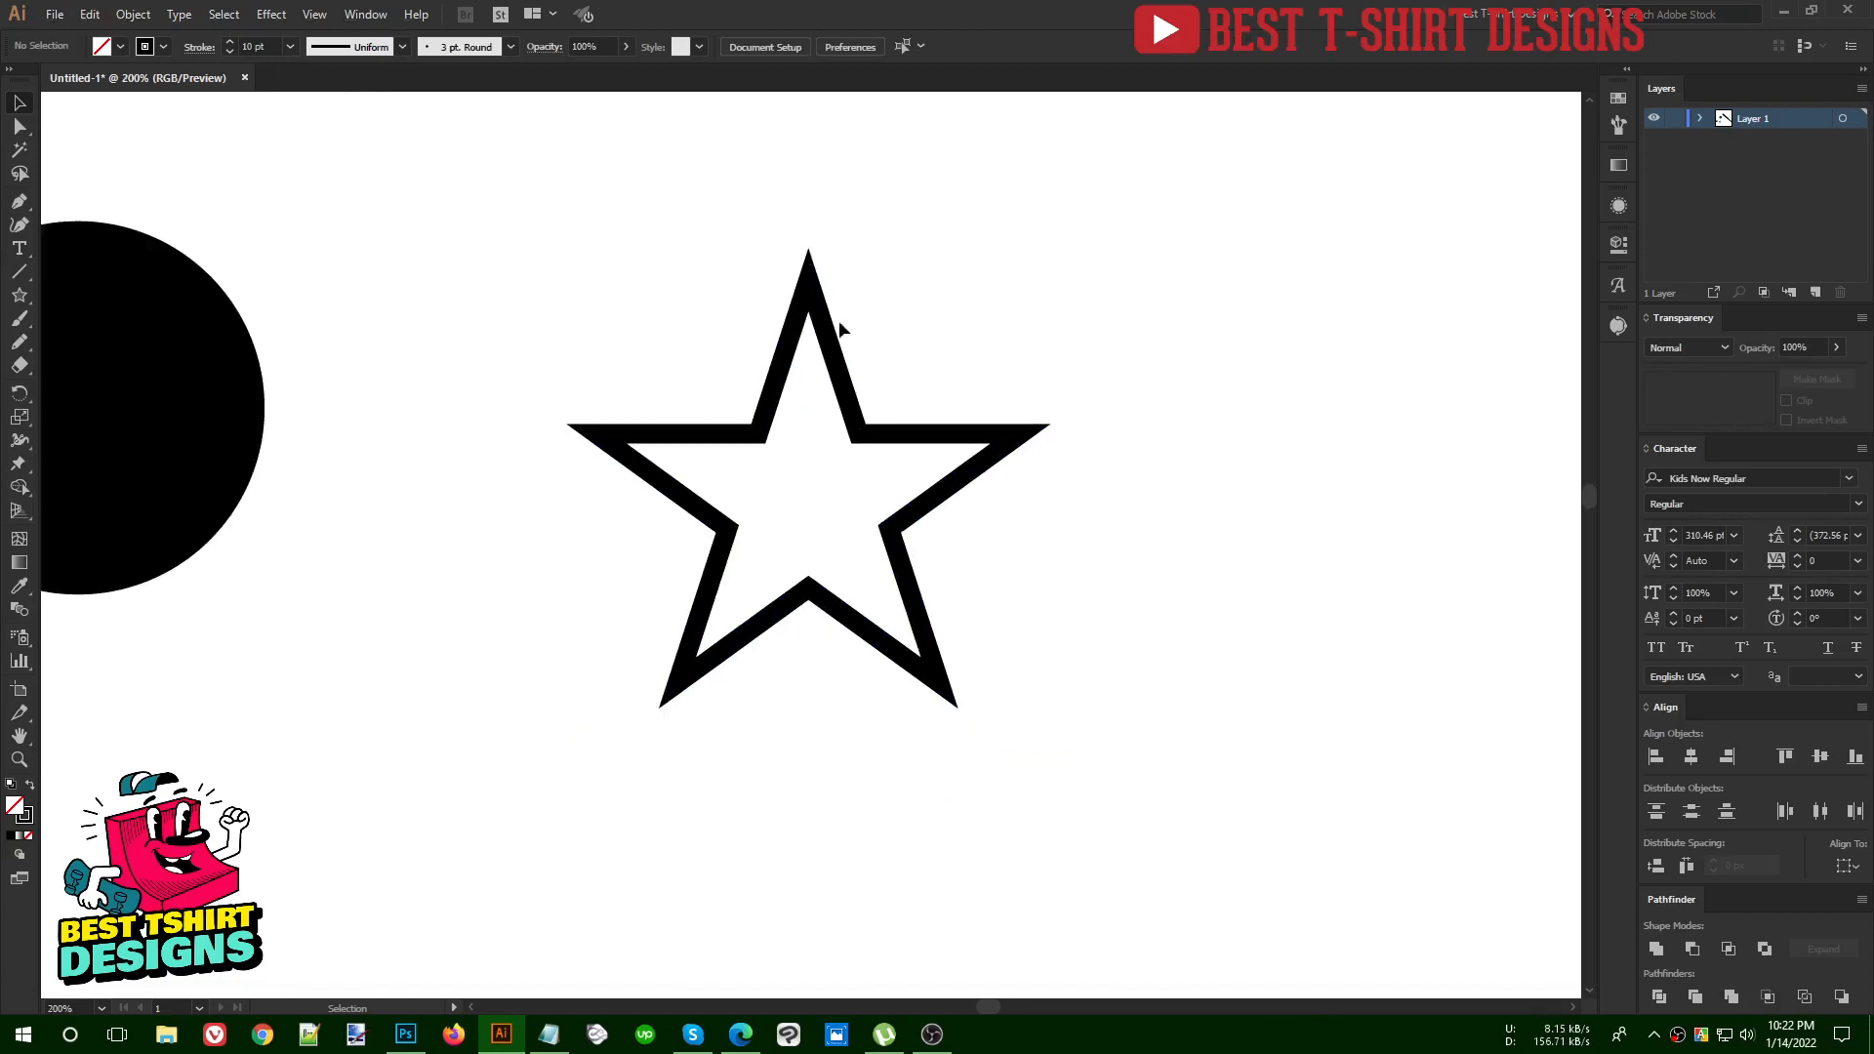
Swap the circle's fill and stroke to make it a black outline with a 10 pt stroke
{"action": "left_click_drag", "start_coordinate": [698, 300], "coordinate": [1246, 735]}
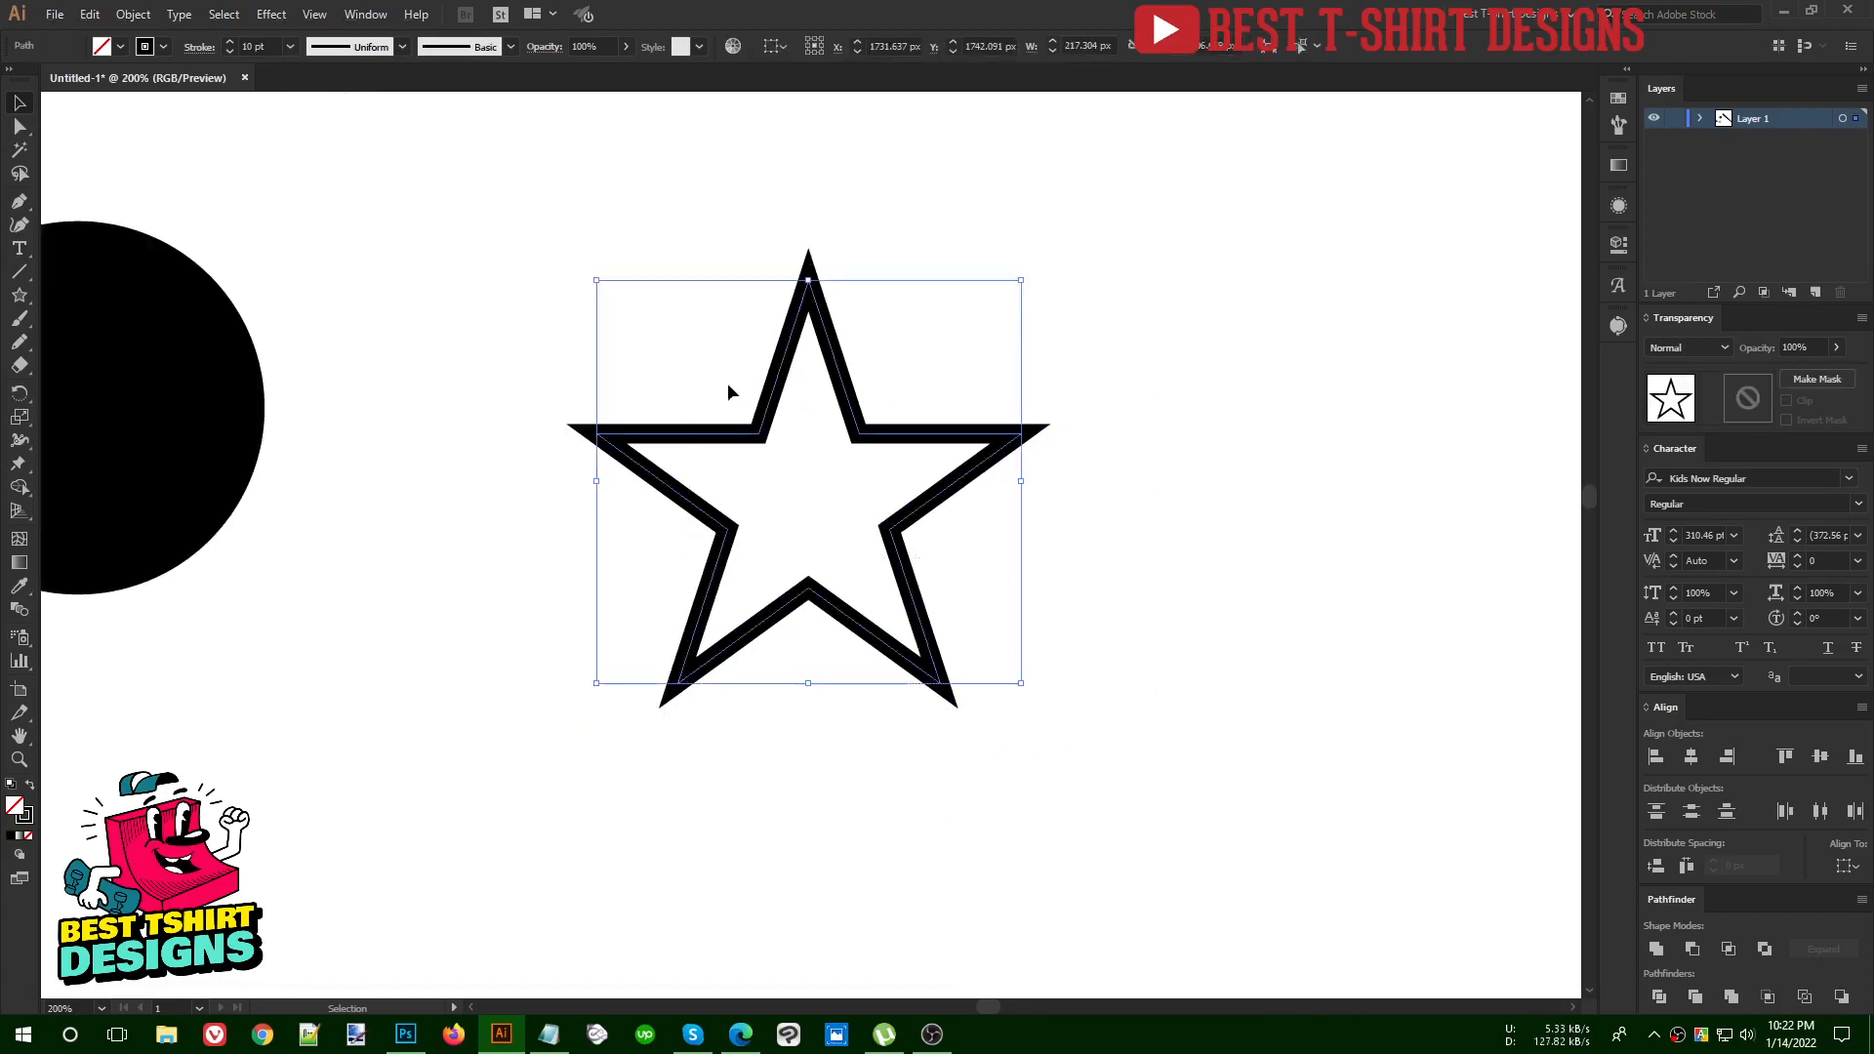
{"action": "left_click_drag", "start_coordinate": [558, 586], "coordinate": [945, 618]}
{"action": "left_click", "coordinate": [503, 489]}
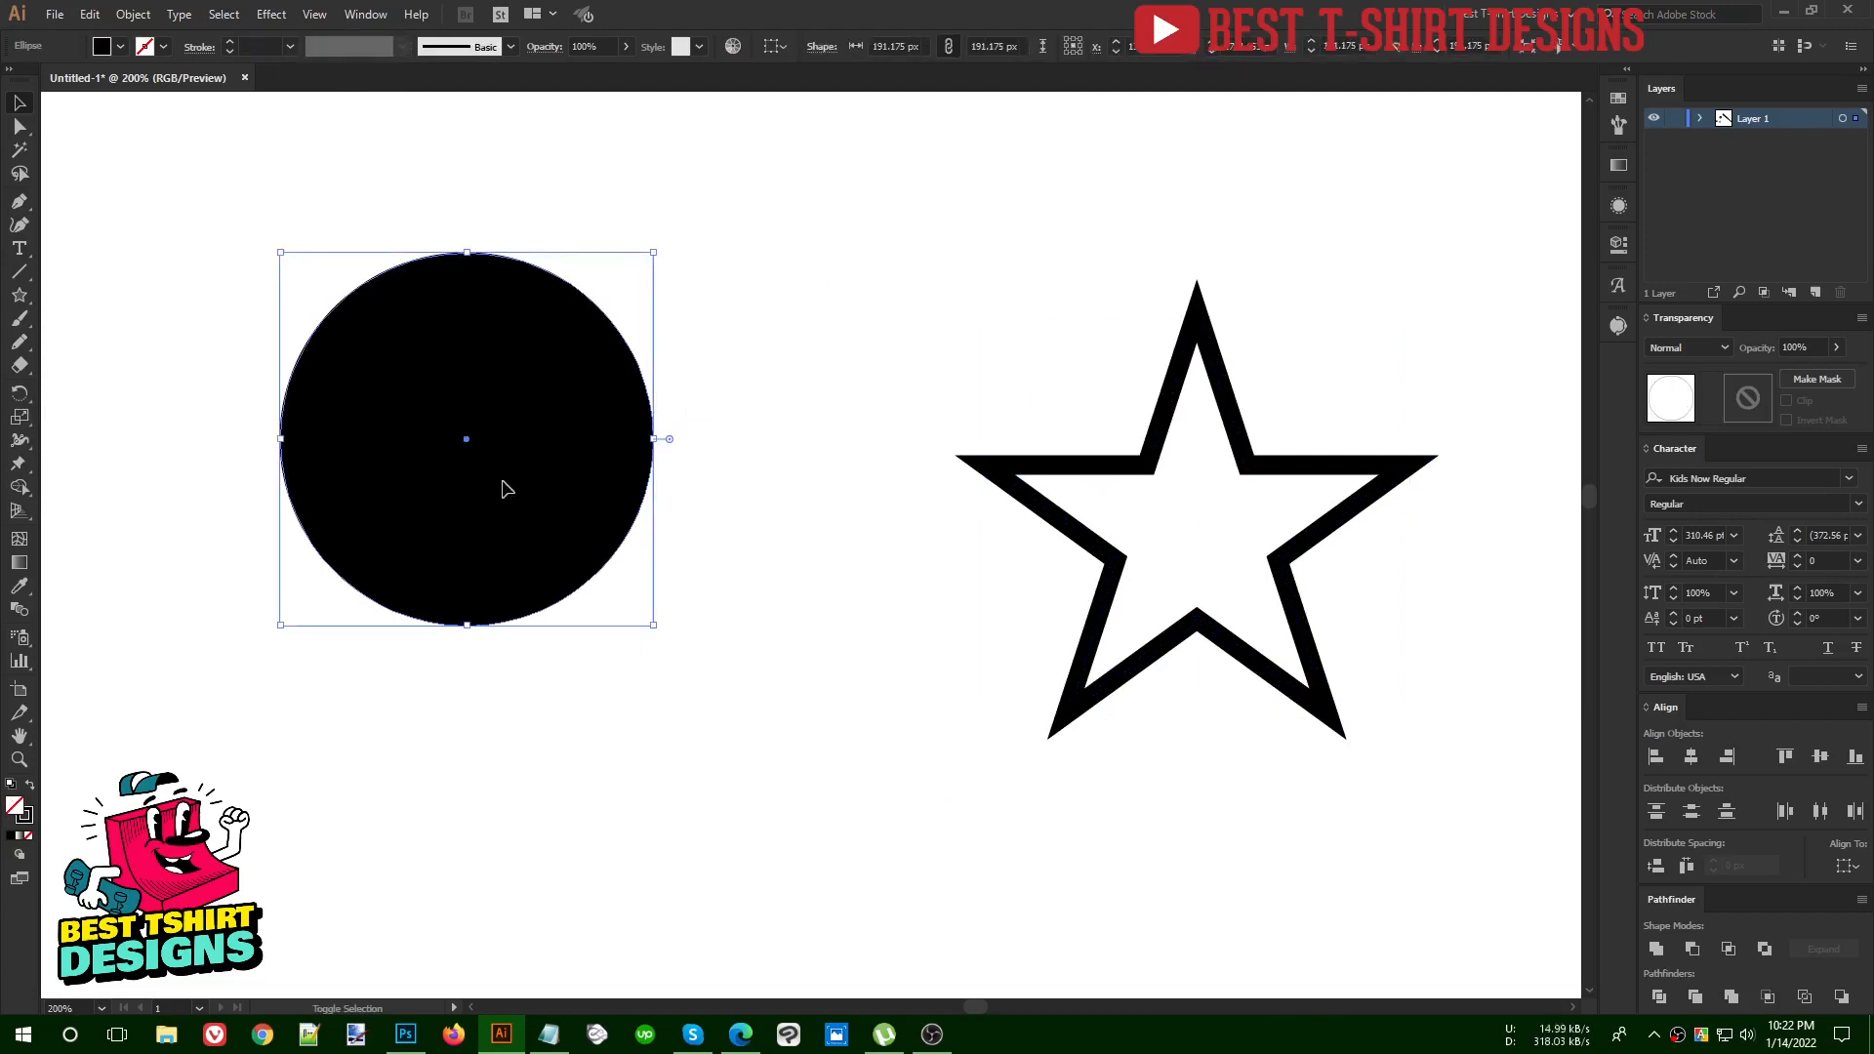
{"action": "key", "text": "shift+x"}
{"action": "scroll", "coordinate": [255, 42], "scroll_direction": "up", "scroll_amount": 9}
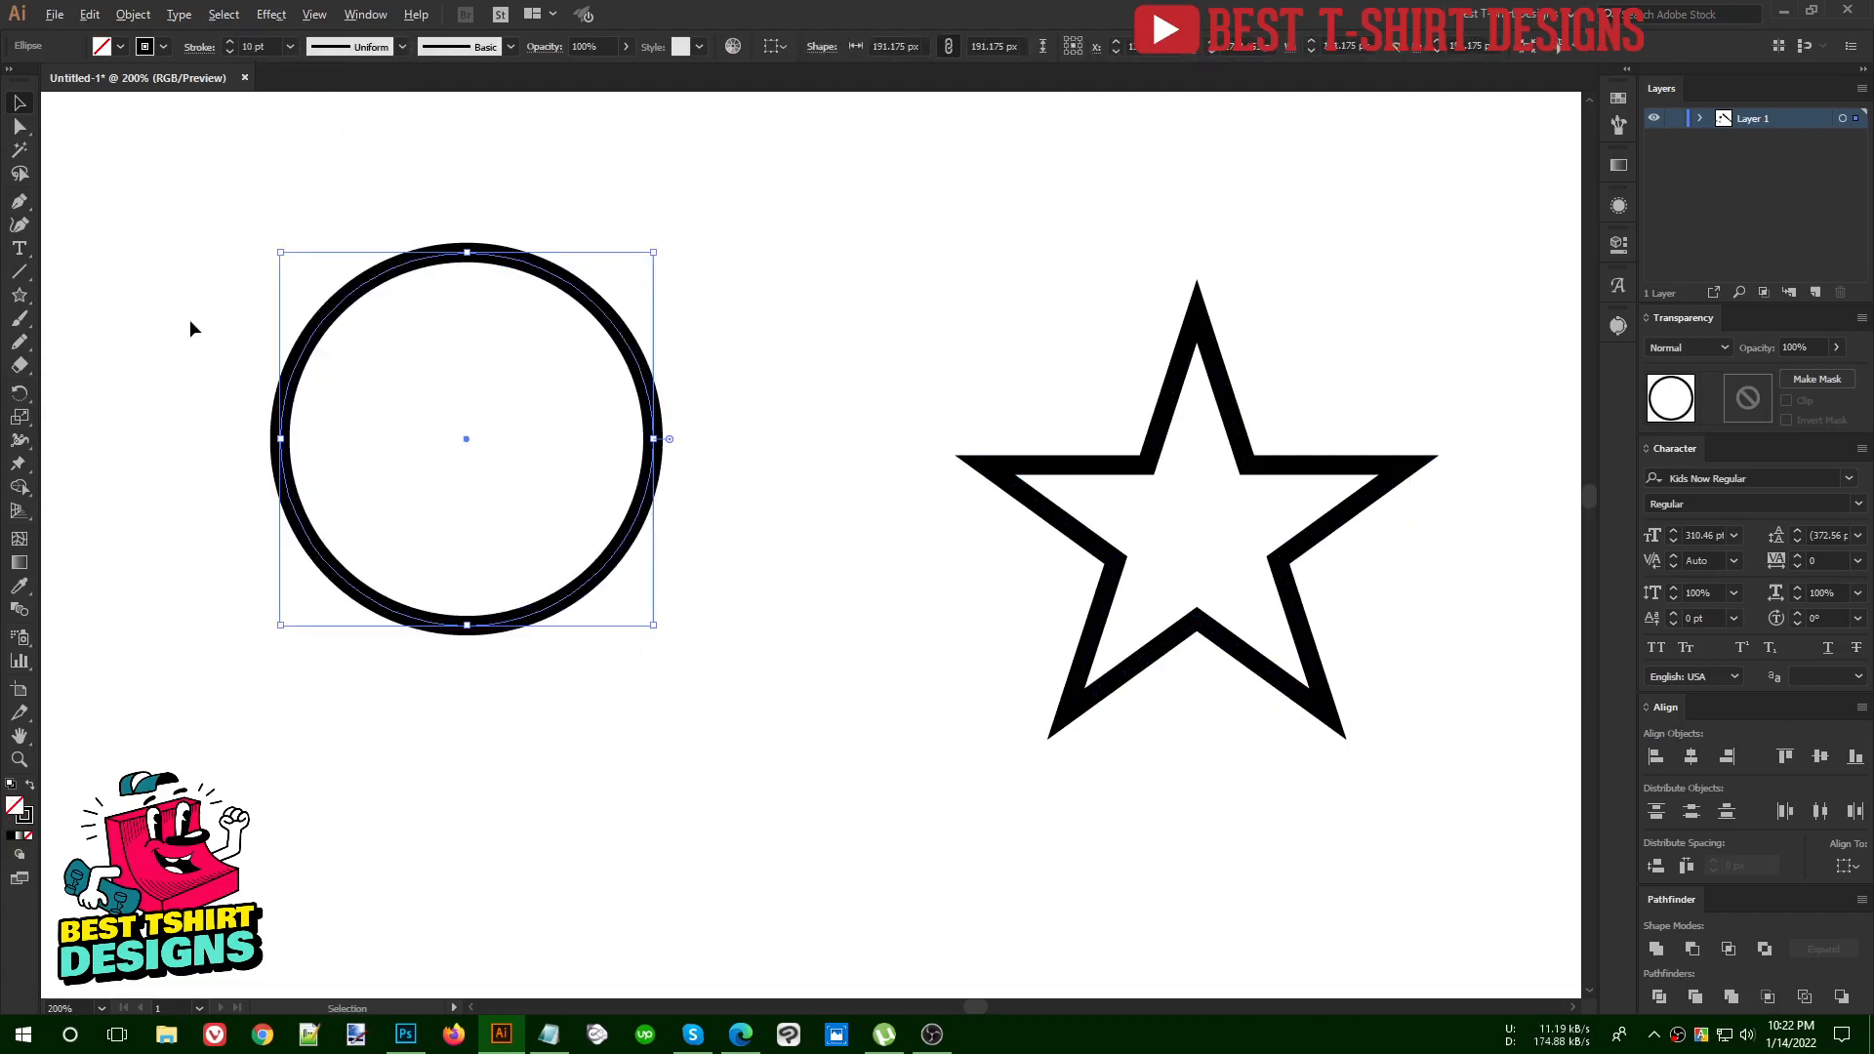
{"action": "scroll", "coordinate": [157, 277], "scroll_direction": "up", "scroll_amount": 1}
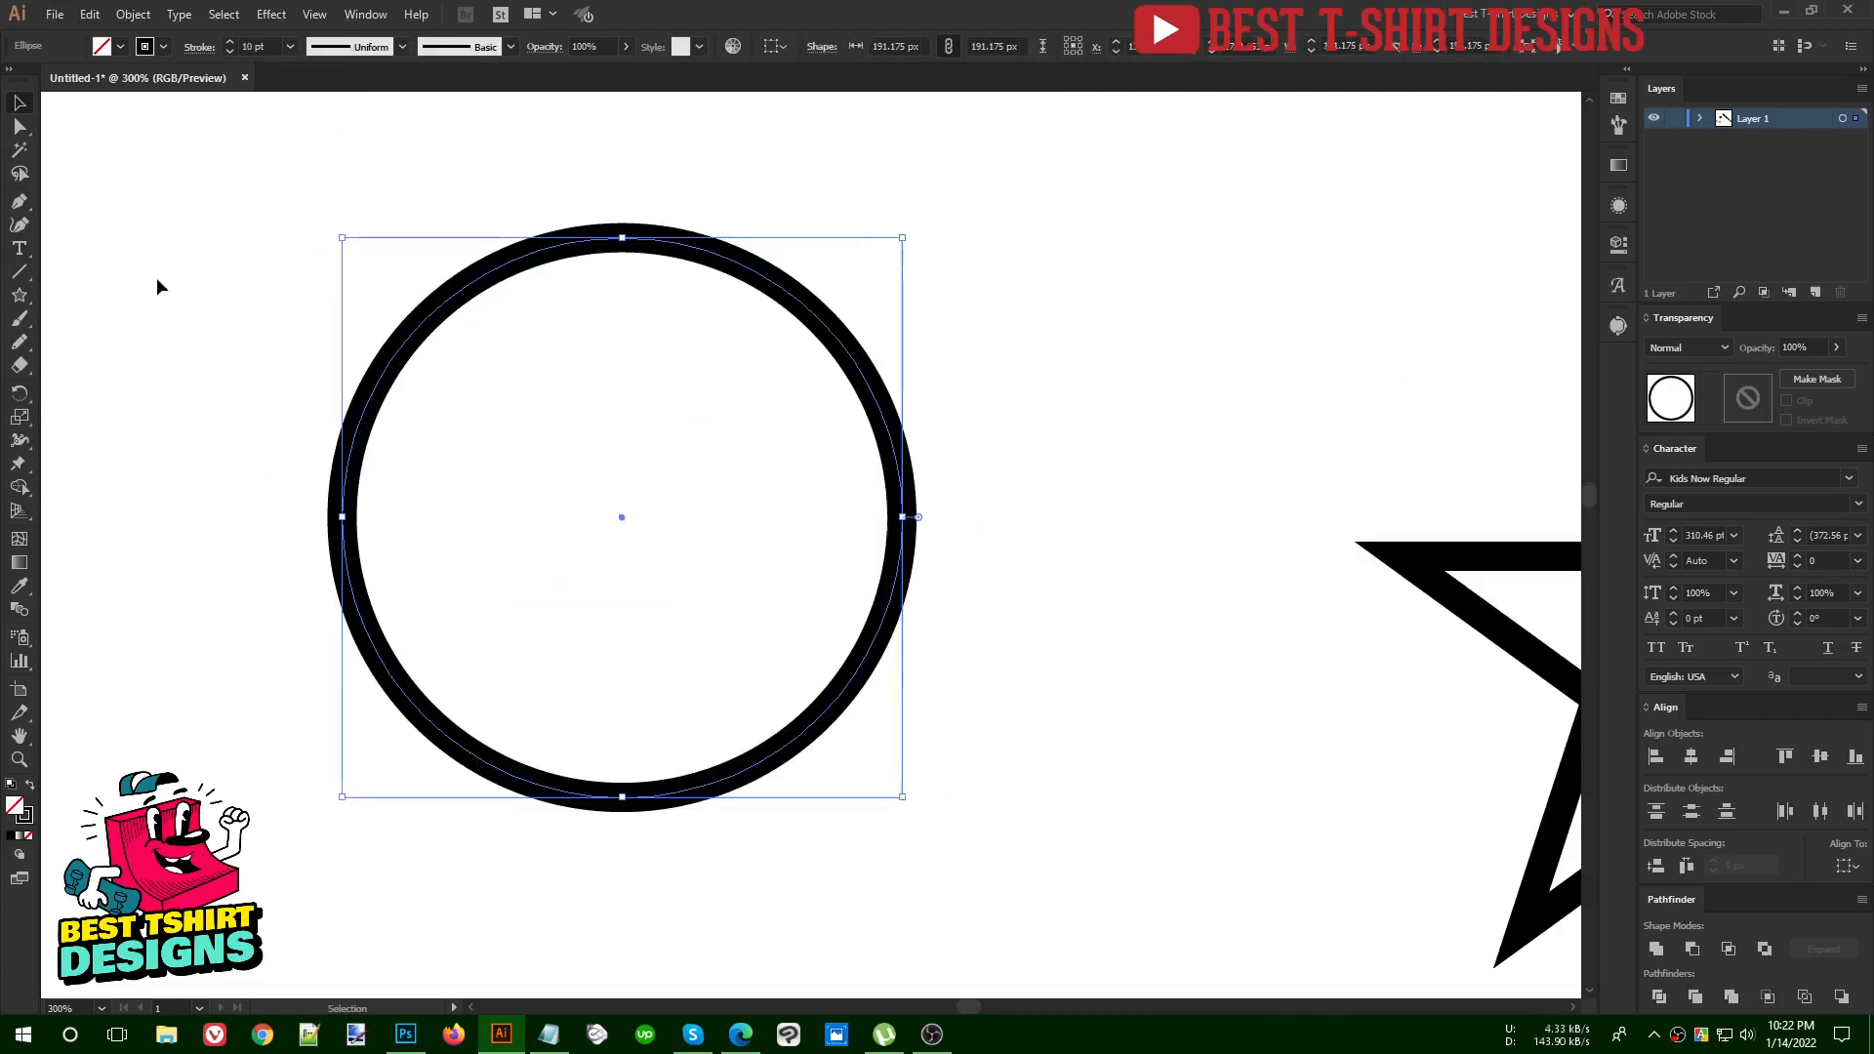
Create an enlarged concentric copy of the circle outline around the original, then select both circles
{"action": "key", "text": "a"}
{"action": "key", "text": "v"}
{"action": "key", "text": "a"}
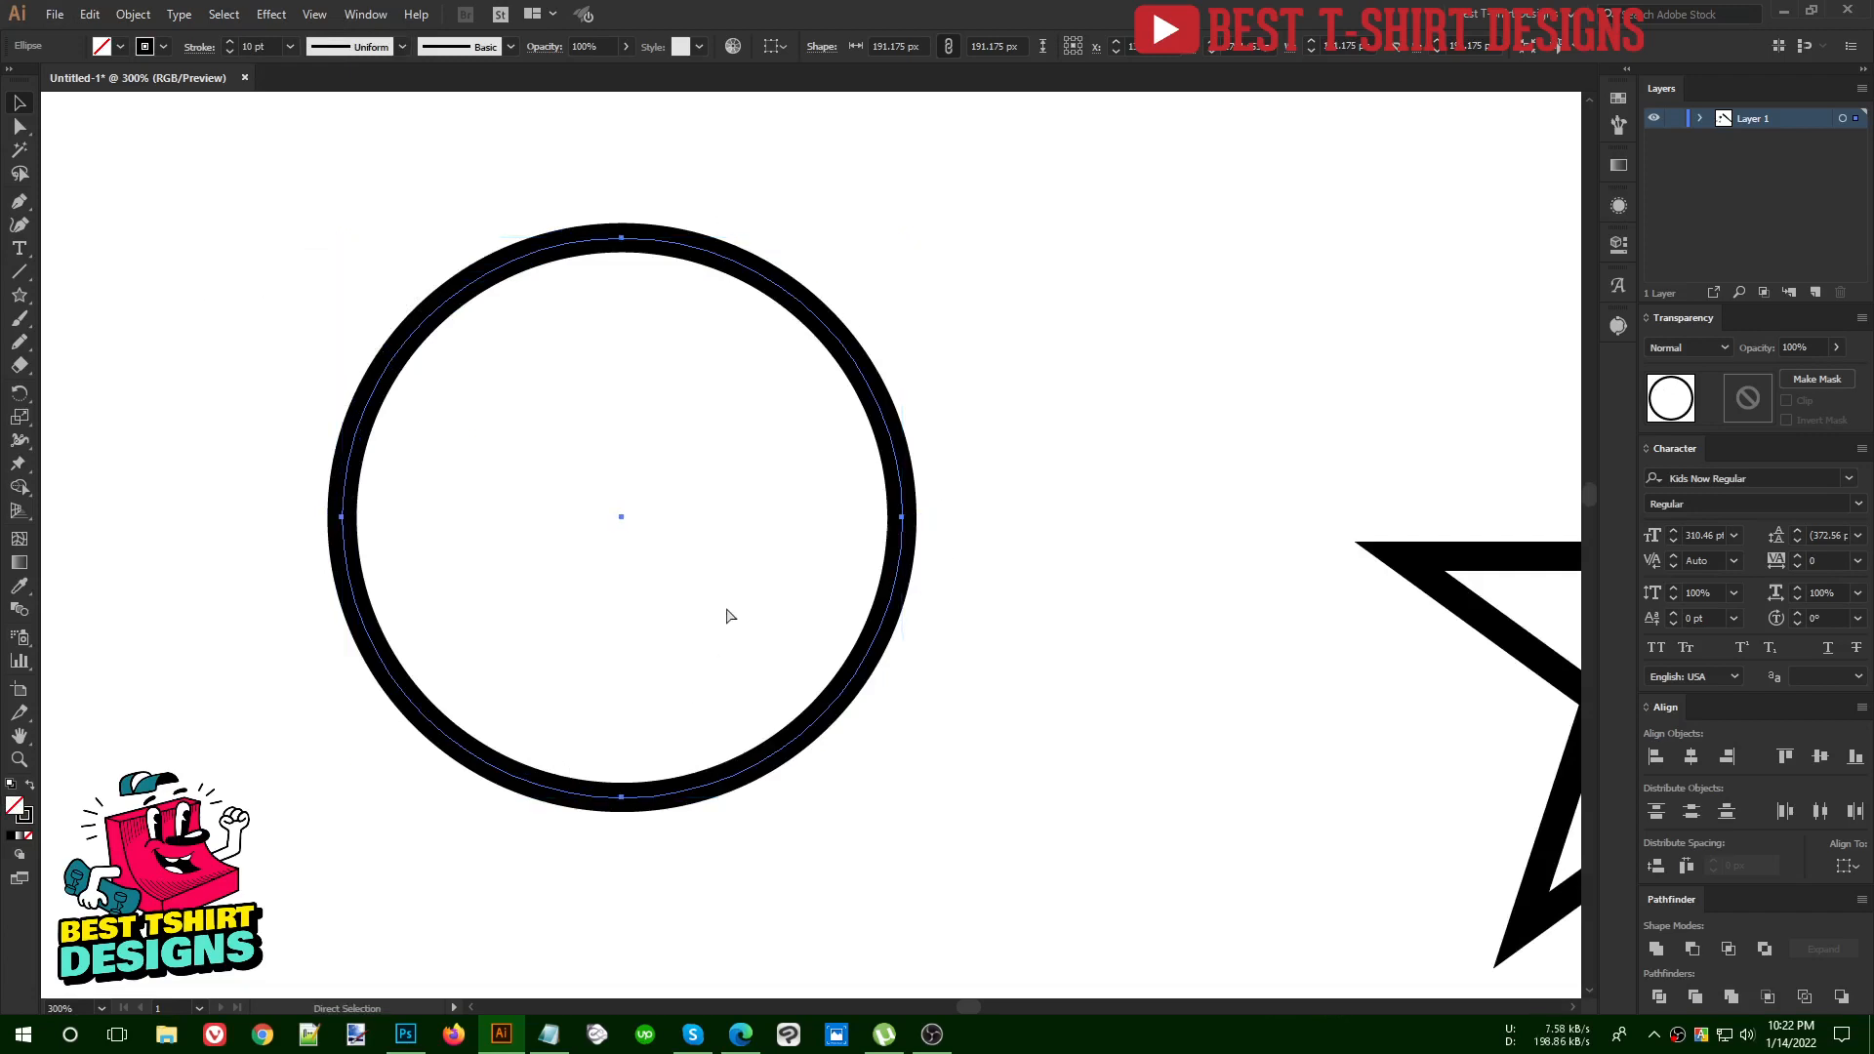
{"action": "key", "text": "v"}
{"action": "left_click_drag", "start_coordinate": [901, 517], "coordinate": [984, 530]}
{"action": "left_click_drag", "start_coordinate": [1006, 356], "coordinate": [699, 523]}
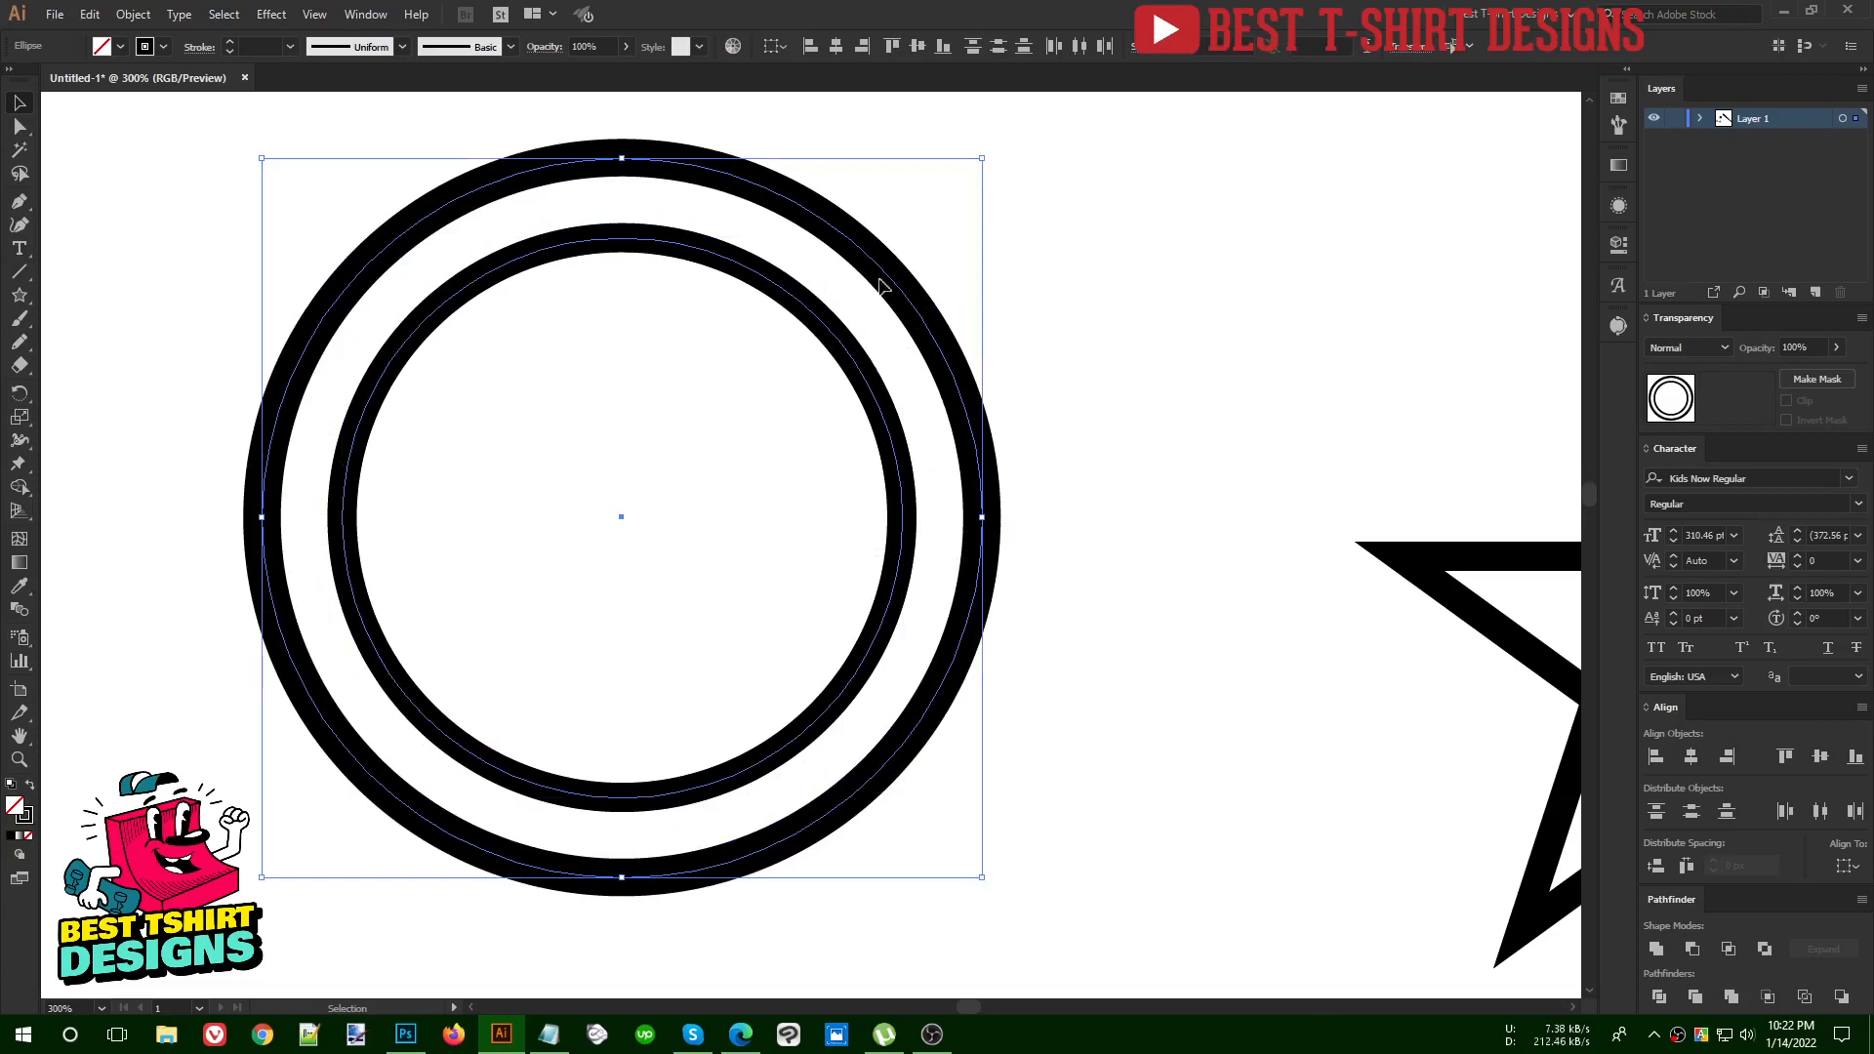
{"action": "scroll", "coordinate": [277, 419], "scroll_direction": "down", "scroll_amount": 3}
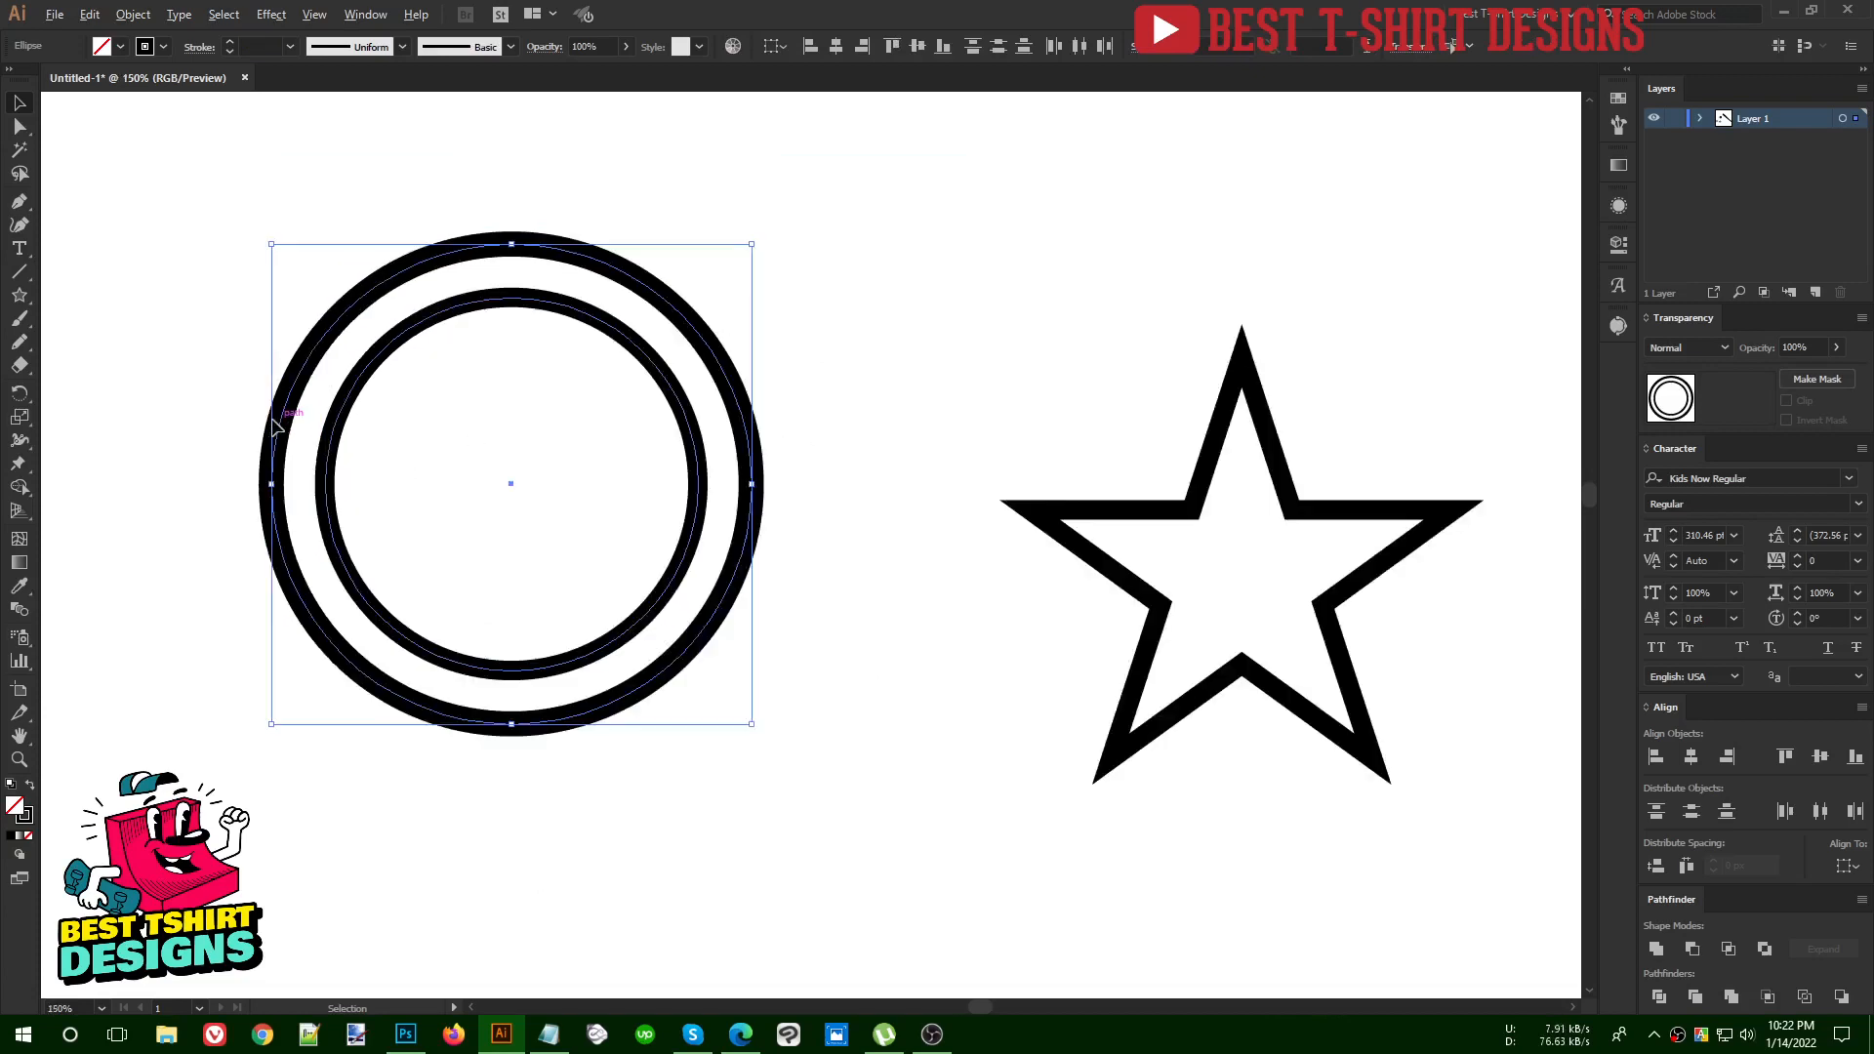
Try to add an outer border to the star by scaling a copy from its centre to about 428 px wide
{"action": "scroll", "coordinate": [820, 514], "scroll_direction": "up", "scroll_amount": 2}
{"action": "left_click", "coordinate": [689, 447]}
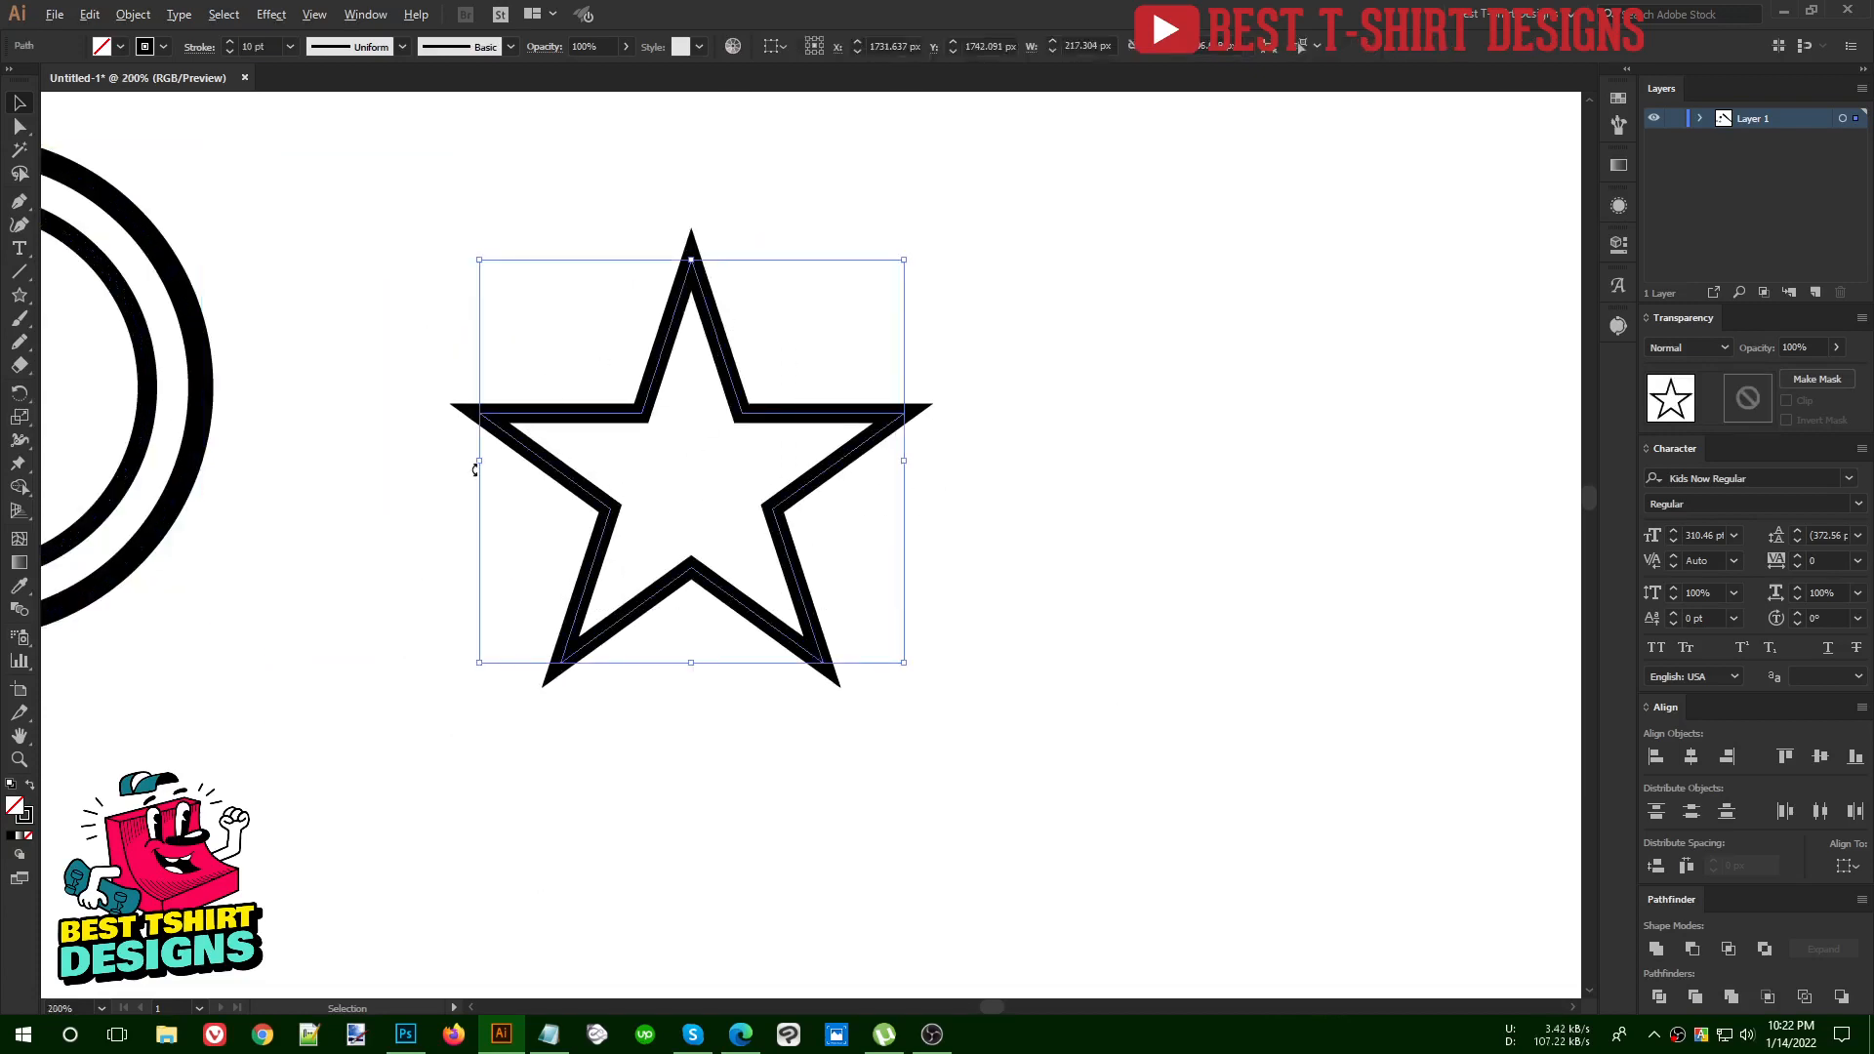
{"action": "scroll", "coordinate": [712, 478], "scroll_direction": "up", "scroll_amount": 1}
{"action": "key", "text": "a"}
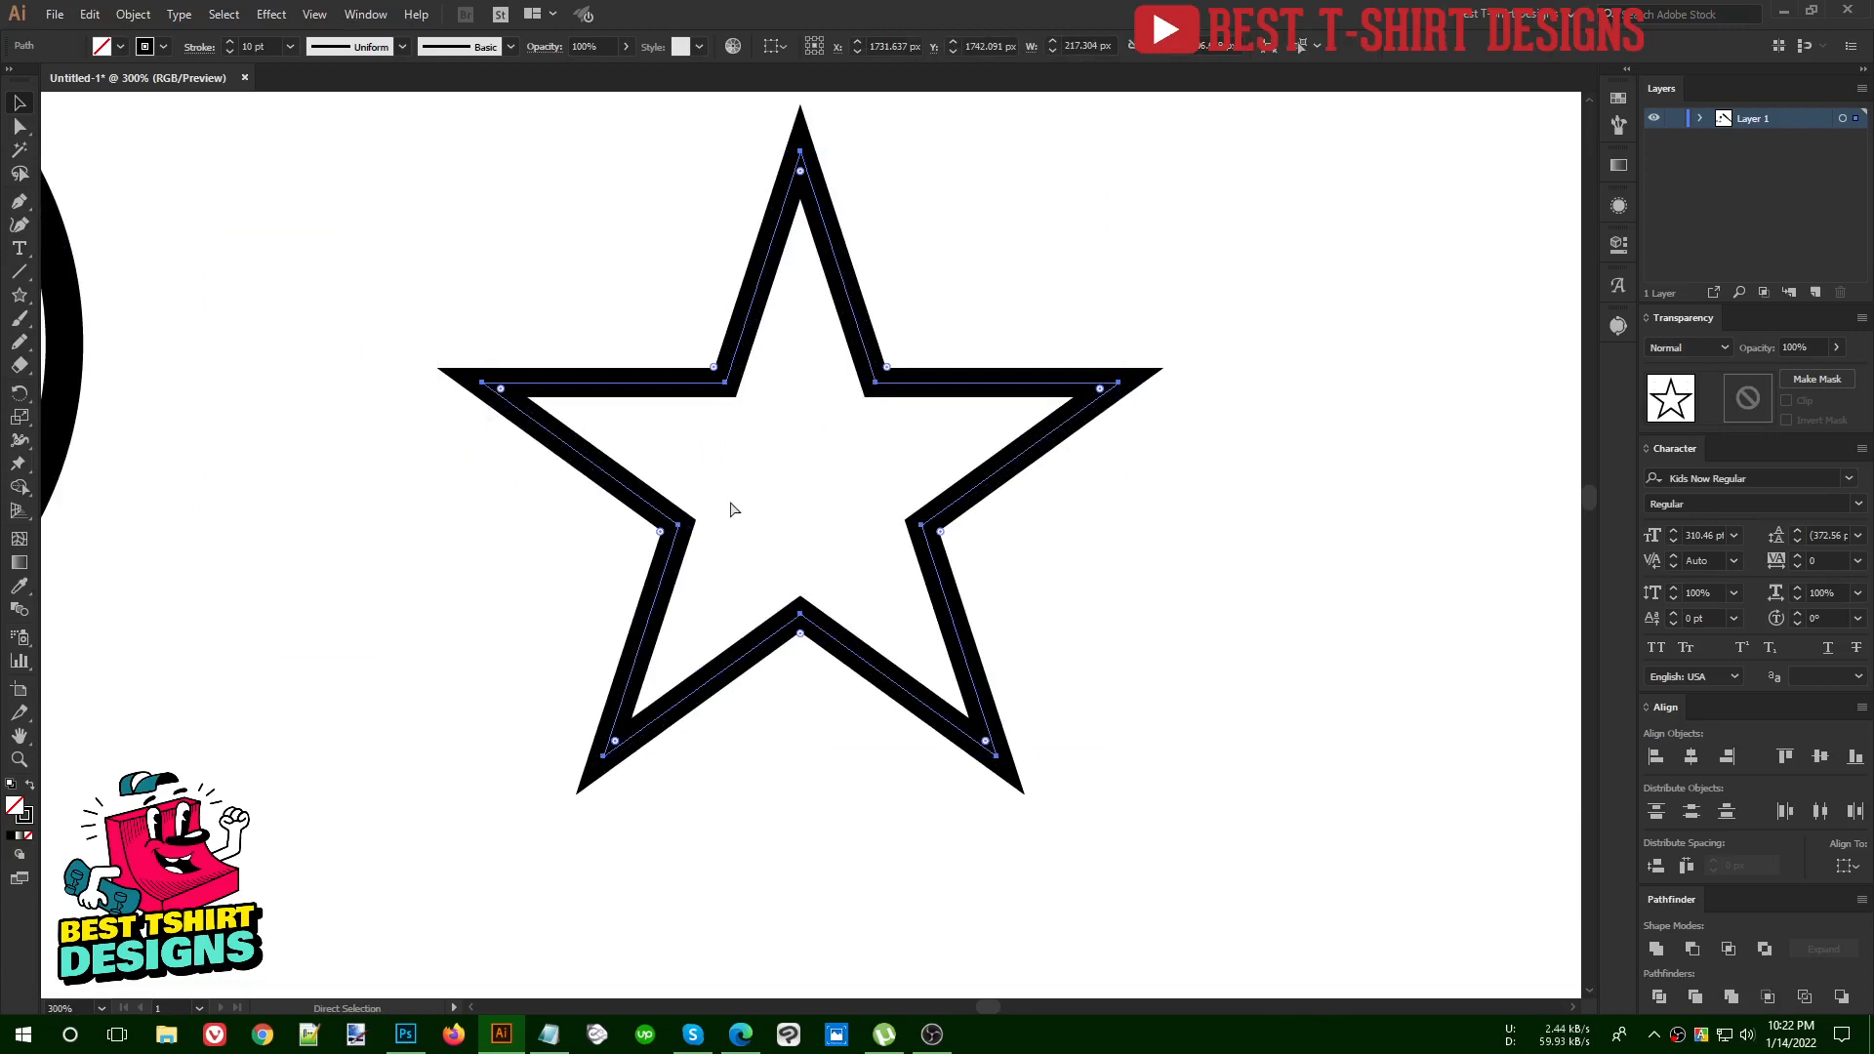
{"action": "key", "text": "v"}
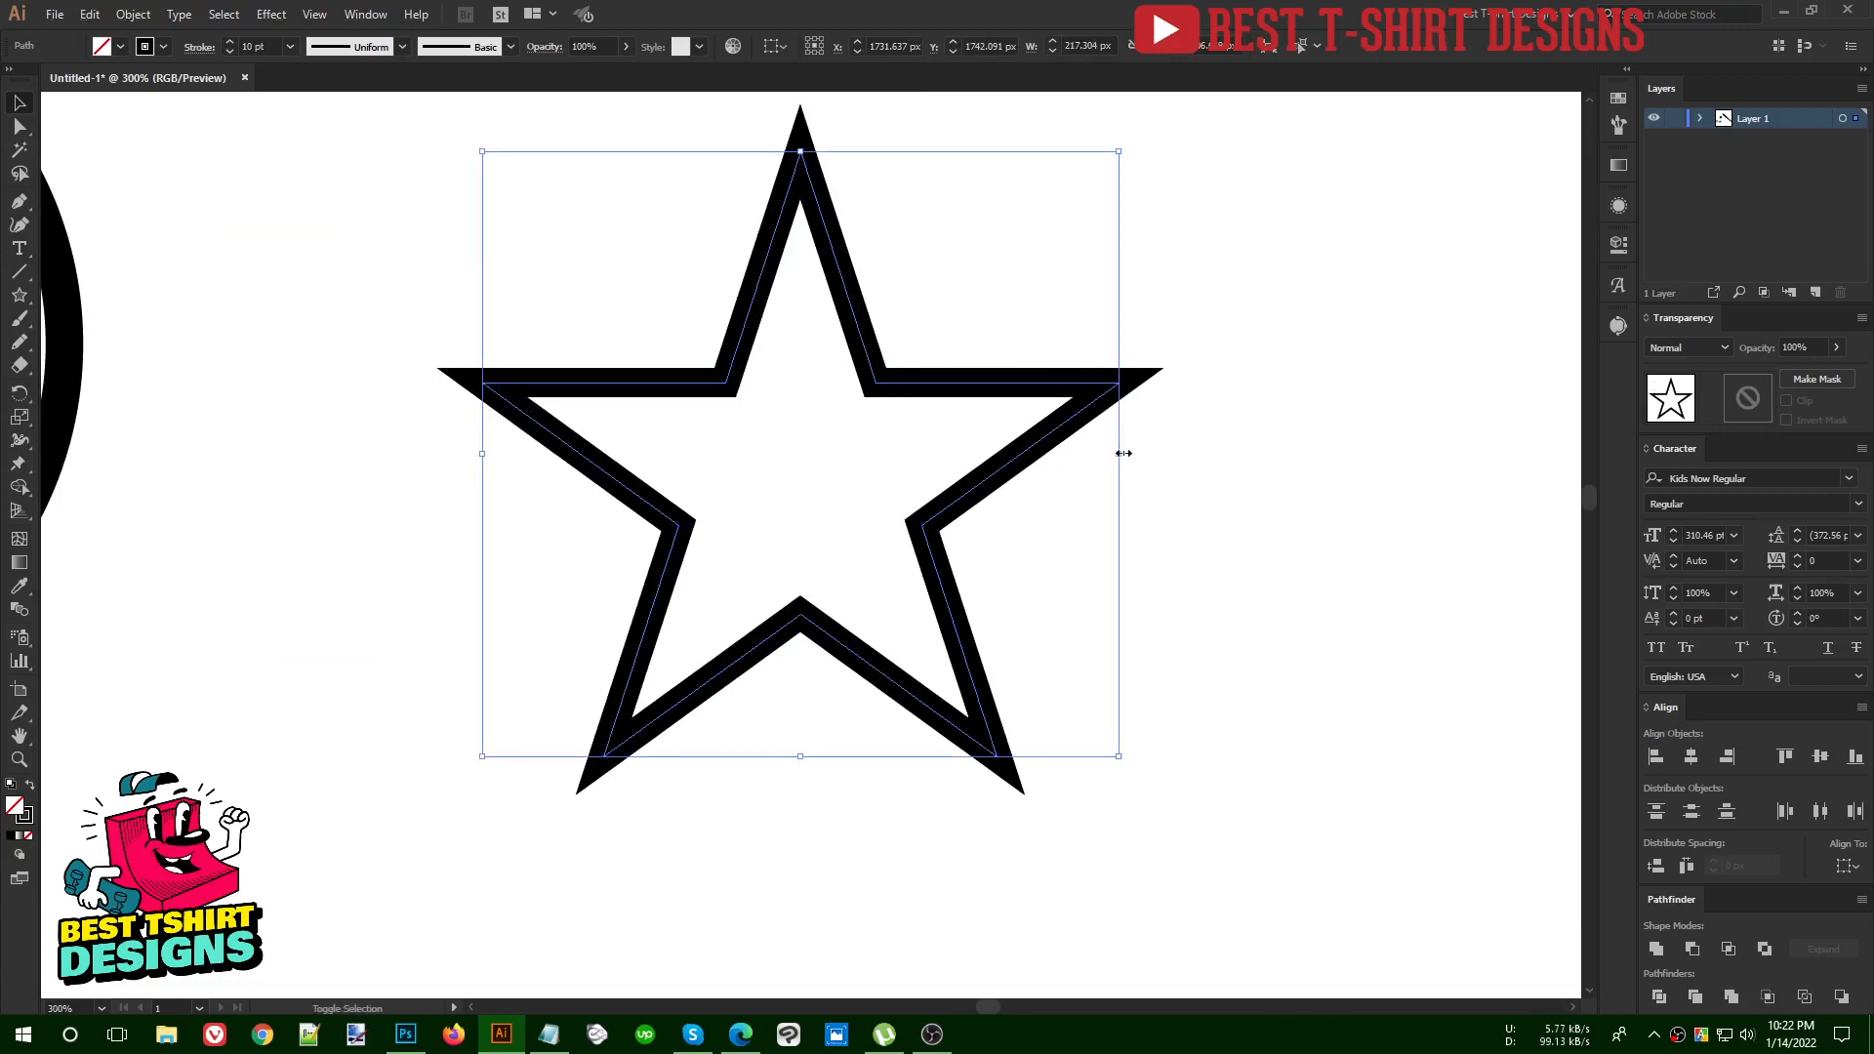
{"action": "left_click_drag", "start_coordinate": [1124, 453], "coordinate": [1221, 454]}
{"action": "scroll", "coordinate": [764, 556], "scroll_direction": "down", "scroll_amount": 1}
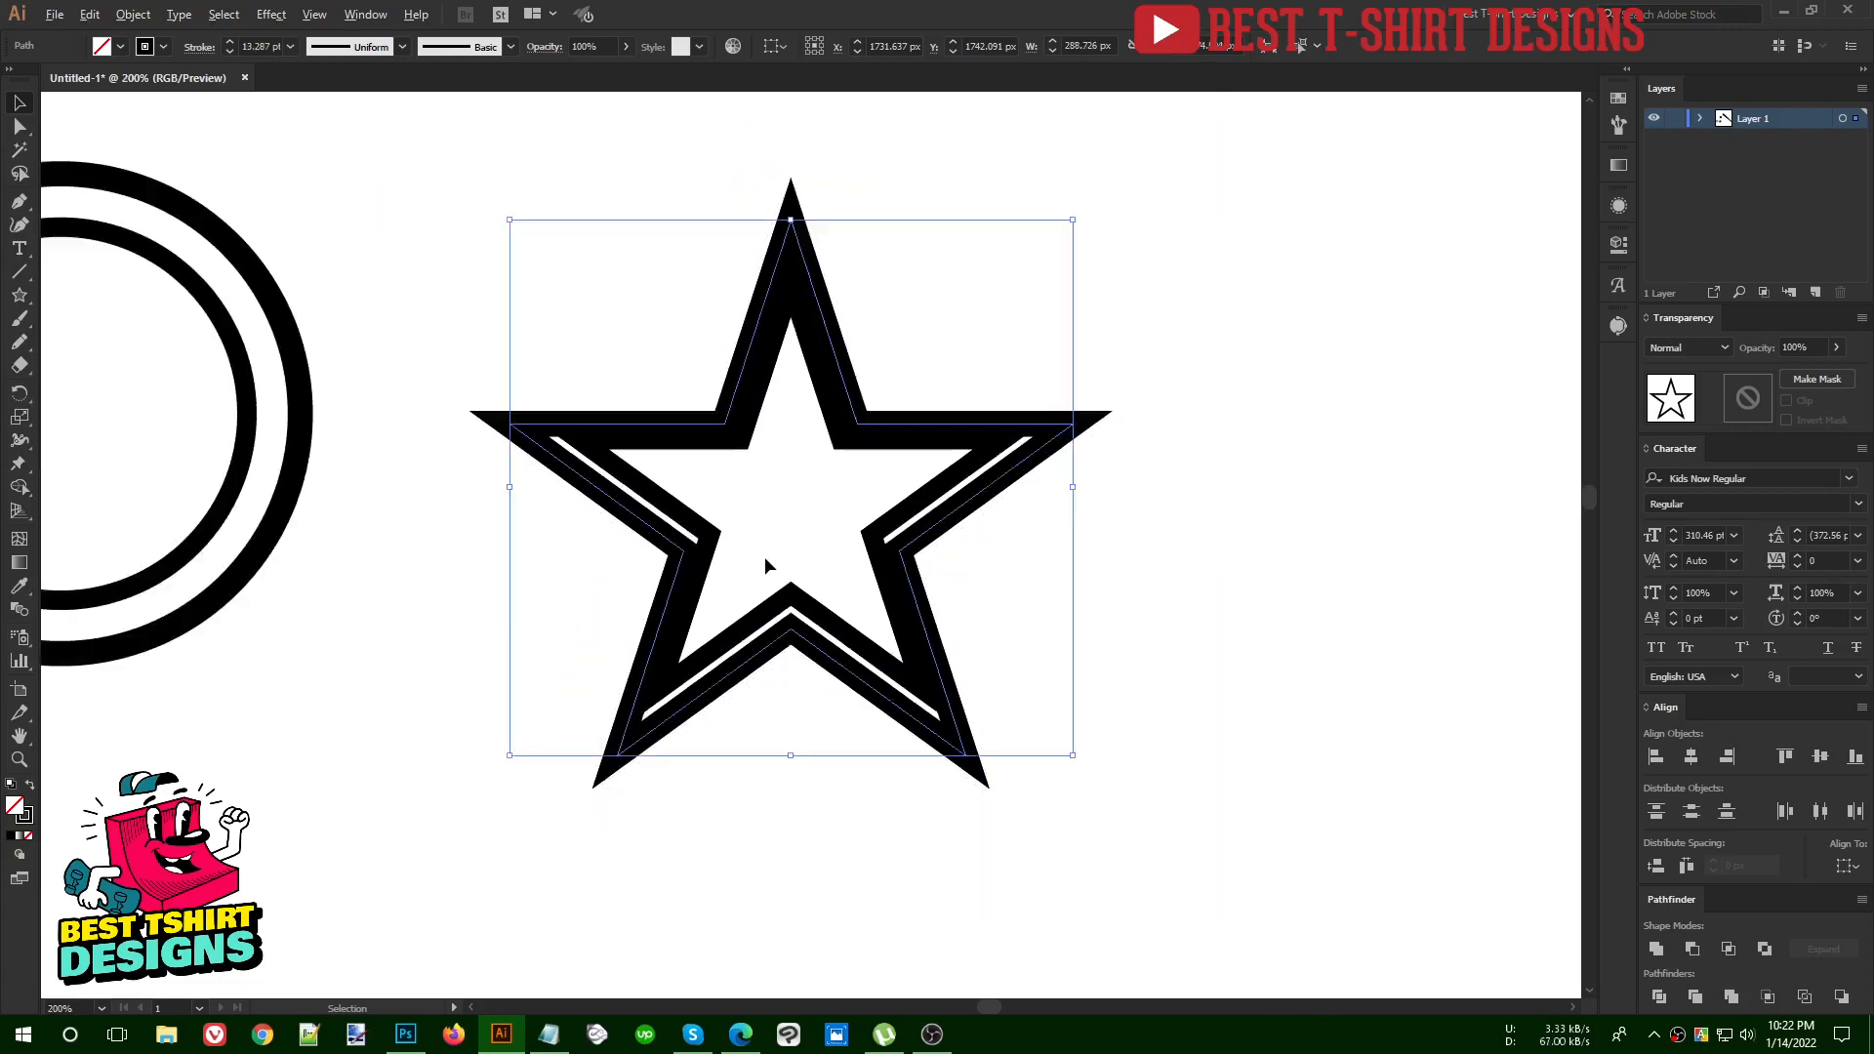
{"action": "scroll", "coordinate": [764, 557], "scroll_direction": "down", "scroll_amount": 1}
{"action": "left_click_drag", "start_coordinate": [995, 504], "coordinate": [1099, 506]}
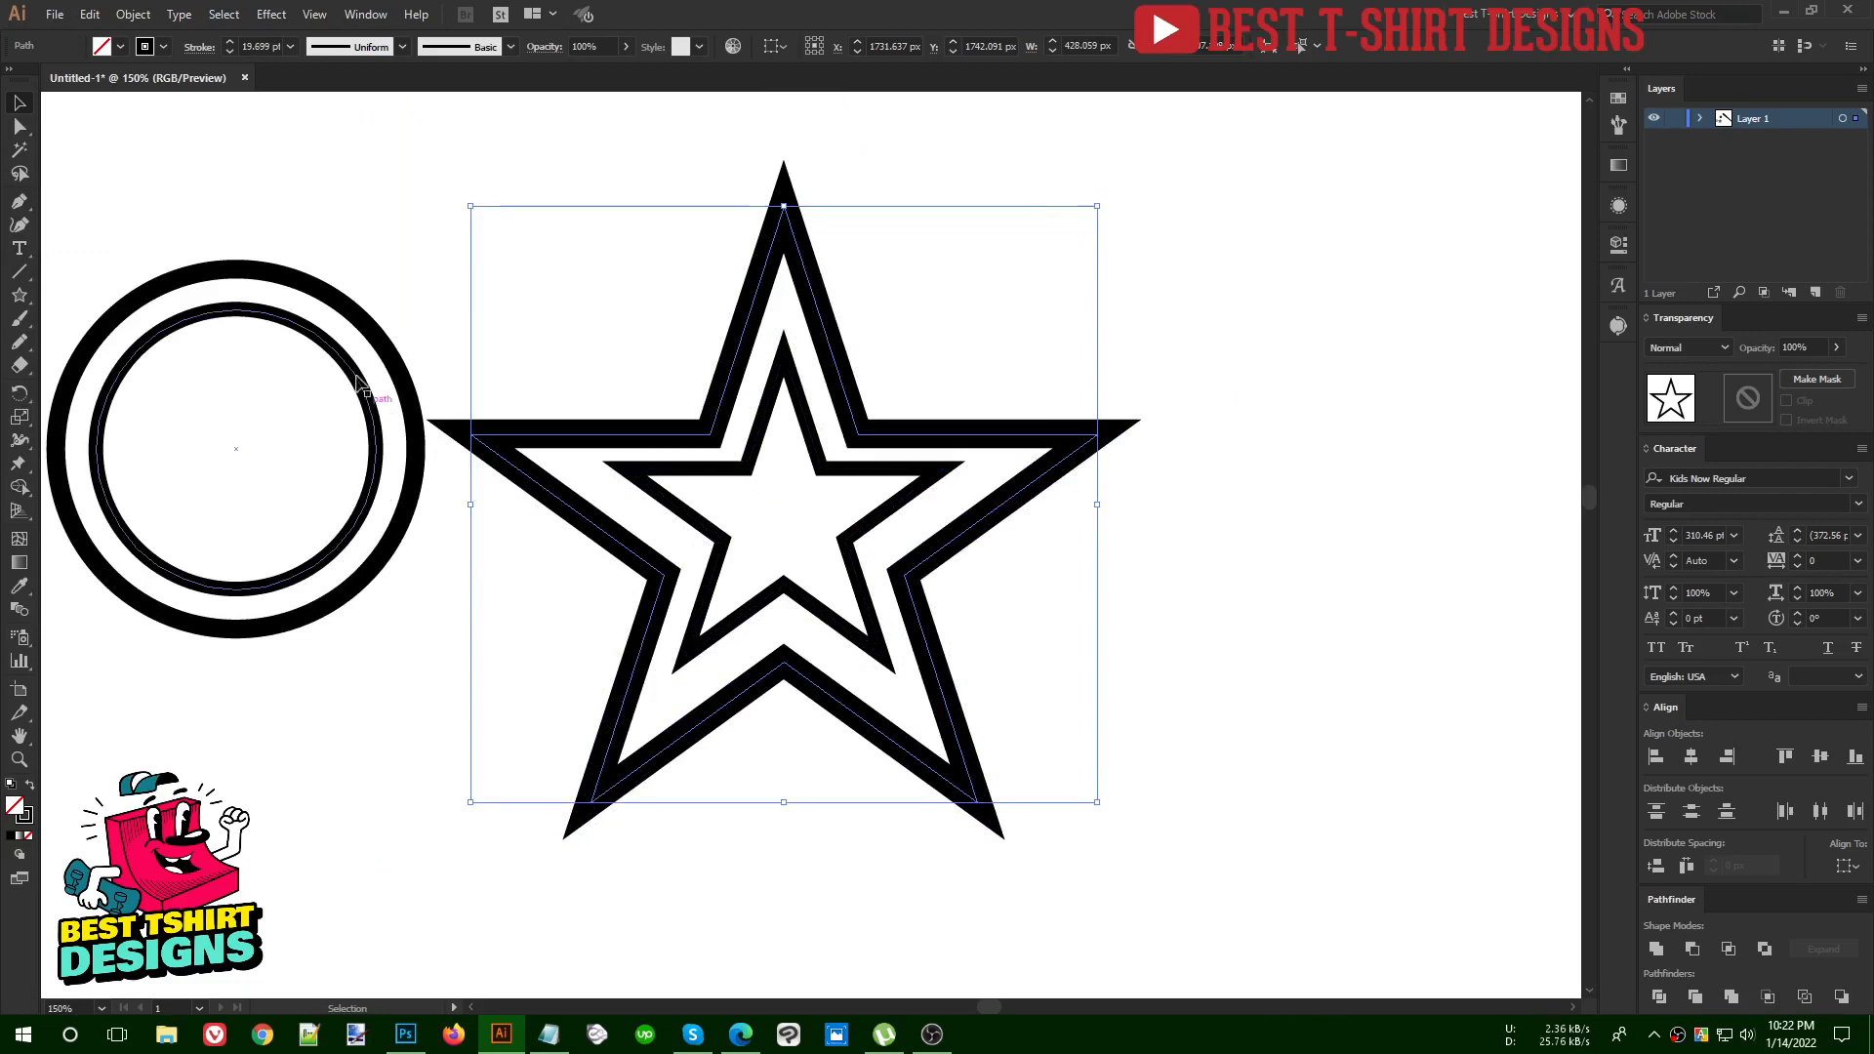
Delete the enlarged outer copy of the star
{"action": "left_click_drag", "start_coordinate": [265, 211], "coordinate": [314, 547]}
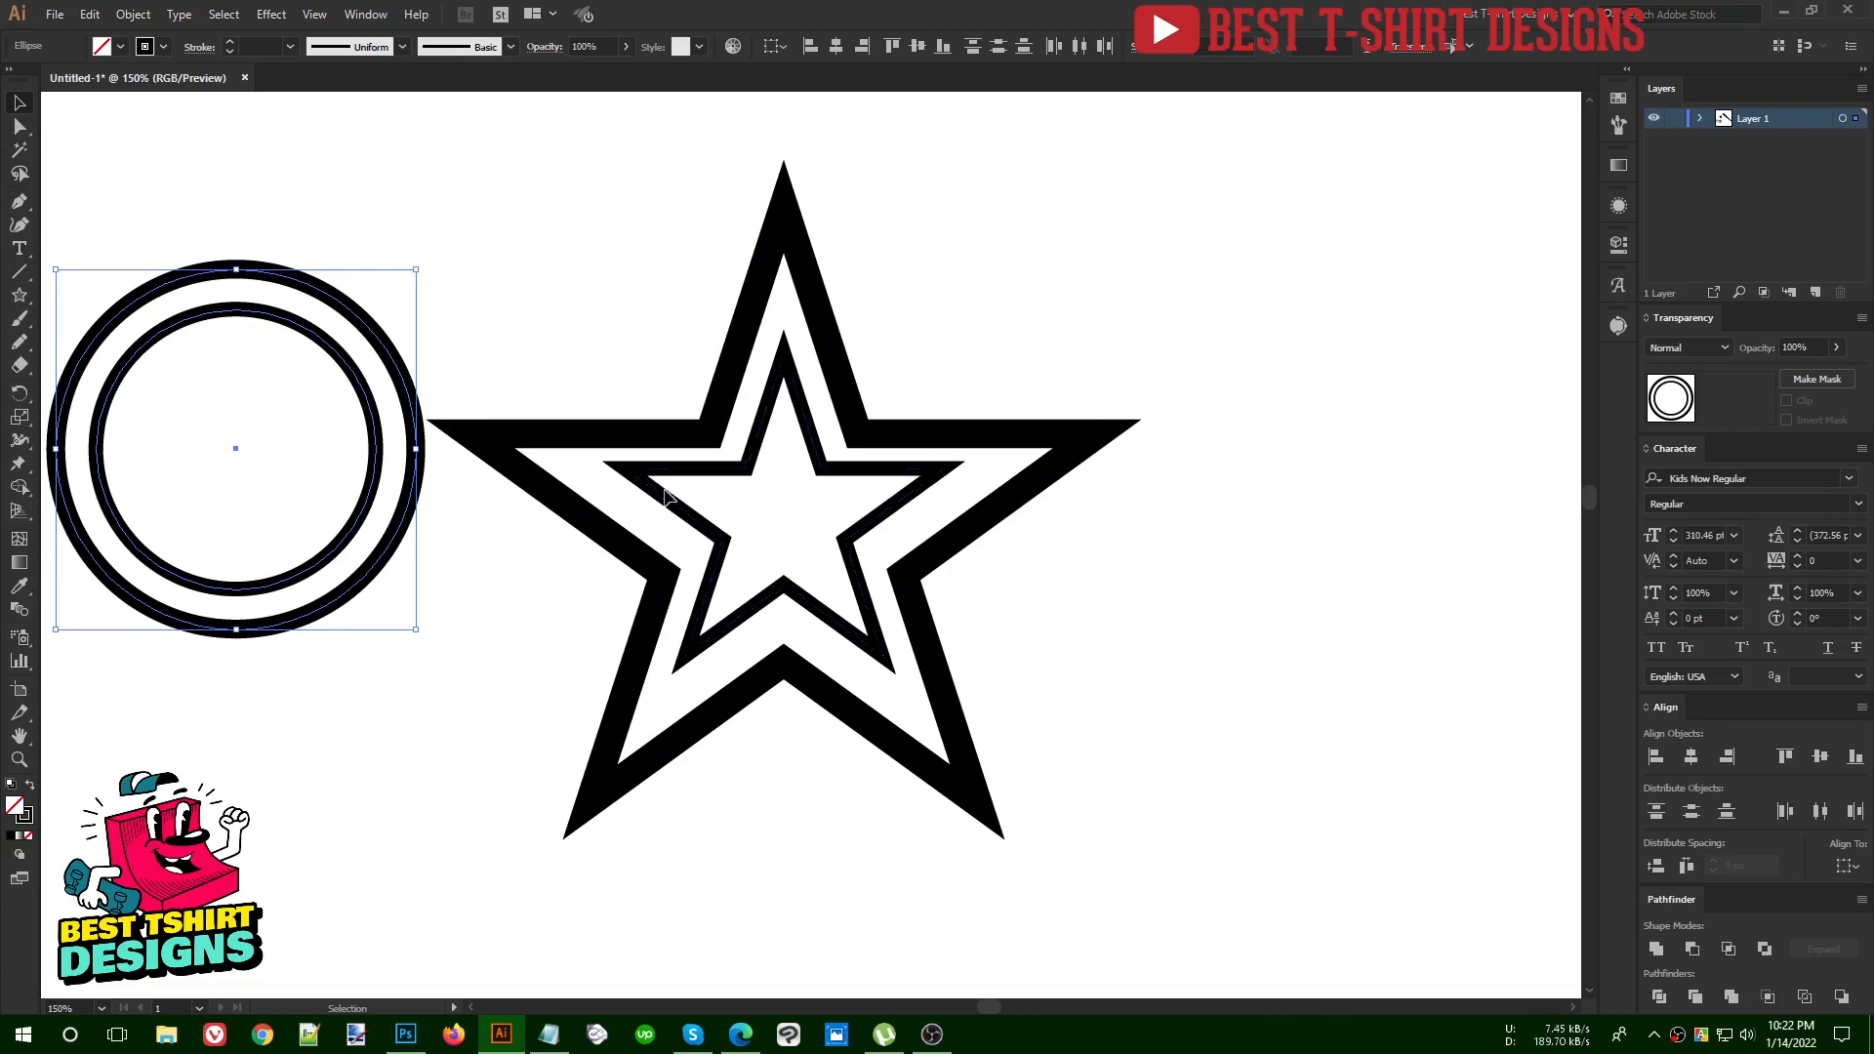
{"action": "left_click_drag", "start_coordinate": [1160, 601], "coordinate": [1043, 306]}
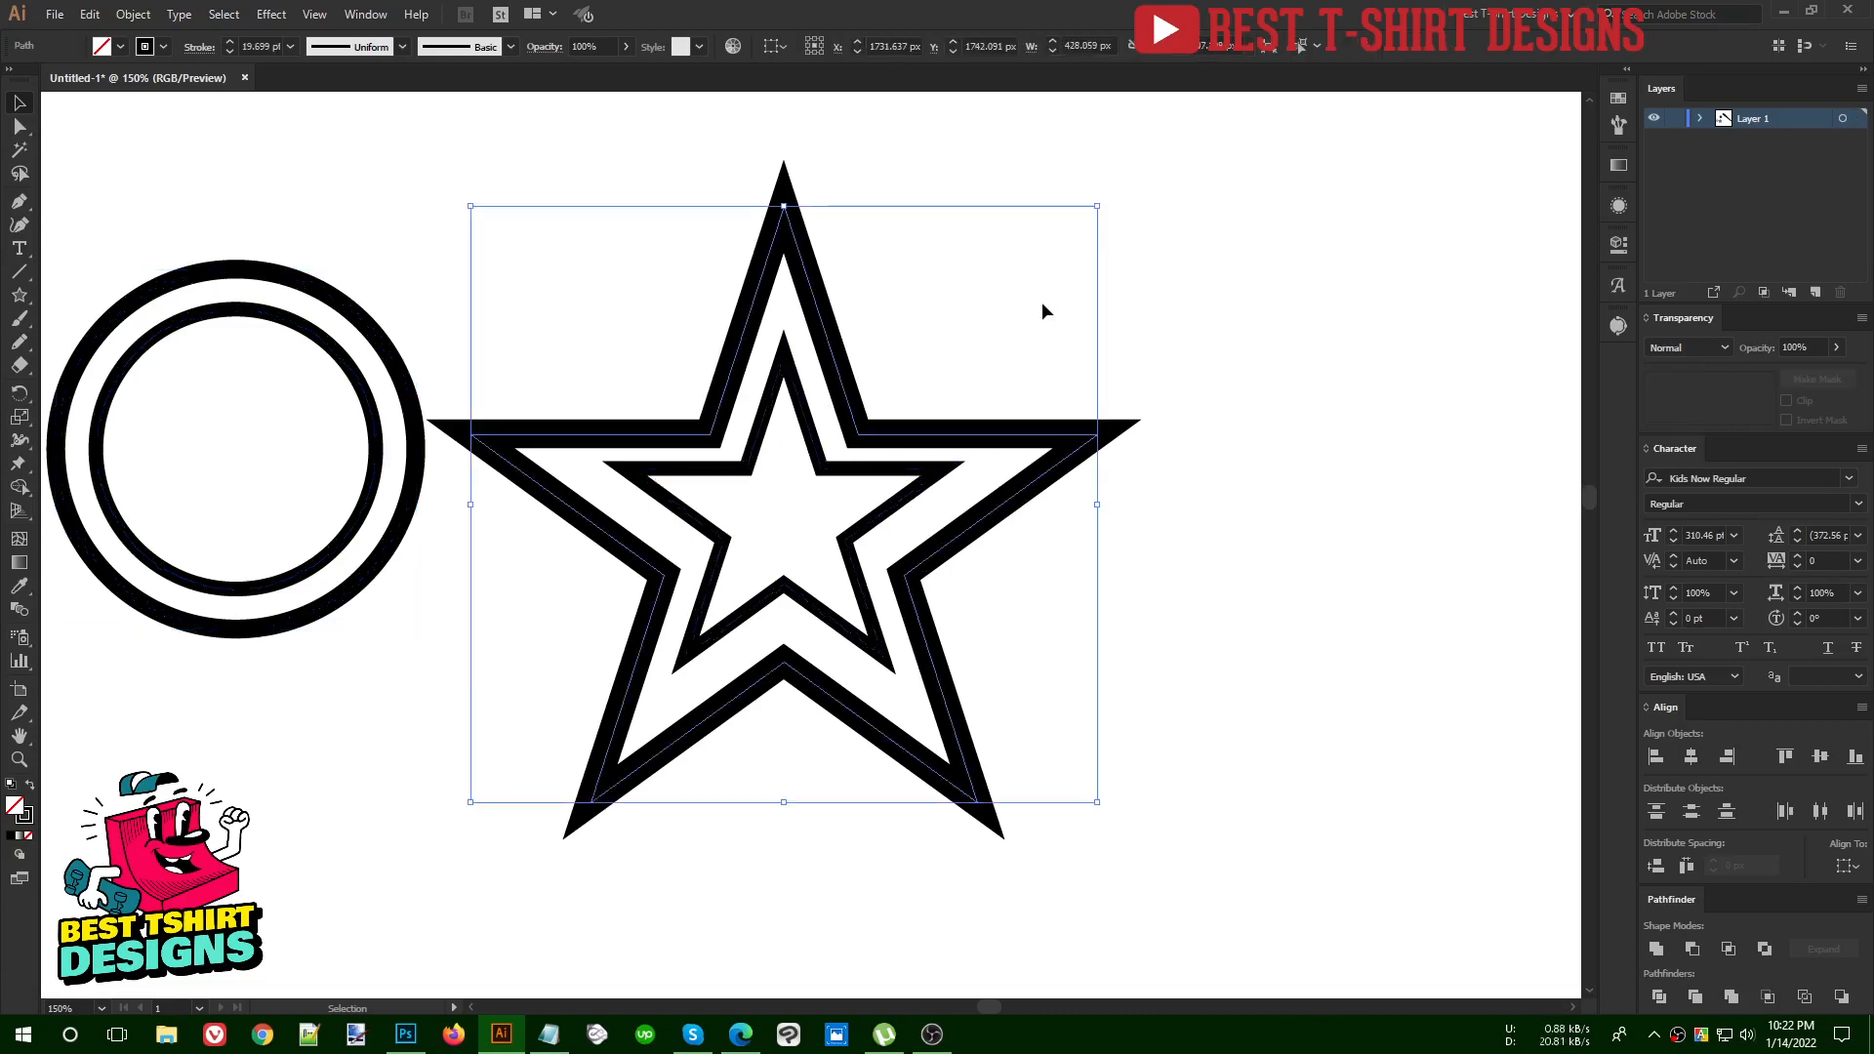
{"action": "key", "text": "Delete"}
Open Offset Path for the star outline and enable the preview
{"action": "scroll", "coordinate": [810, 489], "scroll_direction": "up", "scroll_amount": 1}
{"action": "left_click_drag", "start_coordinate": [627, 366], "coordinate": [929, 705]}
{"action": "scroll", "coordinate": [693, 507], "scroll_direction": "up", "scroll_amount": 1}
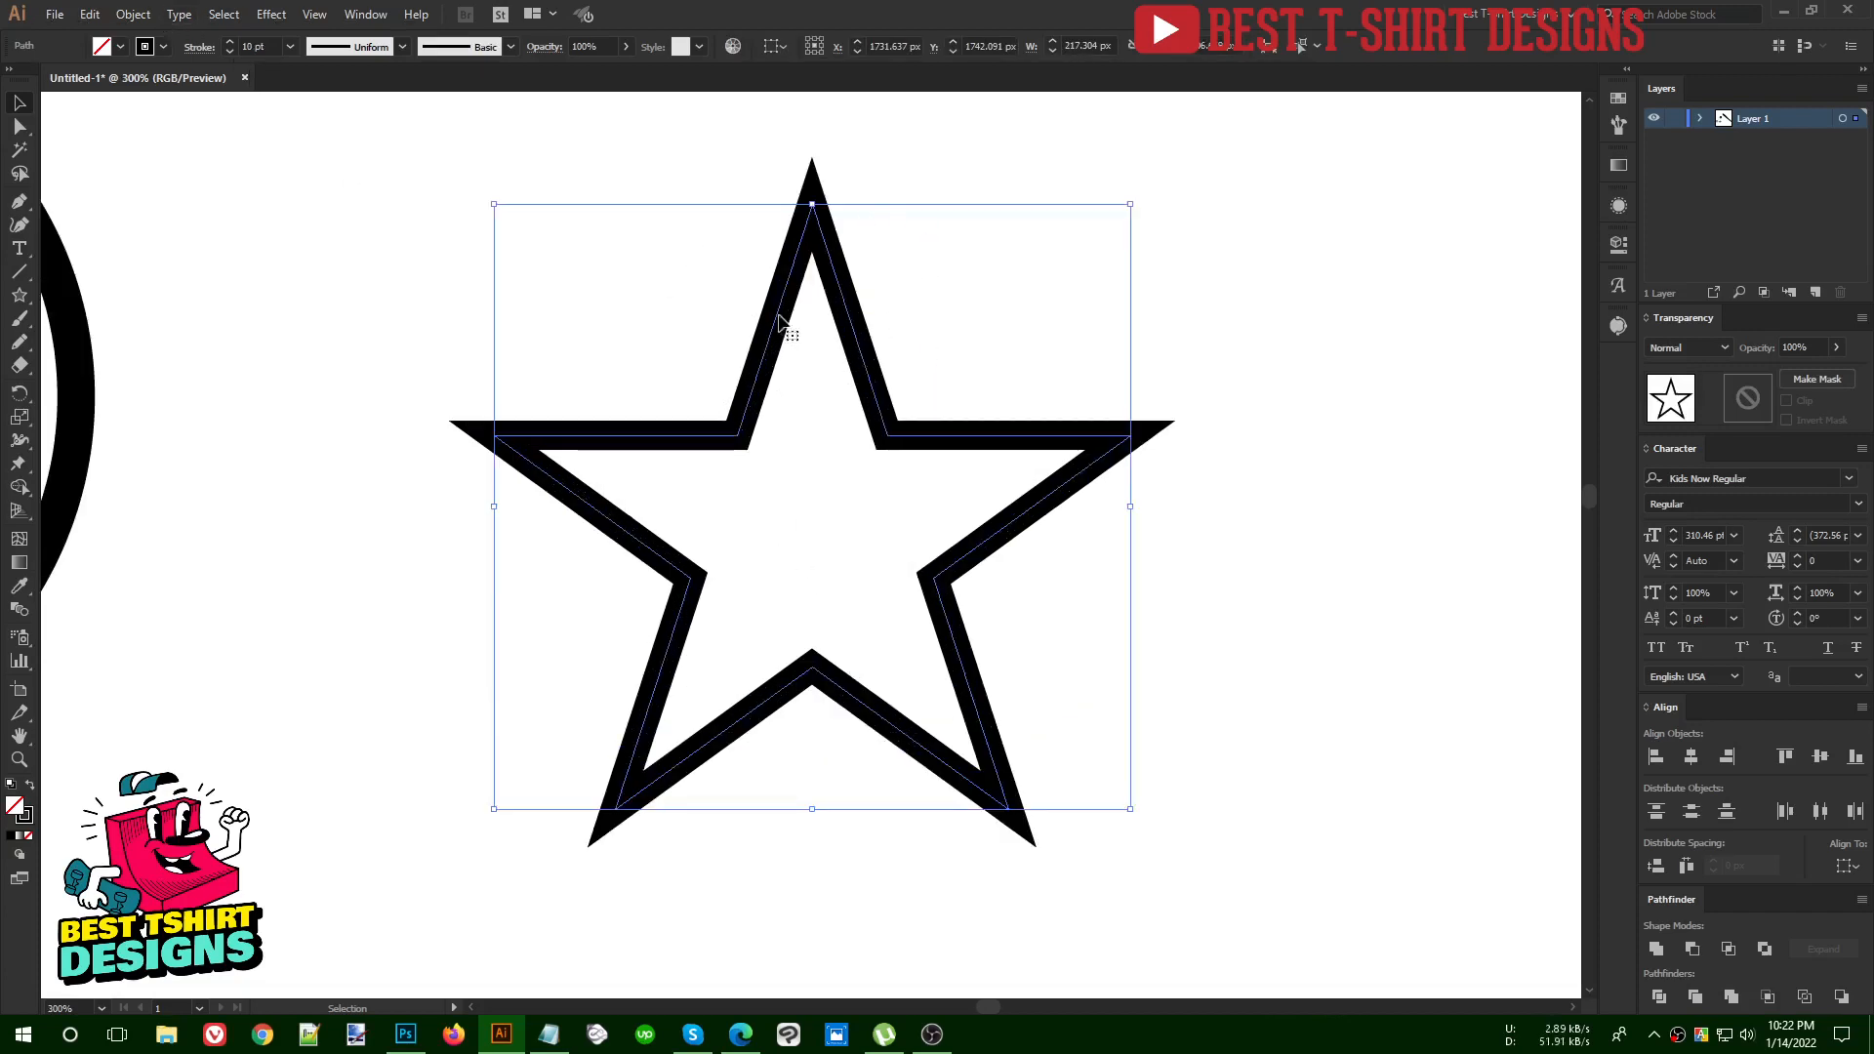
{"action": "left_click_drag", "start_coordinate": [694, 261], "coordinate": [1076, 553]}
{"action": "left_click", "coordinate": [133, 15]}
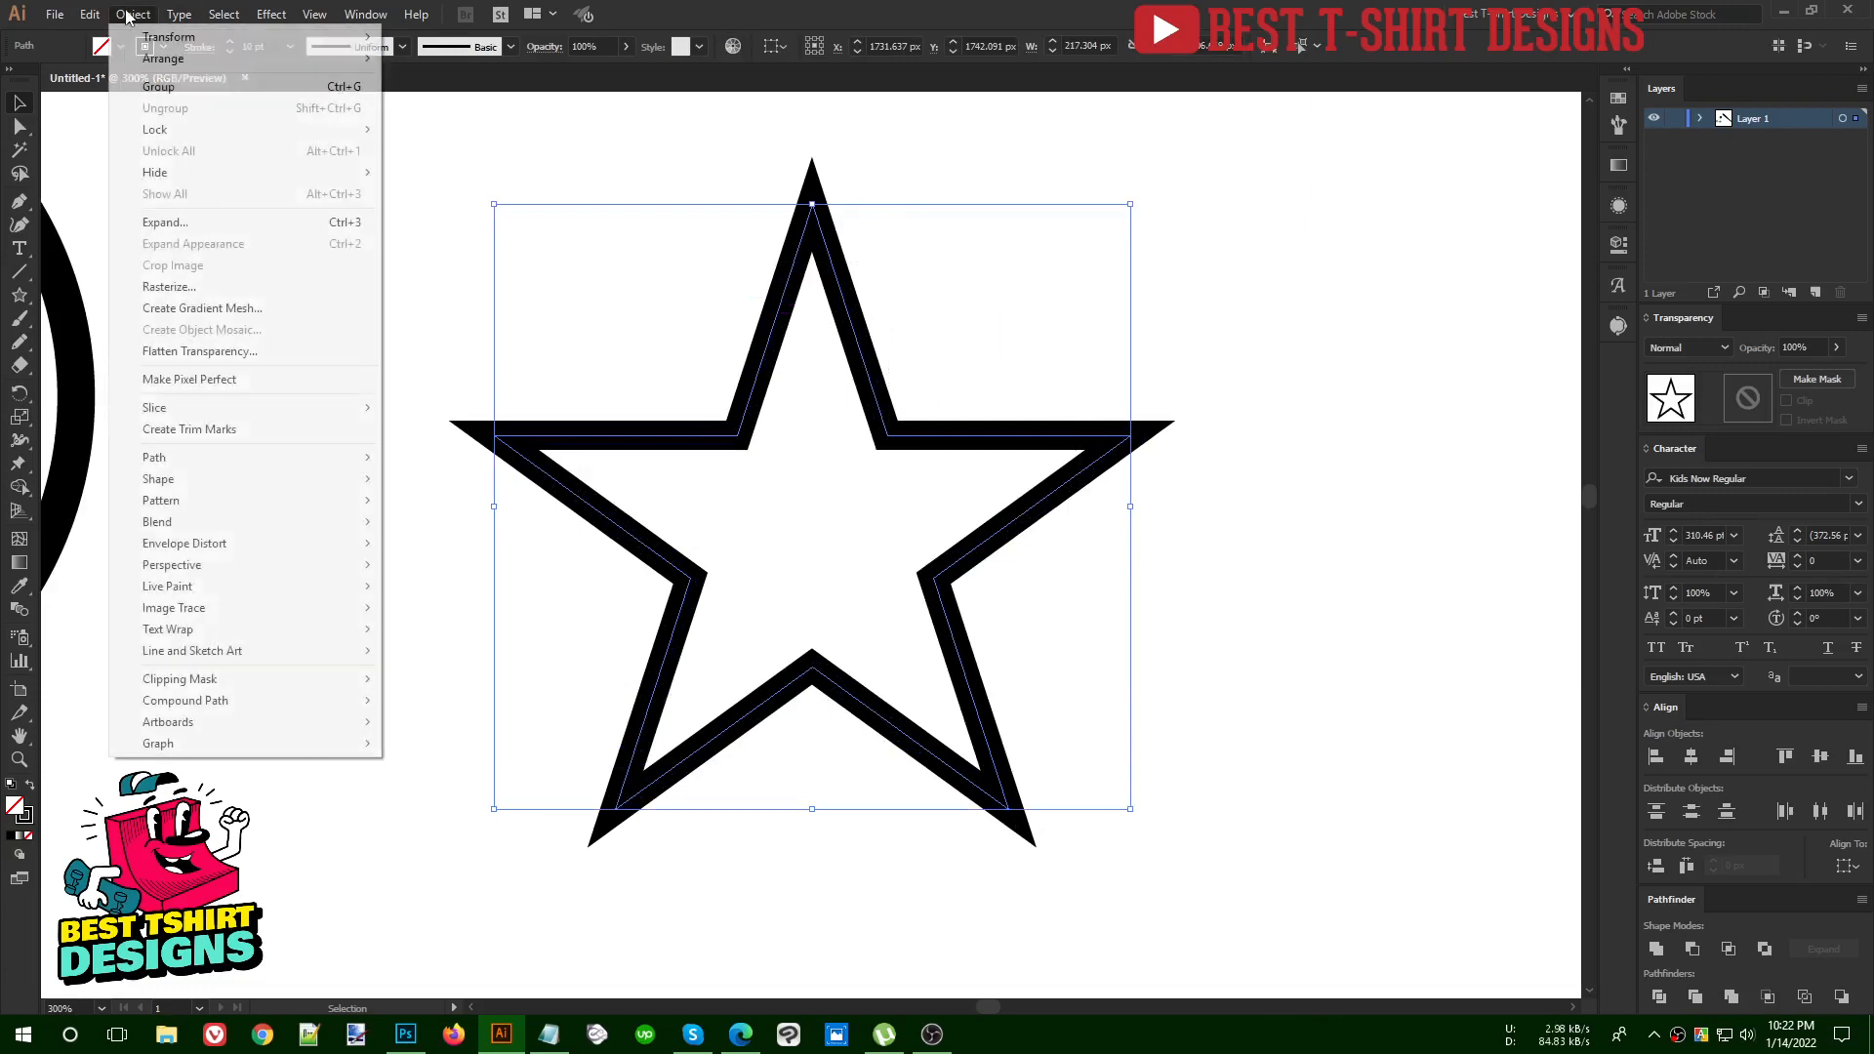
{"action": "mouse_move", "coordinate": [190, 465]}
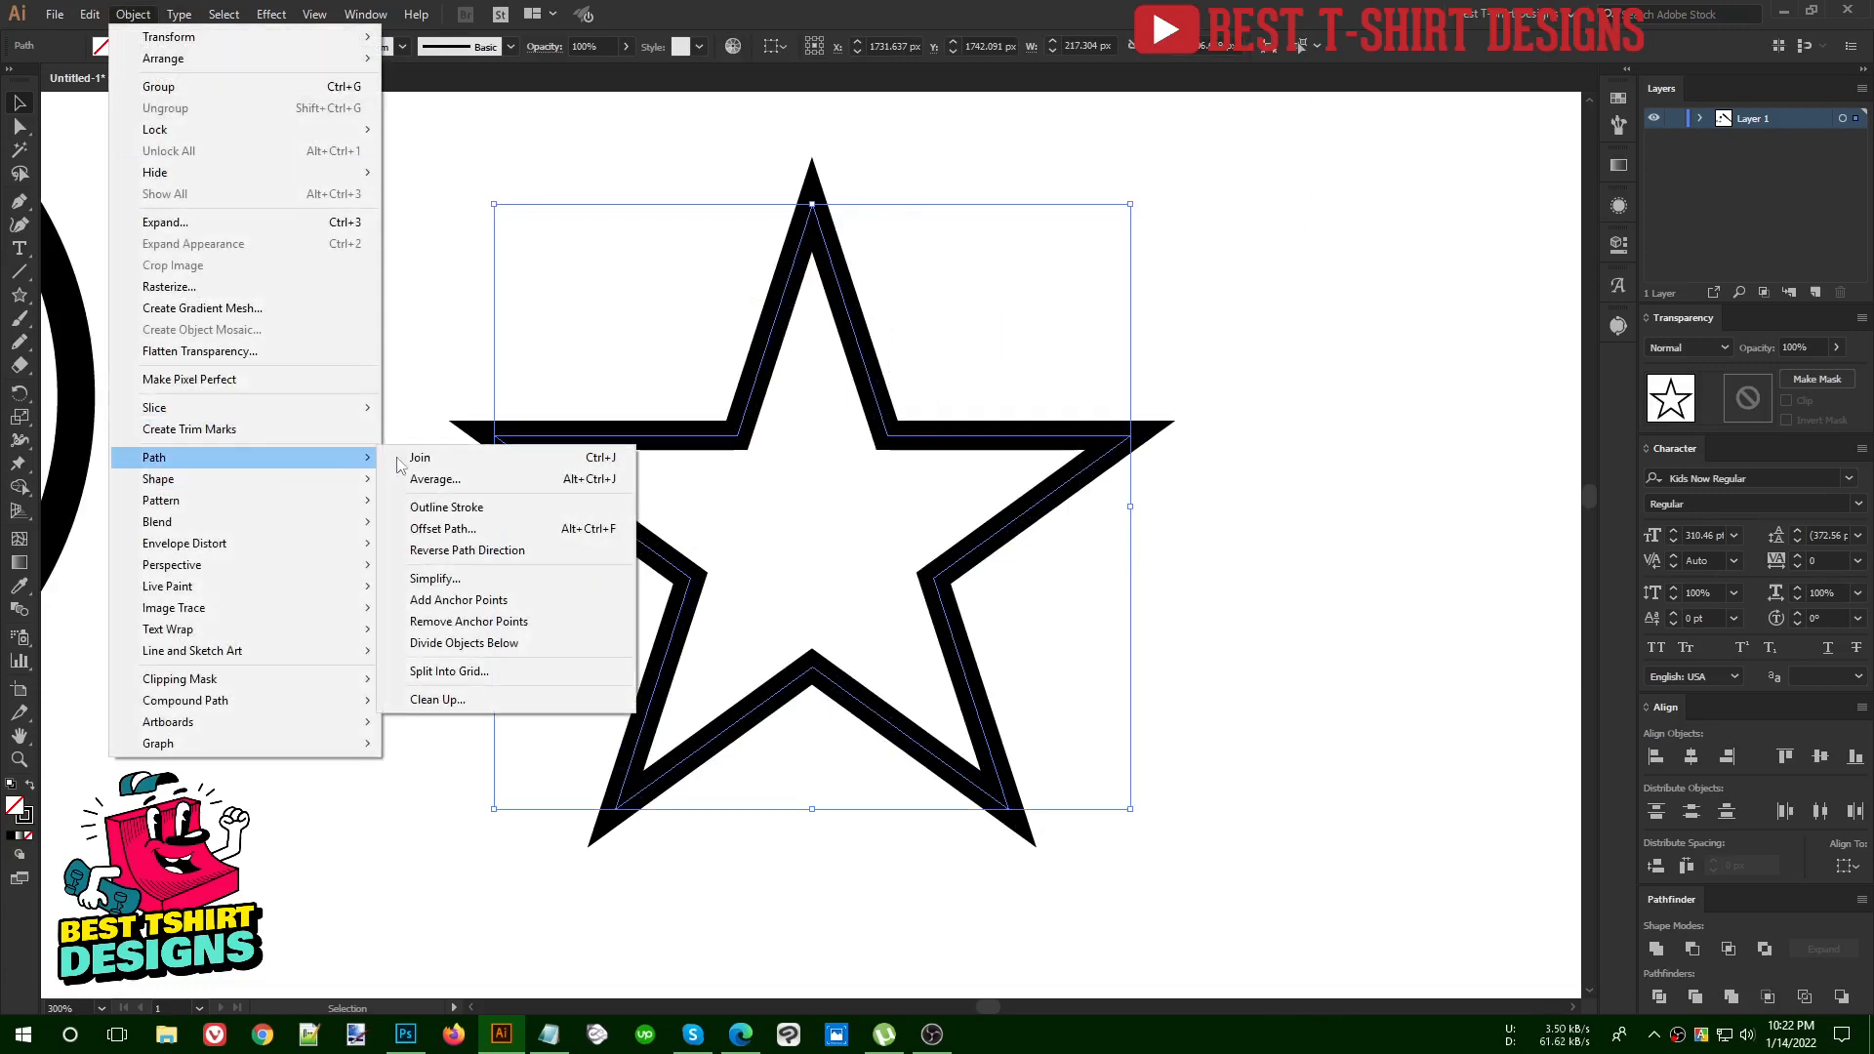
{"action": "left_click", "coordinate": [446, 529]}
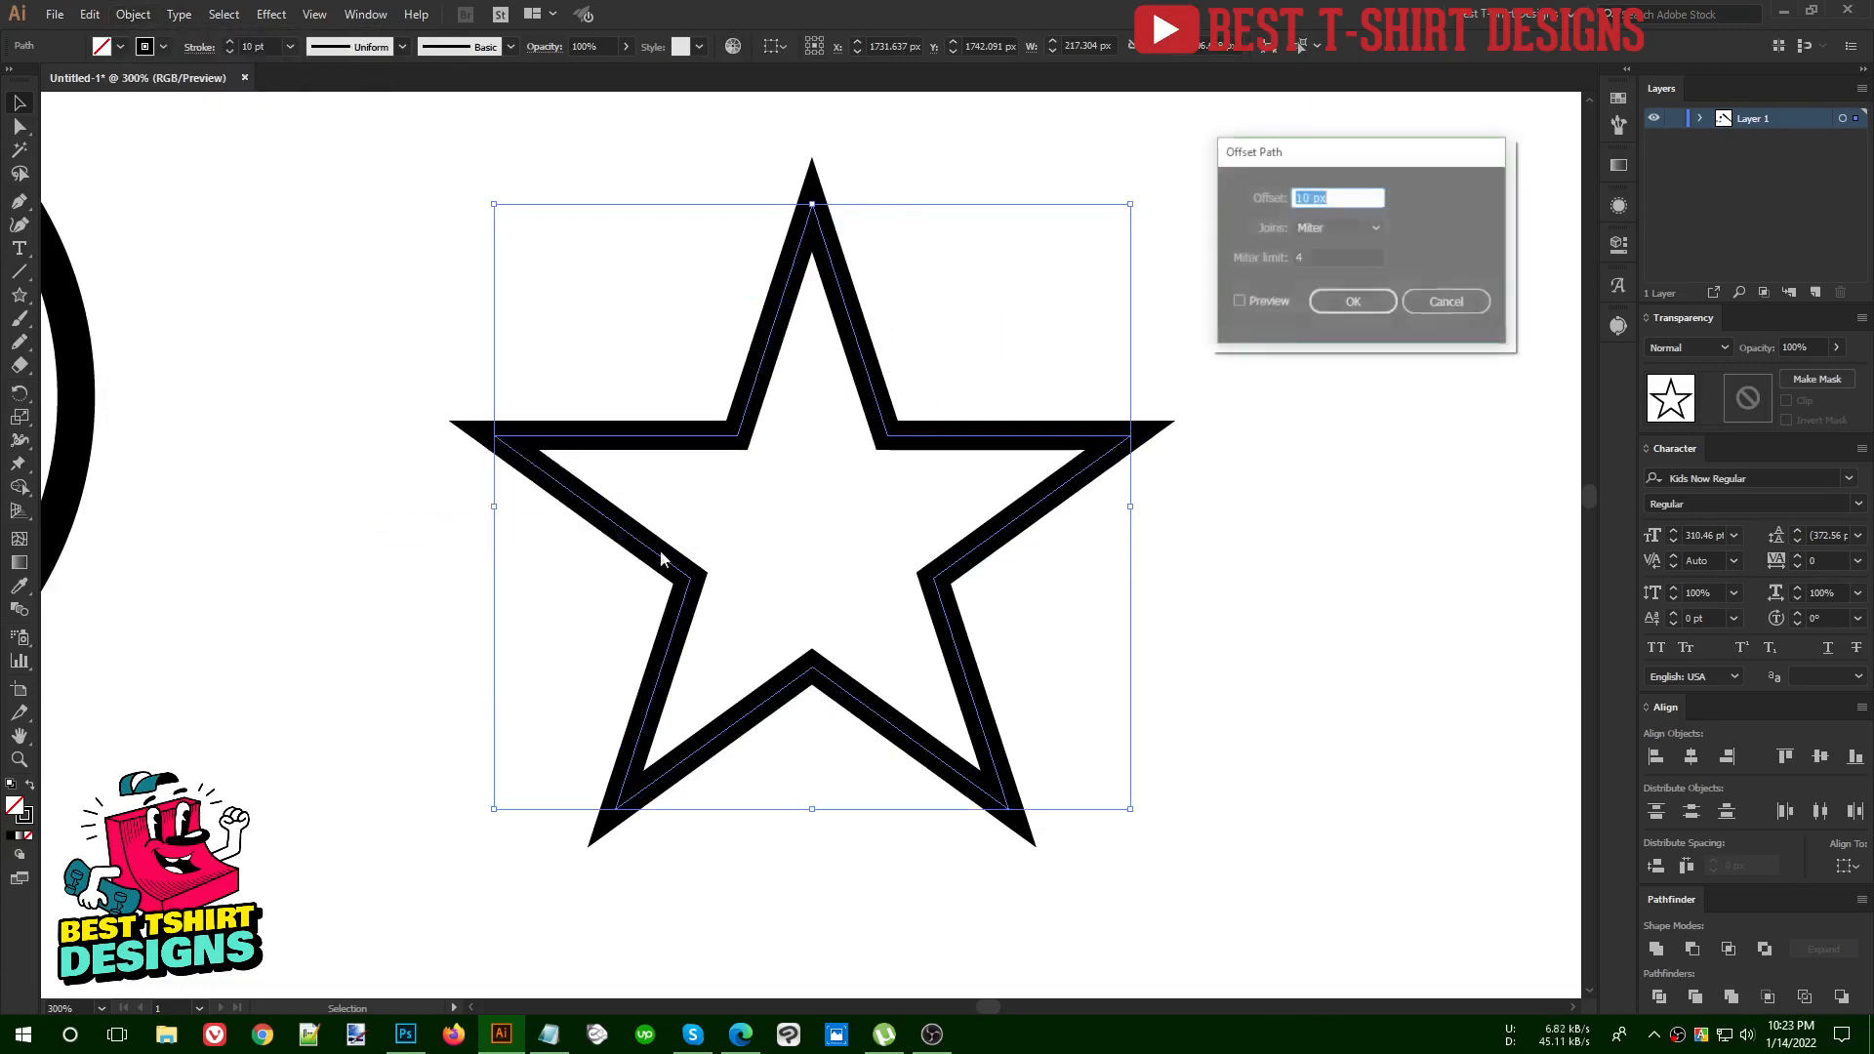
{"action": "left_click_drag", "start_coordinate": [1340, 152], "coordinate": [1296, 145]}
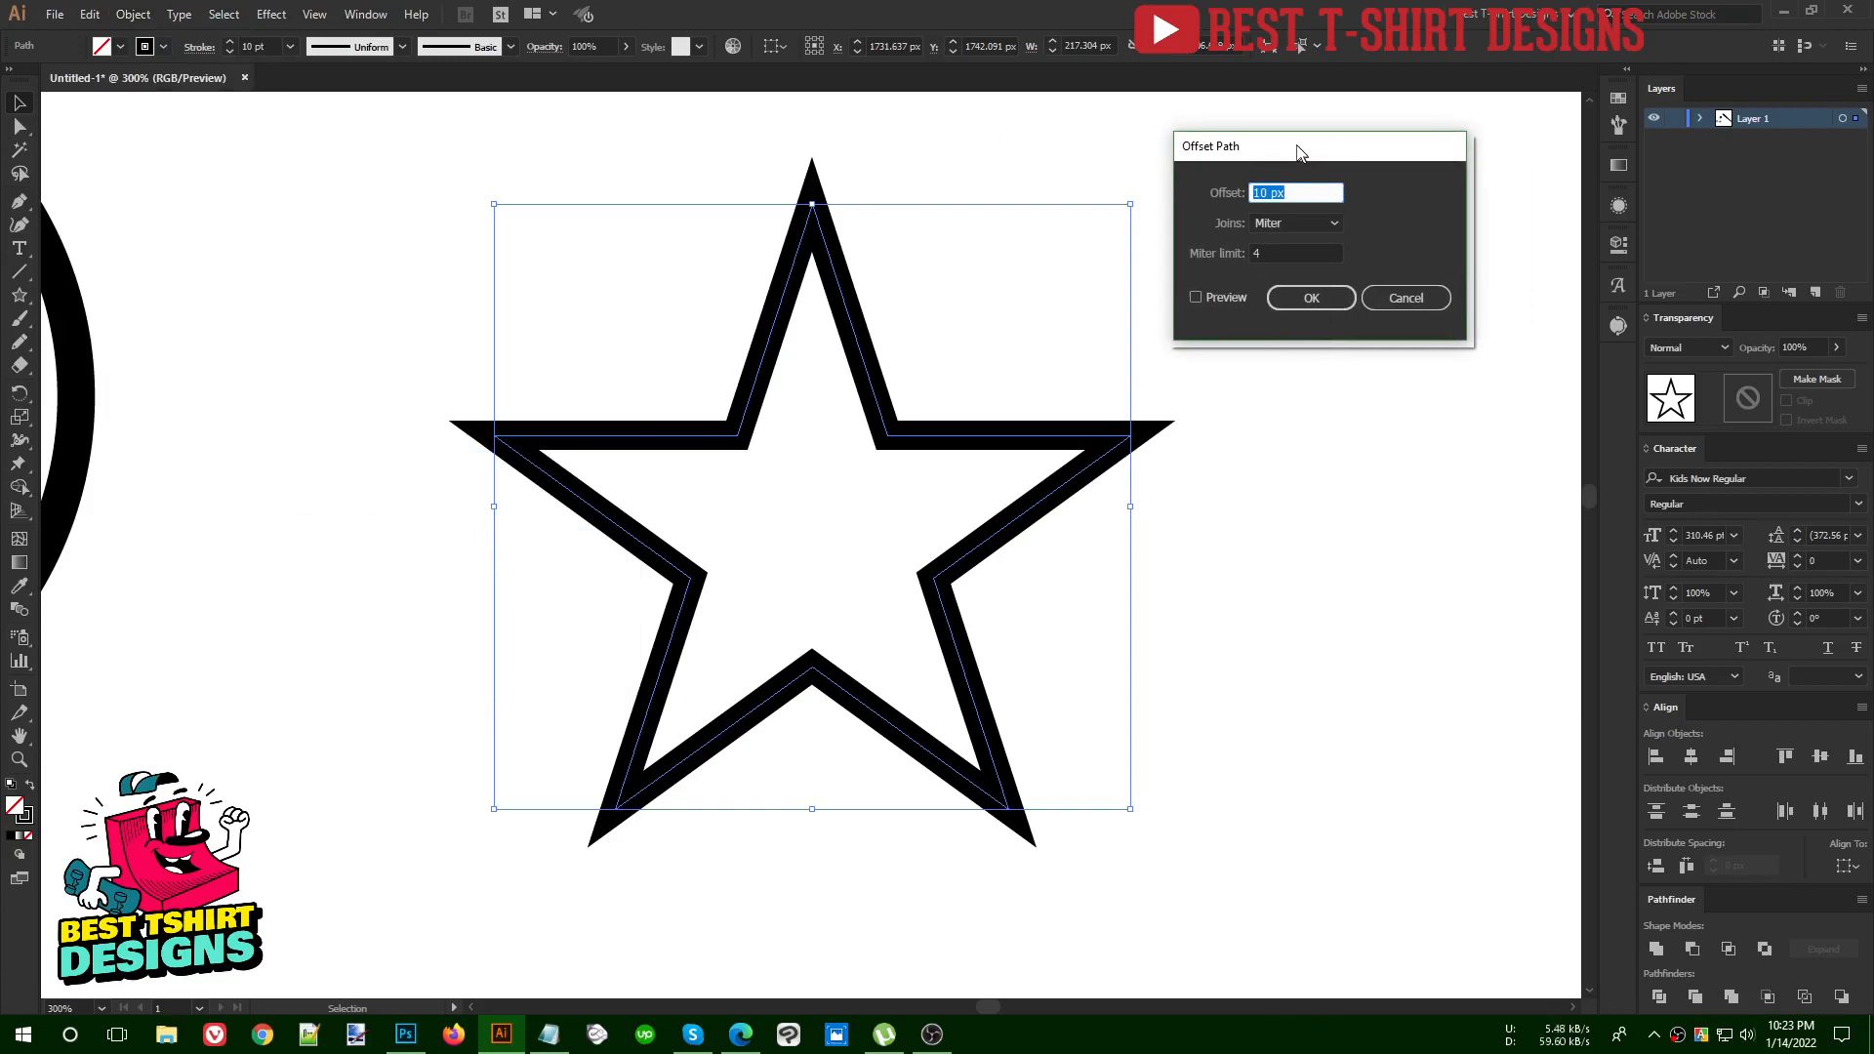
{"action": "left_click", "coordinate": [1216, 295]}
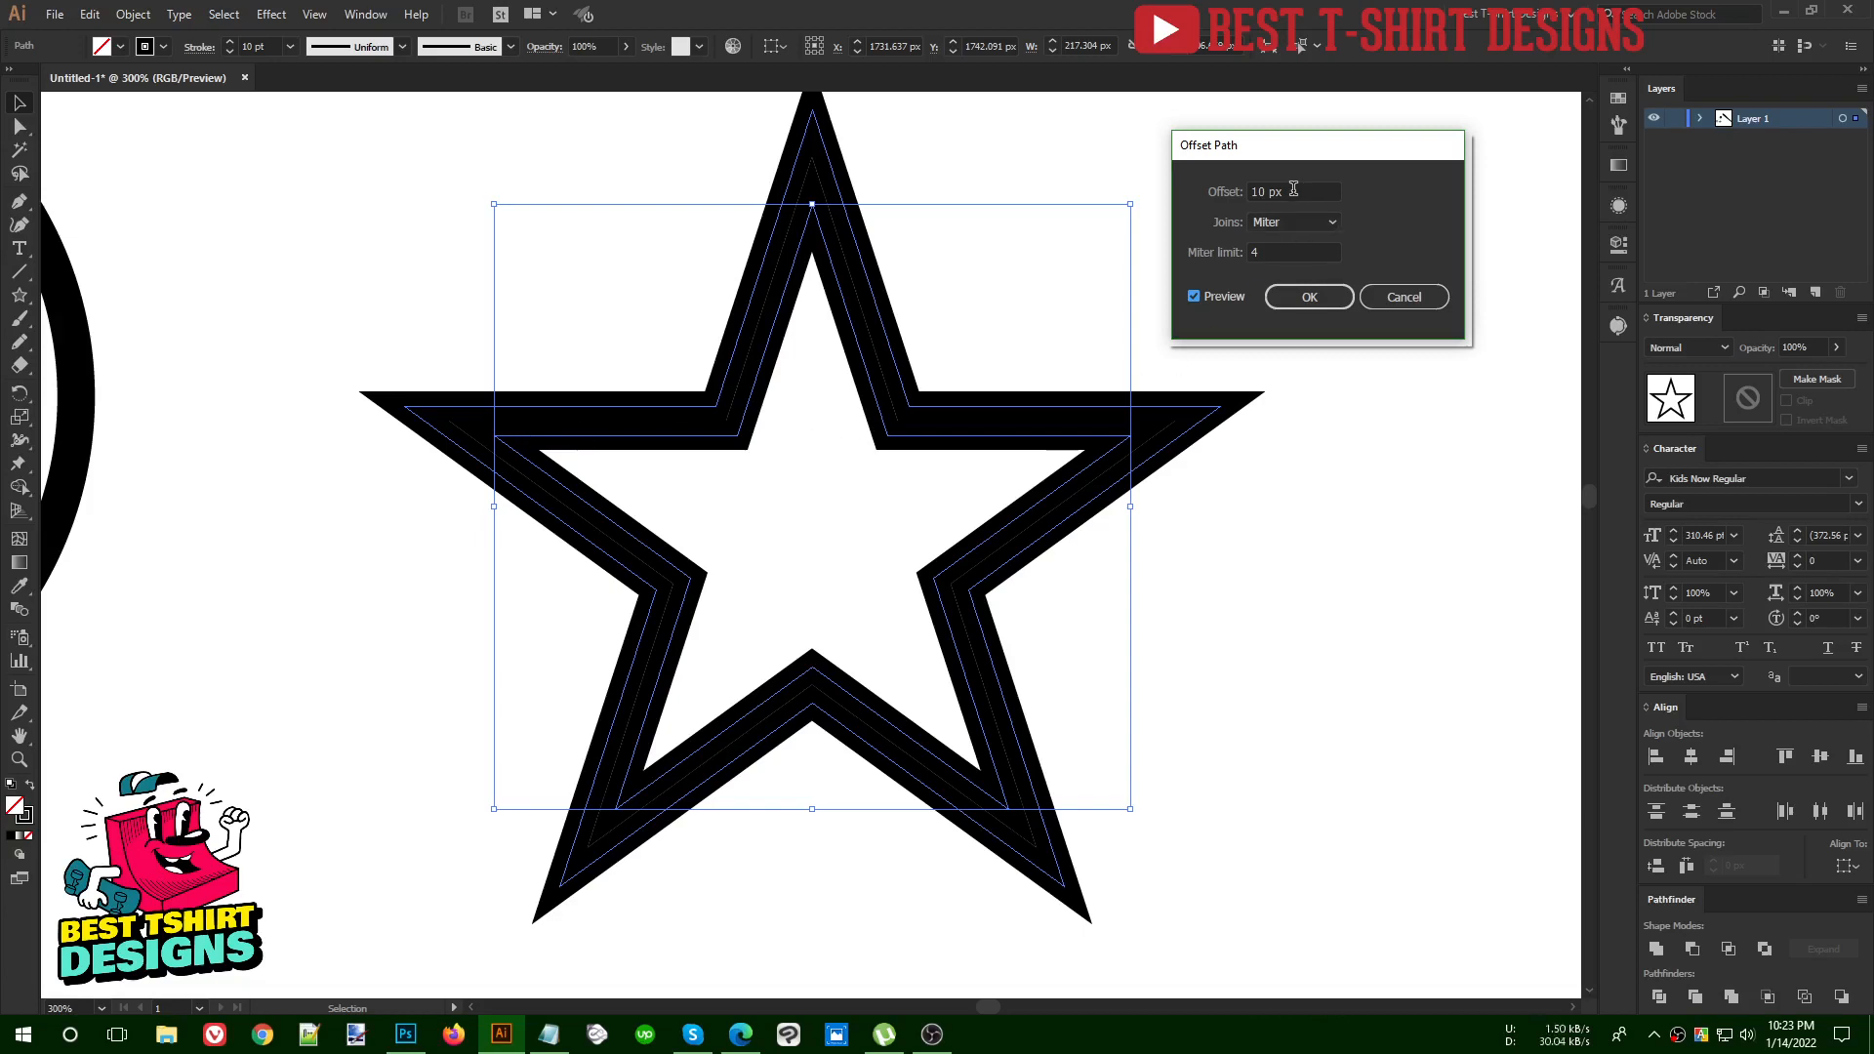
Preview a range of Offset Path distances for the star, outward up to 27 px and inward to -15 px
{"action": "scroll", "coordinate": [1293, 189], "scroll_direction": "up", "scroll_amount": 5}
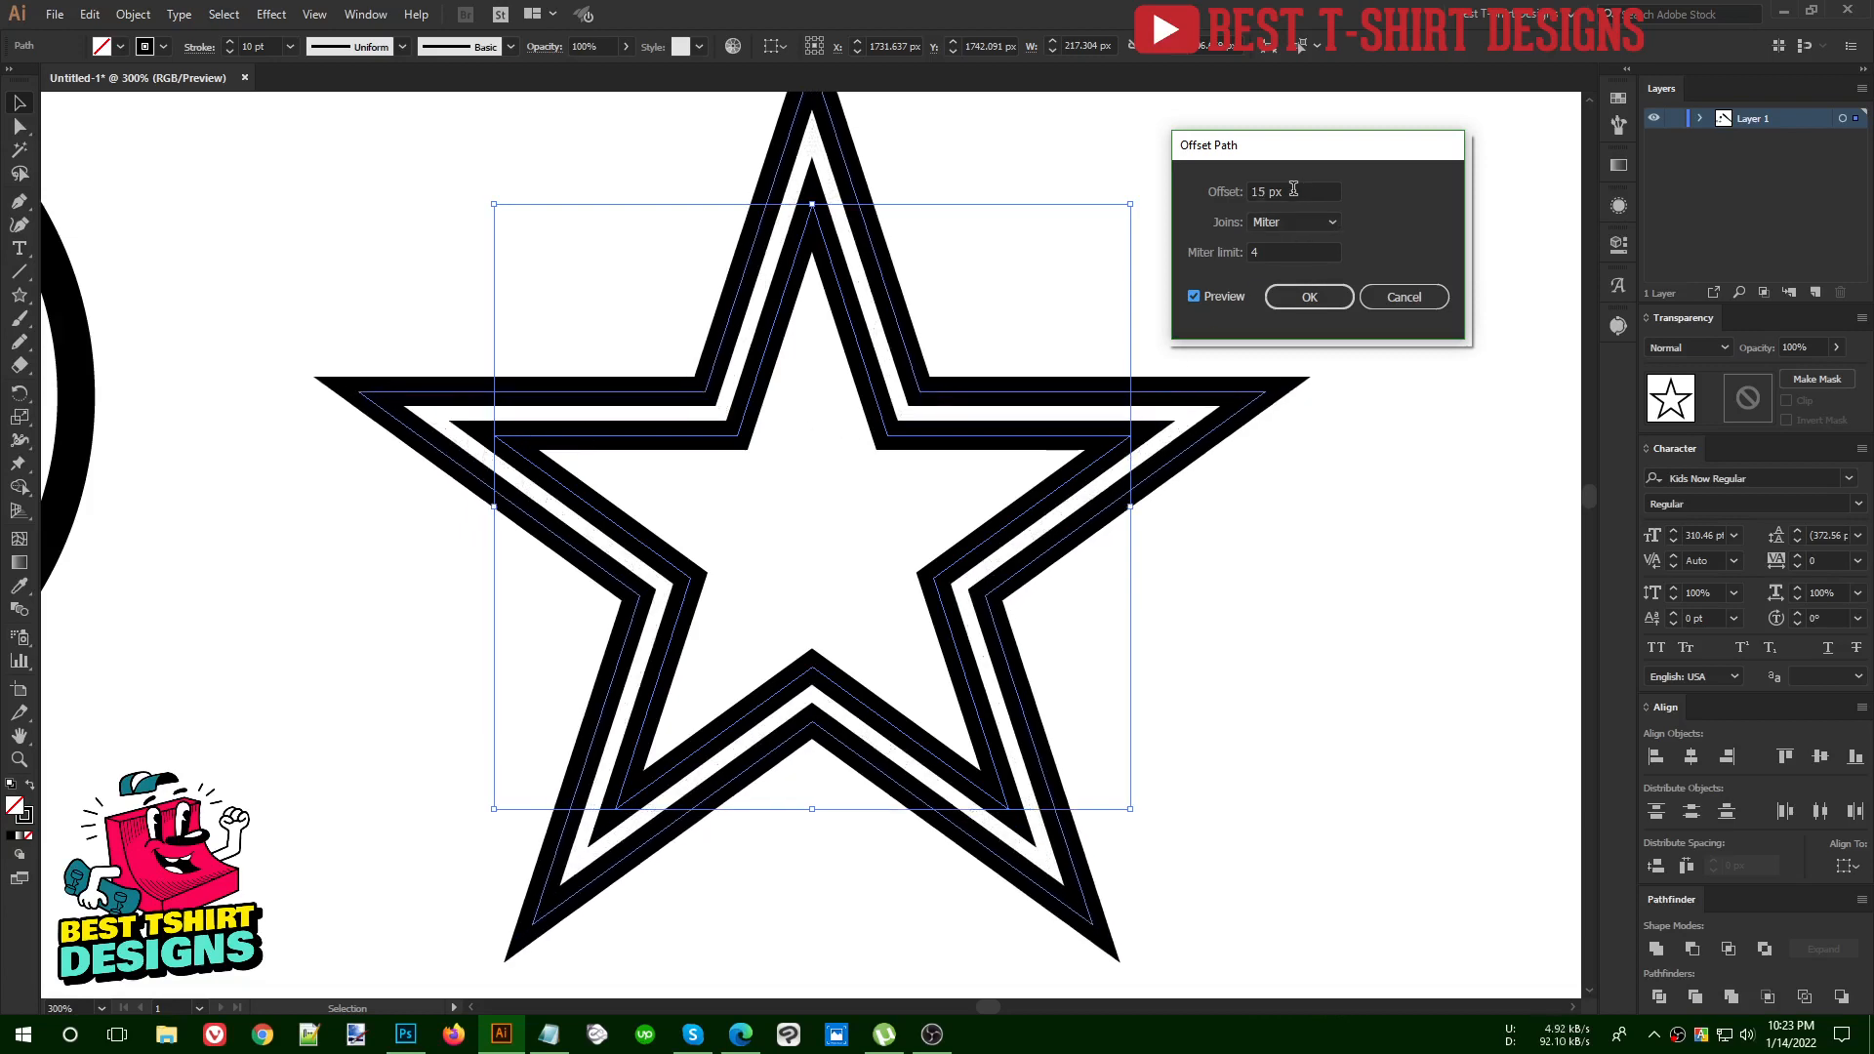
{"action": "scroll", "coordinate": [1301, 193], "scroll_direction": "up", "scroll_amount": 4}
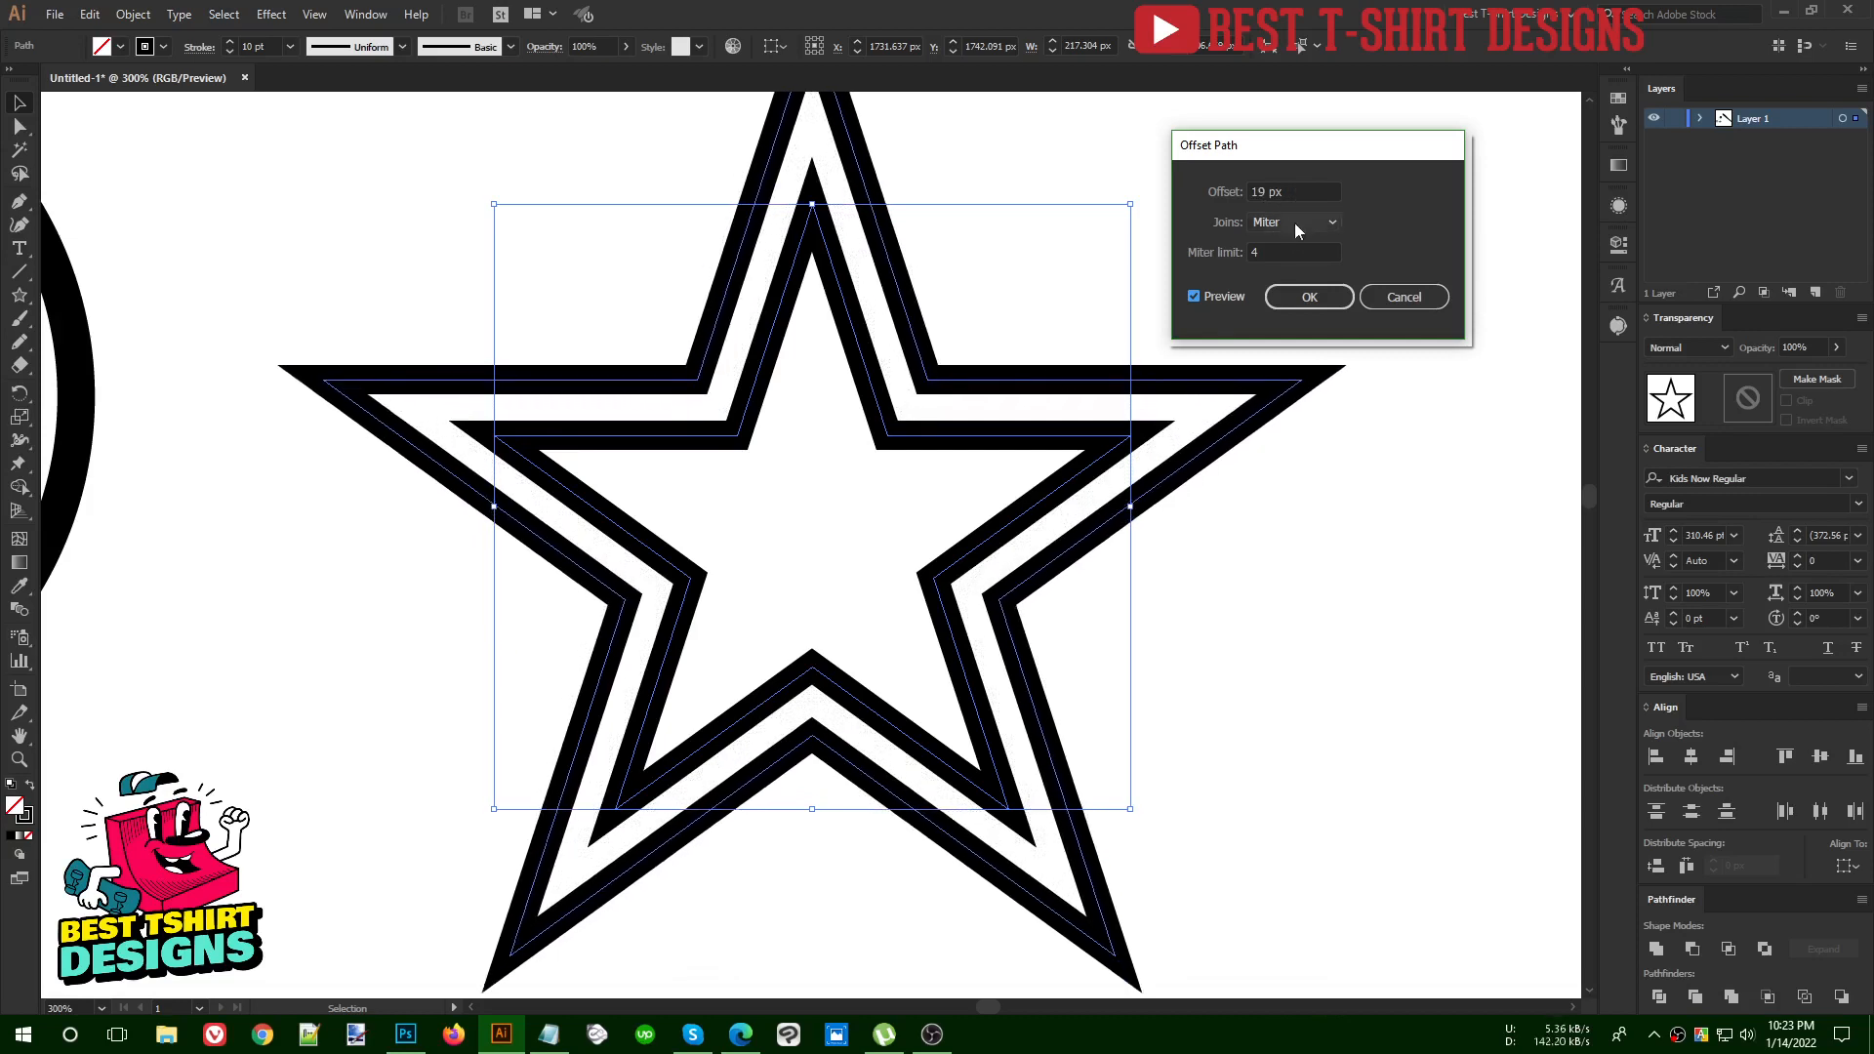
{"action": "scroll", "coordinate": [1288, 191], "scroll_direction": "up", "scroll_amount": 8}
{"action": "scroll", "coordinate": [1288, 191], "scroll_direction": "down", "scroll_amount": 10}
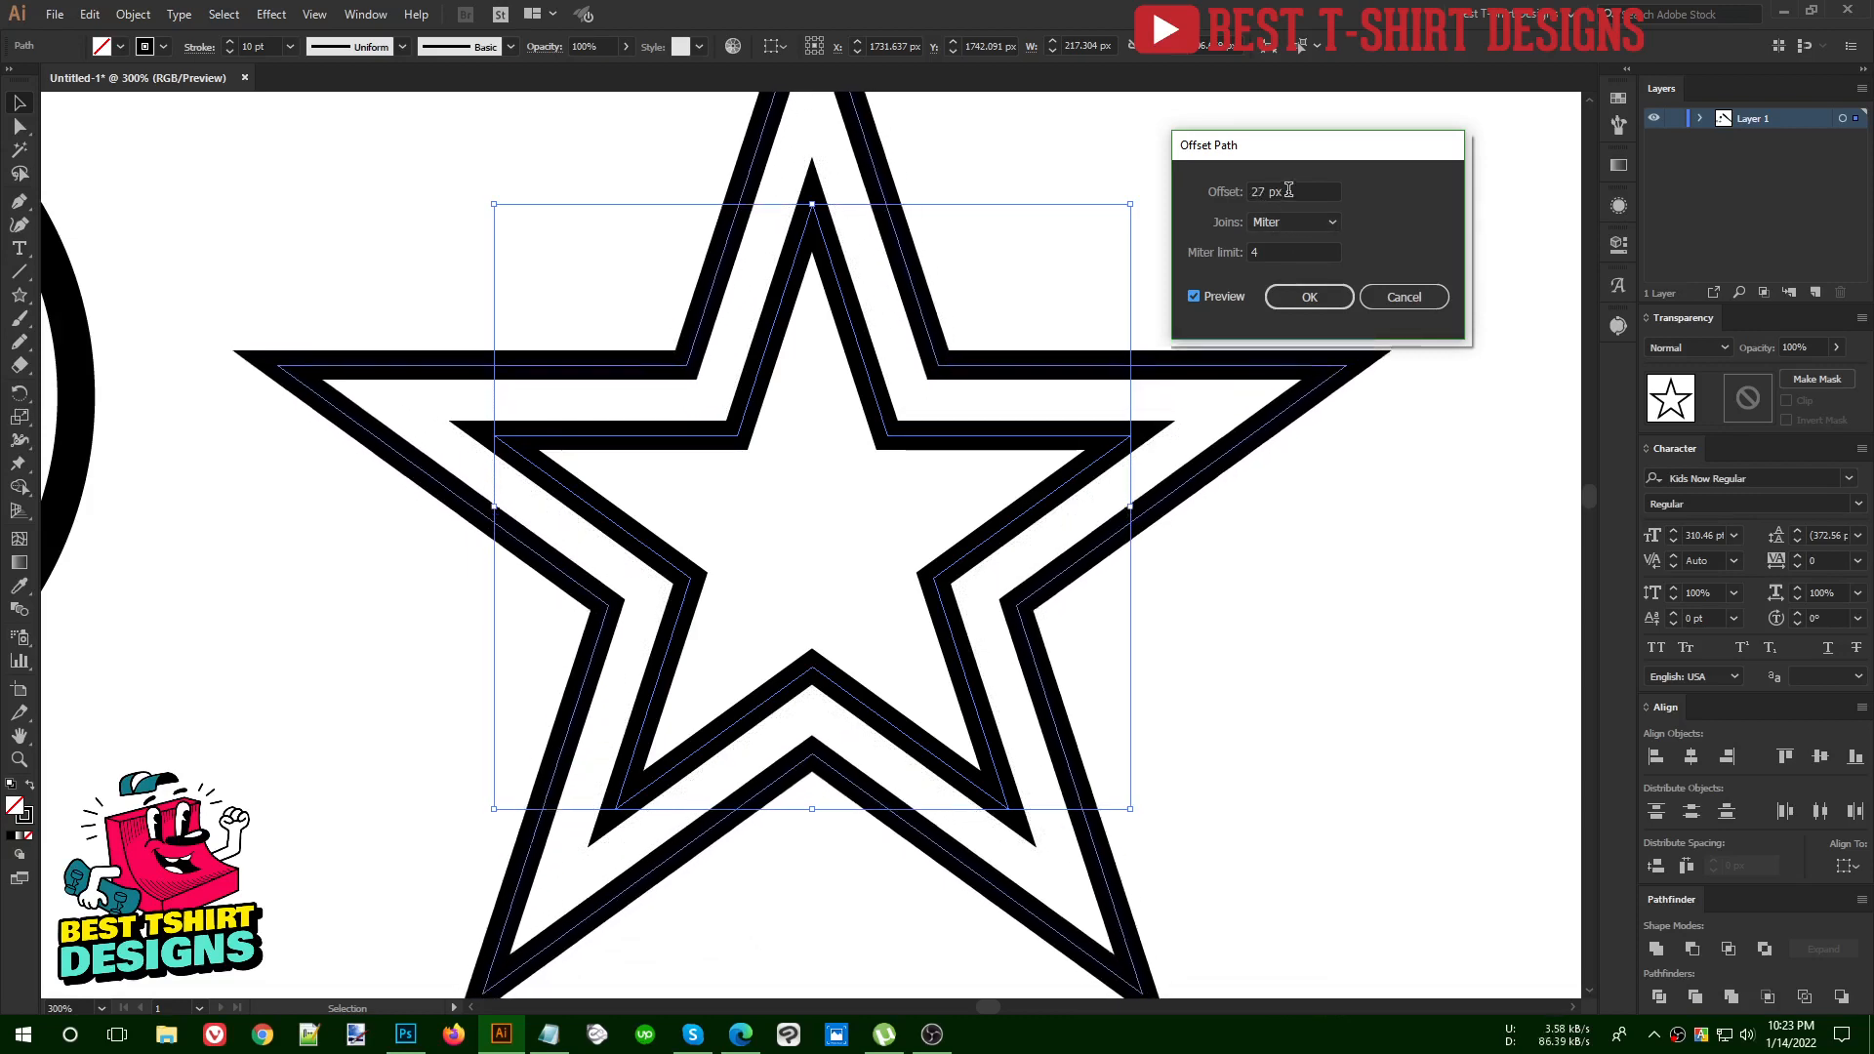
{"action": "scroll", "coordinate": [1288, 189], "scroll_direction": "up", "scroll_amount": 8}
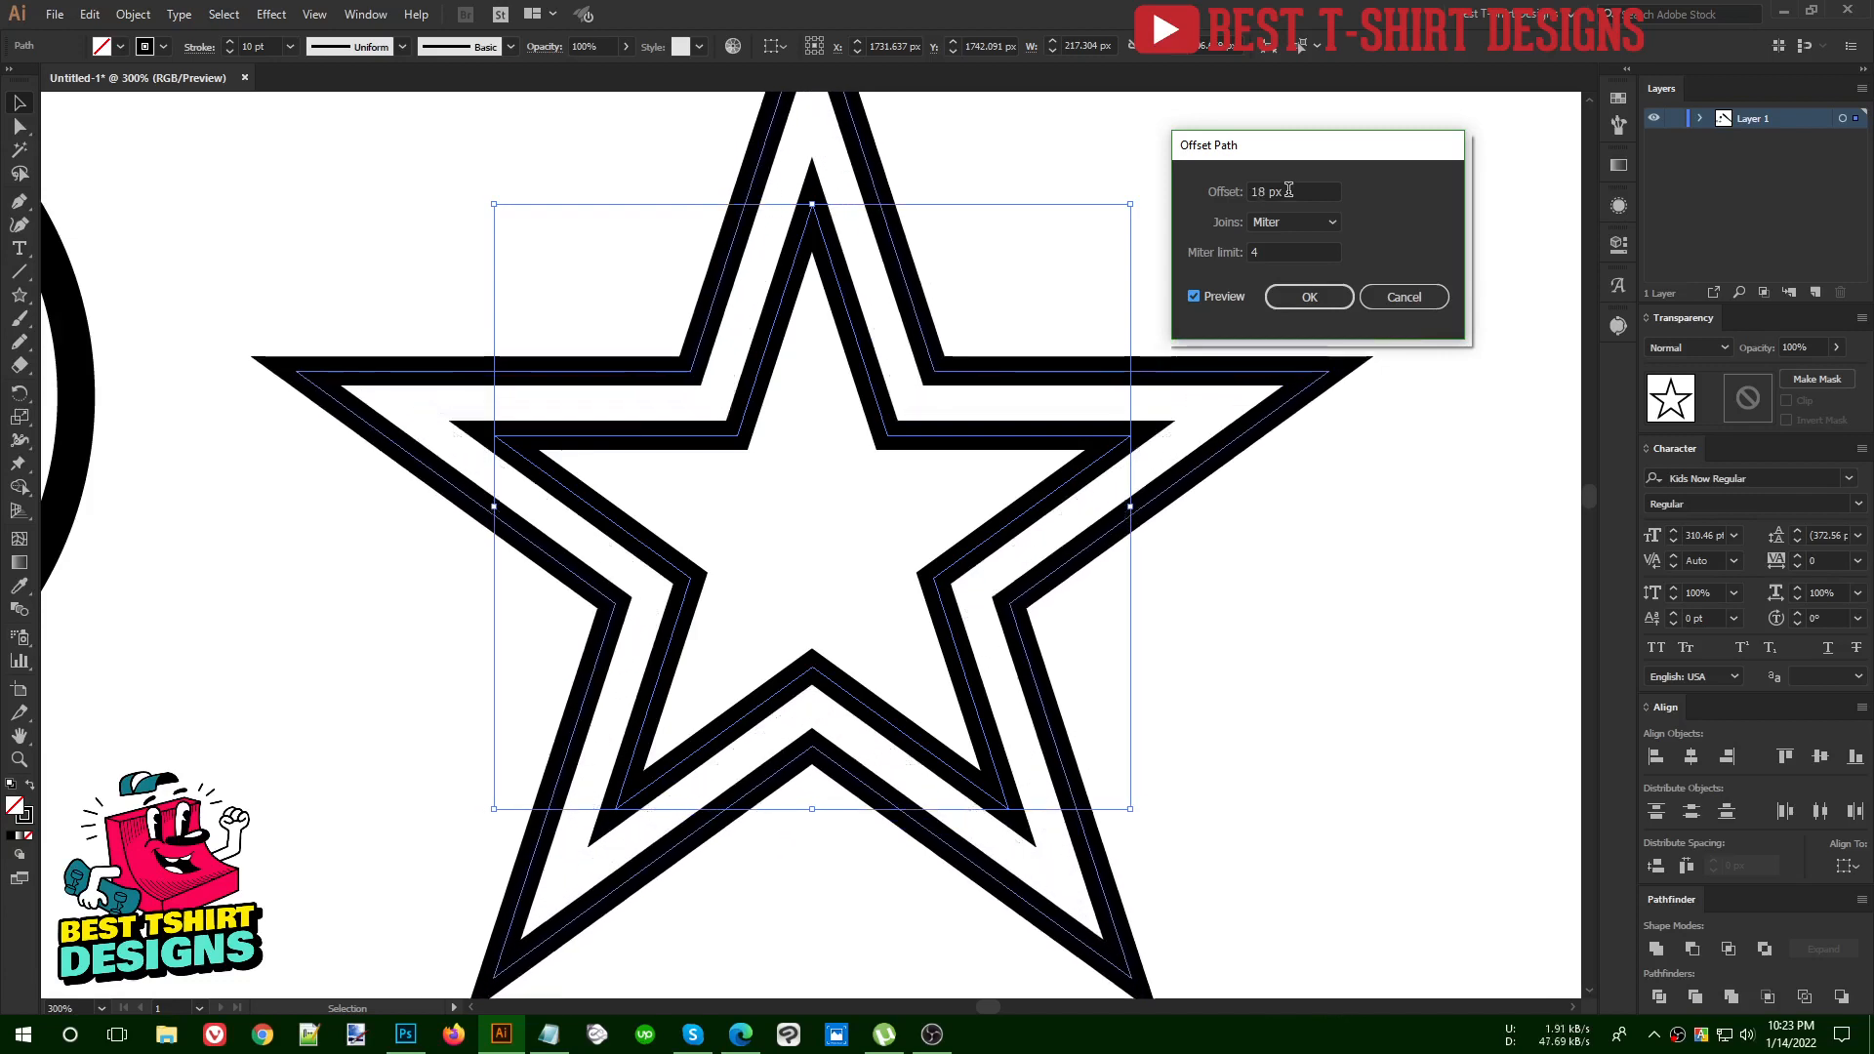
{"action": "scroll", "coordinate": [1288, 190], "scroll_direction": "down", "scroll_amount": 17}
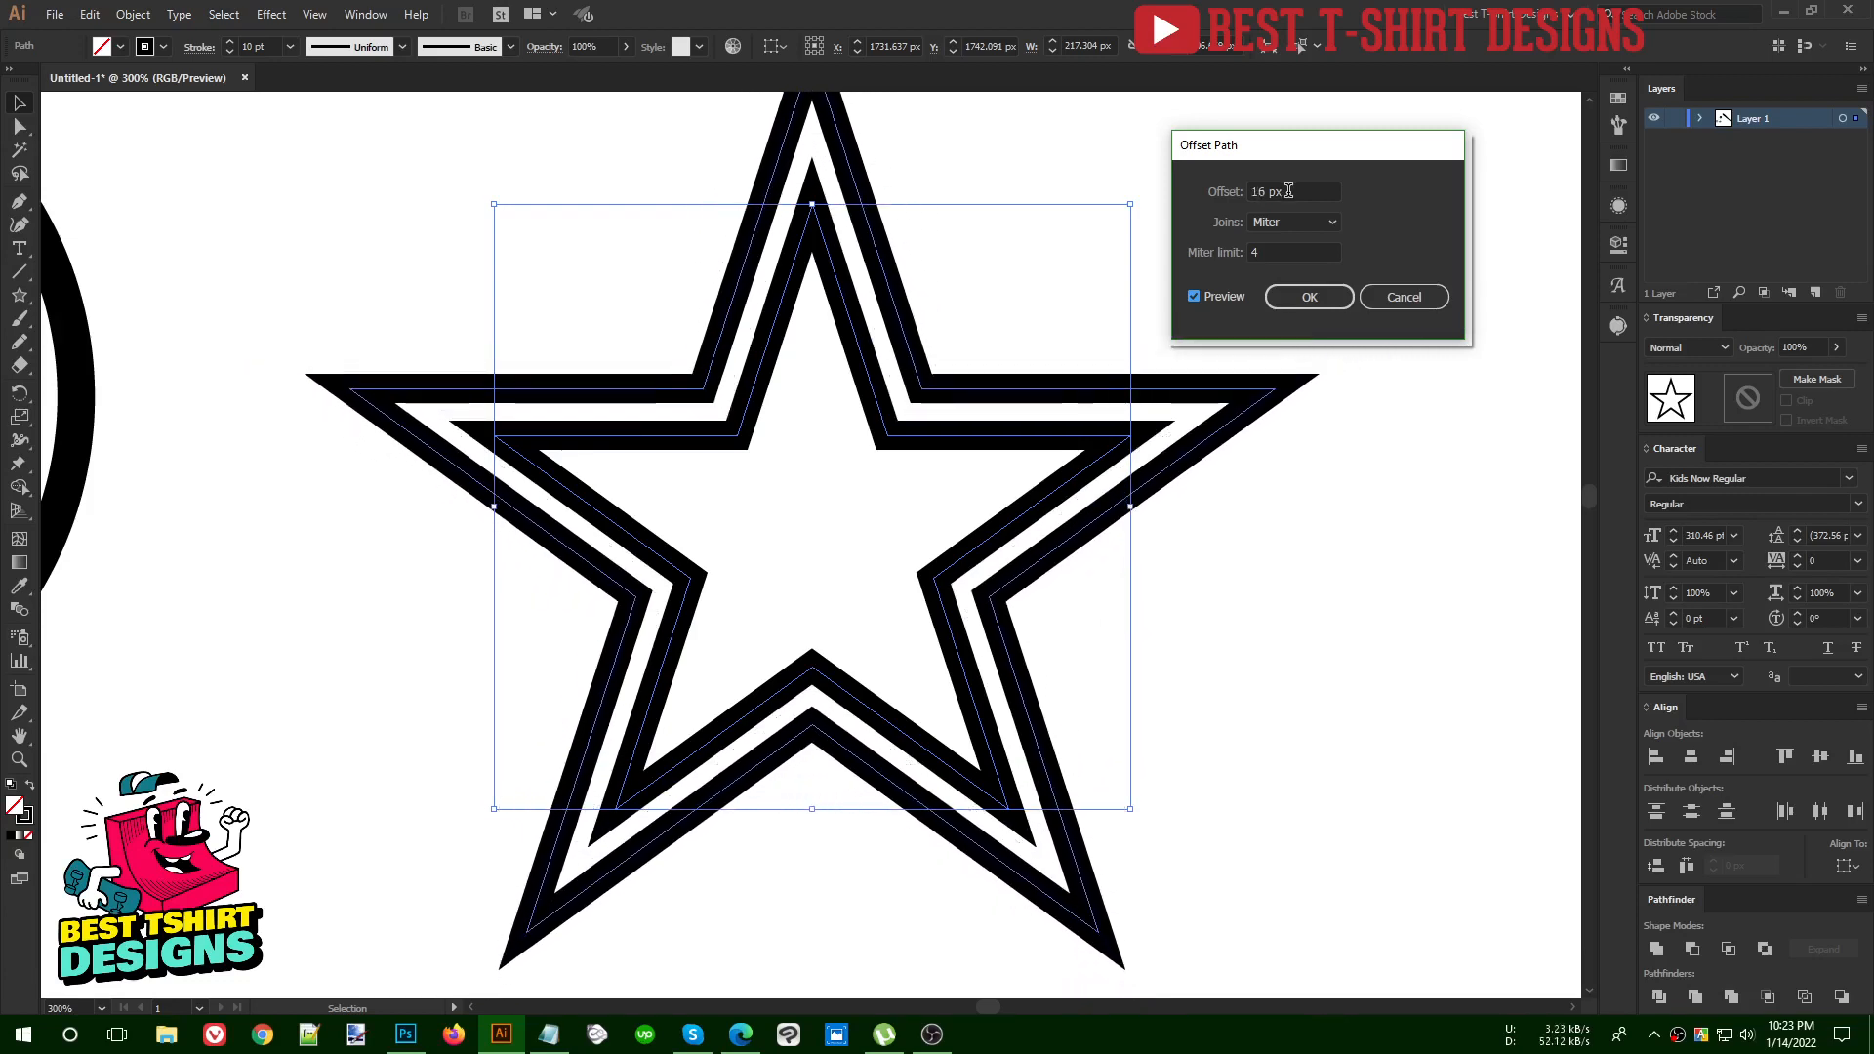
{"action": "scroll", "coordinate": [1288, 191], "scroll_direction": "down", "scroll_amount": 20}
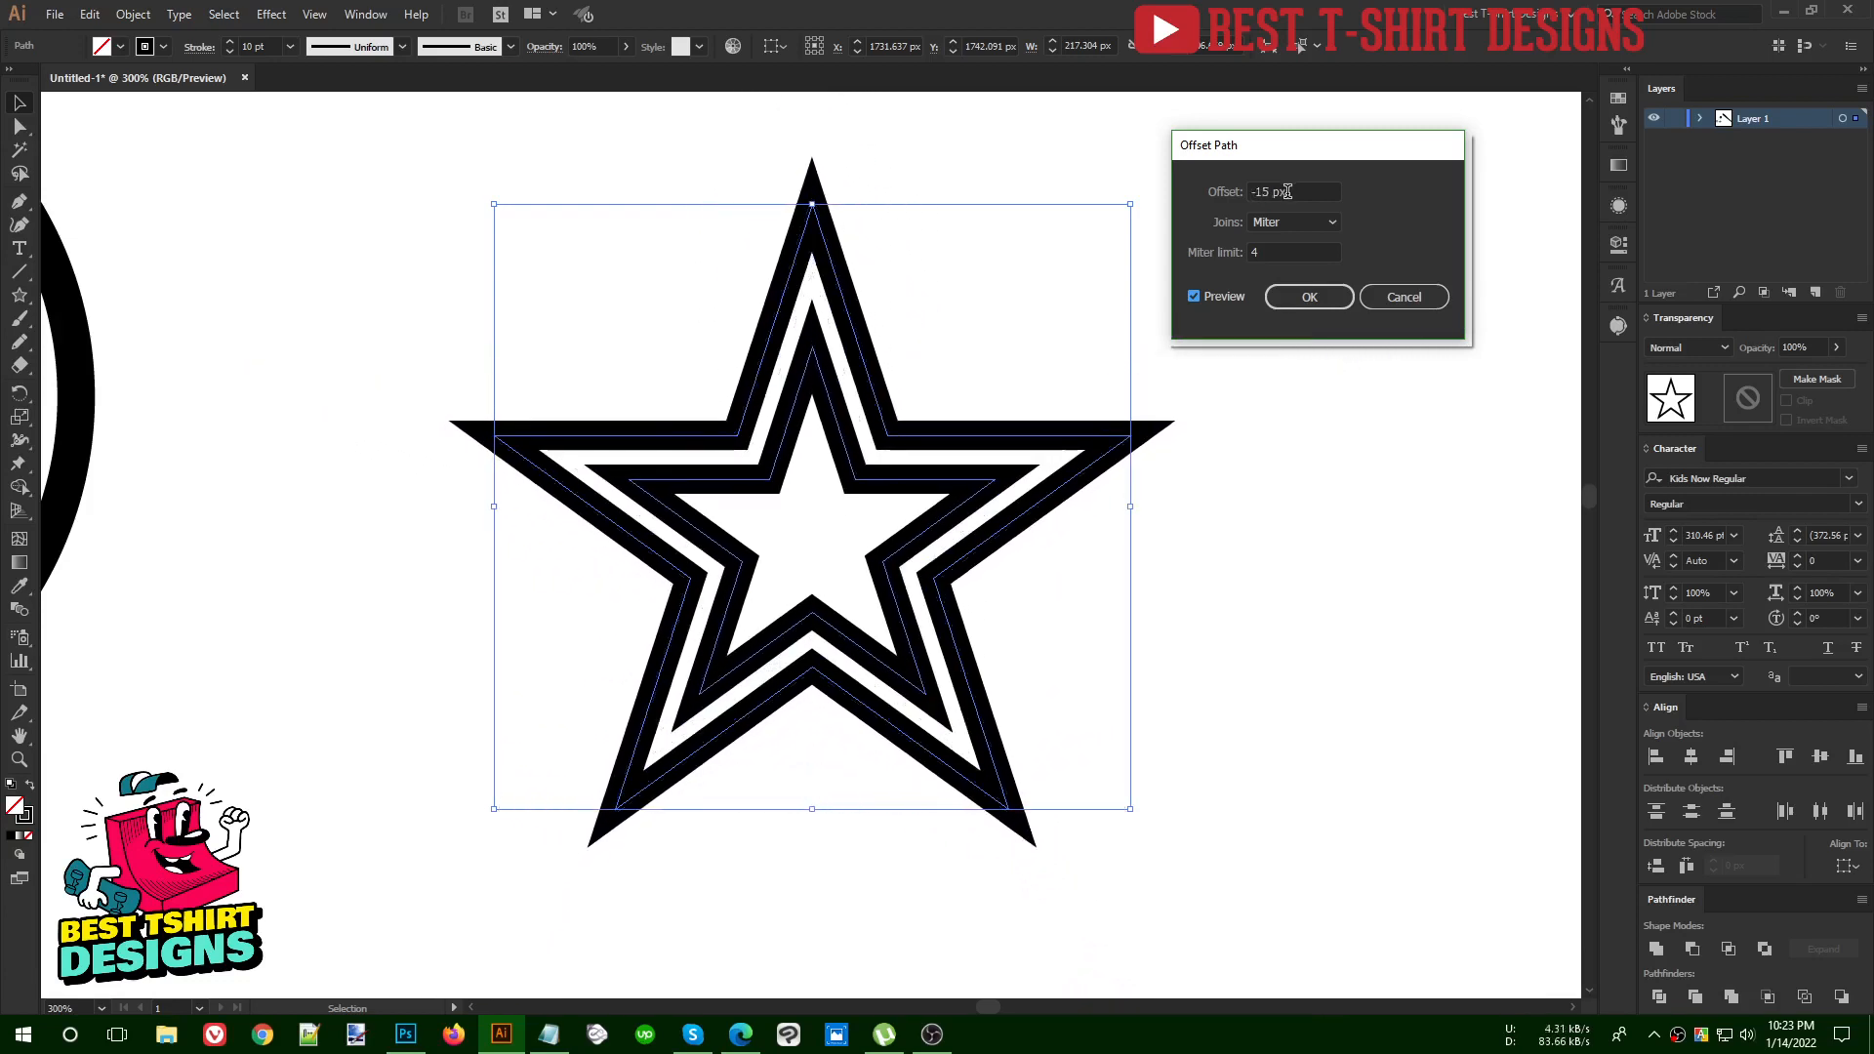
{"action": "scroll", "coordinate": [1289, 193], "scroll_direction": "up", "scroll_amount": 5}
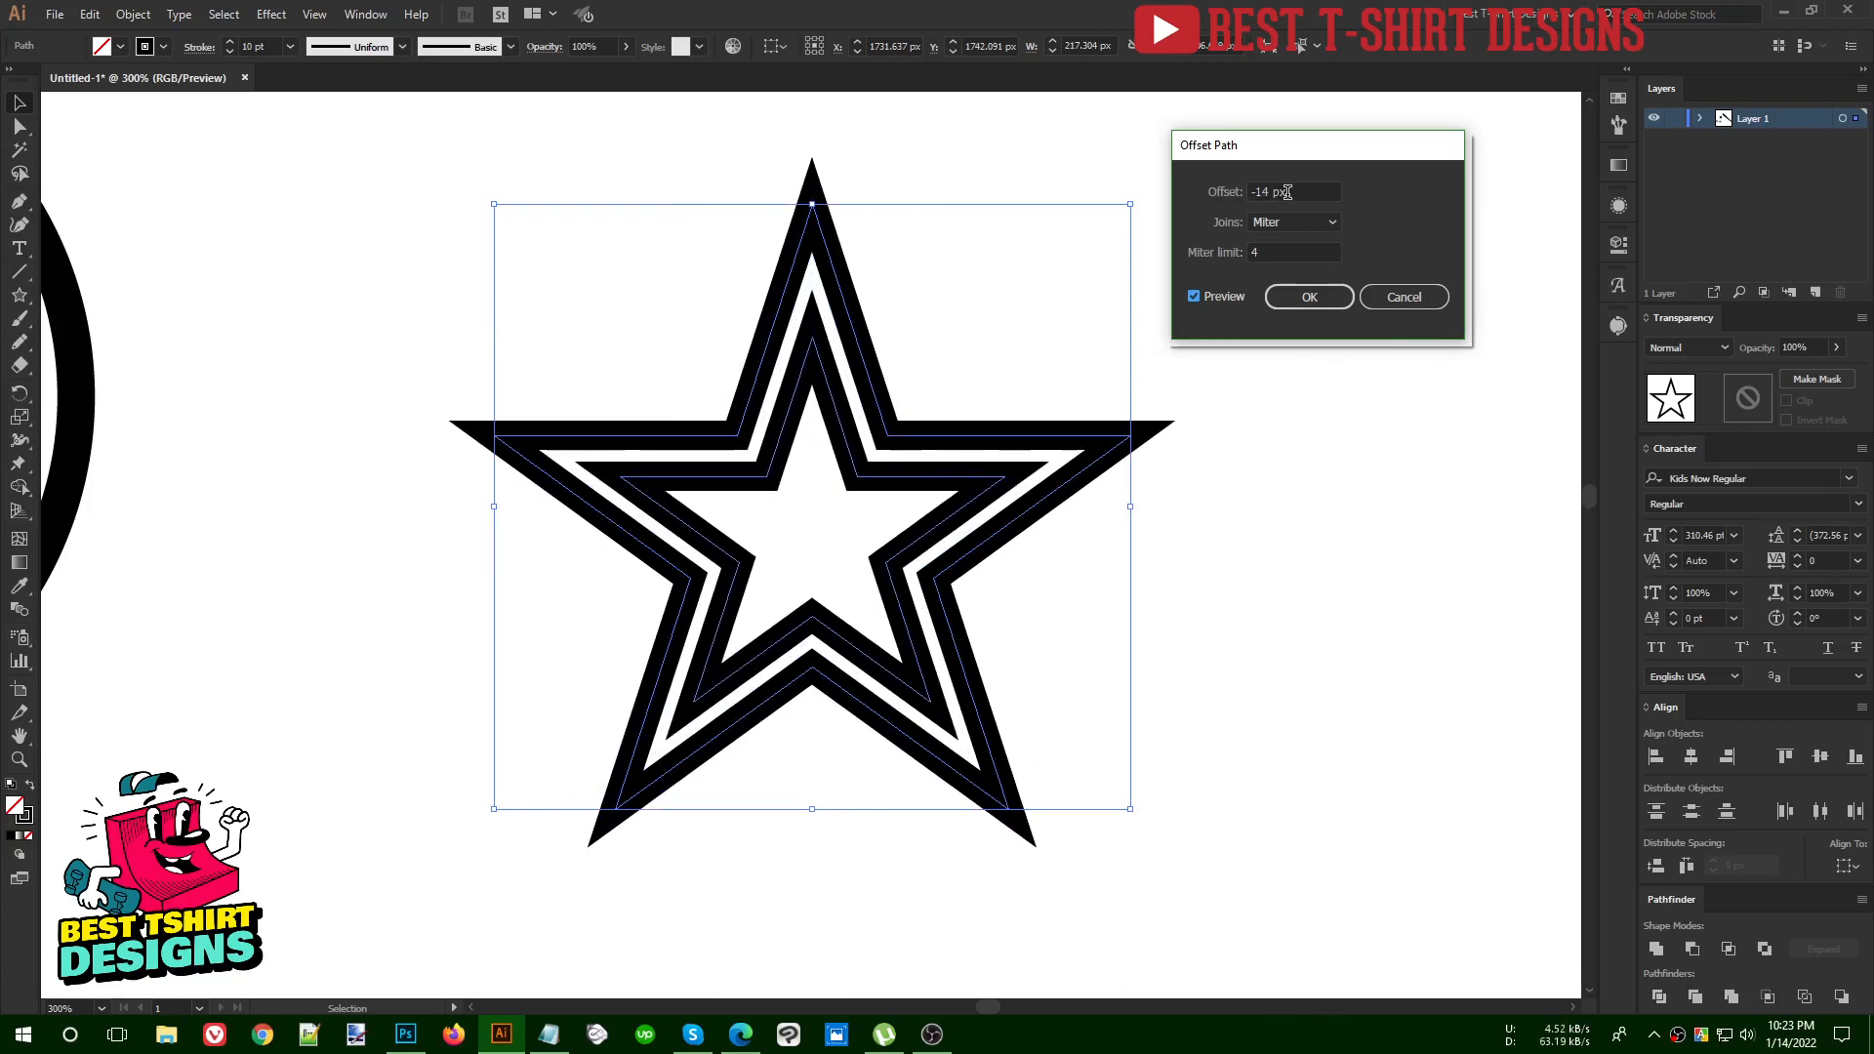
Apply a 13 px outward offset with miter joins to the star outline
{"action": "scroll", "coordinate": [1287, 192], "scroll_direction": "up", "scroll_amount": 20}
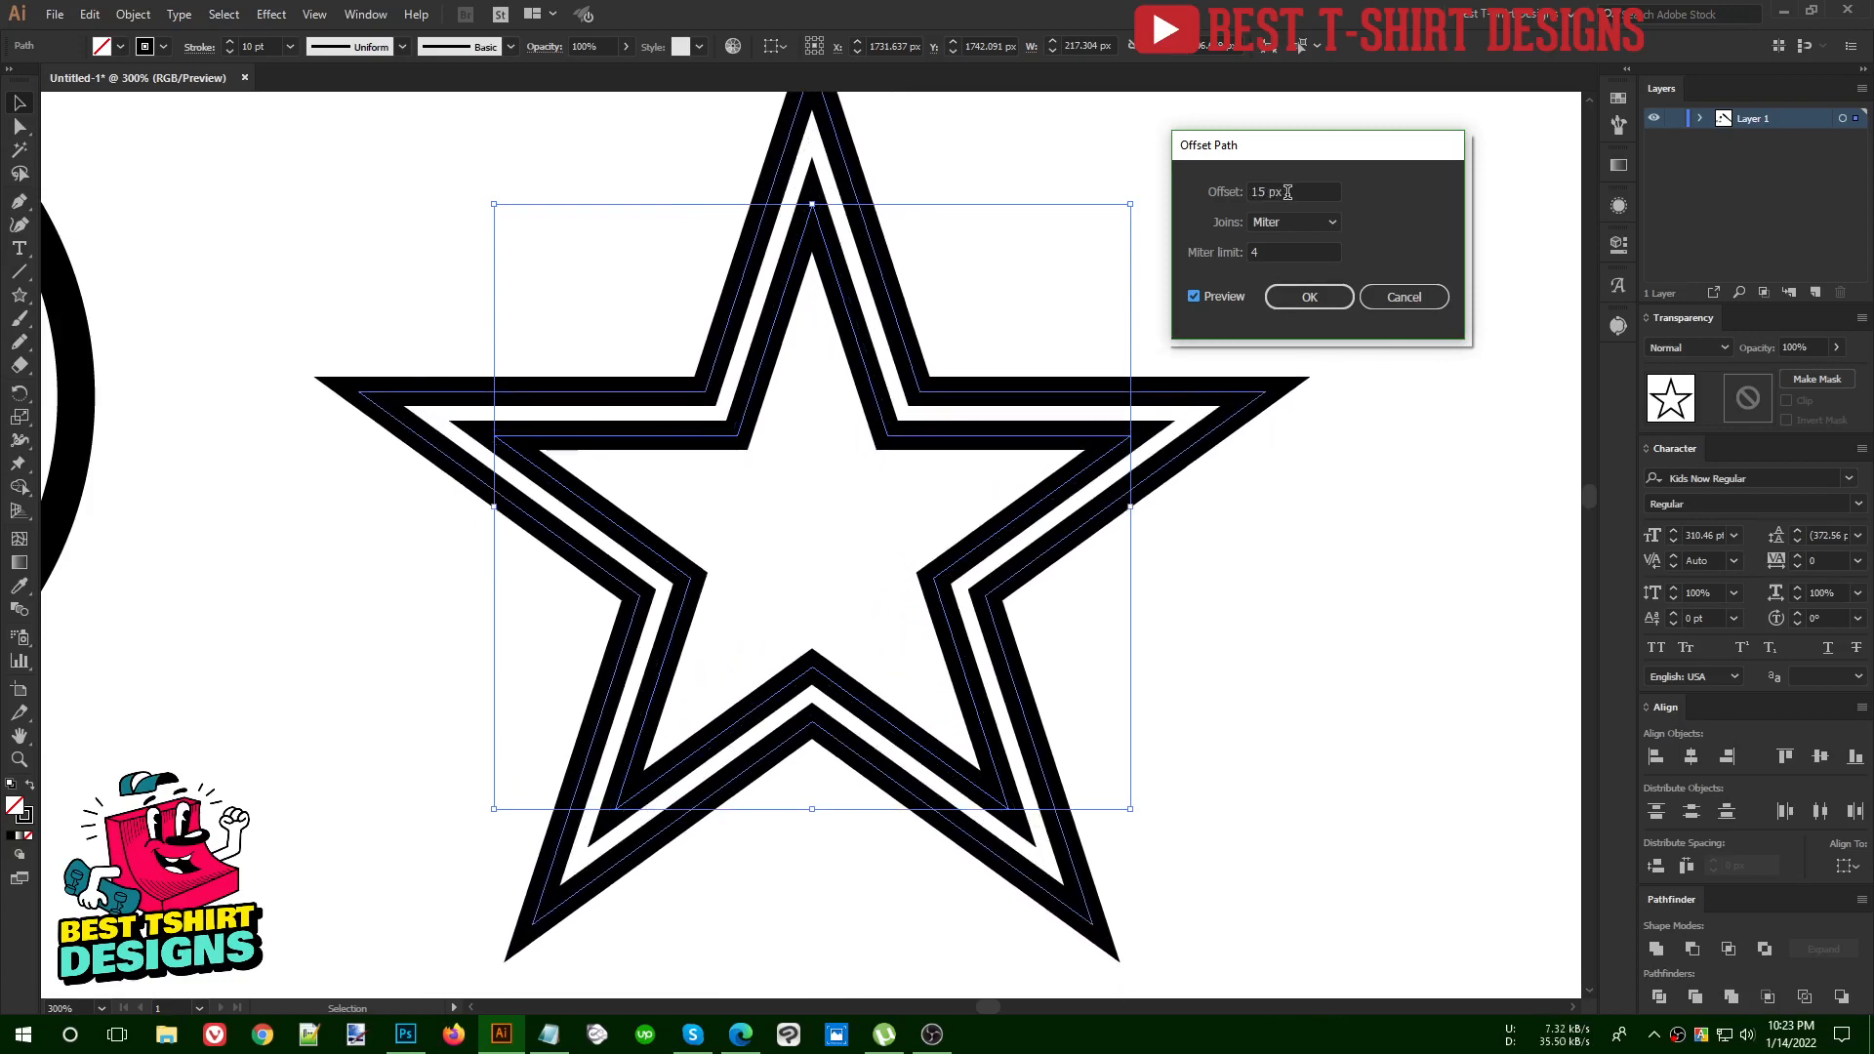
{"action": "scroll", "coordinate": [1287, 192], "scroll_direction": "up", "scroll_amount": 2}
{"action": "scroll", "coordinate": [1287, 192], "scroll_direction": "down", "scroll_amount": 10}
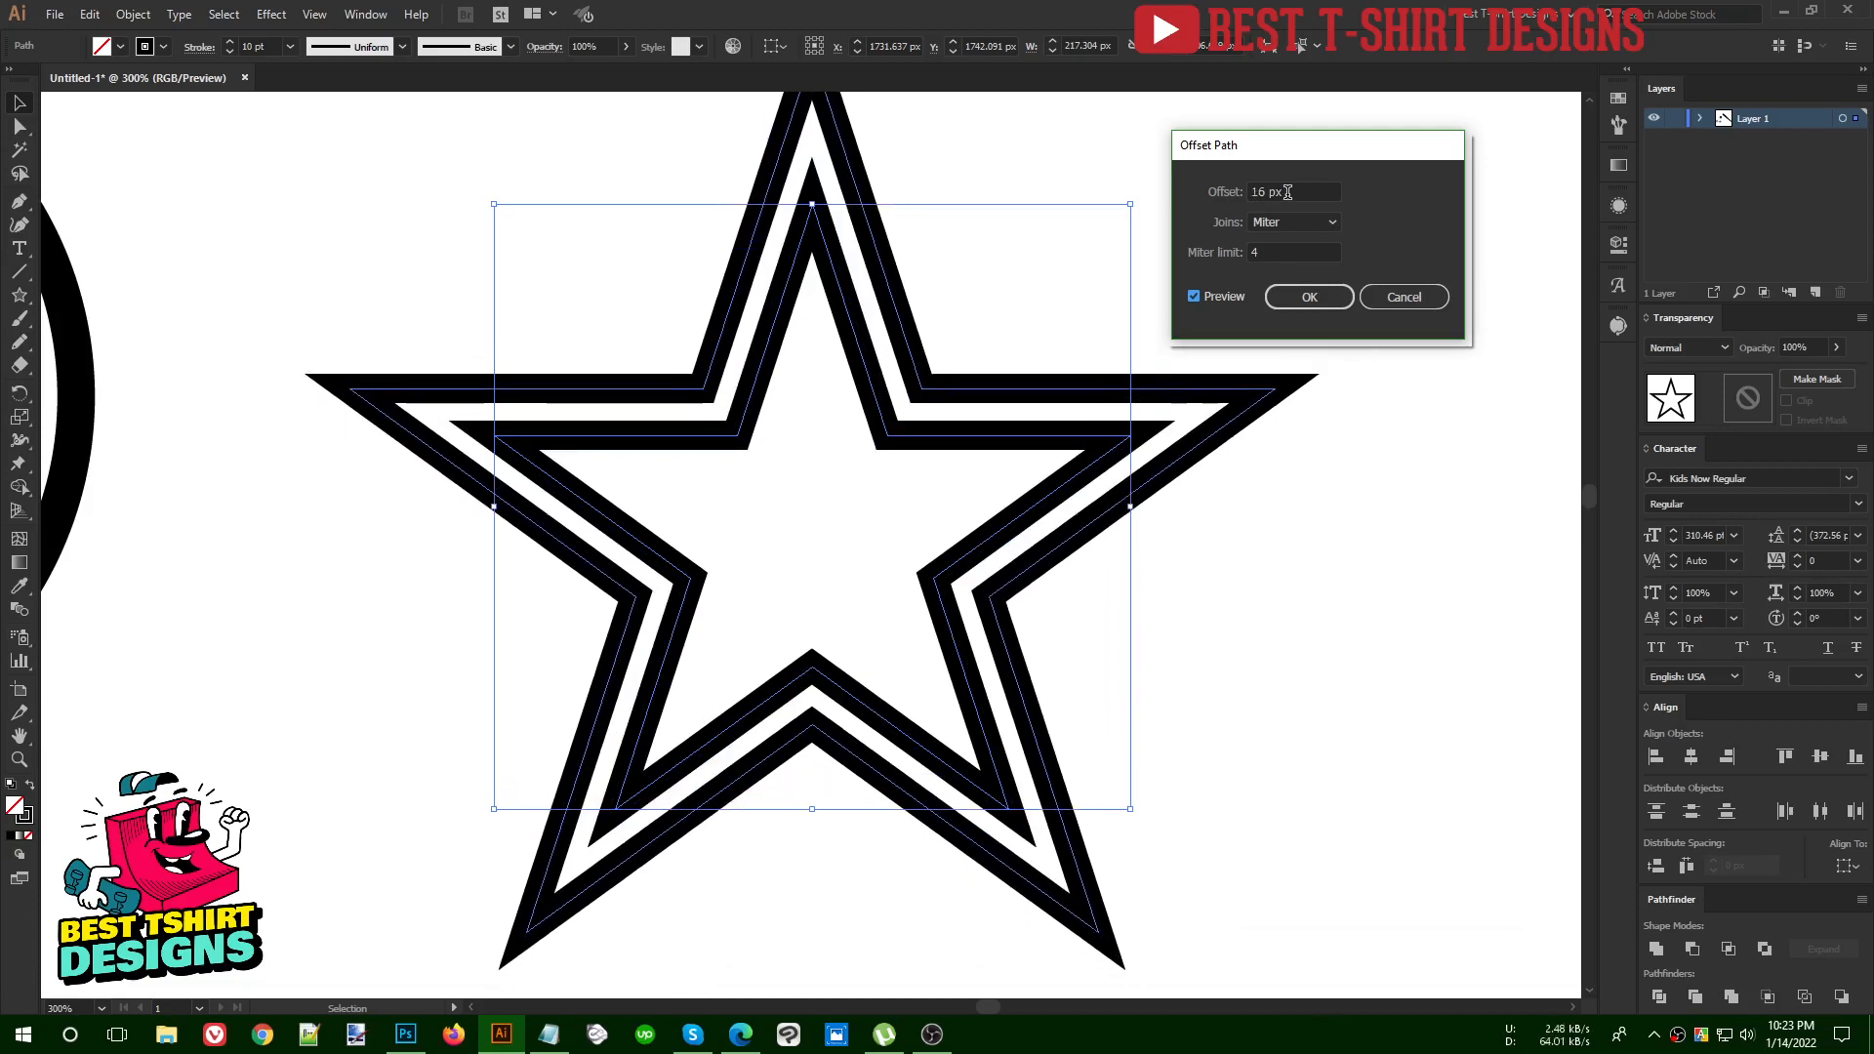
{"action": "scroll", "coordinate": [1287, 193], "scroll_direction": "up", "scroll_amount": 9}
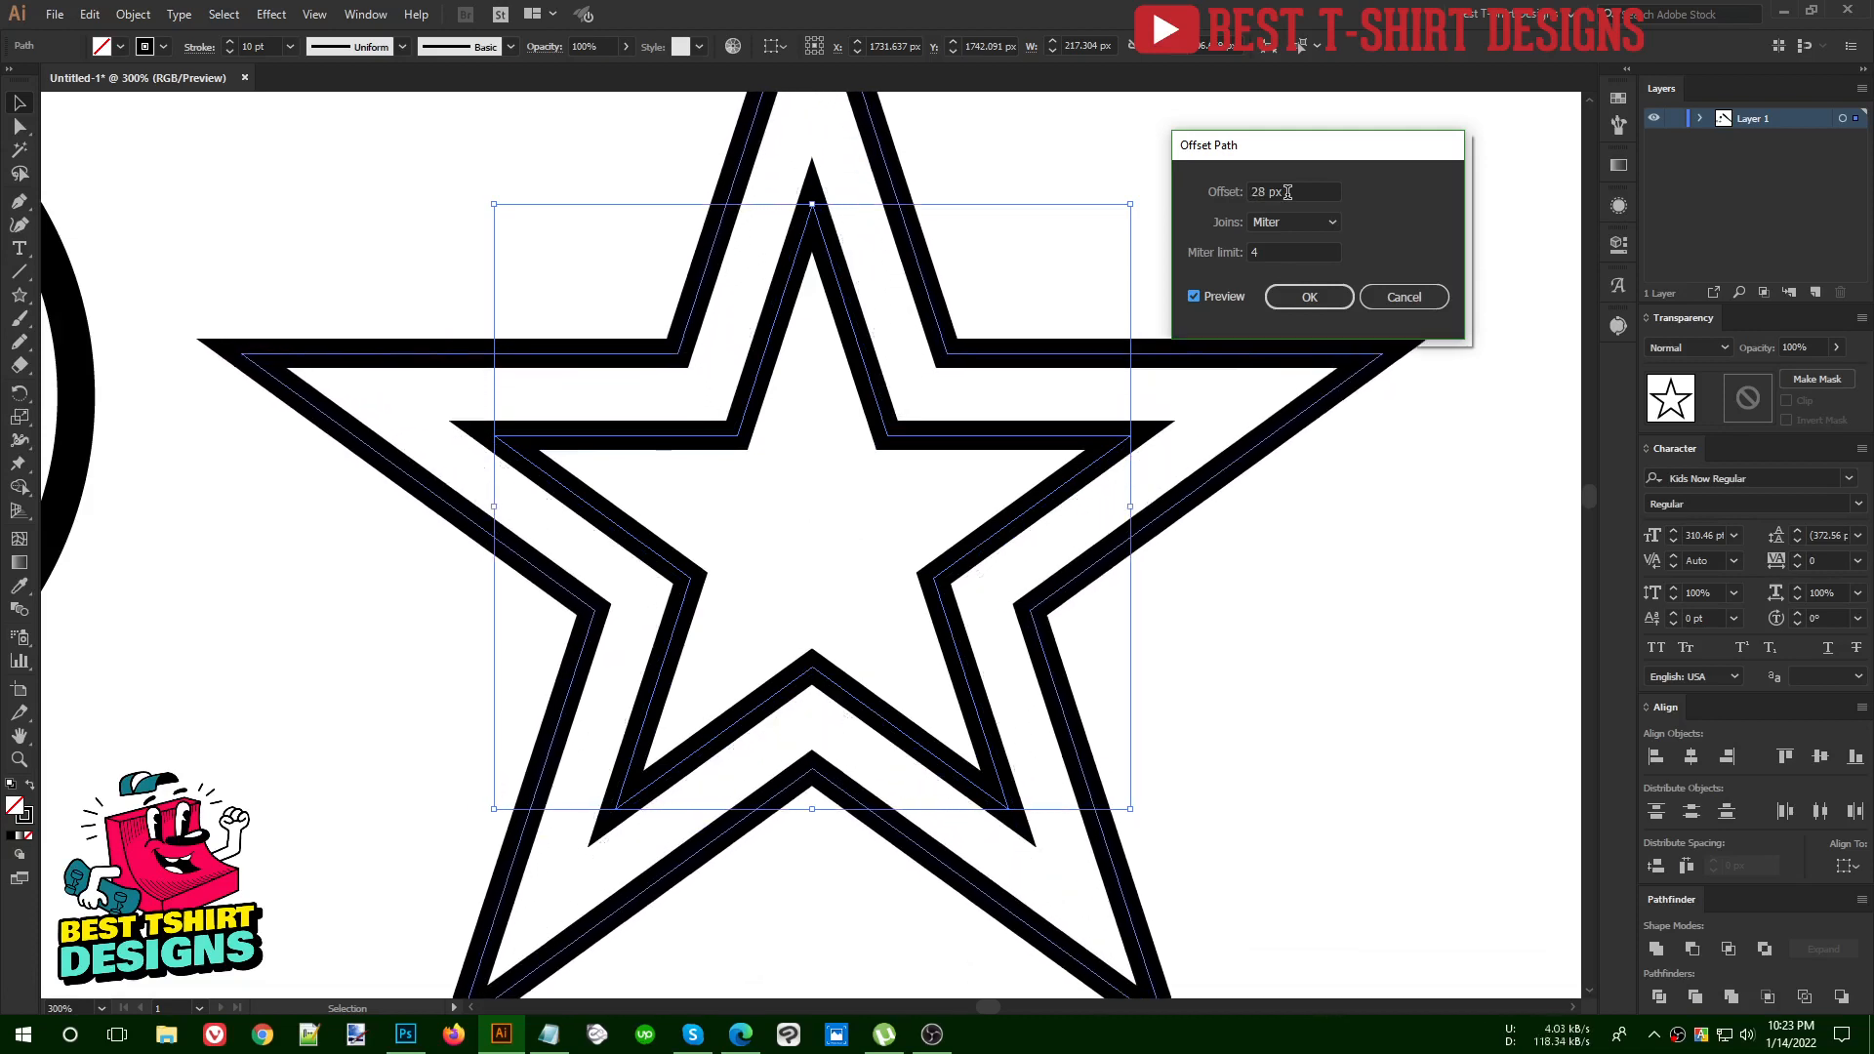
{"action": "scroll", "coordinate": [1288, 193], "scroll_direction": "down", "scroll_amount": 7}
{"action": "left_click", "coordinate": [1283, 300]}
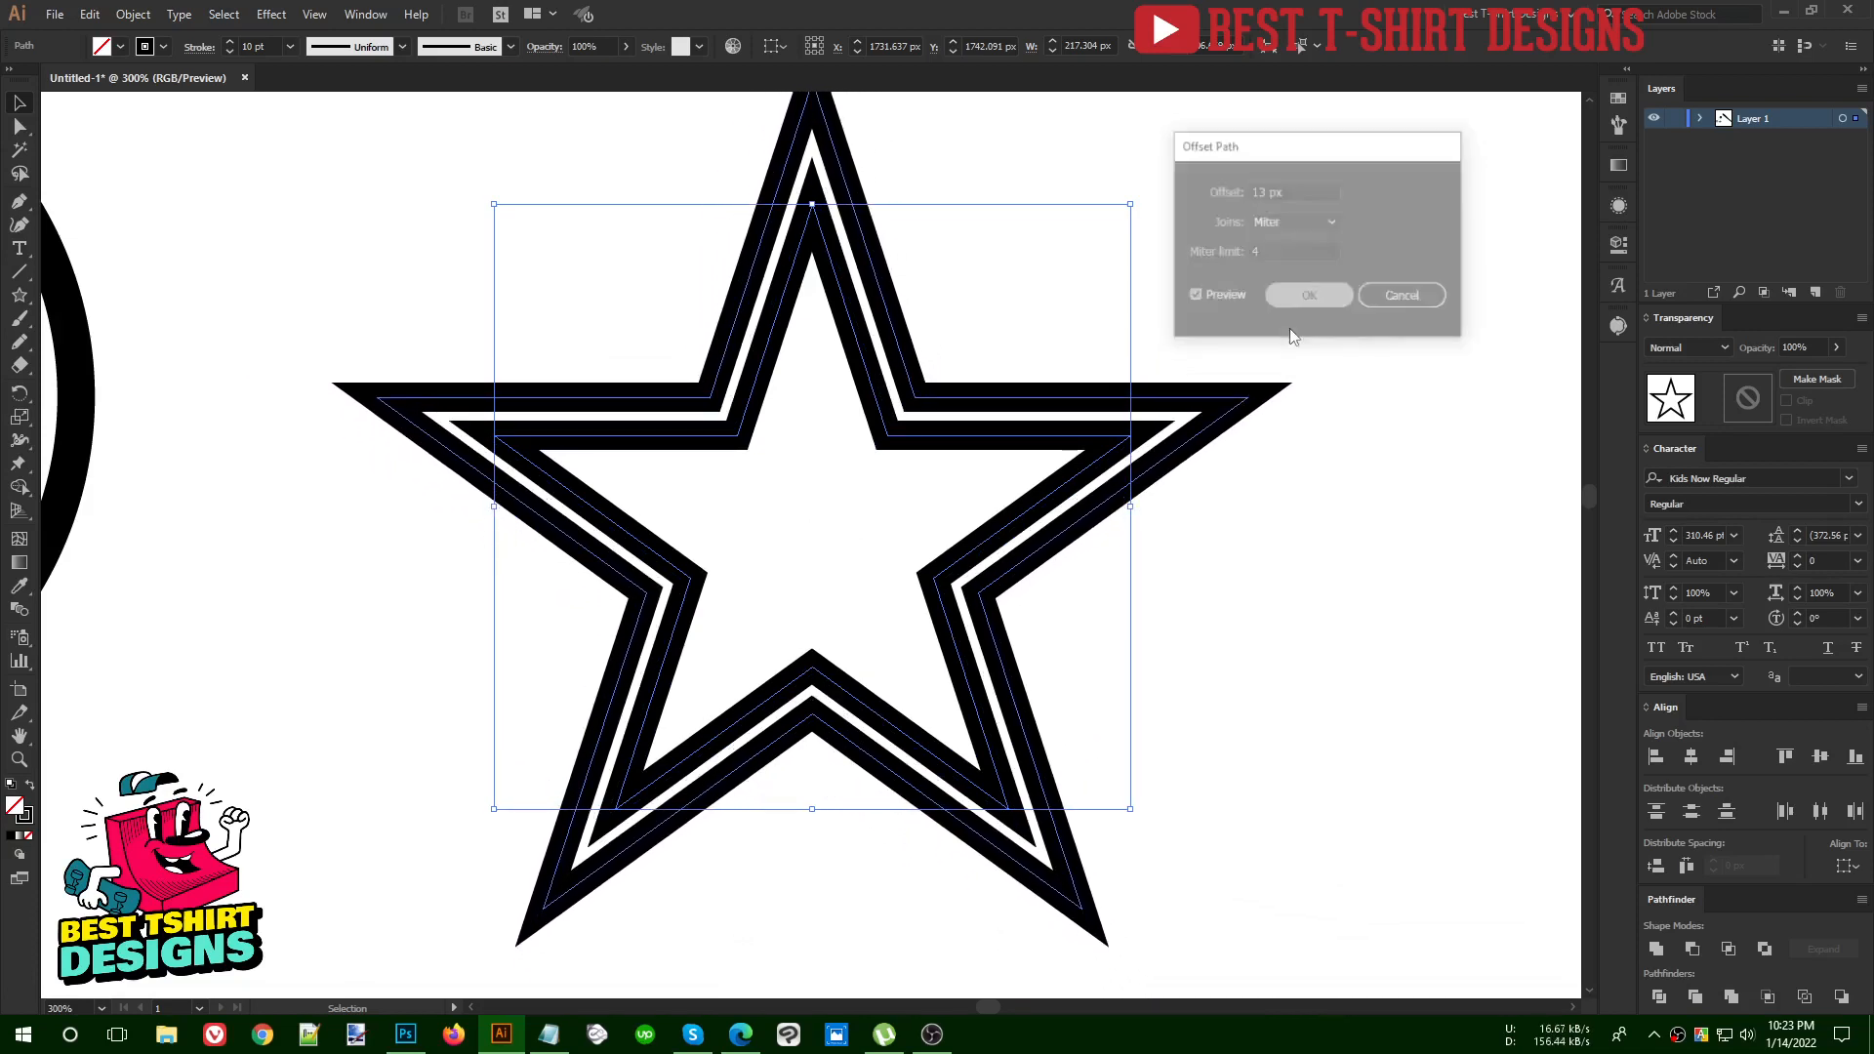
Move the circle and star outlines aside, then reposition the baseball and the bat in the free space
{"action": "scroll", "coordinate": [724, 569], "scroll_direction": "down", "scroll_amount": 5}
{"action": "left_click_drag", "start_coordinate": [854, 668], "coordinate": [310, 691]}
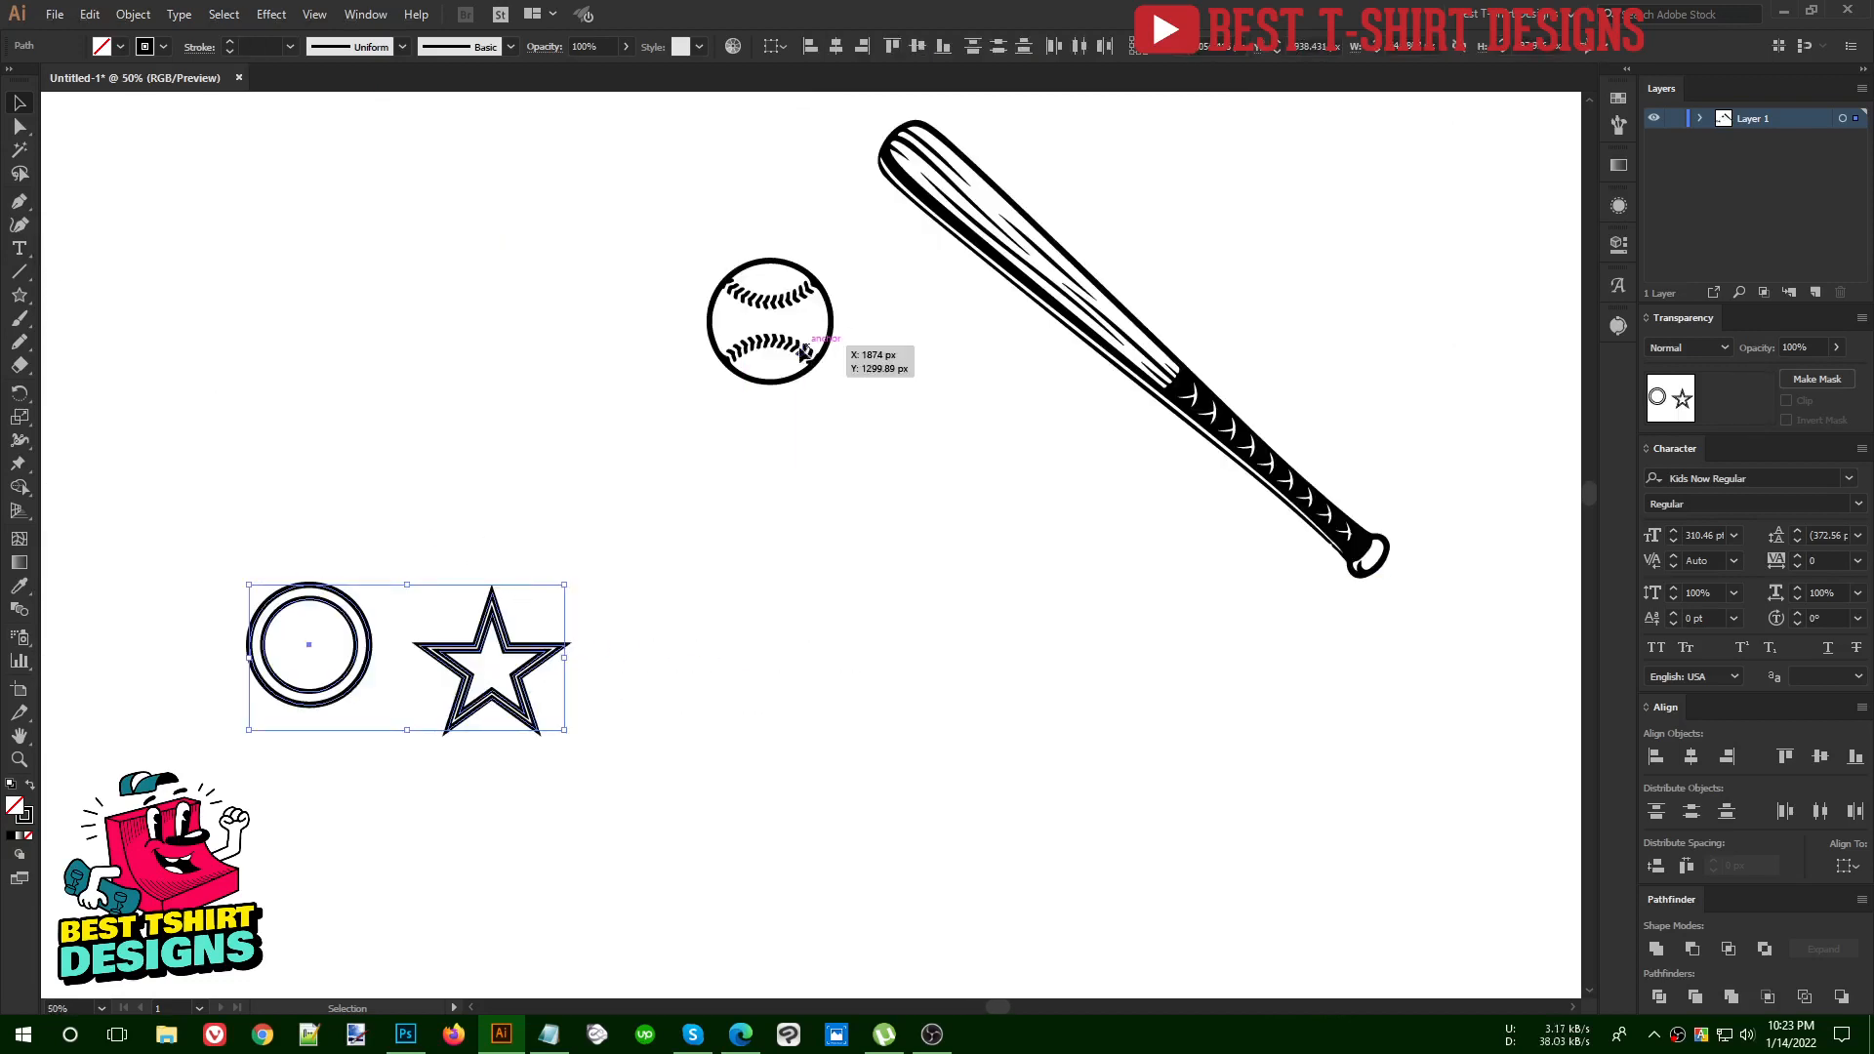
{"action": "left_click_drag", "start_coordinate": [807, 349], "coordinate": [567, 376]}
{"action": "left_click_drag", "start_coordinate": [1117, 335], "coordinate": [1020, 397]}
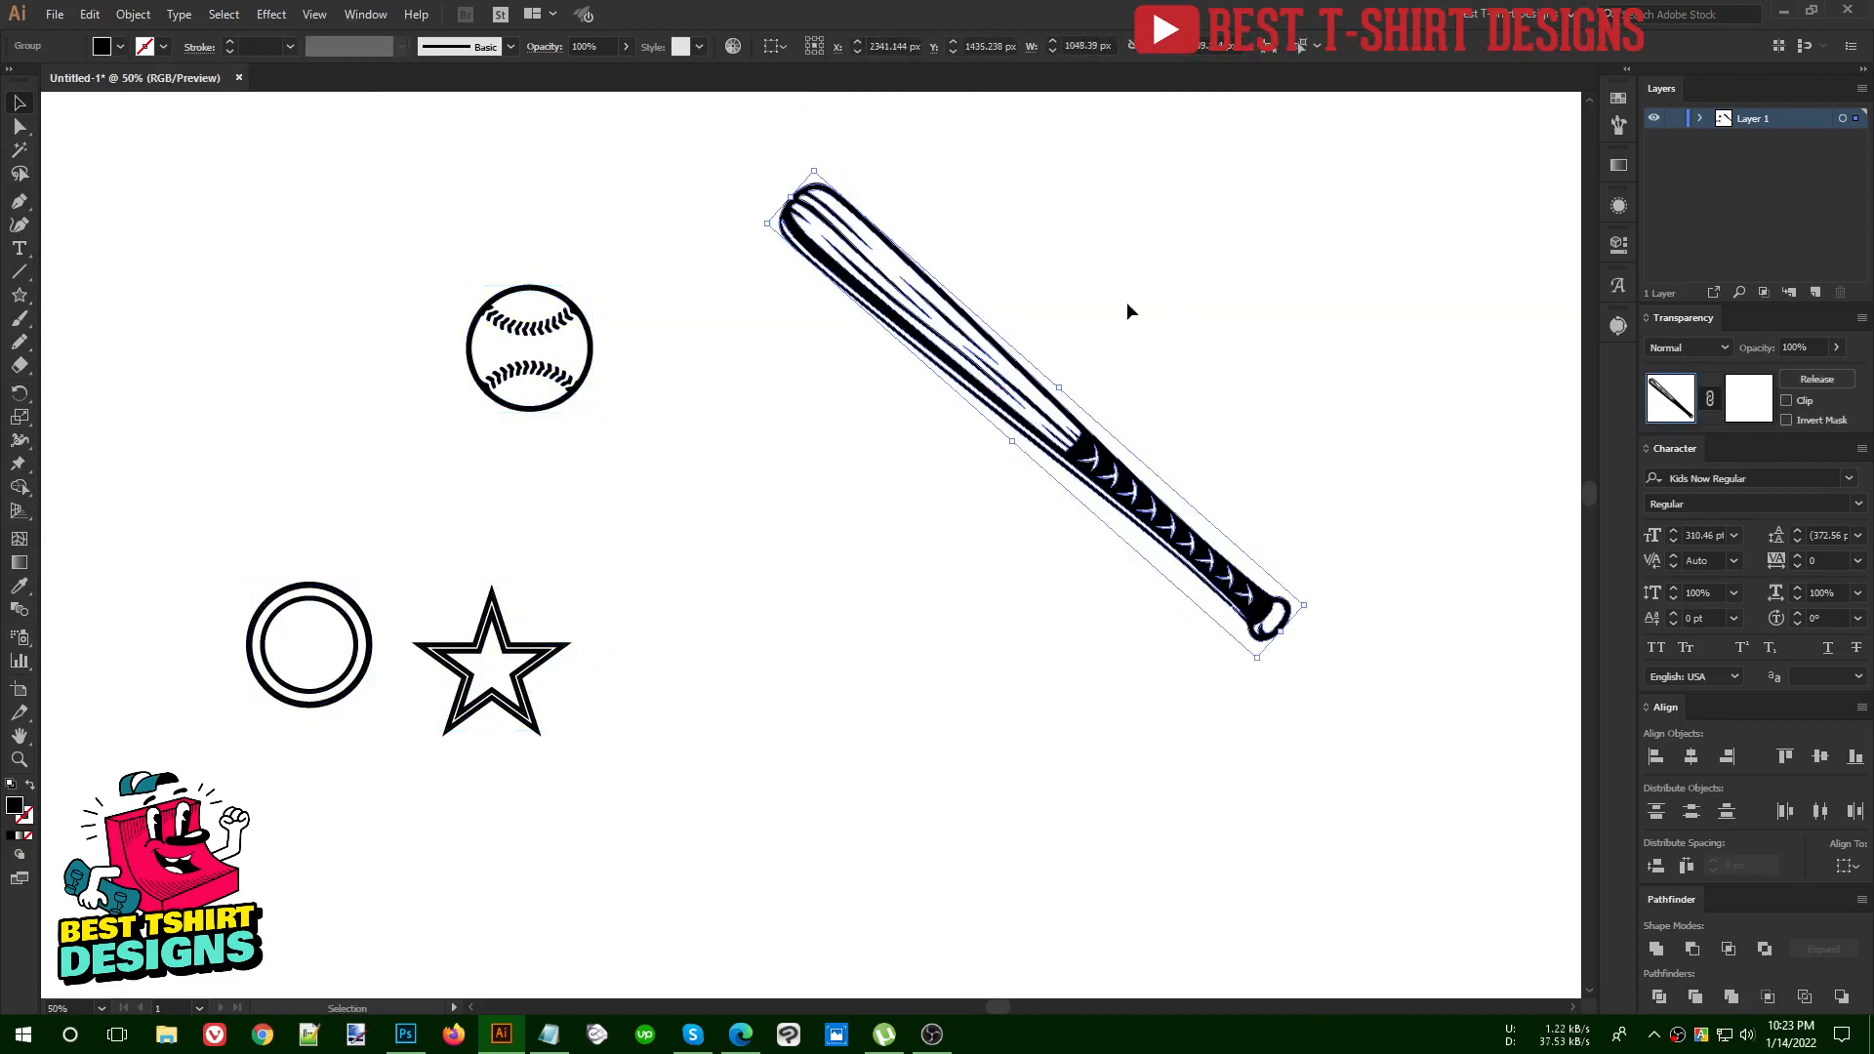
Add a copy of the bat reflected about the vertical axis so that the two bats cross
{"action": "scroll", "coordinate": [1117, 327], "scroll_direction": "up", "scroll_amount": 1}
{"action": "key", "text": "a"}
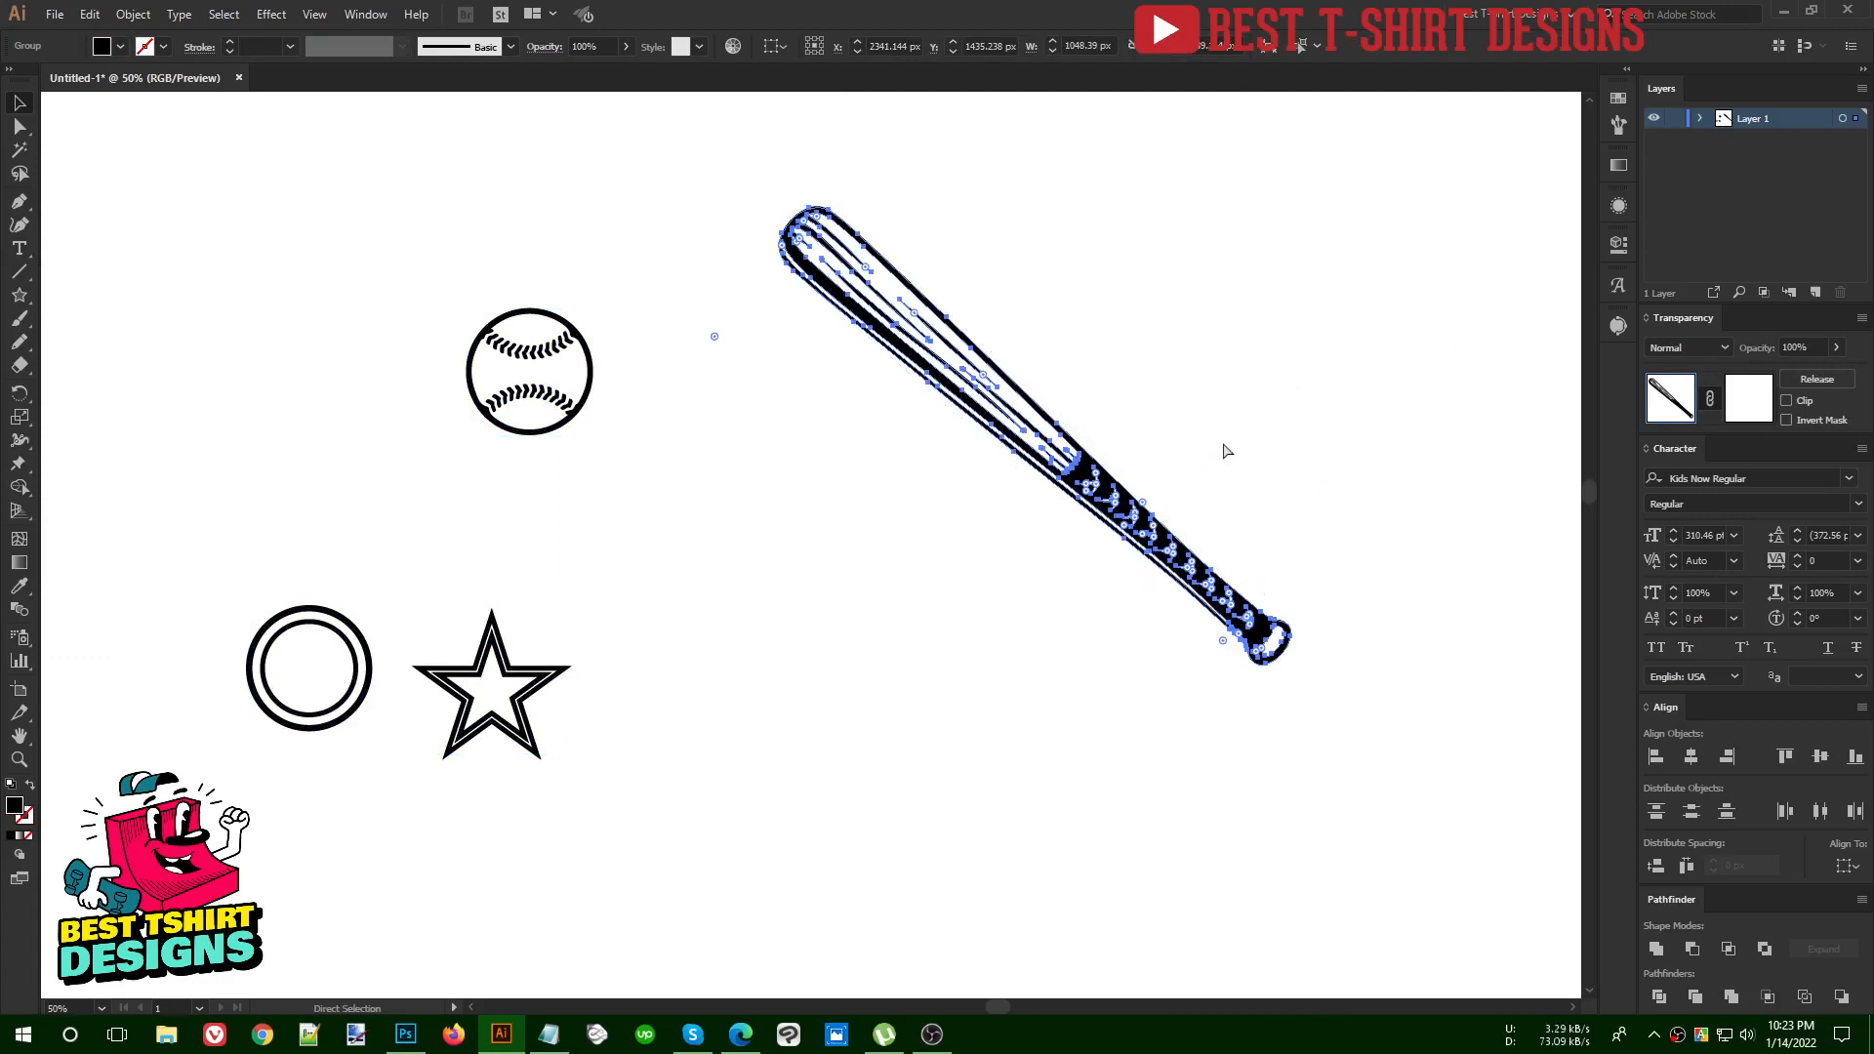
{"action": "key", "text": "ctrl"}
{"action": "key", "text": "ctrl+r"}
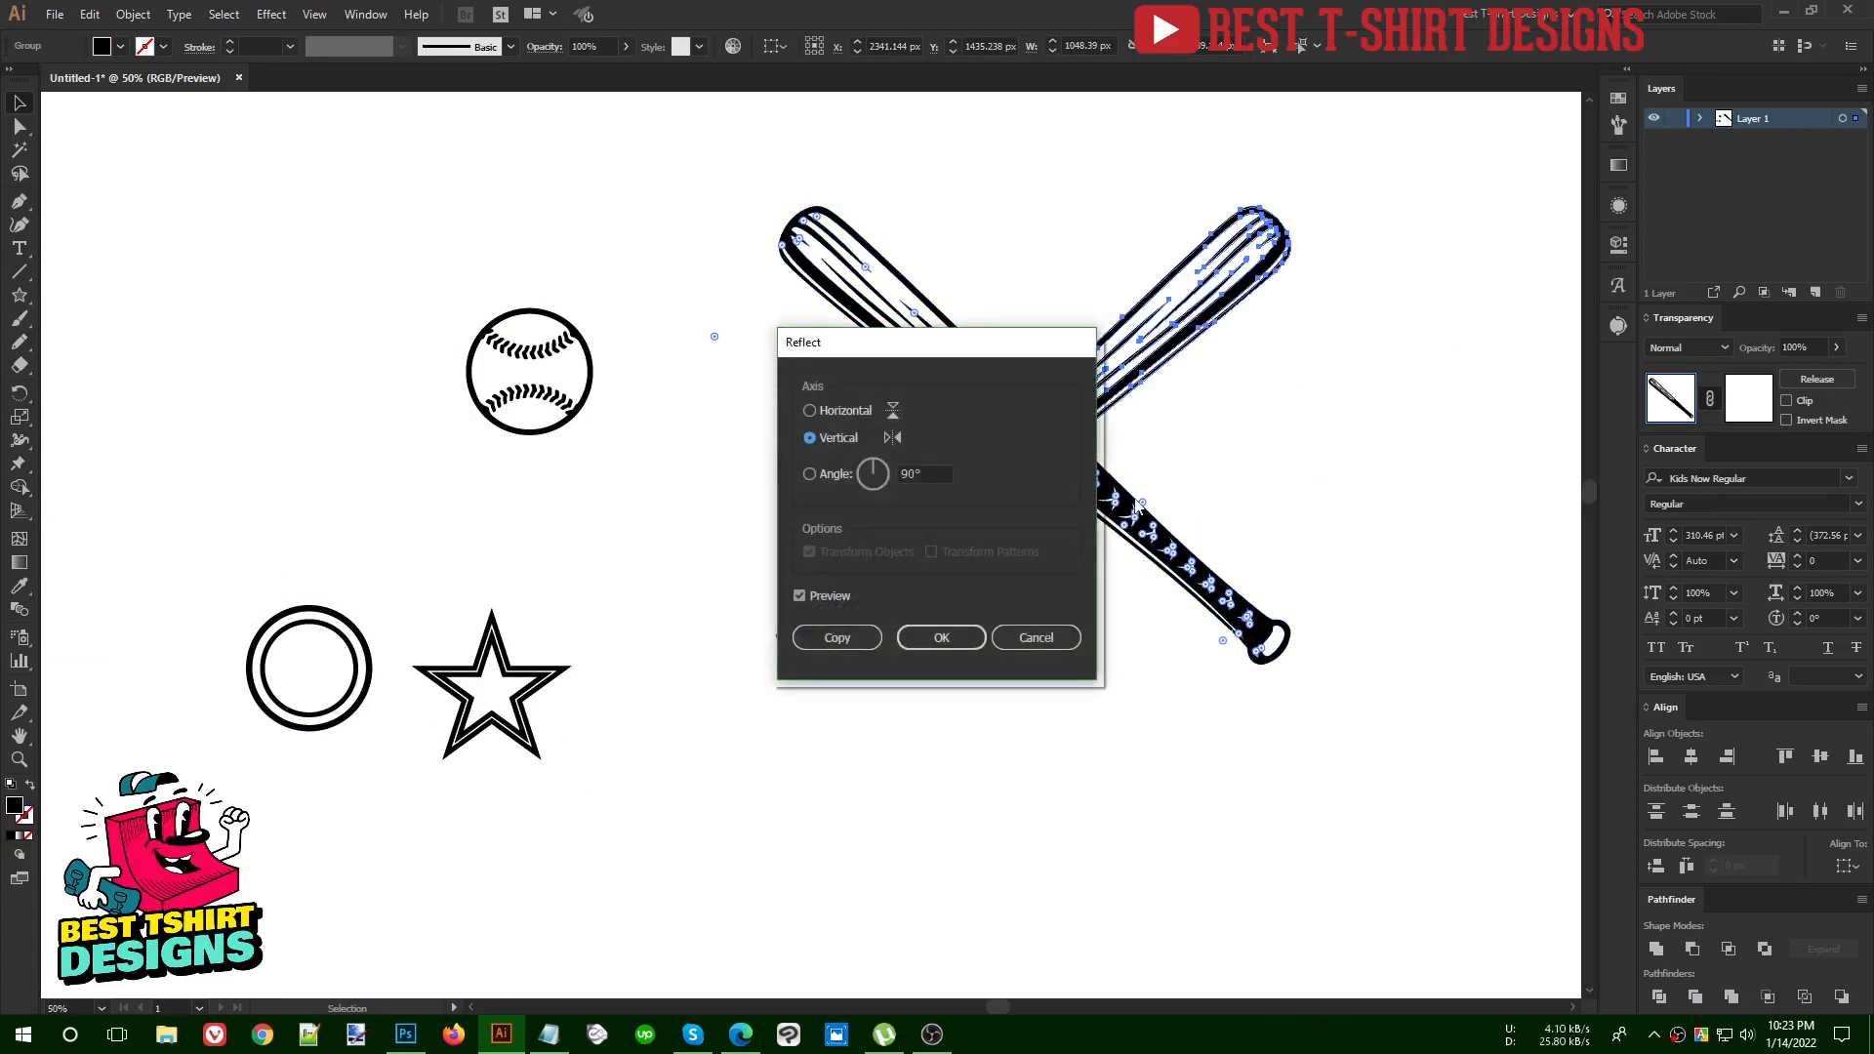
{"action": "left_click", "coordinate": [944, 639]}
Select the original, unreflected bat at the crossing and enter editing of its opacity mask
{"action": "scroll", "coordinate": [1114, 402], "scroll_direction": "up", "scroll_amount": 1}
{"action": "scroll", "coordinate": [1115, 402], "scroll_direction": "up", "scroll_amount": 3}
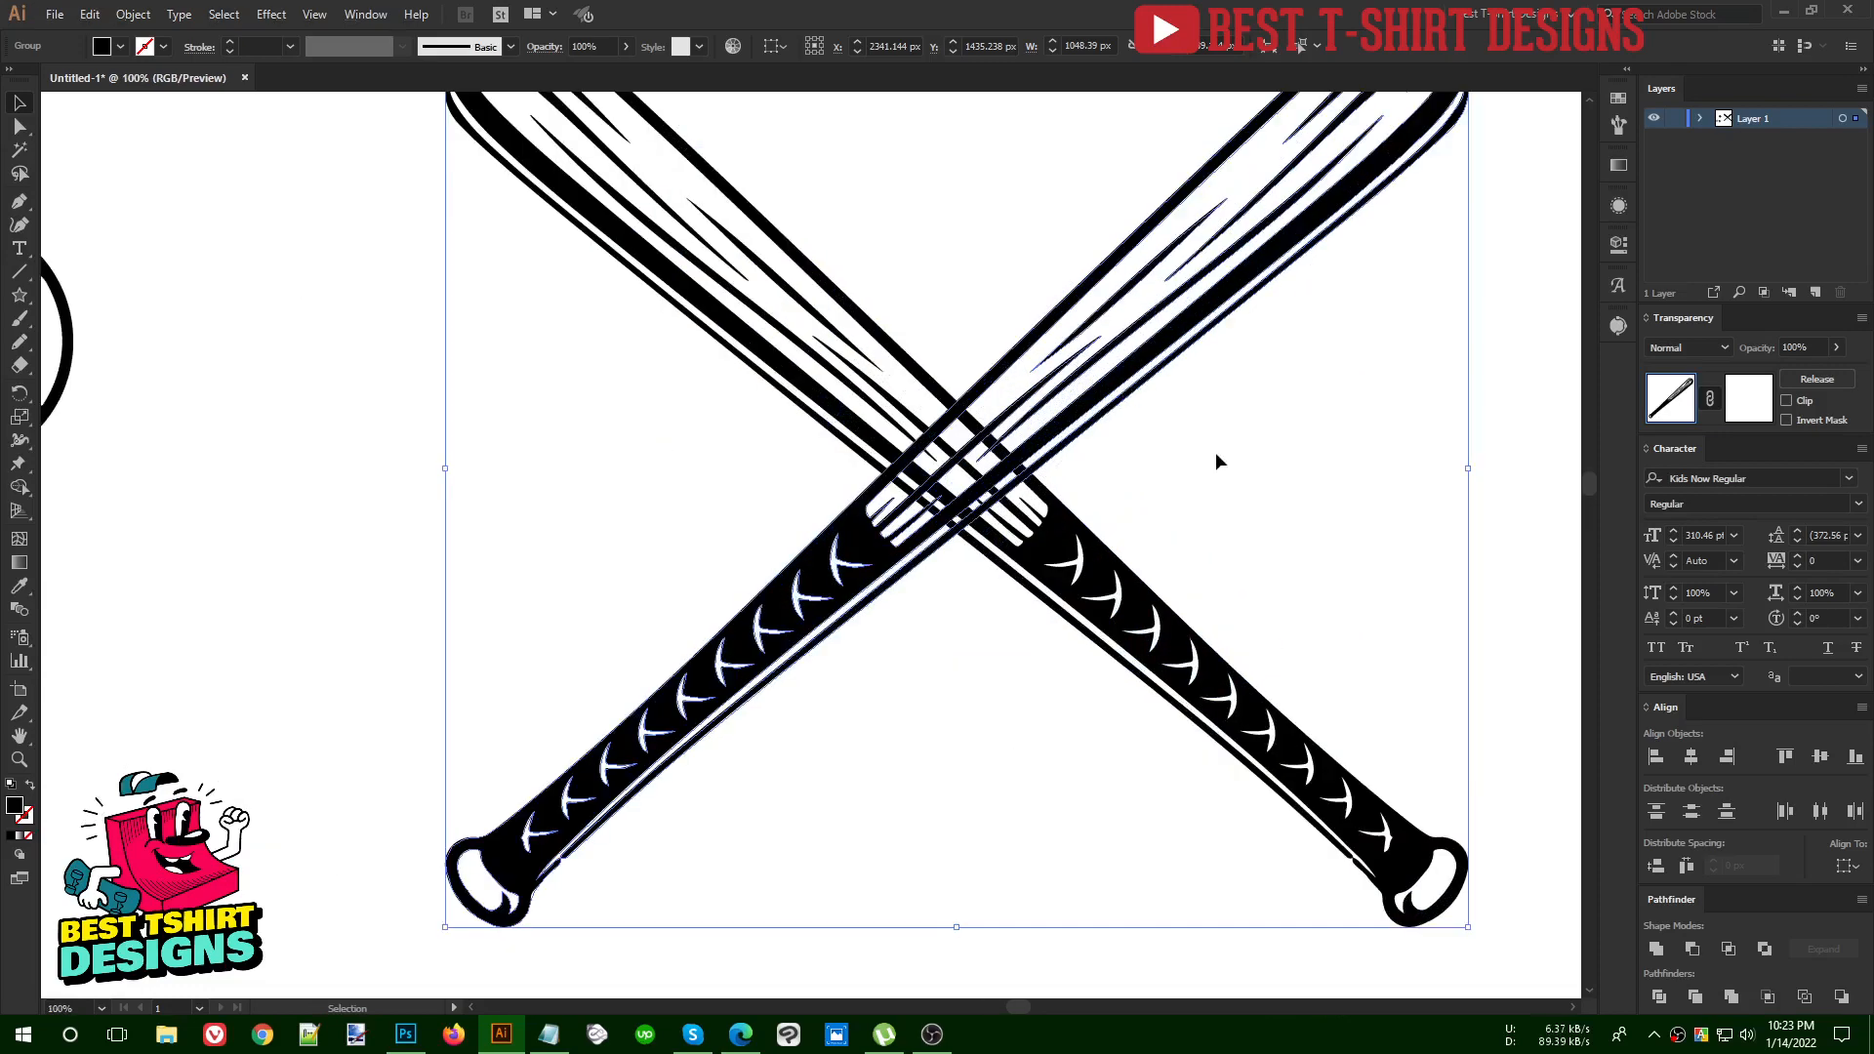
{"action": "left_click", "coordinate": [1217, 460]}
{"action": "scroll", "coordinate": [862, 435], "scroll_direction": "up", "scroll_amount": 1}
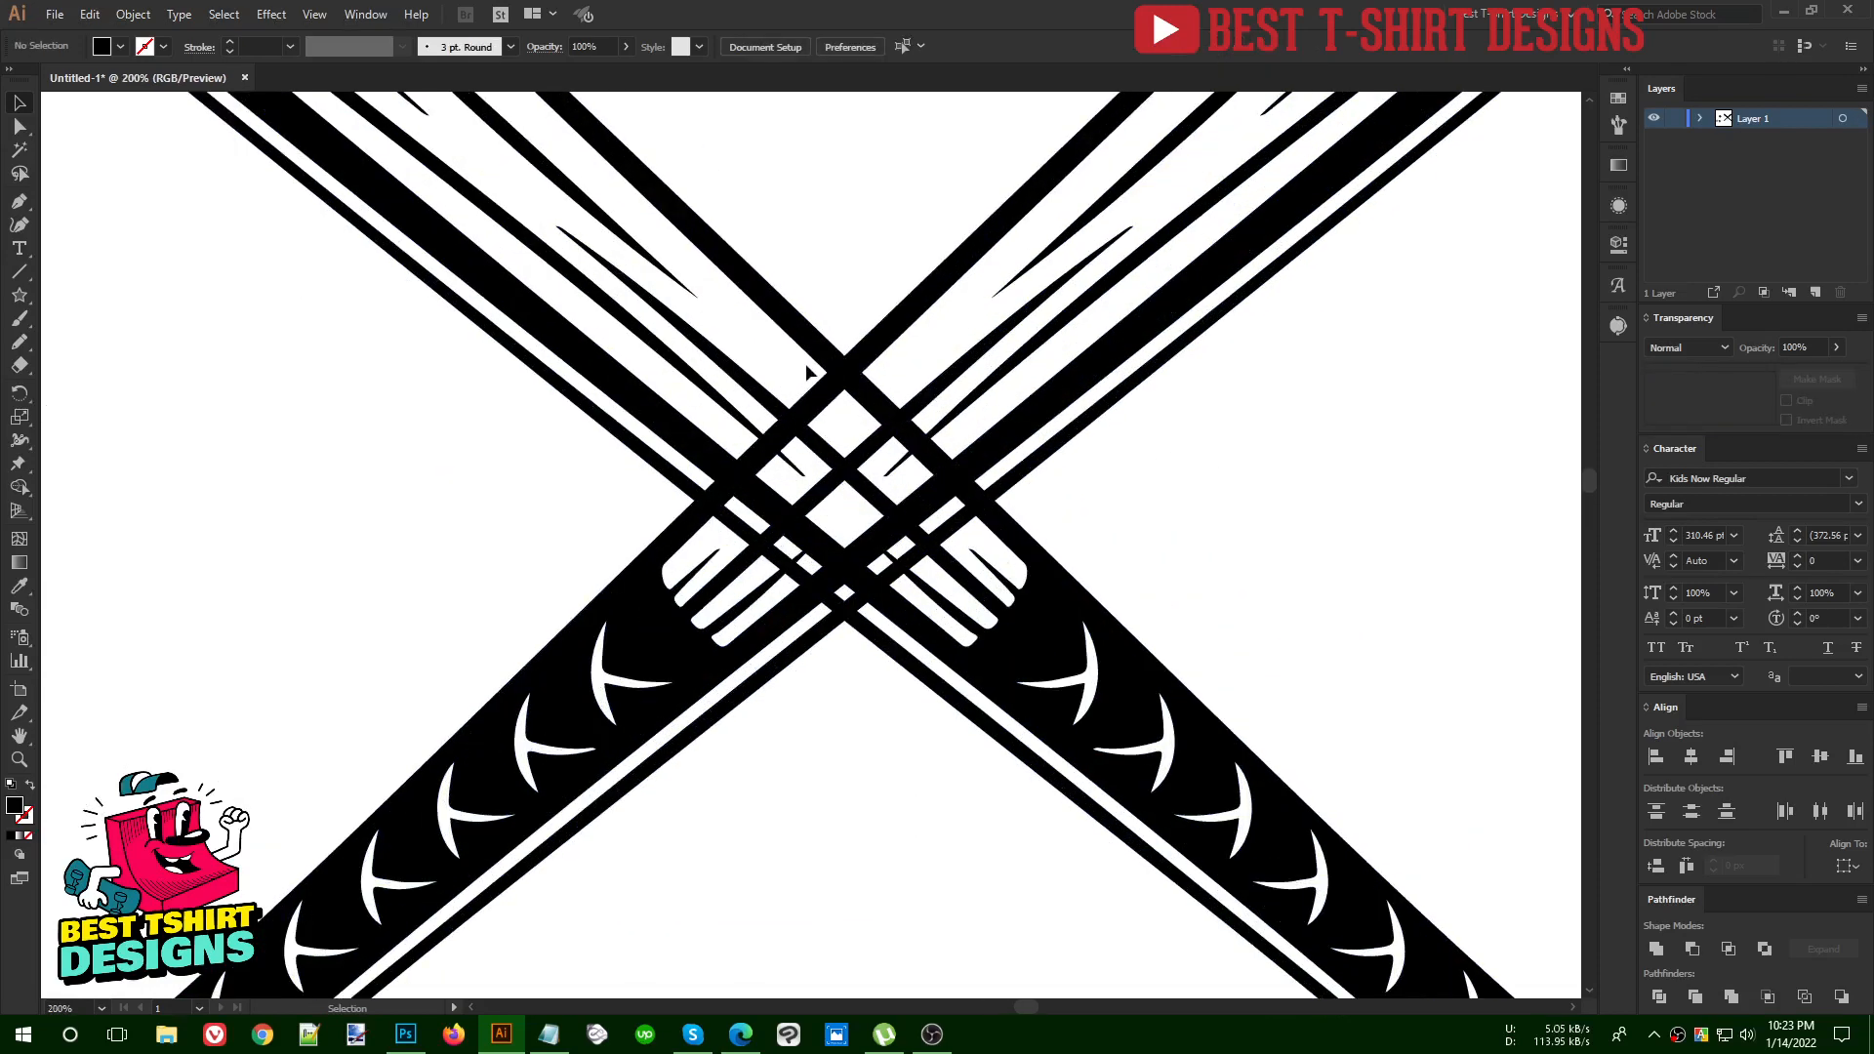
{"action": "left_click", "coordinate": [821, 345]}
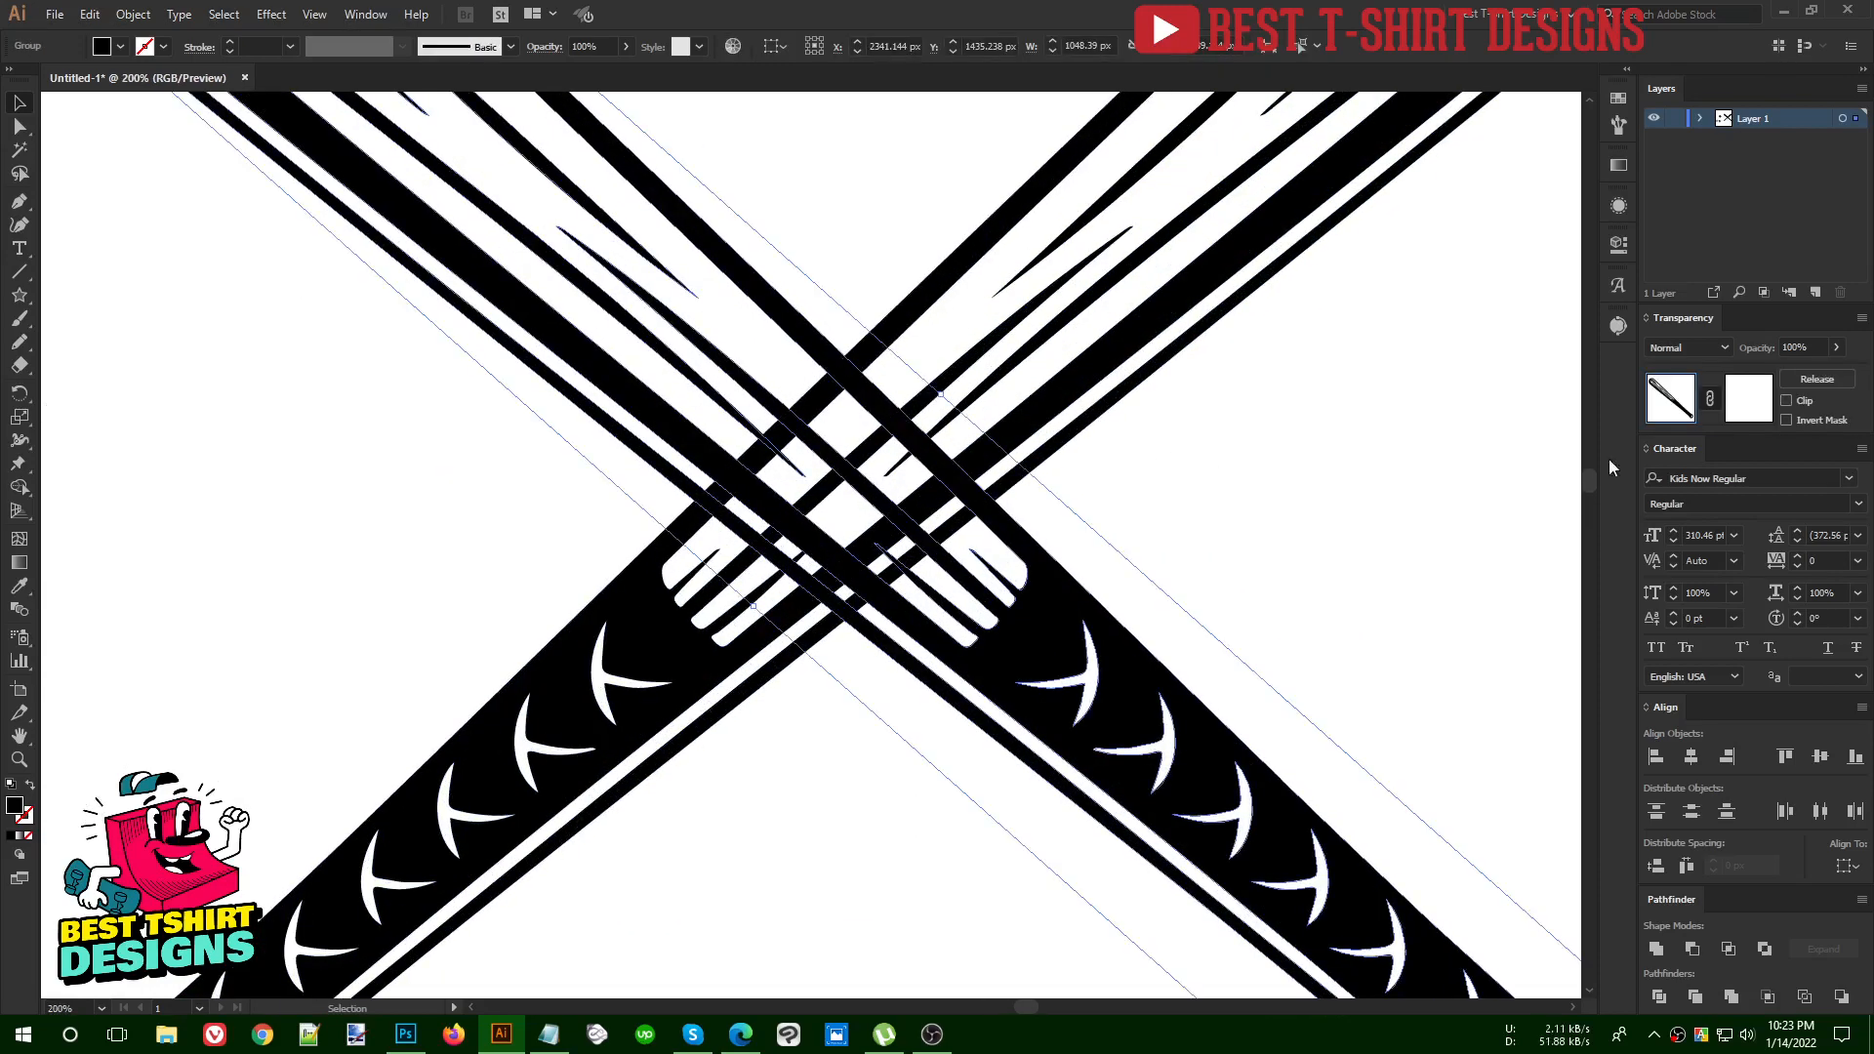
{"action": "left_click", "coordinate": [1747, 398]}
Mask out the original bat's lines inside the crossing with a black Pencil shape, then return to normal artwork editing
{"action": "key", "text": "n"}
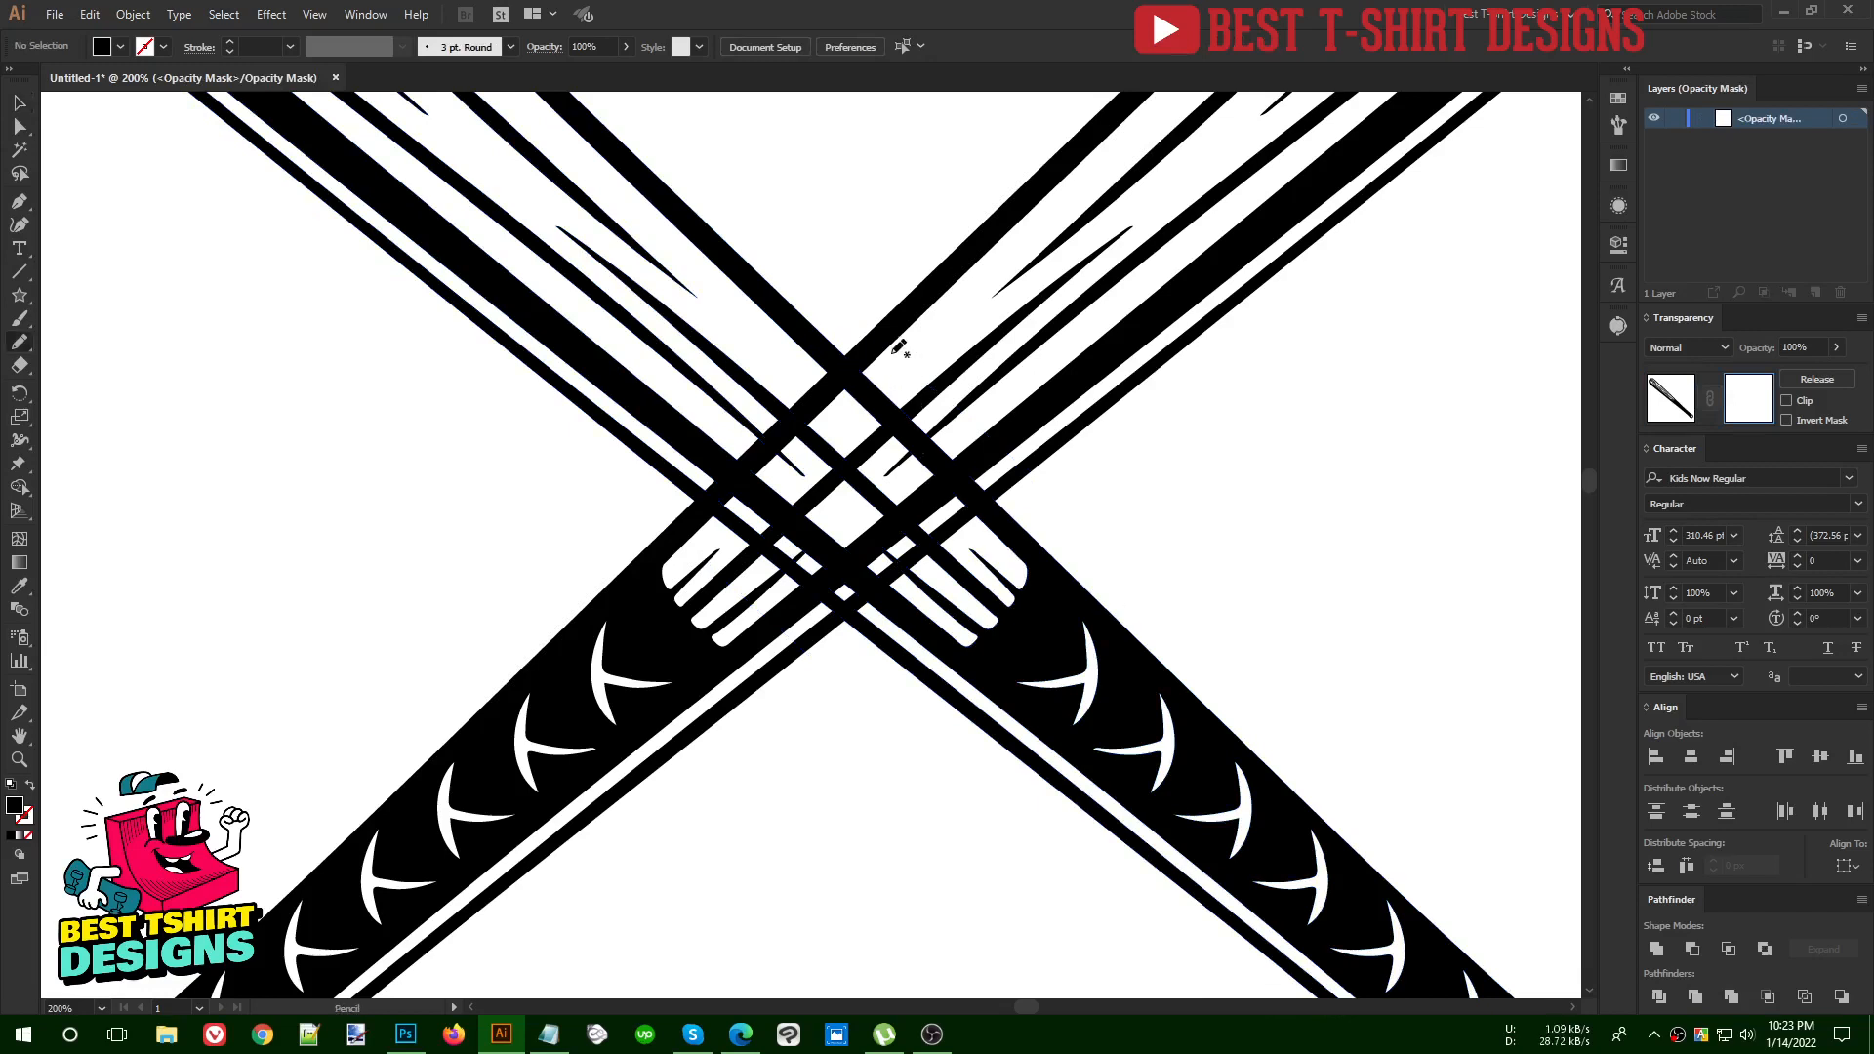
{"action": "mouse_move", "coordinate": [890, 352]}
{"action": "left_mouse_down"}
{"action": "mouse_move", "coordinate": [697, 519]}
{"action": "mouse_move", "coordinate": [802, 624]}
{"action": "mouse_move", "coordinate": [1012, 479]}
{"action": "mouse_move", "coordinate": [1003, 431]}
{"action": "mouse_move", "coordinate": [897, 353]}
{"action": "left_mouse_up"}
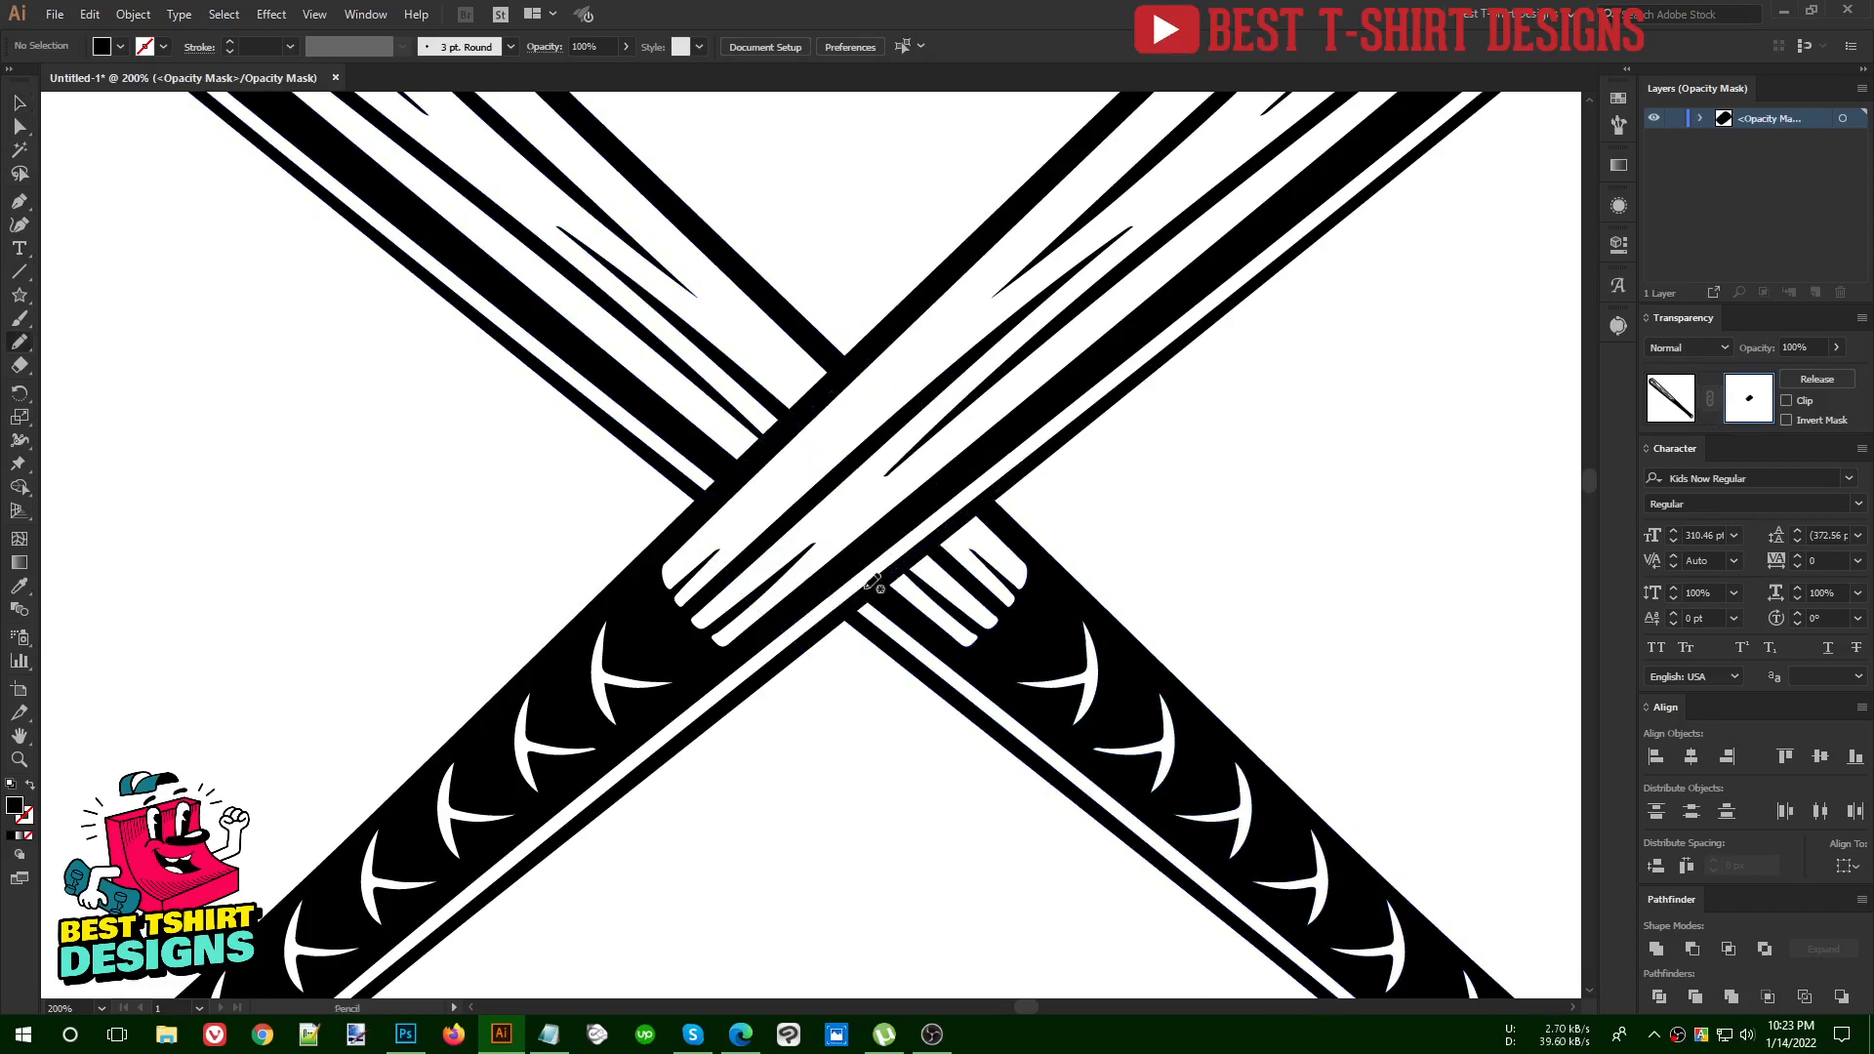
{"action": "scroll", "coordinate": [818, 634], "scroll_direction": "down", "scroll_amount": 2}
{"action": "scroll", "coordinate": [818, 635], "scroll_direction": "down", "scroll_amount": 3}
{"action": "key", "text": "v"}
{"action": "left_click", "coordinate": [1668, 394]}
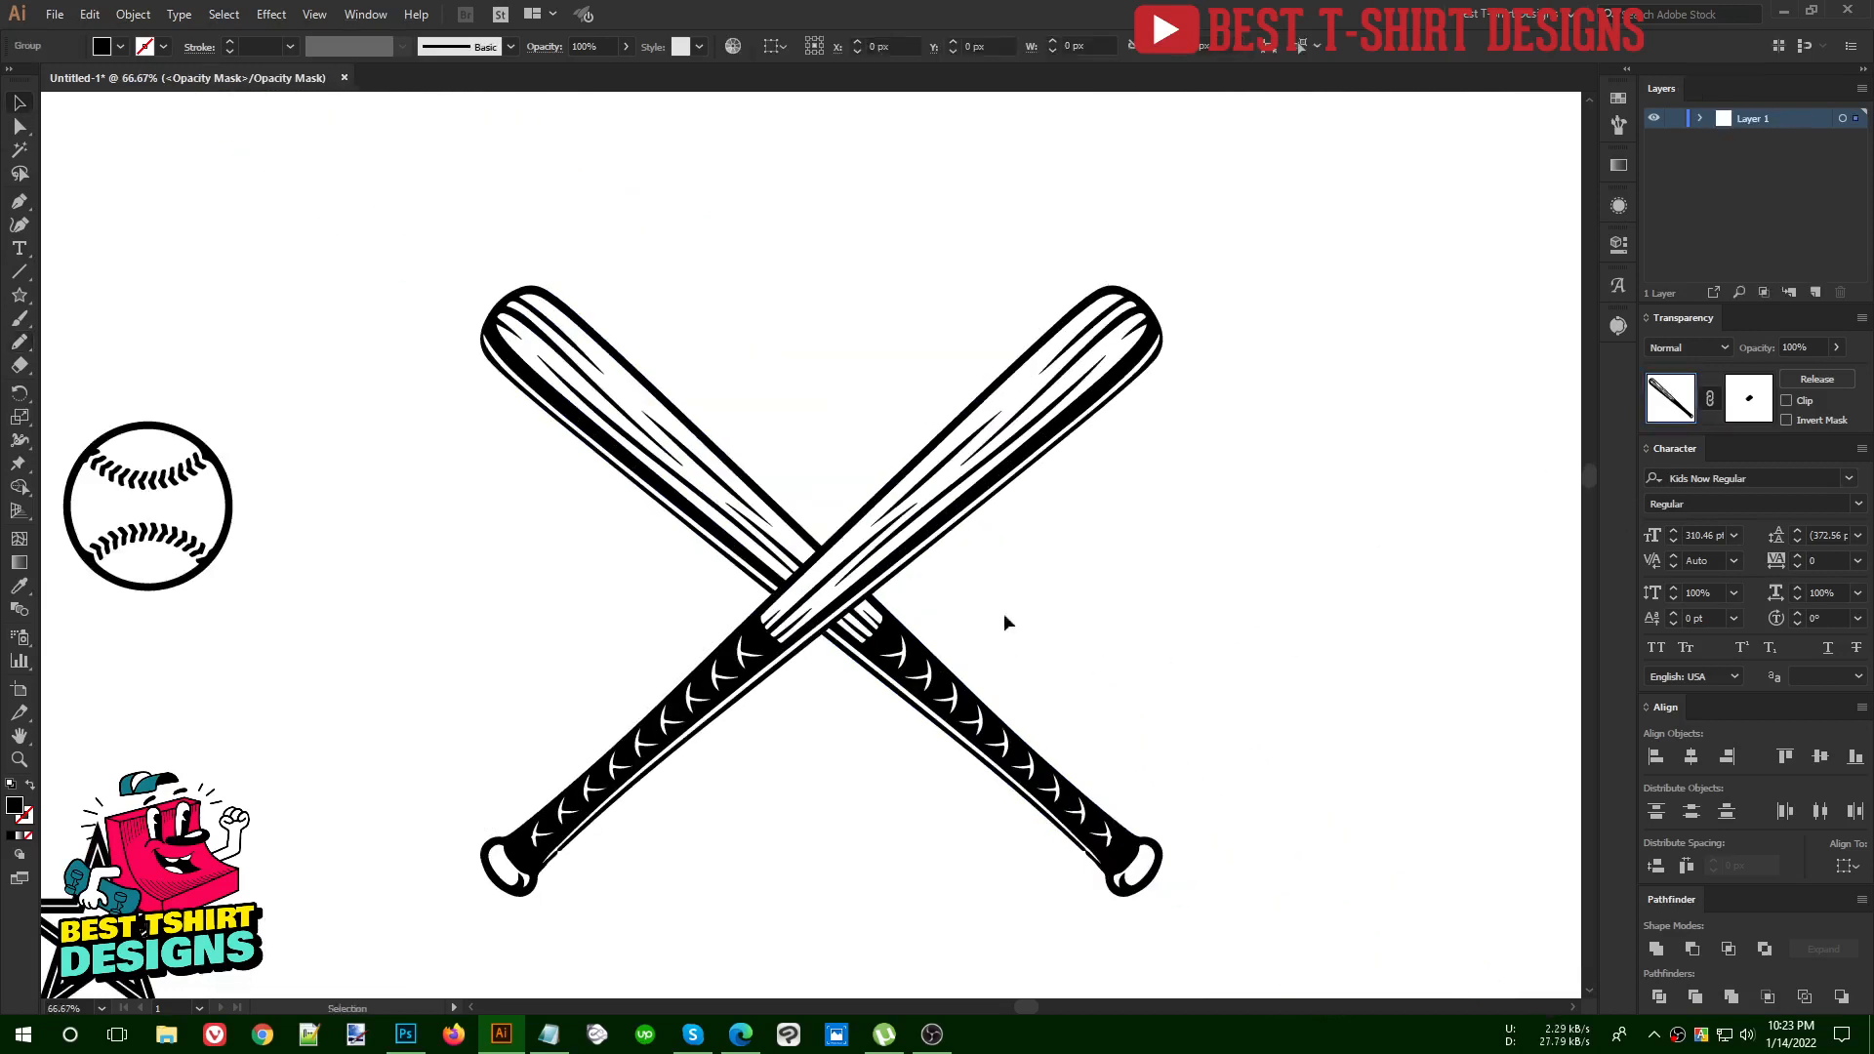
{"action": "left_click", "coordinate": [992, 611]}
Group the two crossed bats, then place the baseball over their crossing, scaled down to about 217 px wide
{"action": "scroll", "coordinate": [986, 611], "scroll_direction": "down", "scroll_amount": 1}
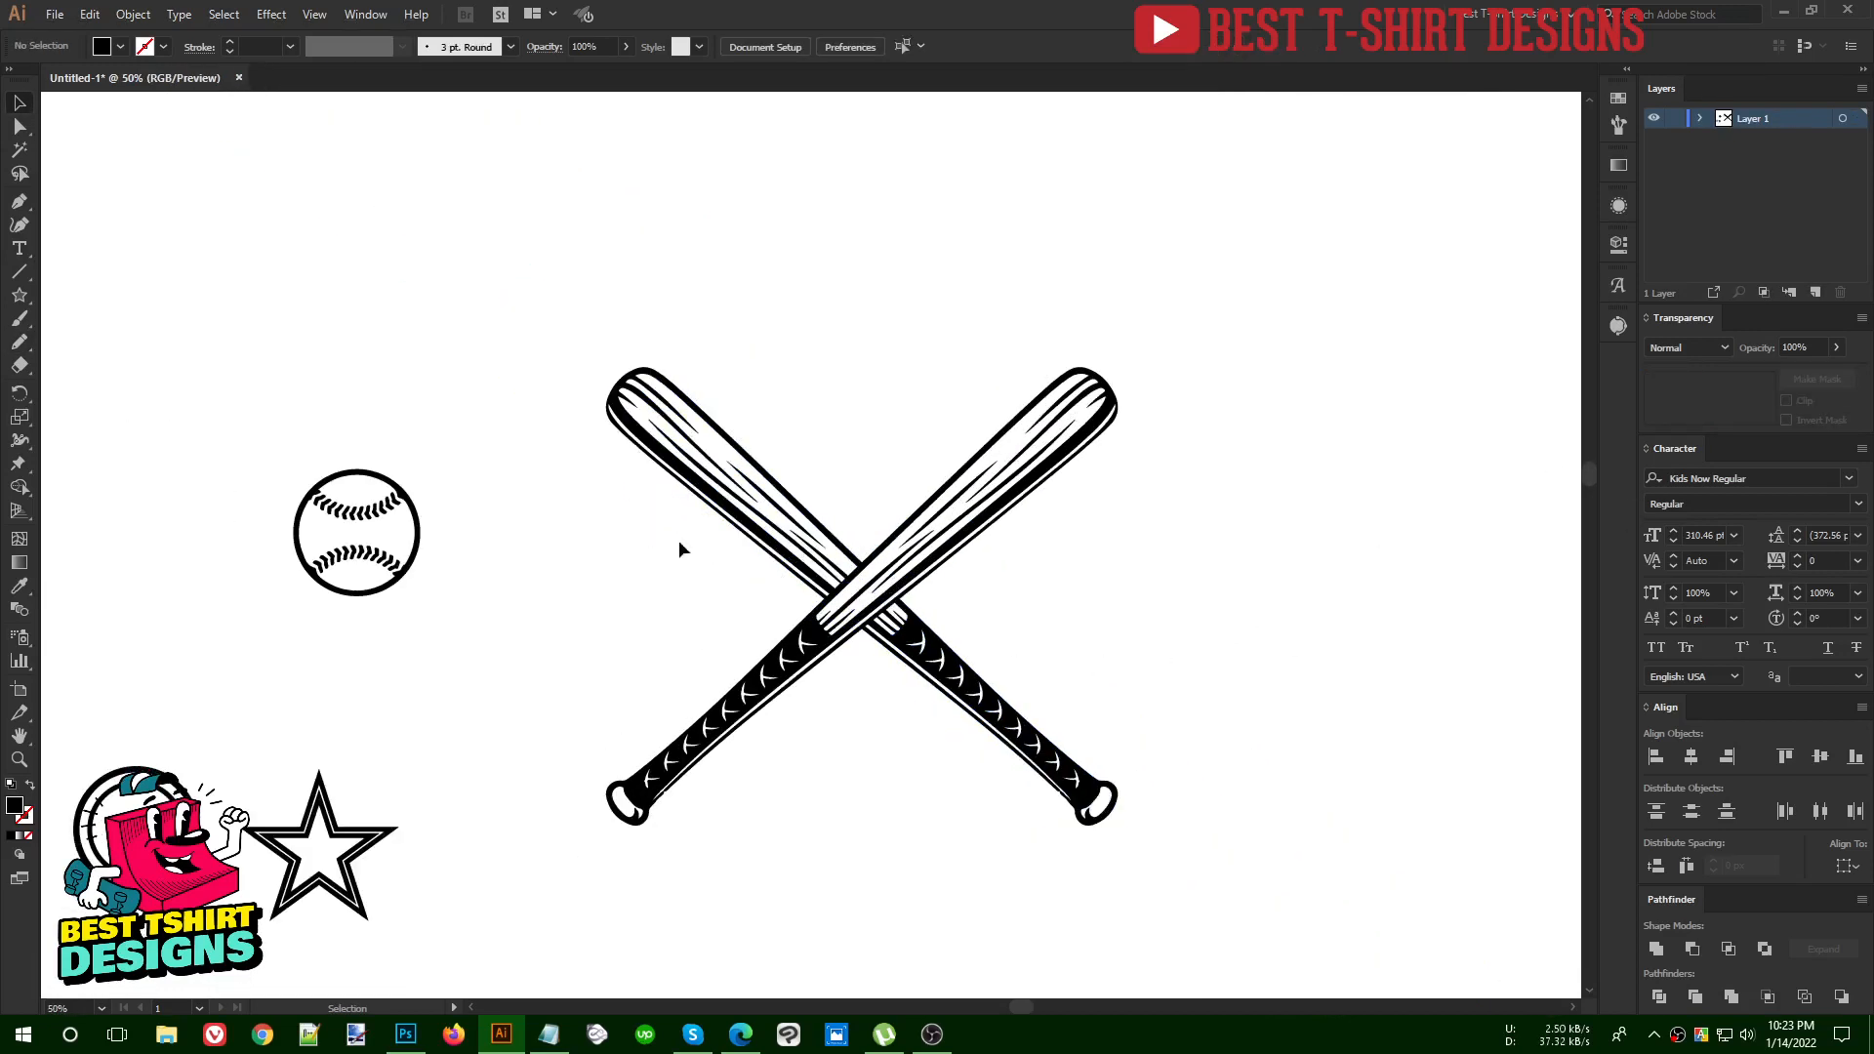
{"action": "left_click_drag", "start_coordinate": [677, 540], "coordinate": [1070, 722]}
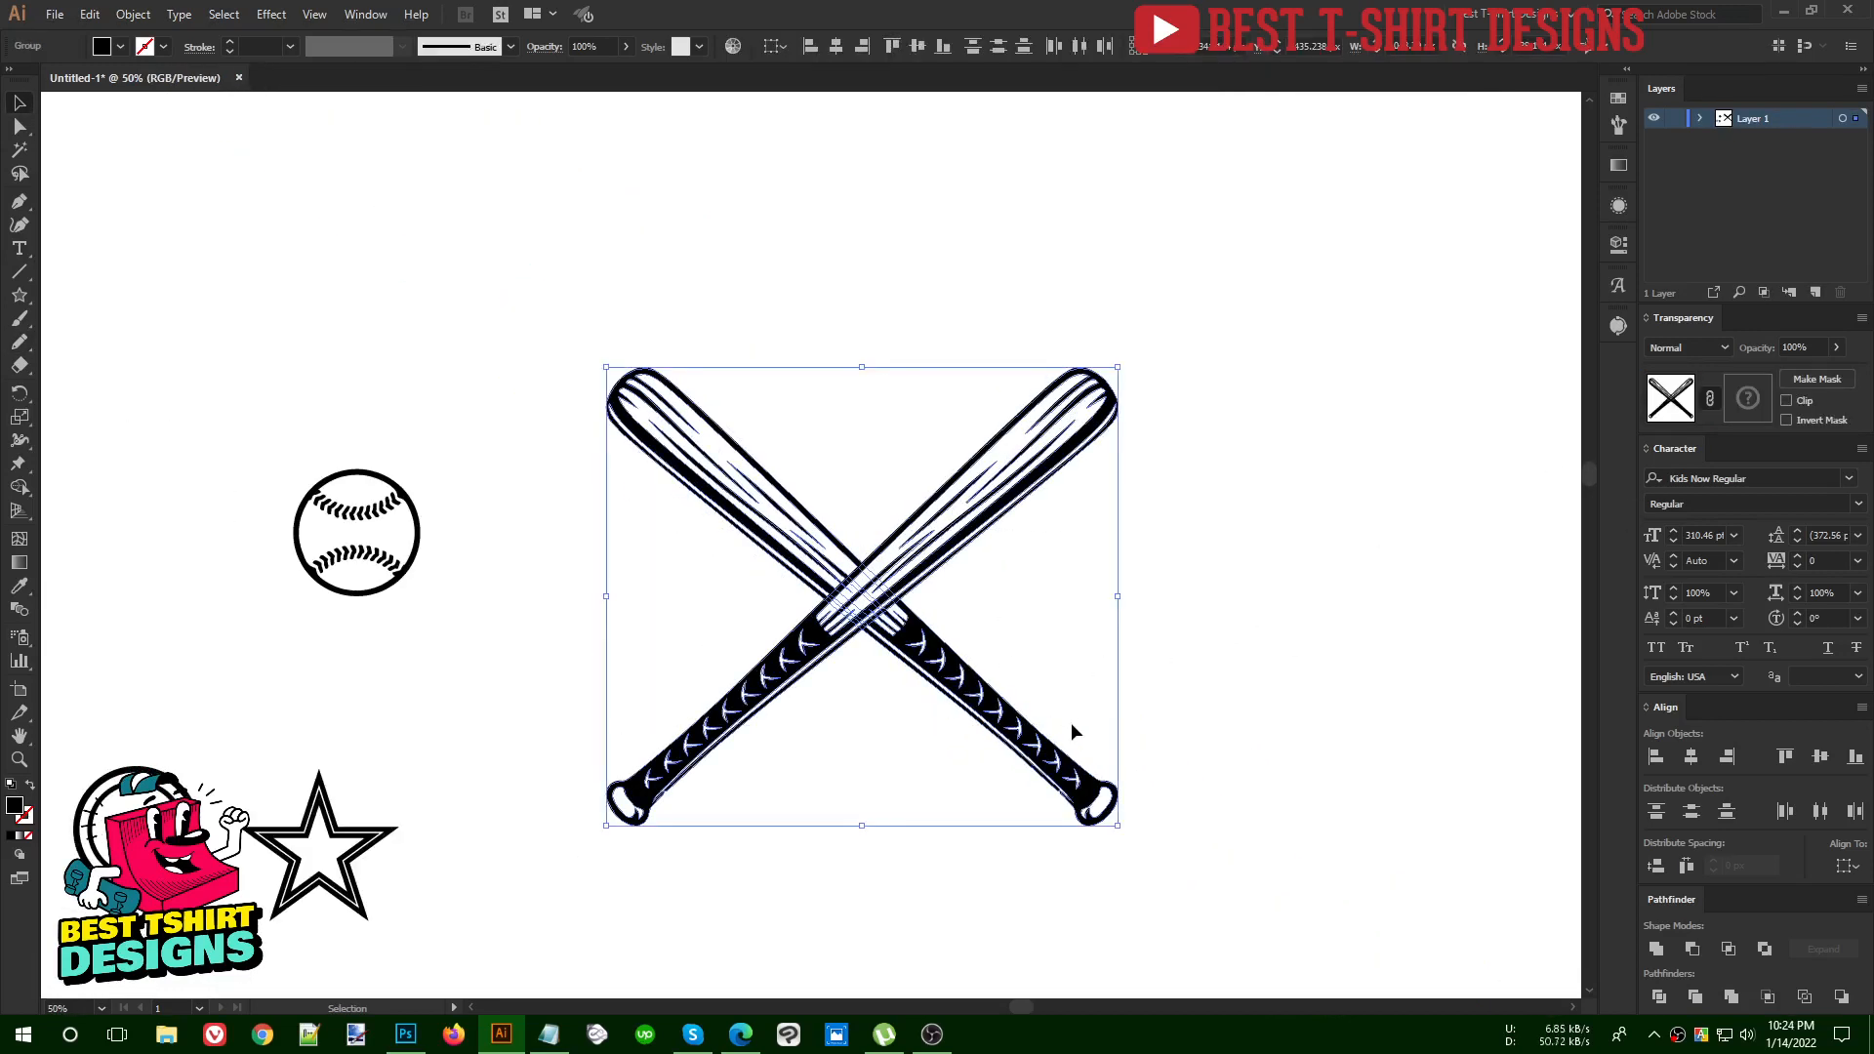
{"action": "left_click", "coordinate": [1039, 629]}
{"action": "left_click_drag", "start_coordinate": [412, 571], "coordinate": [913, 603]}
{"action": "left_click", "coordinate": [1019, 595]}
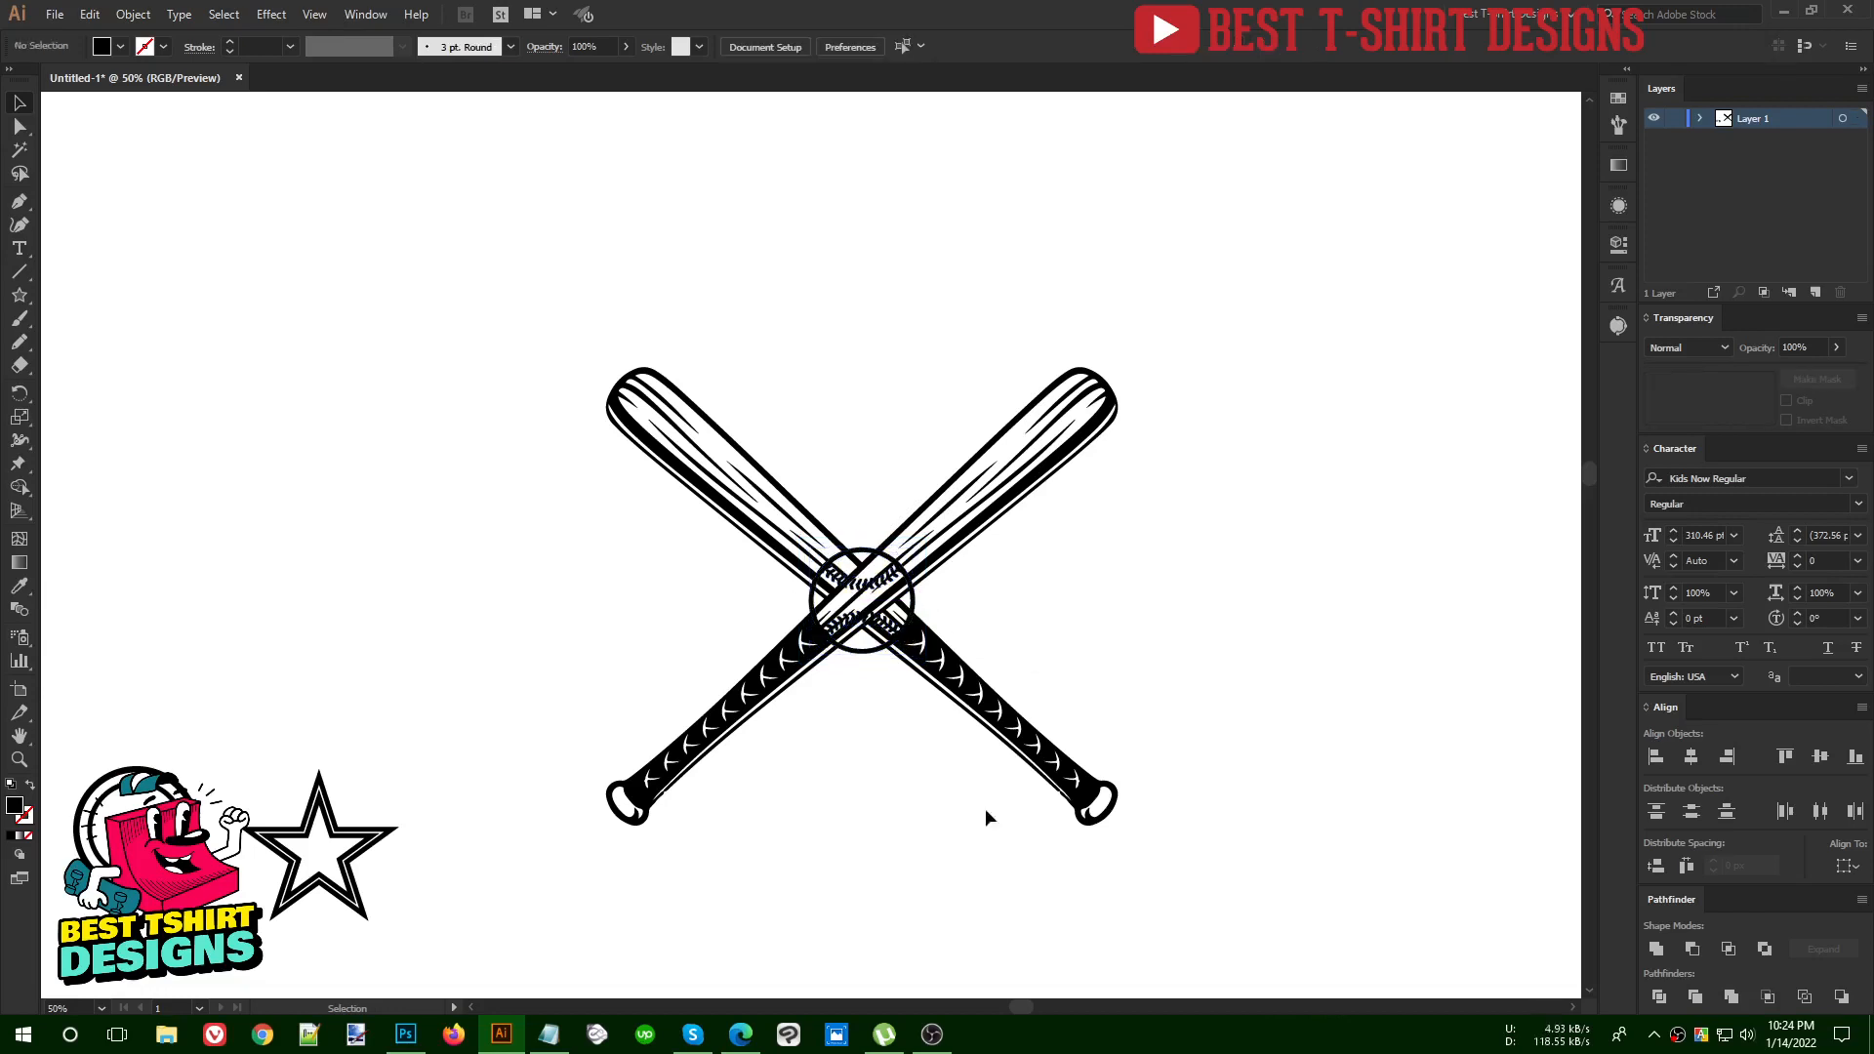
Centre the baseball horizontally on the crossed bats and nudge it up about 12 px over the crossing
{"action": "left_click_drag", "start_coordinate": [981, 881], "coordinate": [670, 404]}
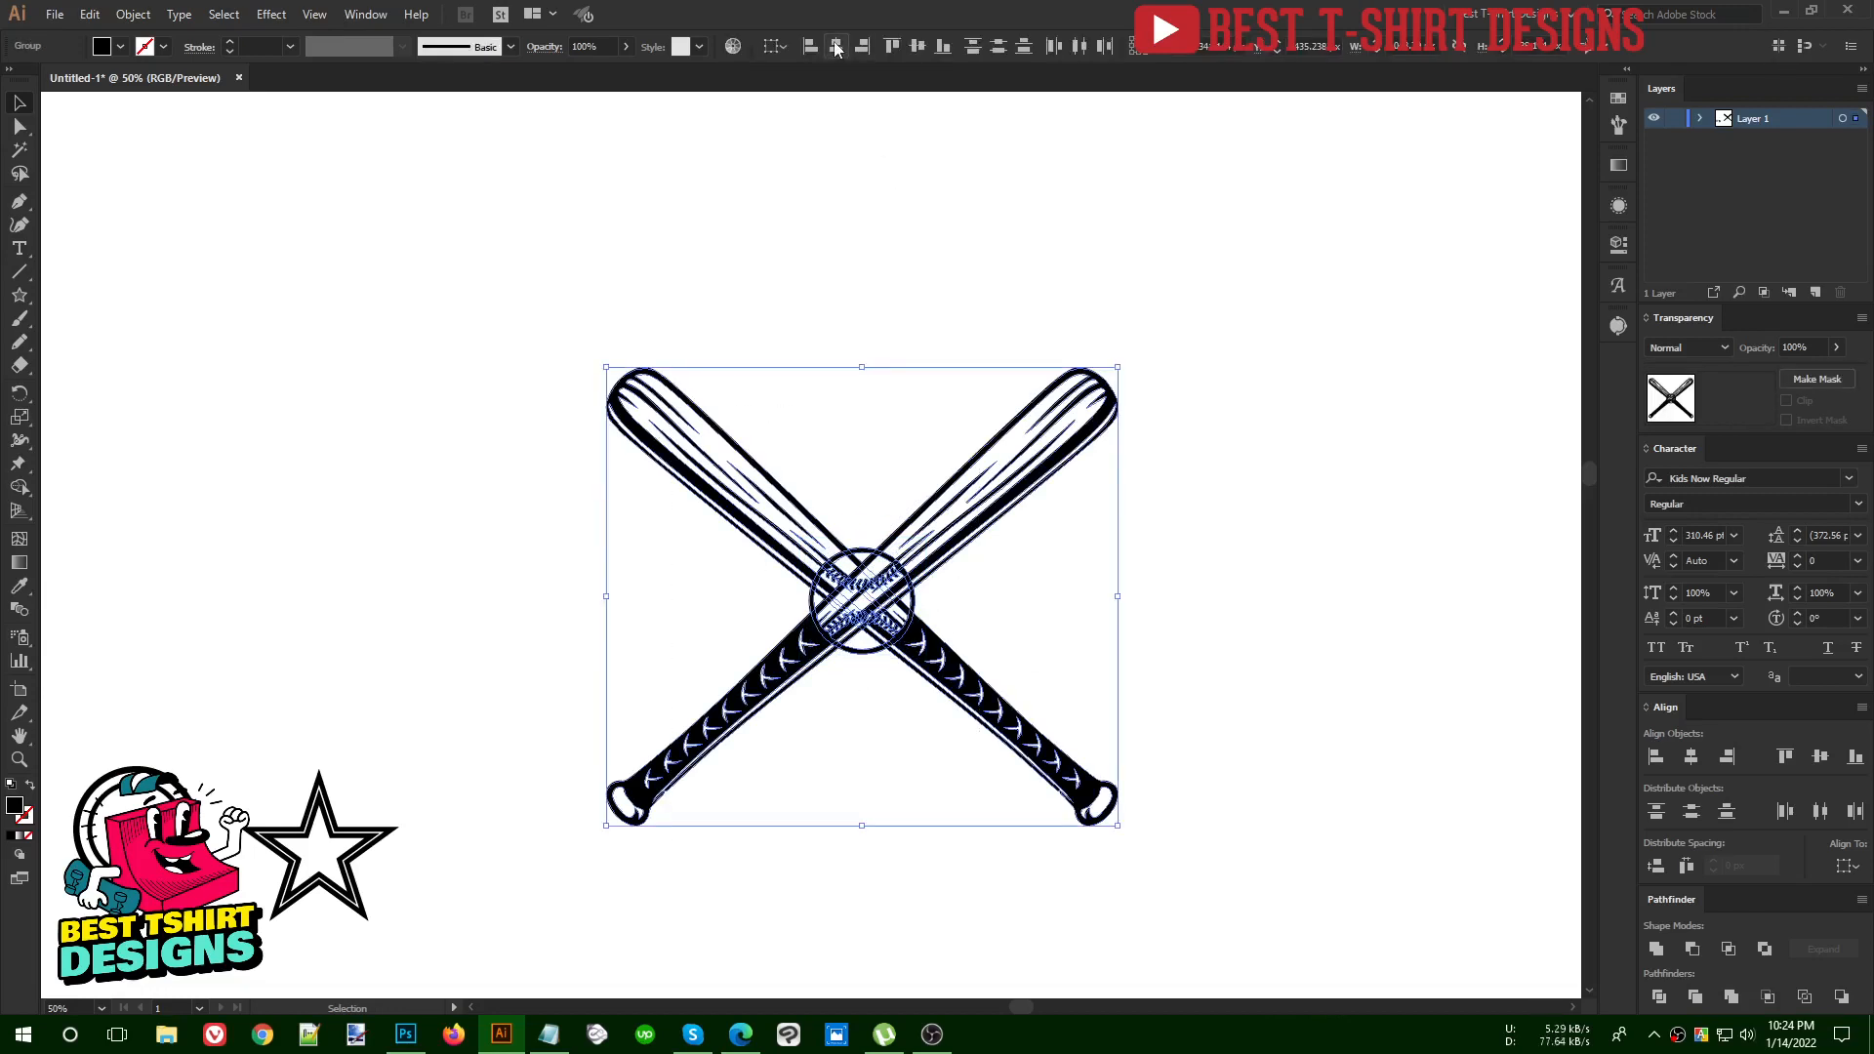
{"action": "left_click", "coordinate": [848, 263]}
{"action": "scroll", "coordinate": [882, 693], "scroll_direction": "up", "scroll_amount": 3}
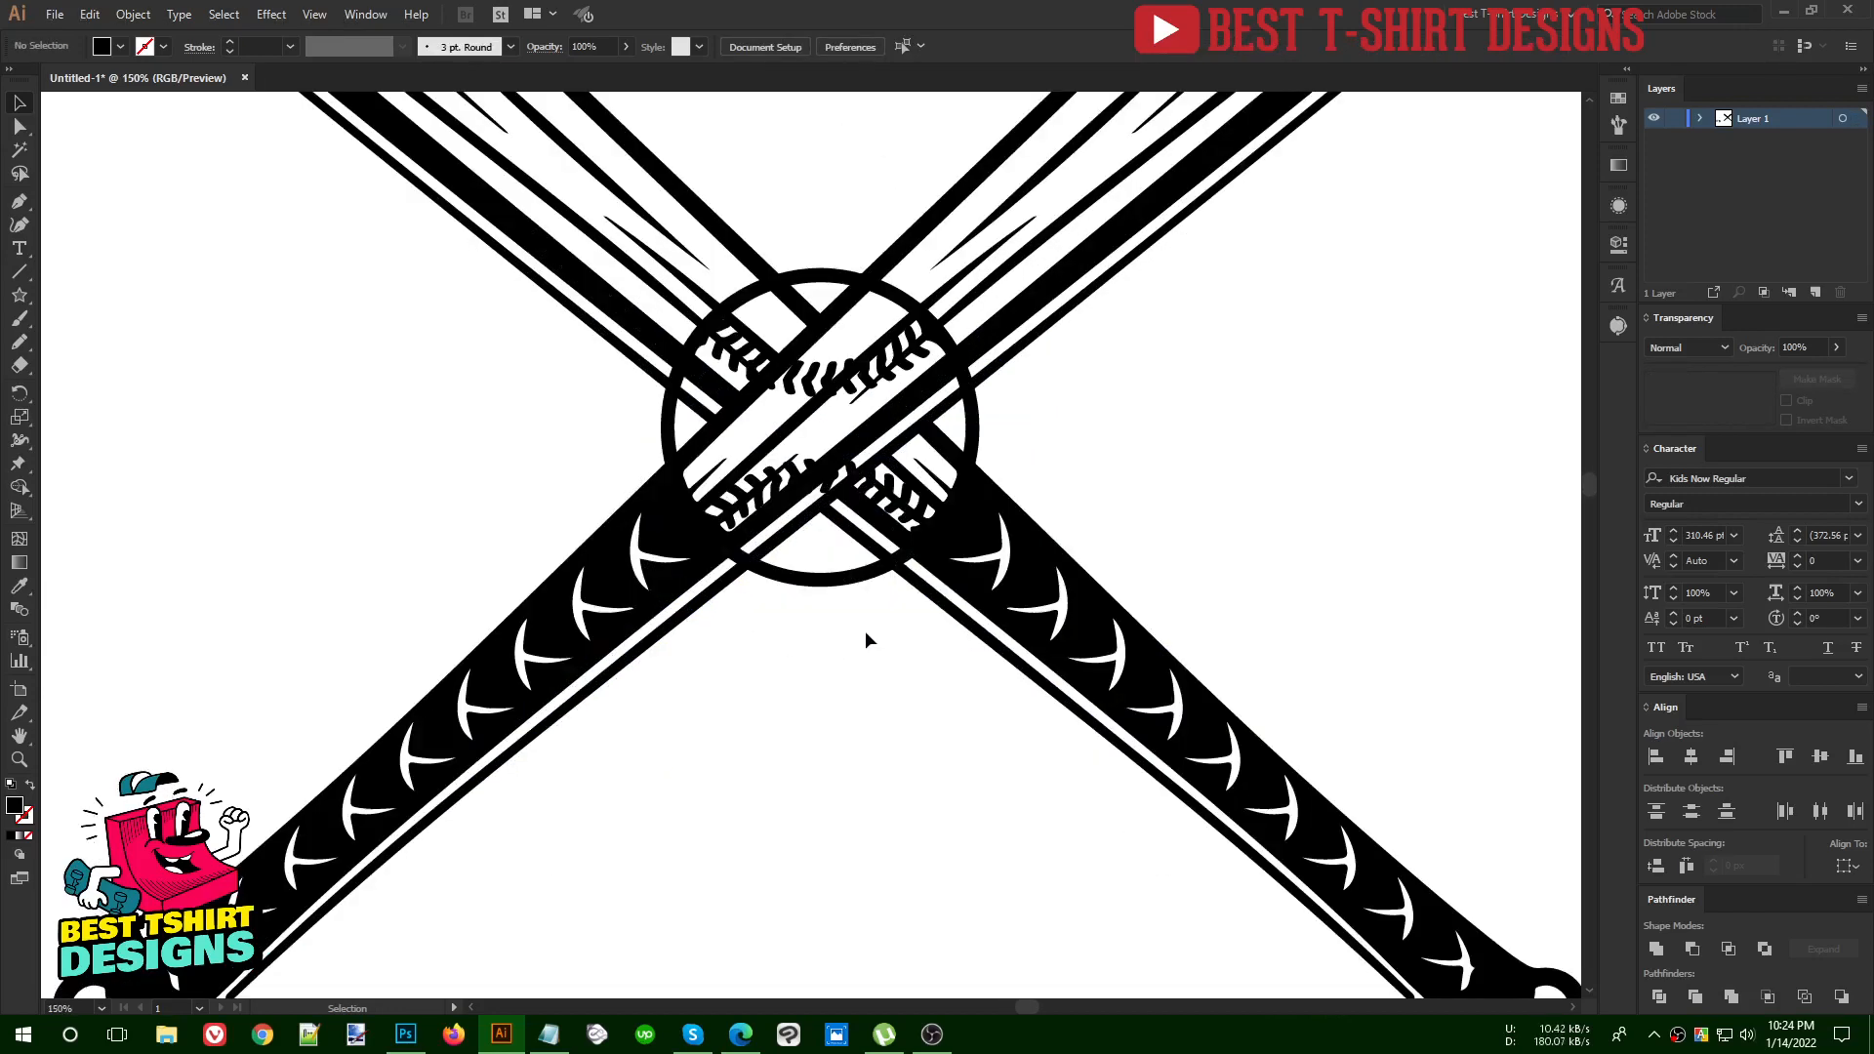
{"action": "left_click", "coordinate": [838, 576]}
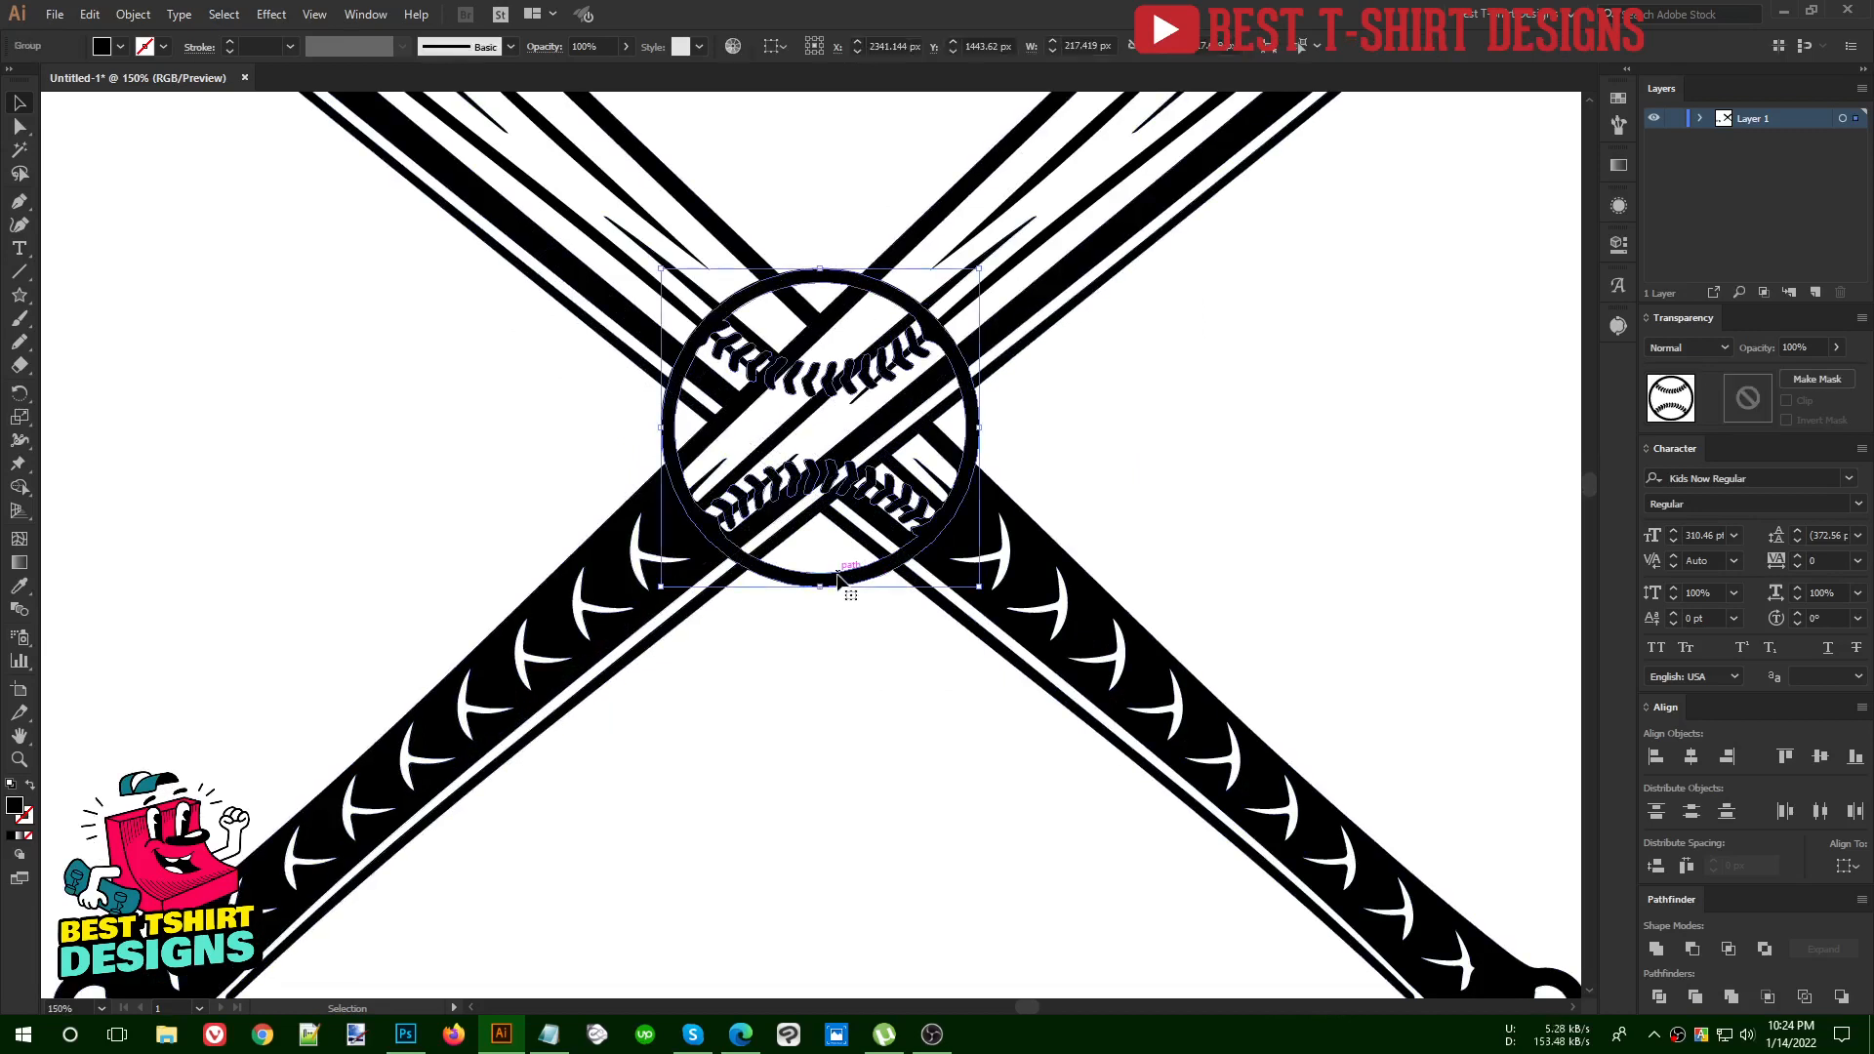
{"action": "key", "text": "Up"}
{"action": "key", "text": "Up"}
{"action": "key", "text": "Up"}
{"action": "key", "text": "Up"}
{"action": "key", "text": "Up"}
{"action": "key", "text": "Up"}
{"action": "key", "text": "Up"}
{"action": "key", "text": "Up"}
{"action": "key", "text": "Up"}
{"action": "key", "text": "Up"}
{"action": "key", "text": "Up"}
{"action": "key", "text": "Up"}
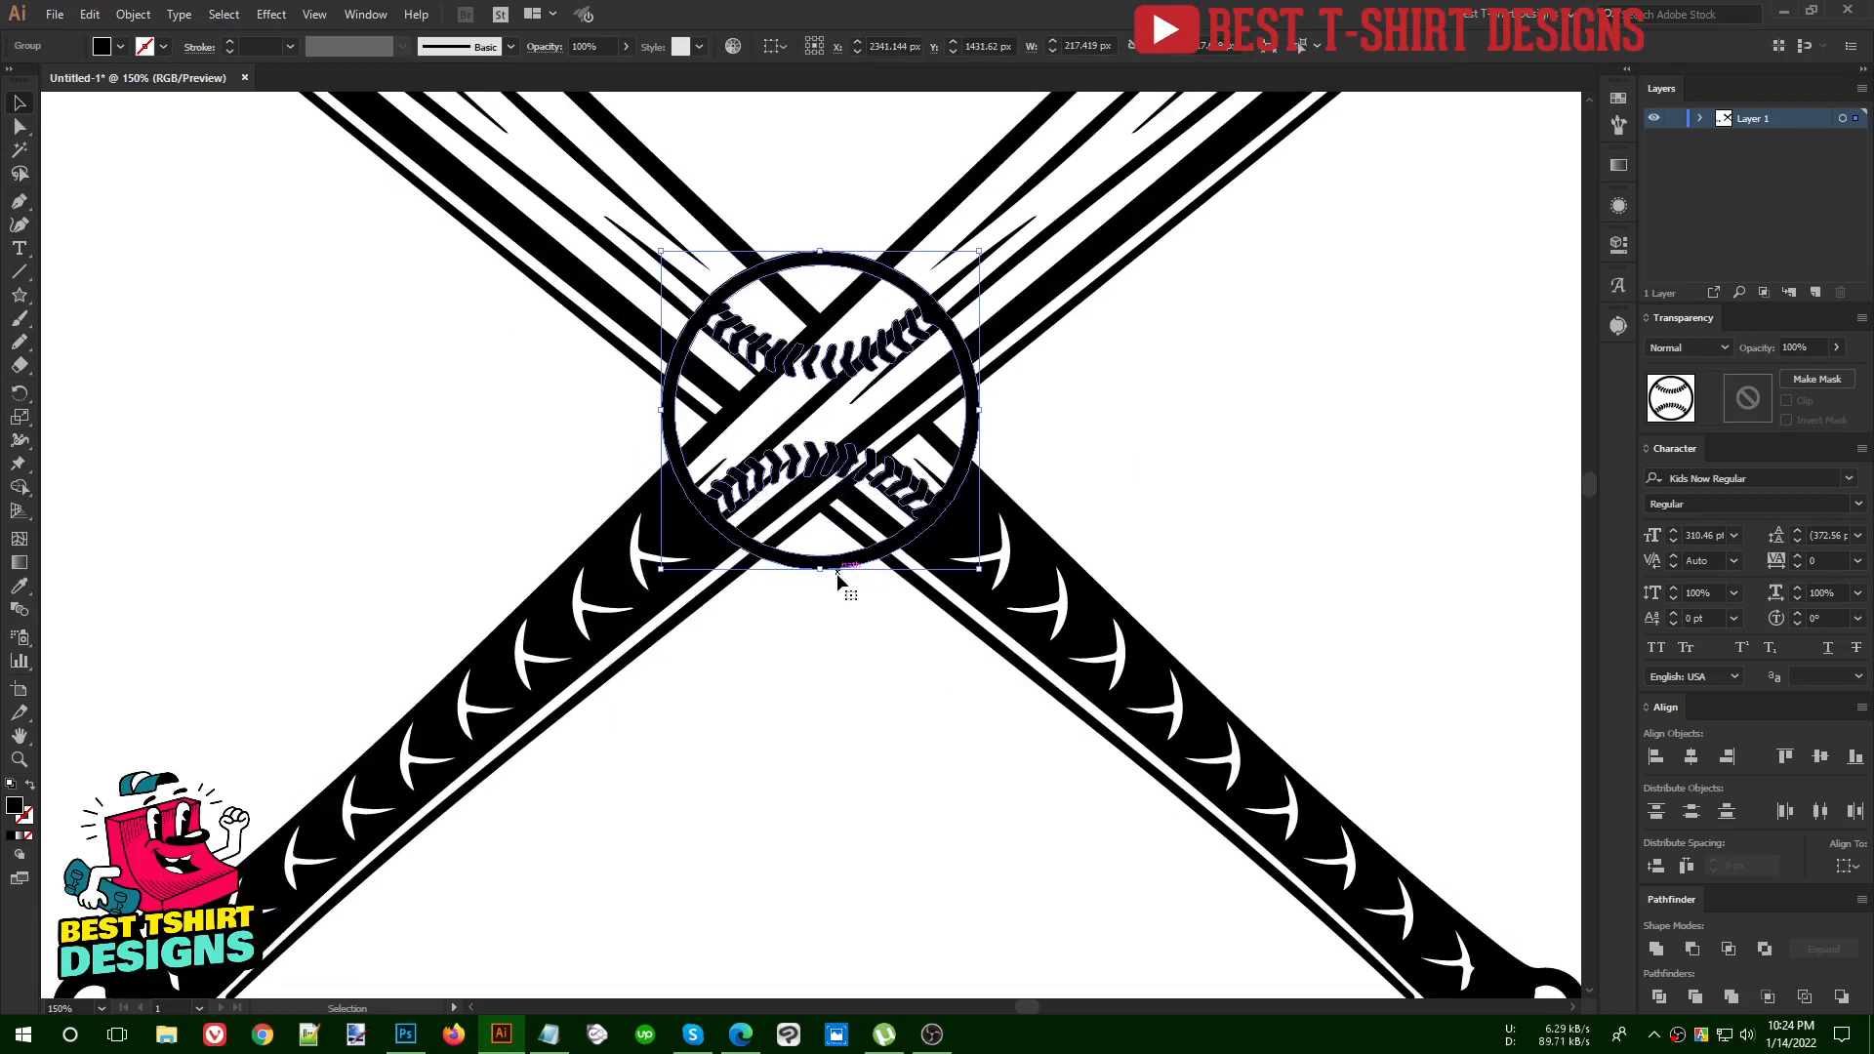
Enlarge the baseball proportionally around its centre so it covers more of the bat crossing
{"action": "scroll", "coordinate": [835, 572], "scroll_direction": "down", "scroll_amount": 2}
{"action": "left_click_drag", "start_coordinate": [918, 464], "coordinate": [1010, 463]}
{"action": "left_click", "coordinate": [1081, 467]}
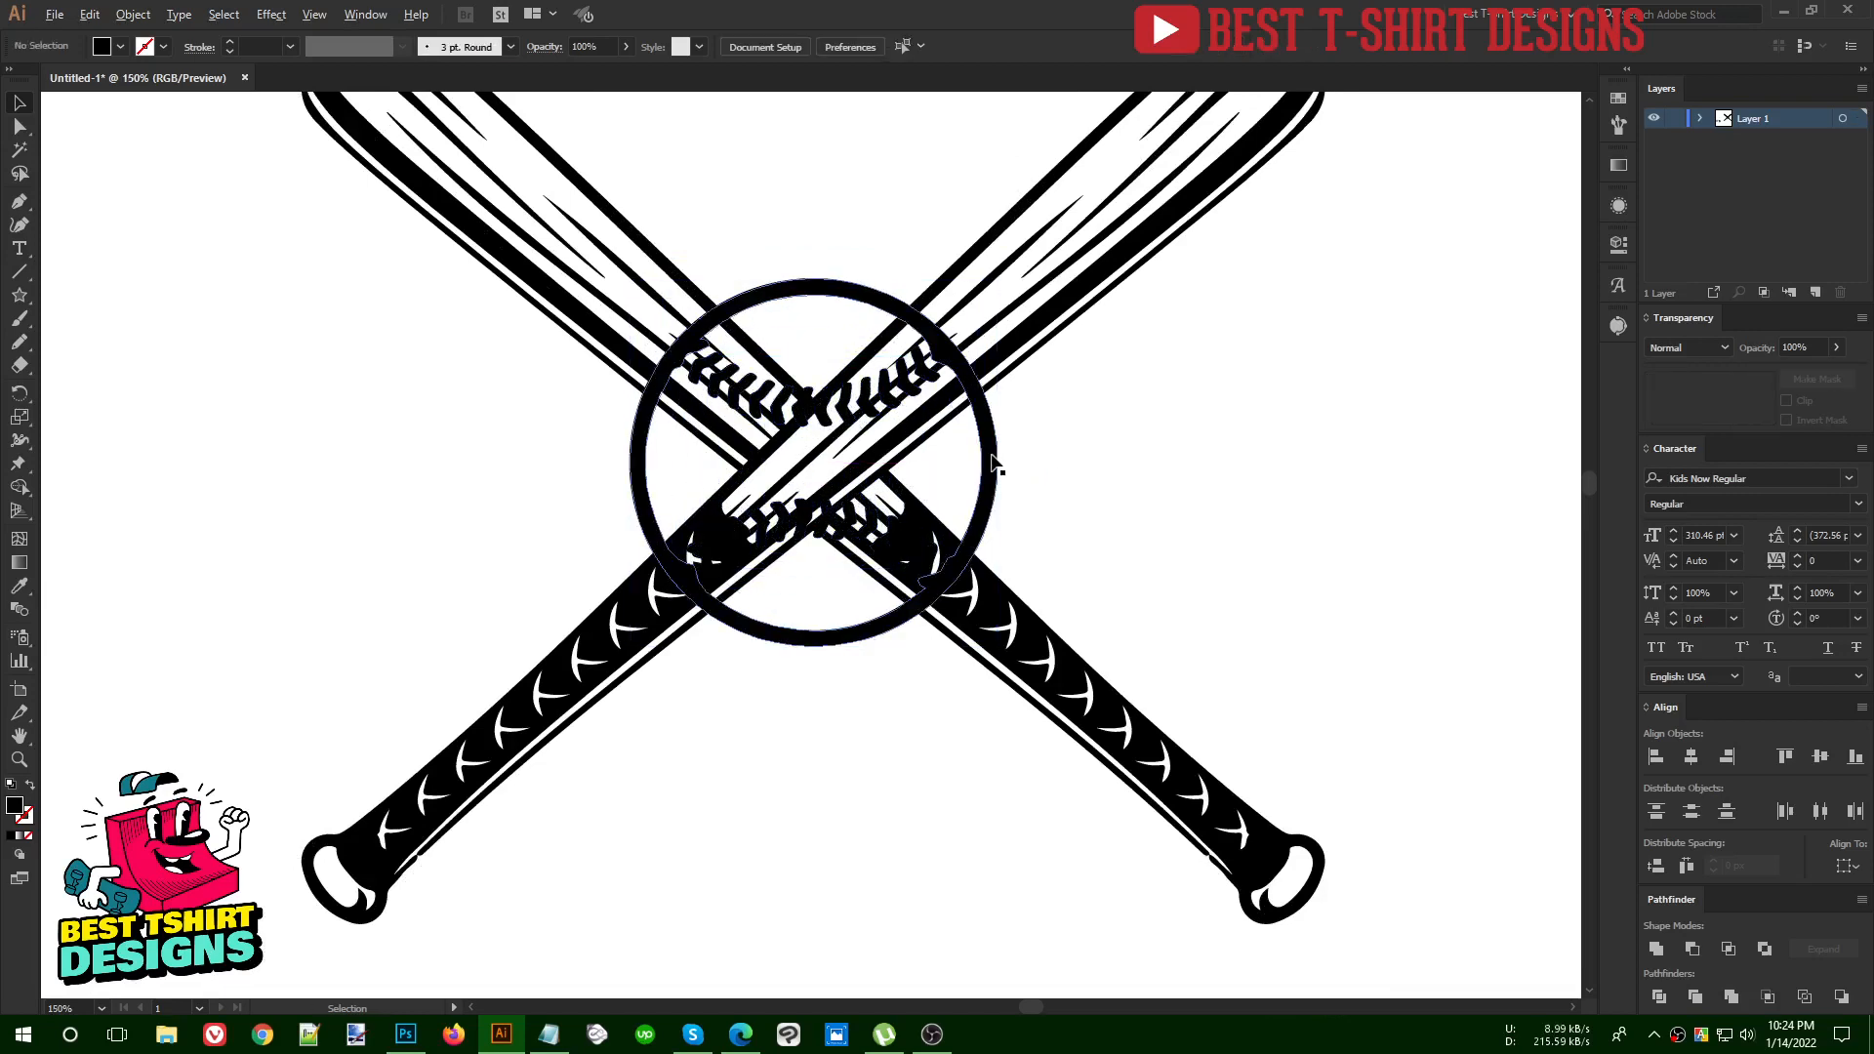
Create an opacity mask on the crossed bats group with Clip turned off and its mask open for editing
{"action": "scroll", "coordinate": [992, 467], "scroll_direction": "up", "scroll_amount": 1}
{"action": "left_click", "coordinate": [1137, 217]}
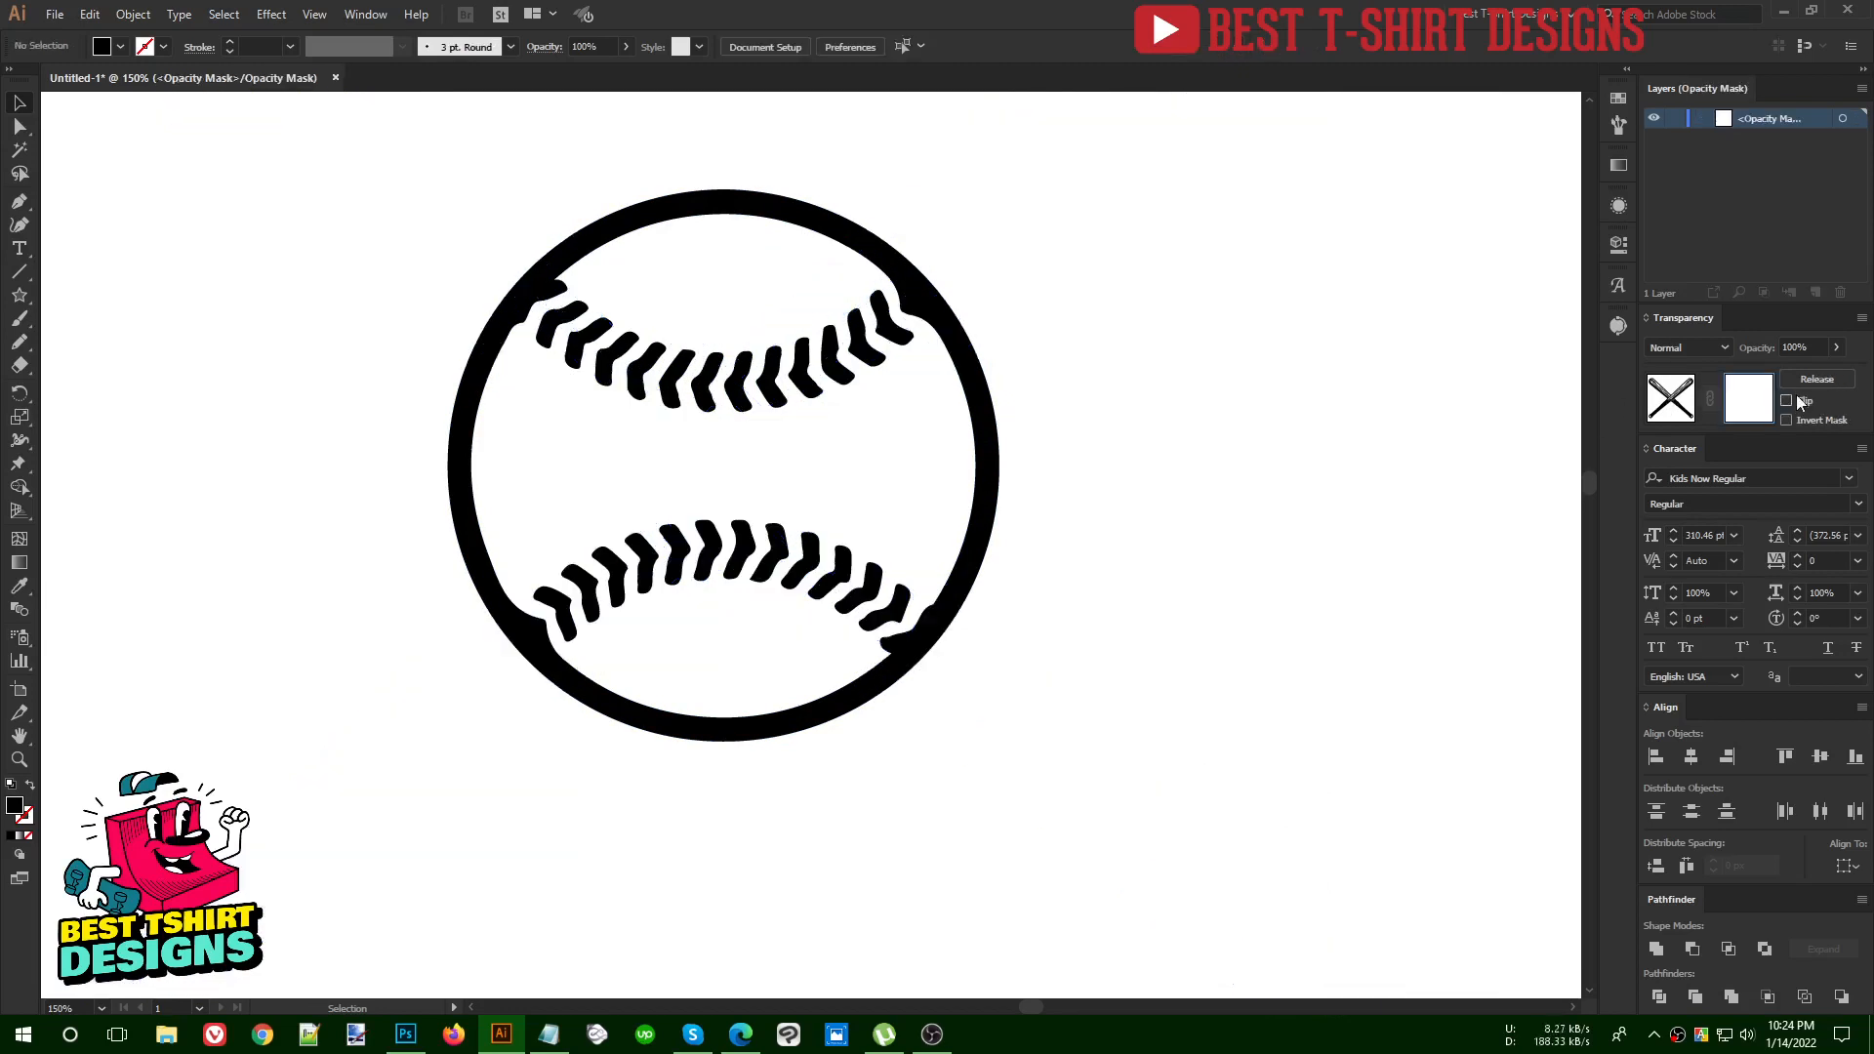
{"action": "left_click", "coordinate": [1795, 397]}
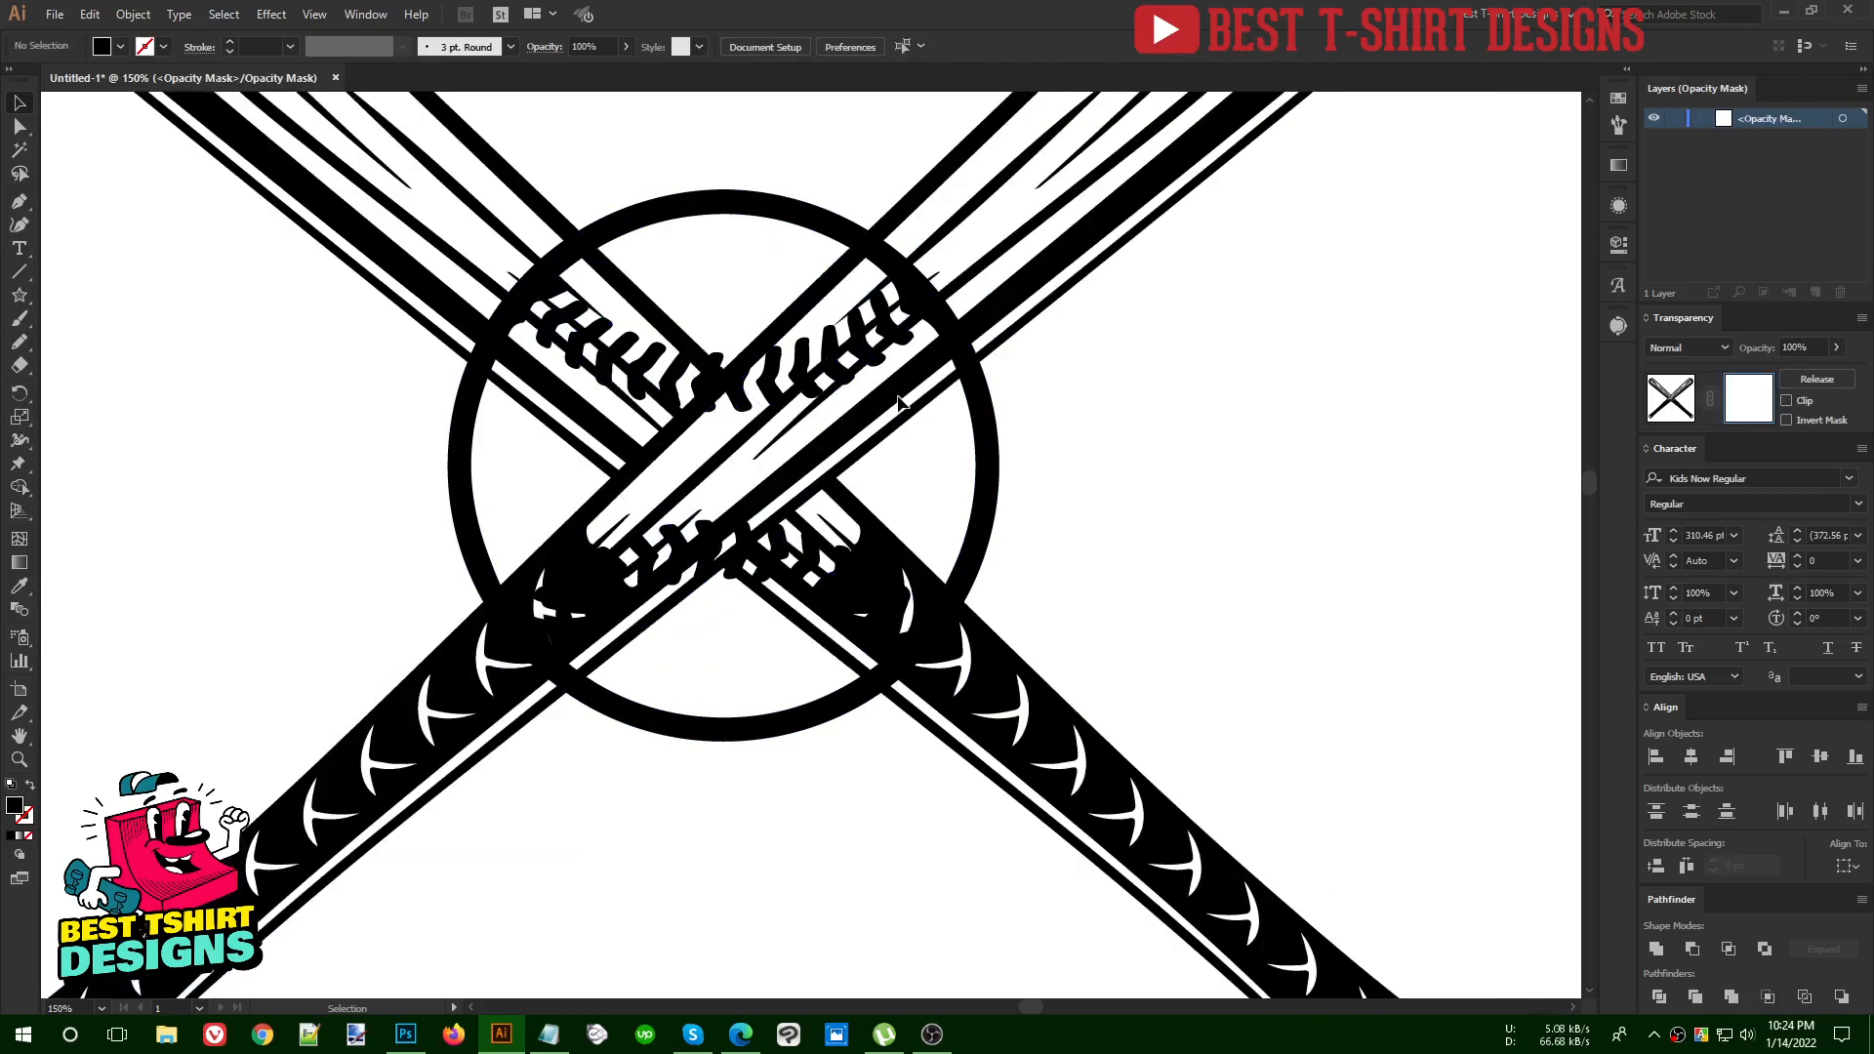
Hide the bats inside the baseball by filling its interior with black Pencil shapes in the opacity mask
{"action": "key", "text": "n"}
{"action": "mouse_move", "coordinate": [451, 467]}
{"action": "left_mouse_down"}
{"action": "mouse_move", "coordinate": [511, 633]}
{"action": "mouse_move", "coordinate": [574, 688]}
{"action": "mouse_move", "coordinate": [638, 695]}
{"action": "mouse_move", "coordinate": [729, 627]}
{"action": "mouse_move", "coordinate": [899, 430]}
{"action": "mouse_move", "coordinate": [871, 337]}
{"action": "mouse_move", "coordinate": [721, 282]}
{"action": "mouse_move", "coordinate": [620, 324]}
{"action": "mouse_move", "coordinate": [524, 535]}
{"action": "left_mouse_up"}
{"action": "mouse_move", "coordinate": [670, 502]}
{"action": "left_mouse_down"}
{"action": "mouse_move", "coordinate": [669, 598]}
{"action": "mouse_move", "coordinate": [750, 687]}
{"action": "mouse_move", "coordinate": [821, 698]}
{"action": "mouse_move", "coordinate": [924, 624]}
{"action": "mouse_move", "coordinate": [957, 566]}
{"action": "mouse_move", "coordinate": [832, 411]}
{"action": "mouse_move", "coordinate": [926, 392]}
{"action": "mouse_move", "coordinate": [936, 424]}
{"action": "mouse_move", "coordinate": [959, 376]}
{"action": "mouse_move", "coordinate": [927, 290]}
{"action": "mouse_move", "coordinate": [858, 237]}
{"action": "mouse_move", "coordinate": [761, 282]}
{"action": "mouse_move", "coordinate": [883, 530]}
{"action": "left_mouse_up"}
{"action": "mouse_move", "coordinate": [856, 356]}
{"action": "left_mouse_down"}
{"action": "mouse_move", "coordinate": [868, 422]}
{"action": "mouse_move", "coordinate": [966, 393]}
{"action": "mouse_move", "coordinate": [839, 261]}
{"action": "left_mouse_up"}
{"action": "mouse_move", "coordinate": [702, 264]}
{"action": "left_mouse_down"}
{"action": "mouse_move", "coordinate": [583, 240]}
{"action": "mouse_move", "coordinate": [534, 271]}
{"action": "mouse_move", "coordinate": [472, 359]}
{"action": "mouse_move", "coordinate": [488, 474]}
{"action": "mouse_move", "coordinate": [680, 478]}
{"action": "mouse_move", "coordinate": [746, 248]}
{"action": "left_mouse_up"}
{"action": "scroll", "coordinate": [767, 513], "scroll_direction": "down", "scroll_amount": 2}
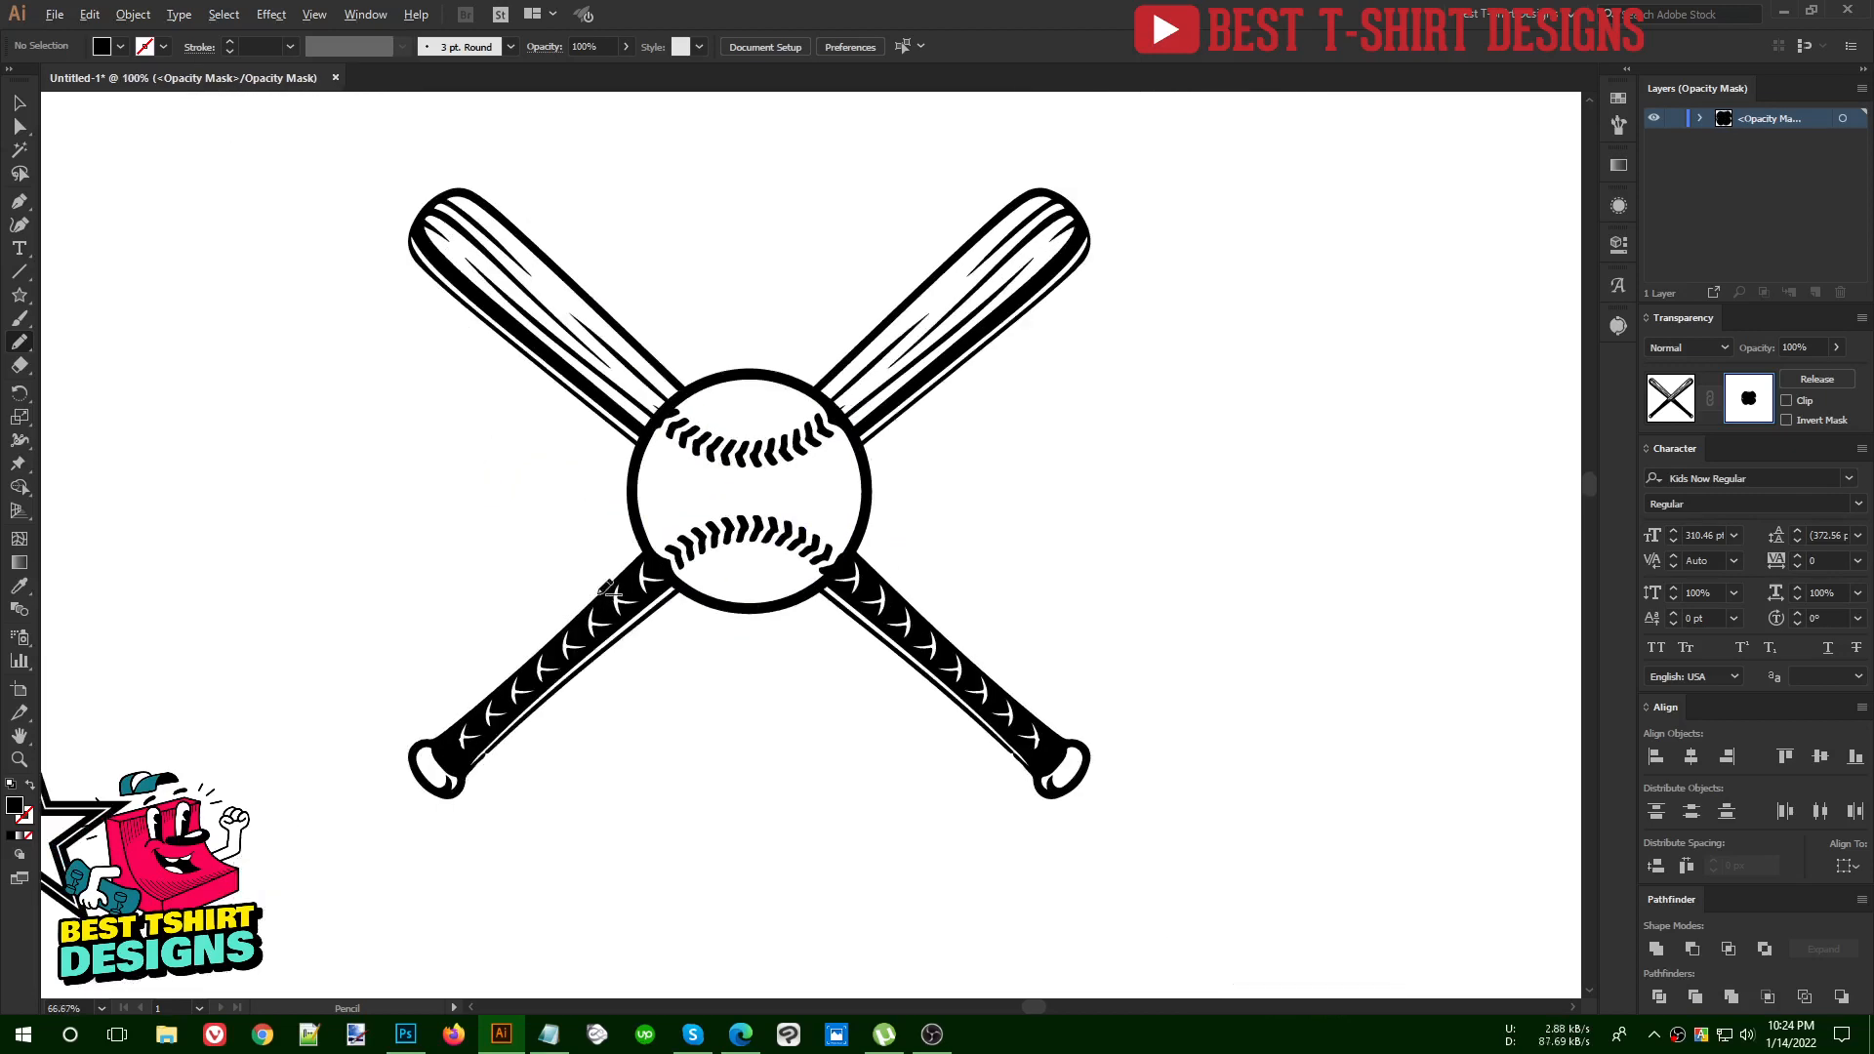
{"action": "scroll", "coordinate": [599, 593], "scroll_direction": "up", "scroll_amount": 3}
{"action": "mouse_move", "coordinate": [765, 346]}
{"action": "left_mouse_down"}
{"action": "mouse_move", "coordinate": [737, 382]}
{"action": "mouse_move", "coordinate": [722, 468]}
{"action": "mouse_move", "coordinate": [796, 550]}
{"action": "mouse_move", "coordinate": [918, 590]}
{"action": "left_mouse_up"}
{"action": "scroll", "coordinate": [418, 585], "scroll_direction": "down", "scroll_amount": 3}
{"action": "key", "text": "v"}
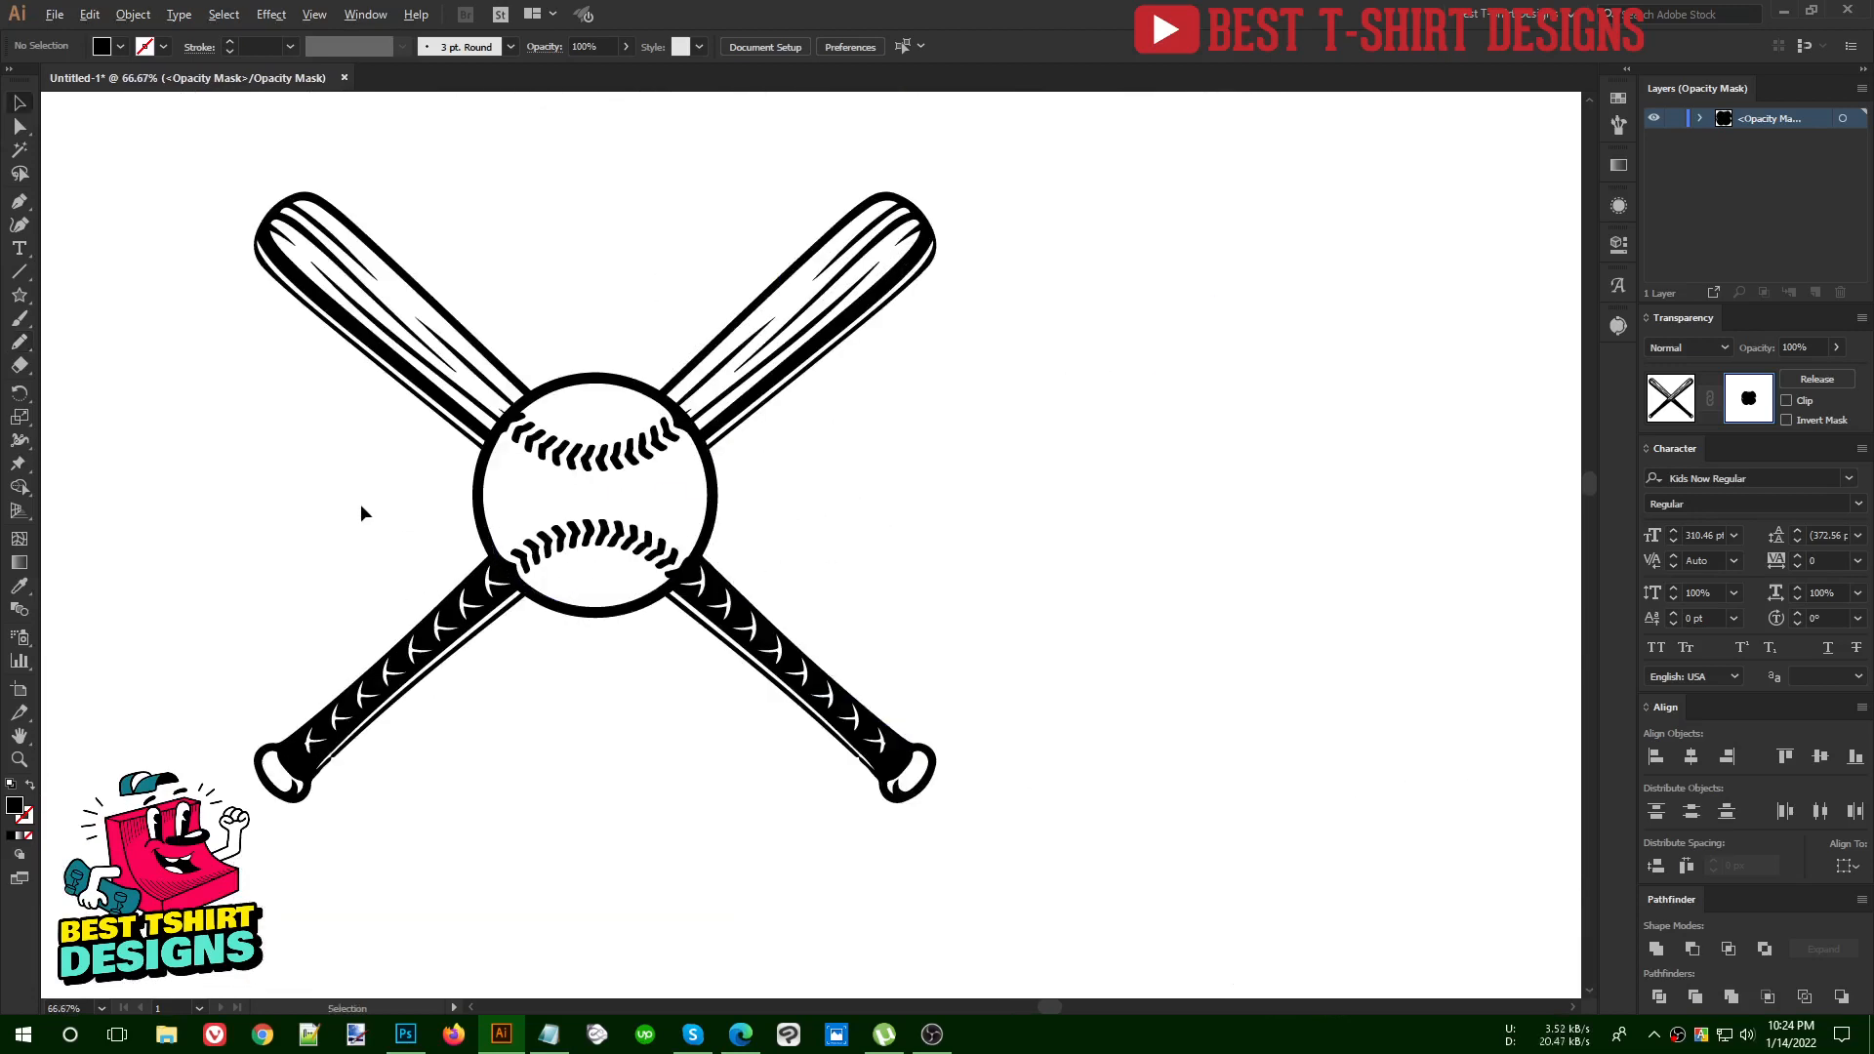
Select the black shapes in the opacity mask to examine their coverage inside the baseball
{"action": "scroll", "coordinate": [360, 513], "scroll_direction": "up", "scroll_amount": 1}
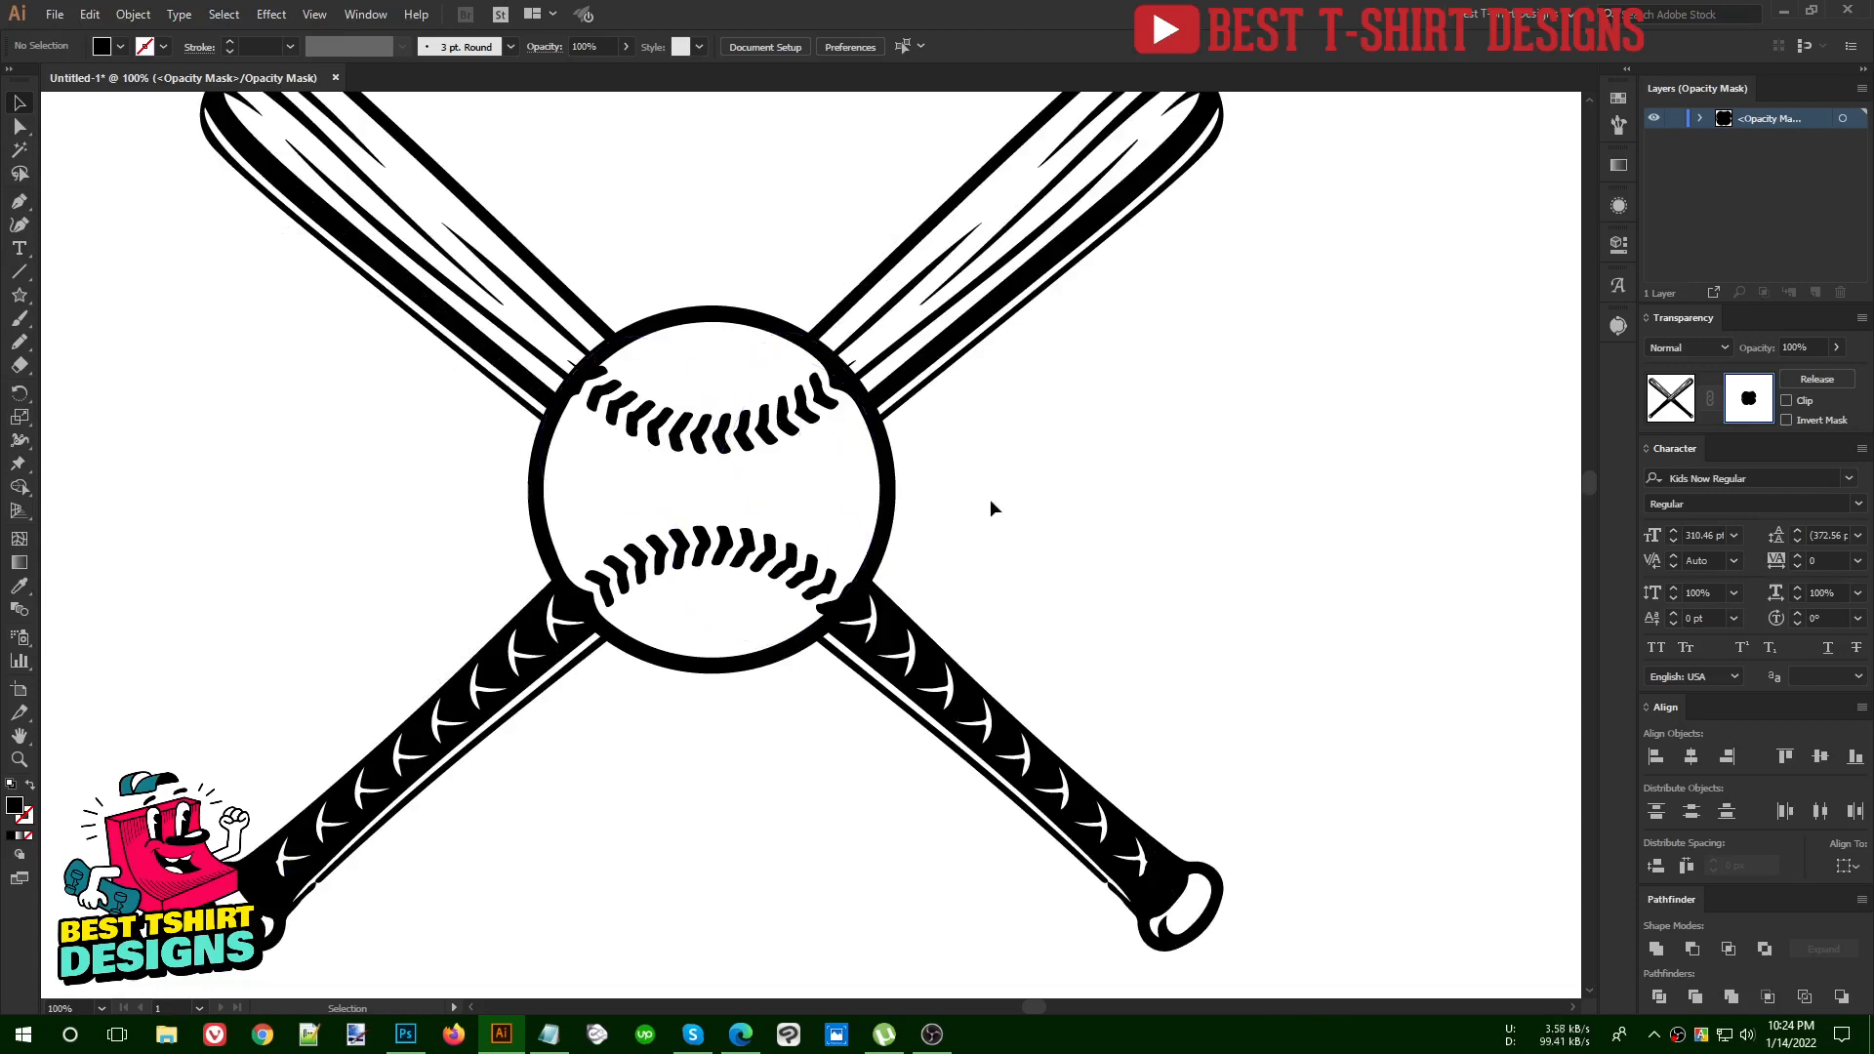
{"action": "mouse_move", "coordinate": [997, 812]}
{"action": "left_mouse_down"}
{"action": "mouse_move", "coordinate": [481, 334]}
{"action": "mouse_move", "coordinate": [404, 297]}
{"action": "left_mouse_up"}
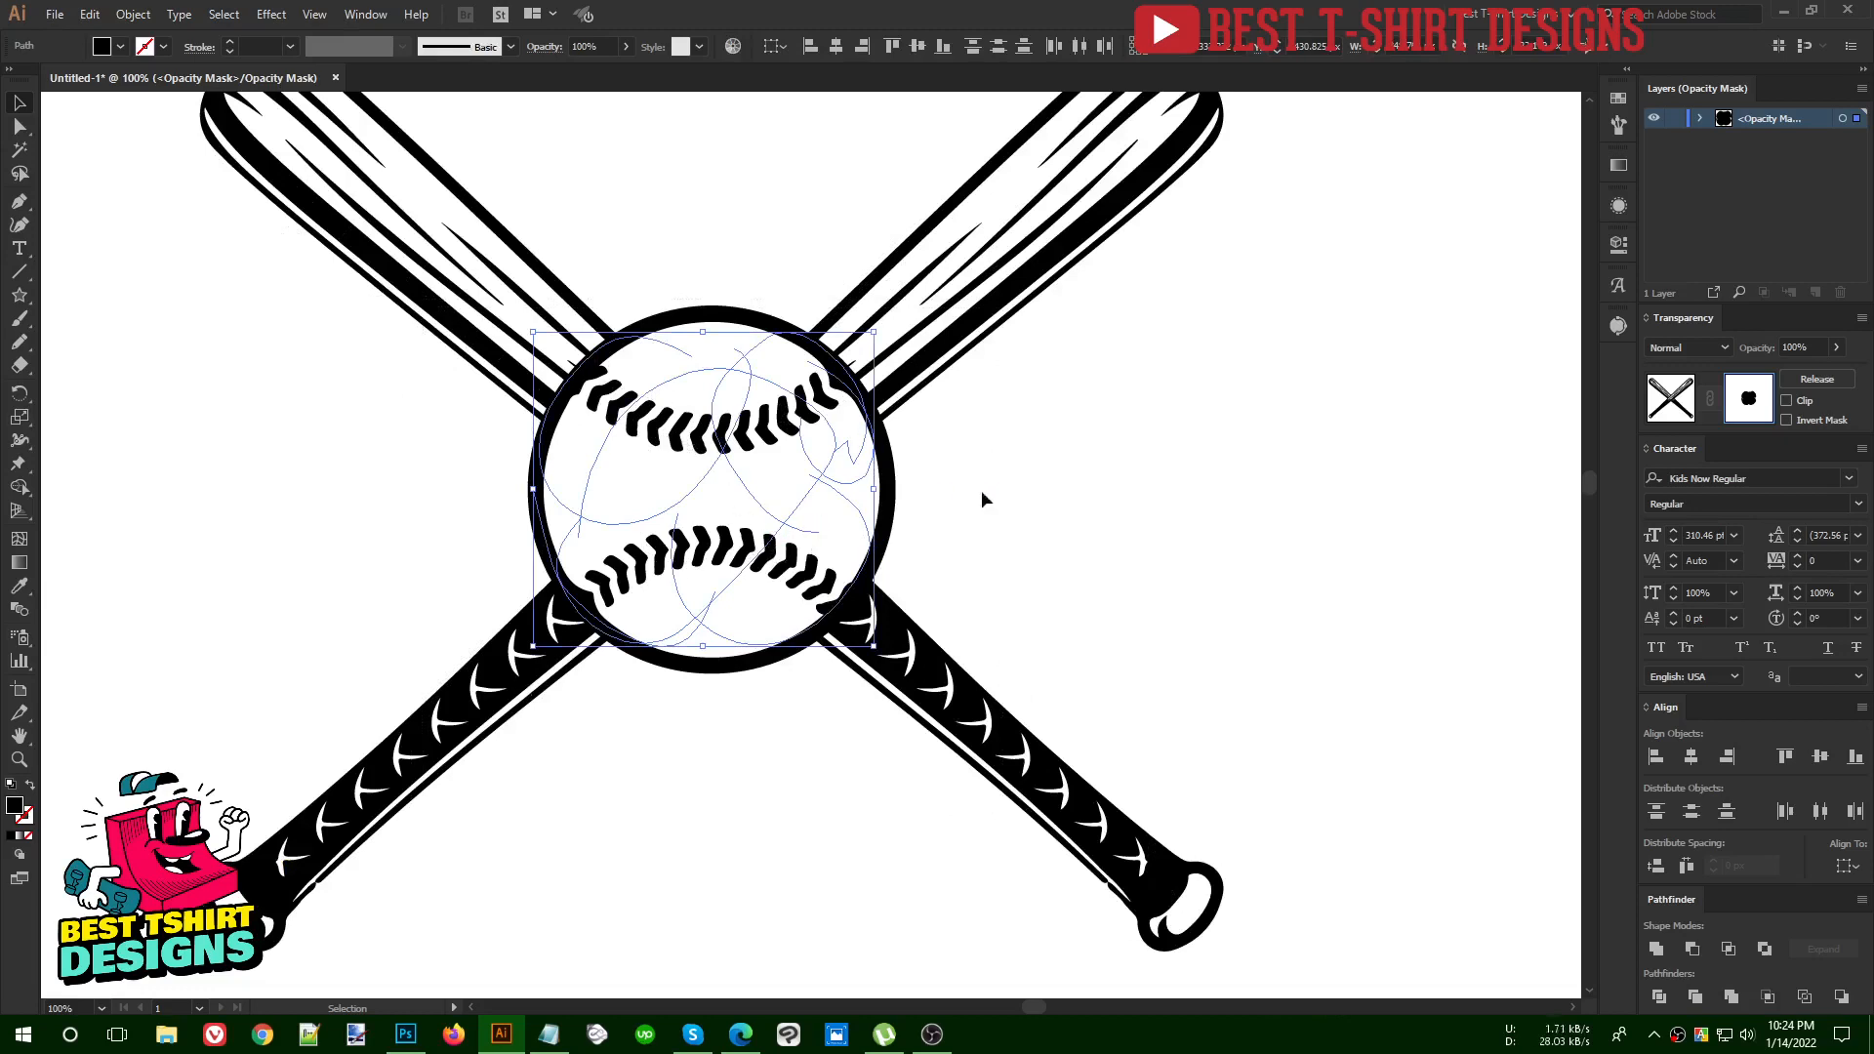
{"action": "left_click", "coordinate": [1010, 498]}
{"action": "left_click_drag", "start_coordinate": [949, 529], "coordinate": [1045, 529]}
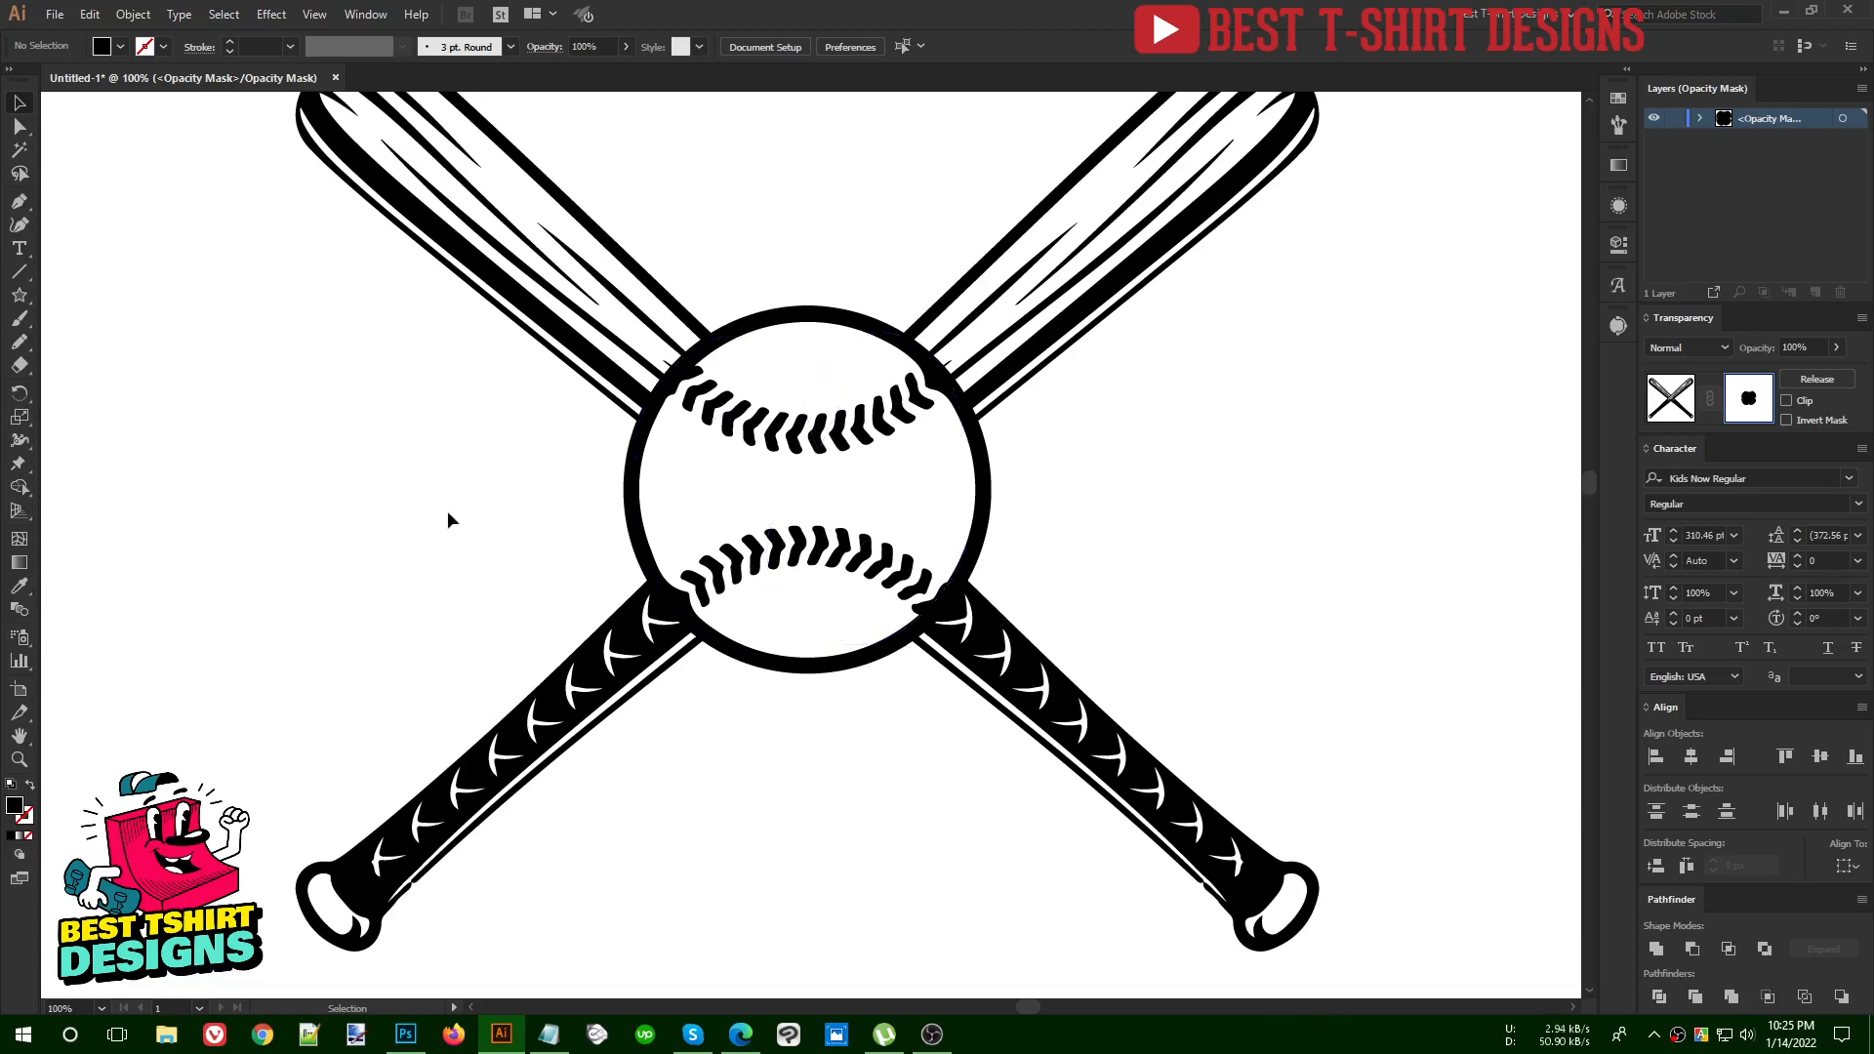
Leave opacity mask editing on the crossed bats and select the baseball group
{"action": "left_click", "coordinate": [1670, 397]}
{"action": "left_click", "coordinate": [1173, 529]}
{"action": "left_click", "coordinate": [977, 502]}
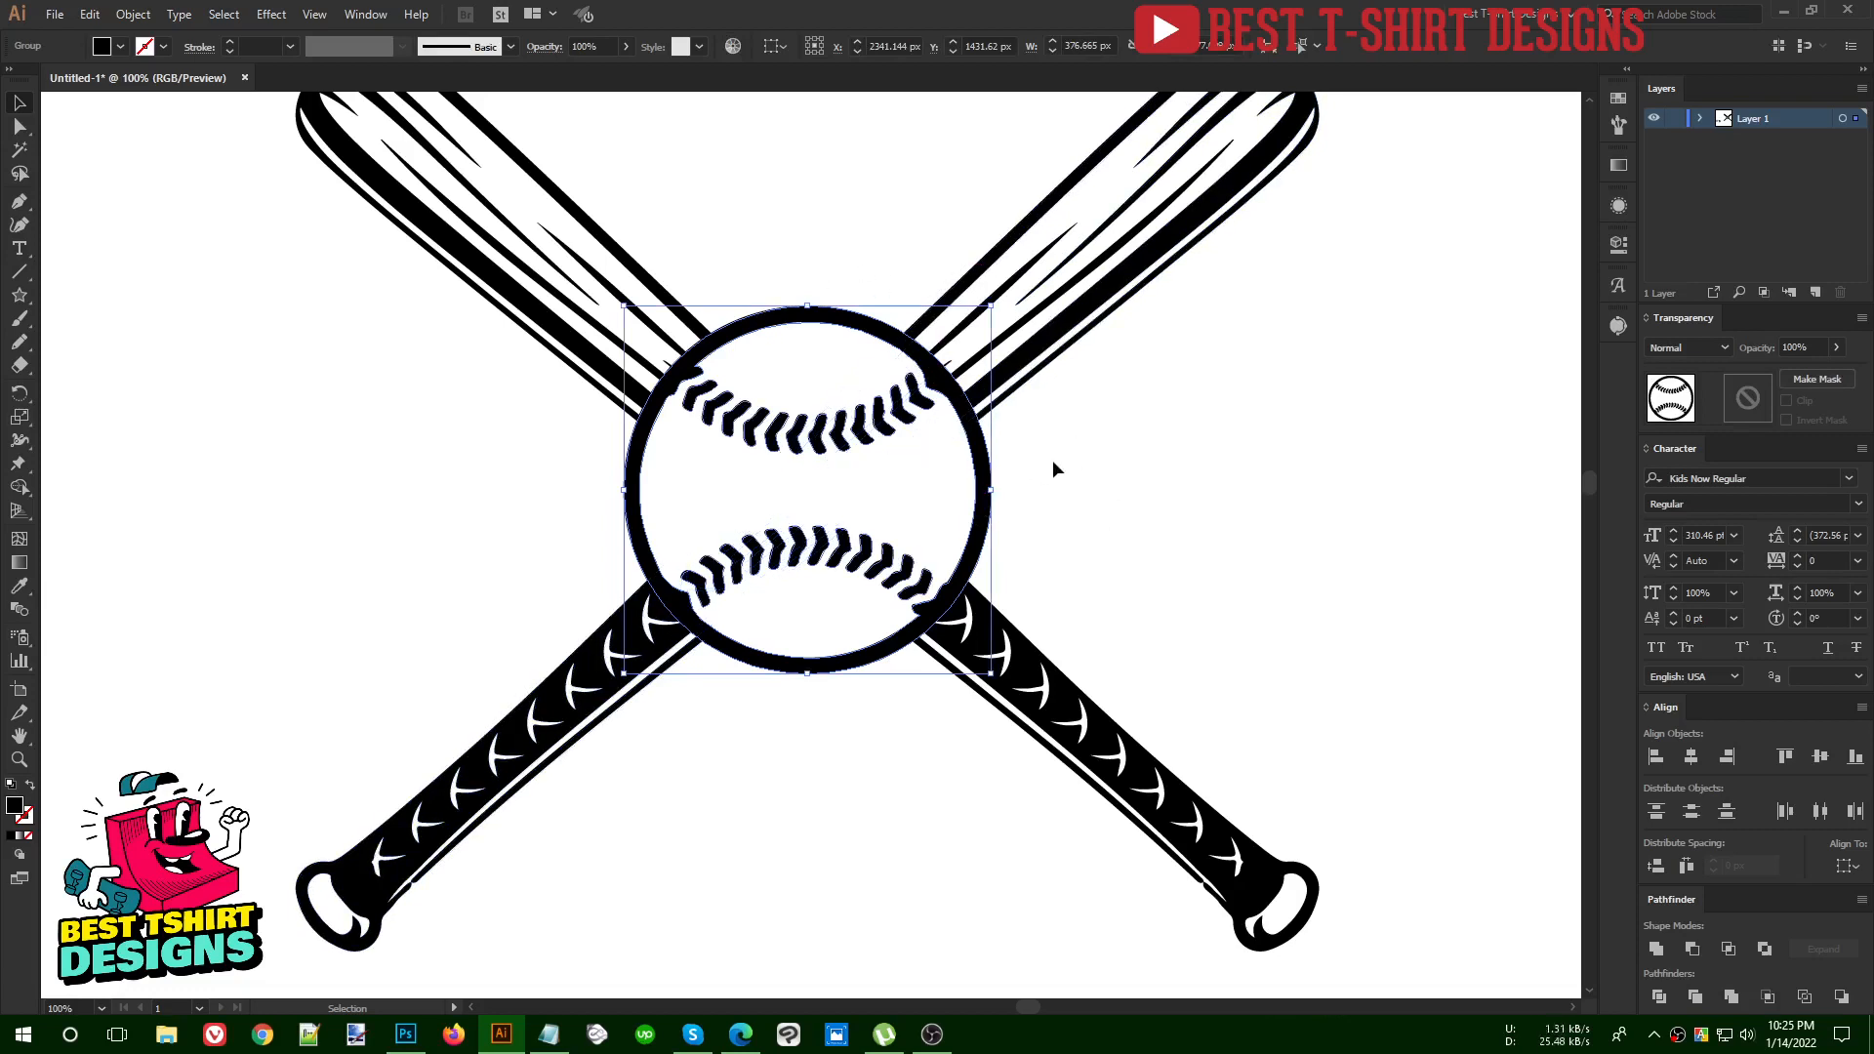
{"action": "key", "text": "ctrl+minus"}
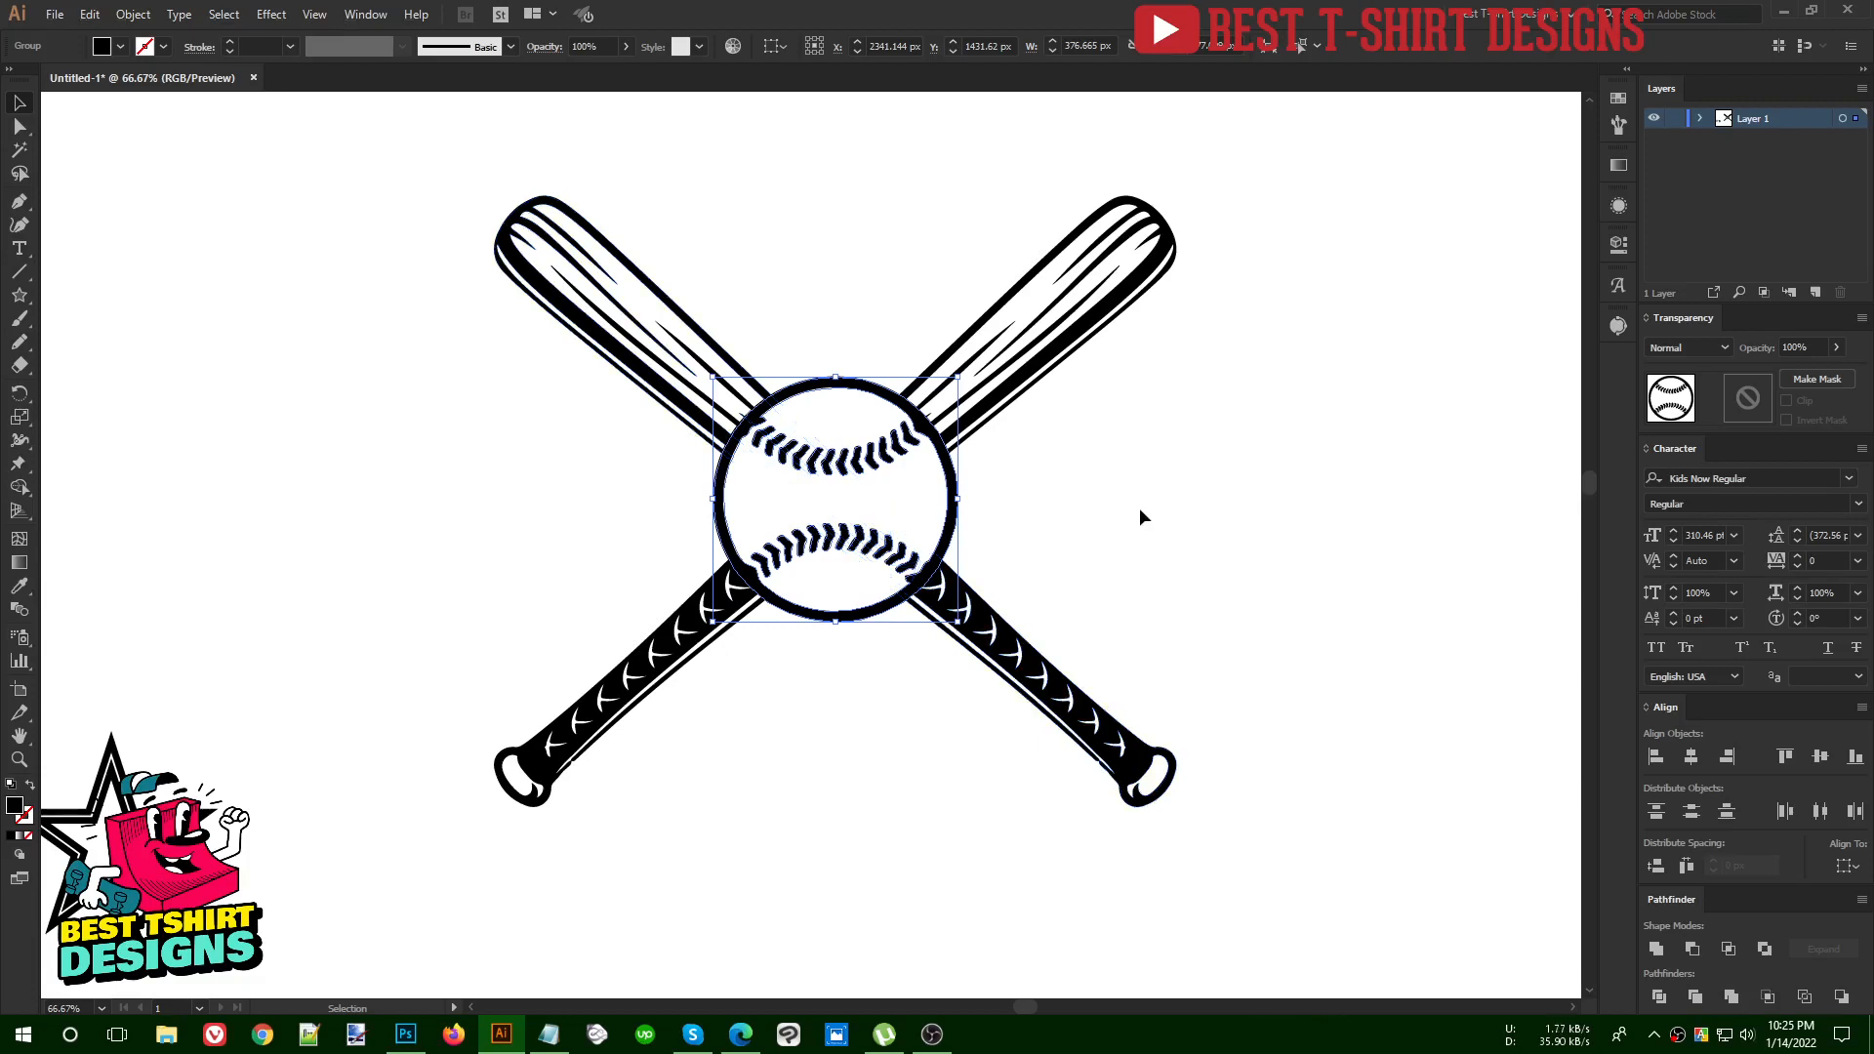
{"action": "key", "text": "ctrl+plus"}
{"action": "key", "text": "ctrl+plus"}
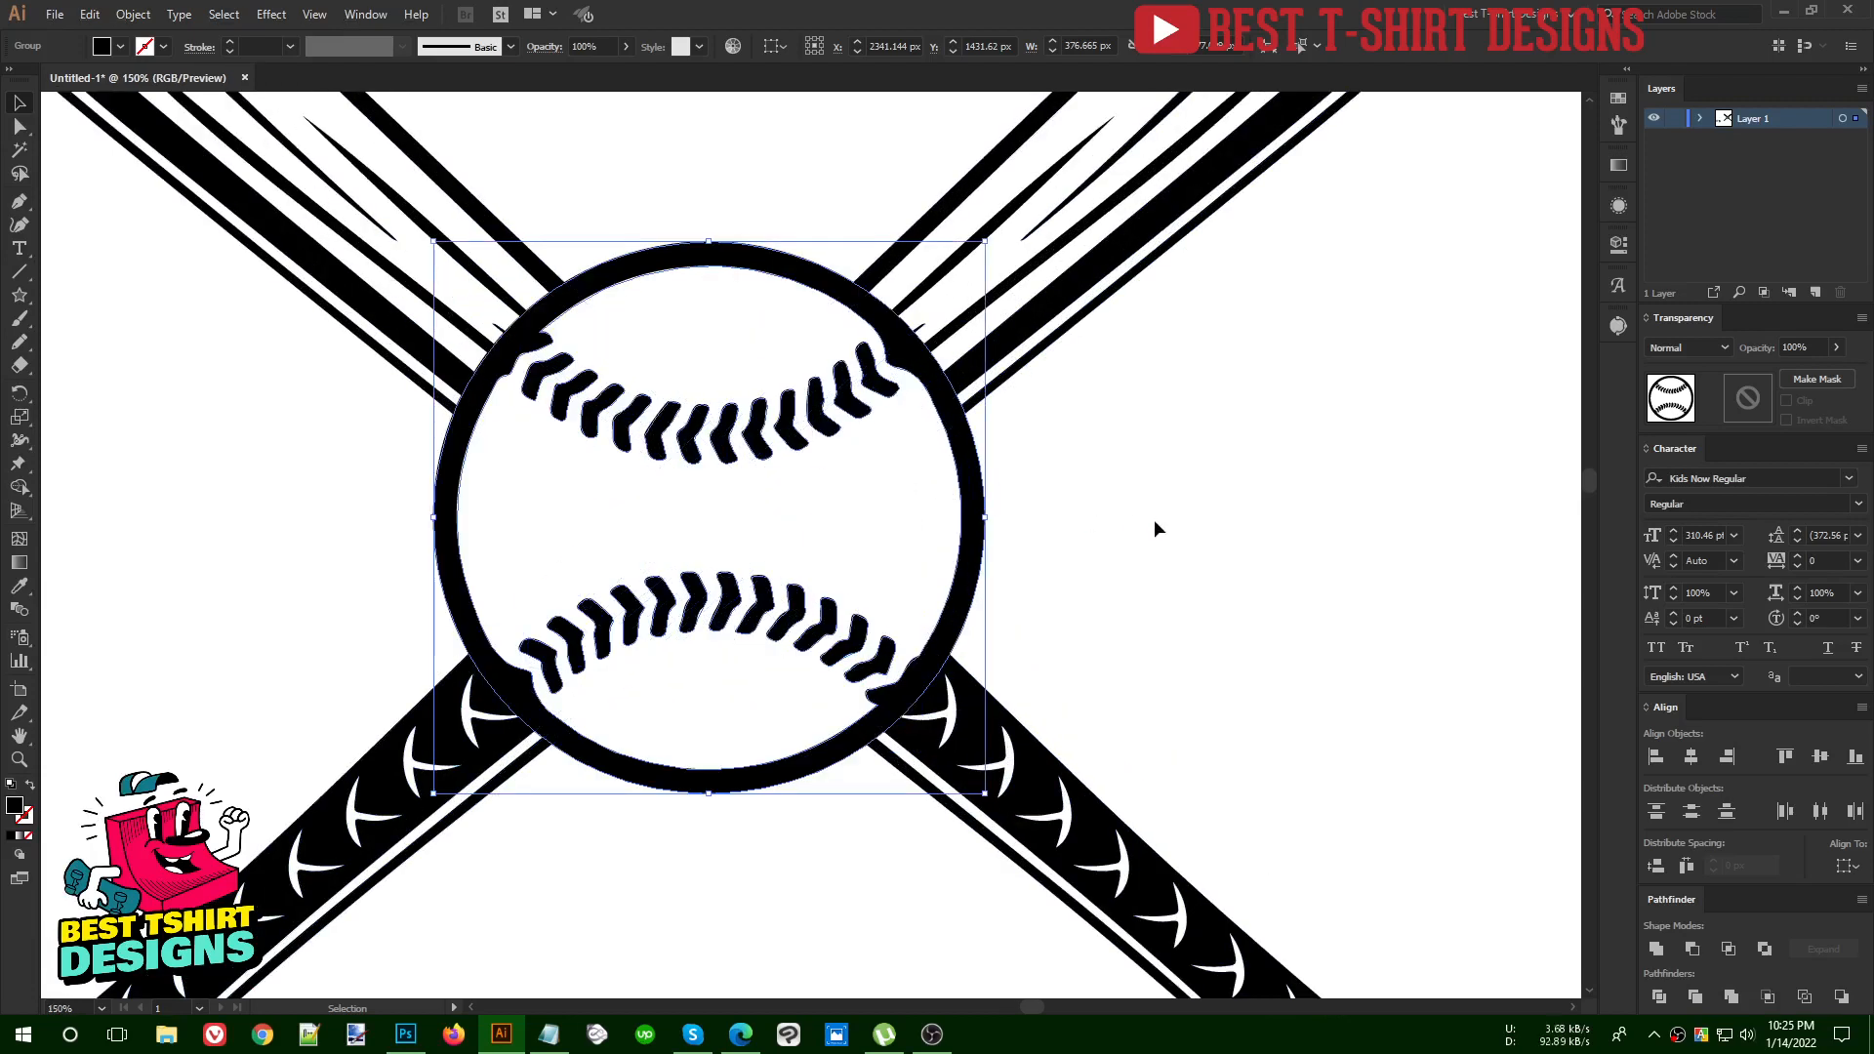
{"action": "left_click", "coordinate": [133, 16]}
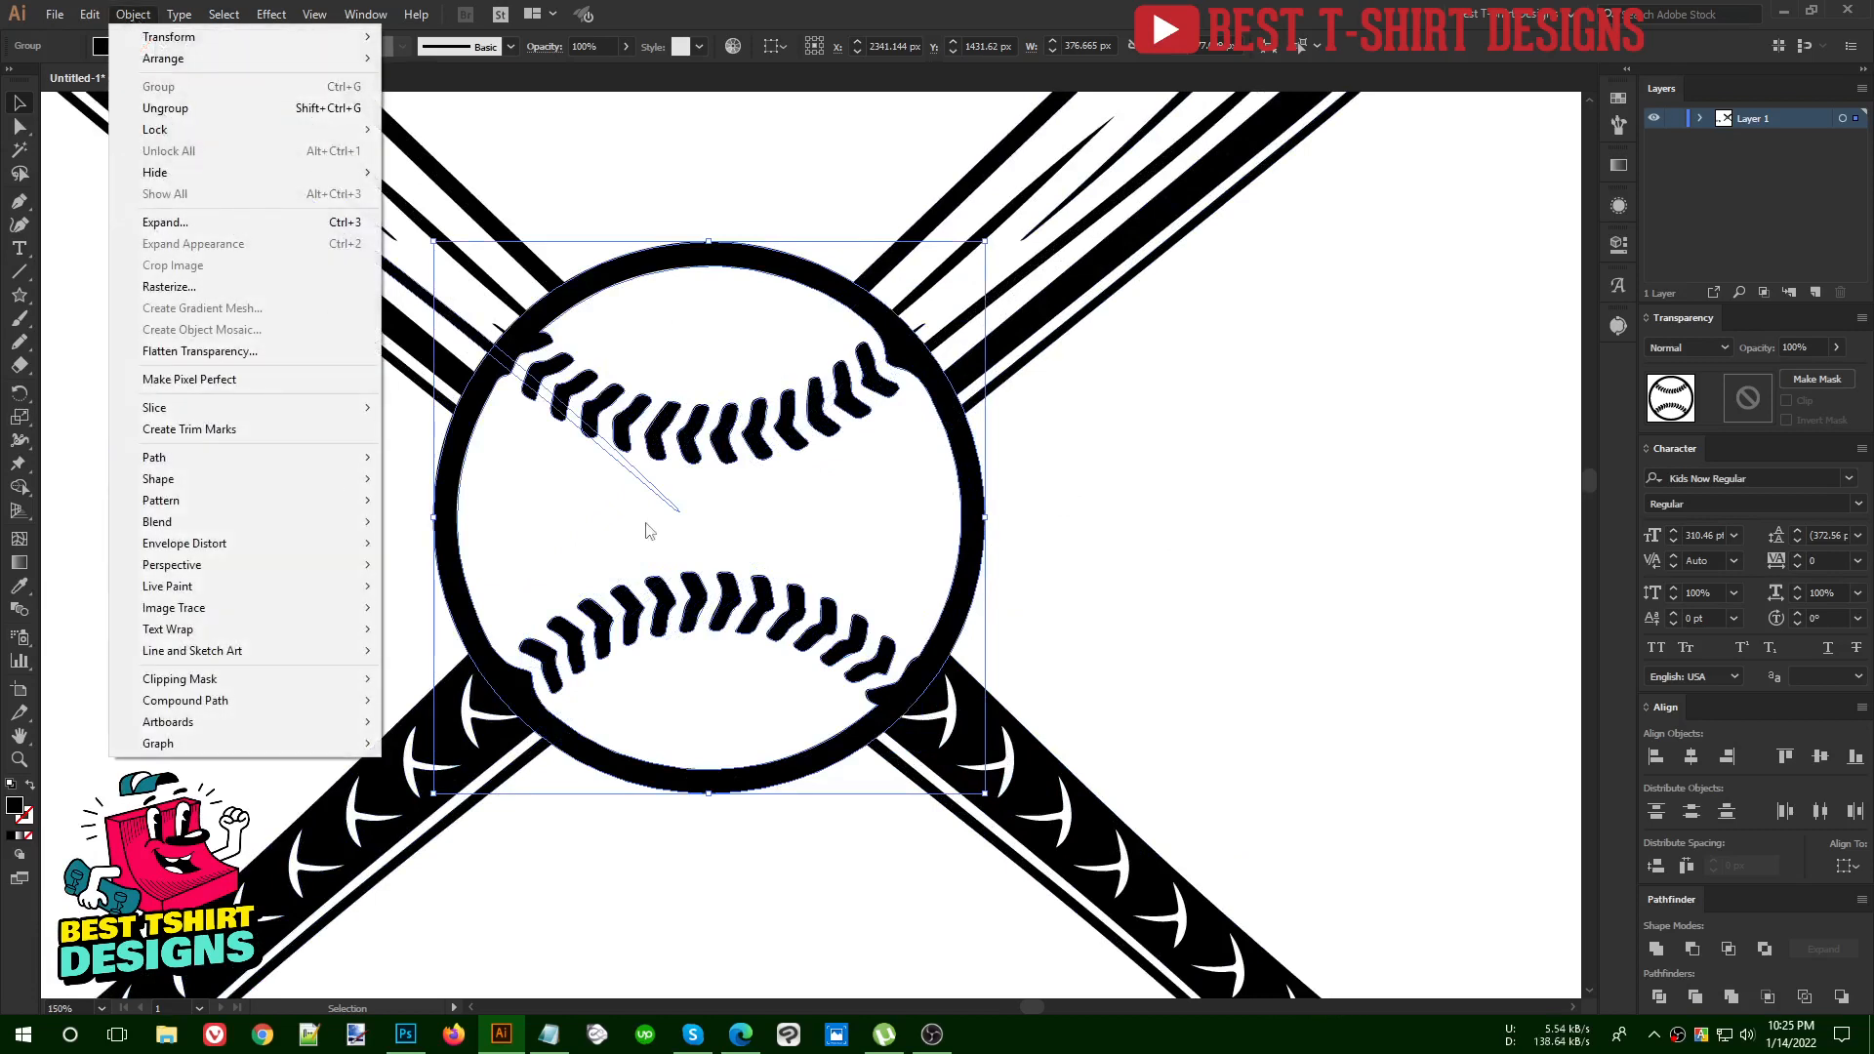
{"action": "left_click", "coordinate": [1237, 472]}
{"action": "left_click", "coordinate": [981, 478]}
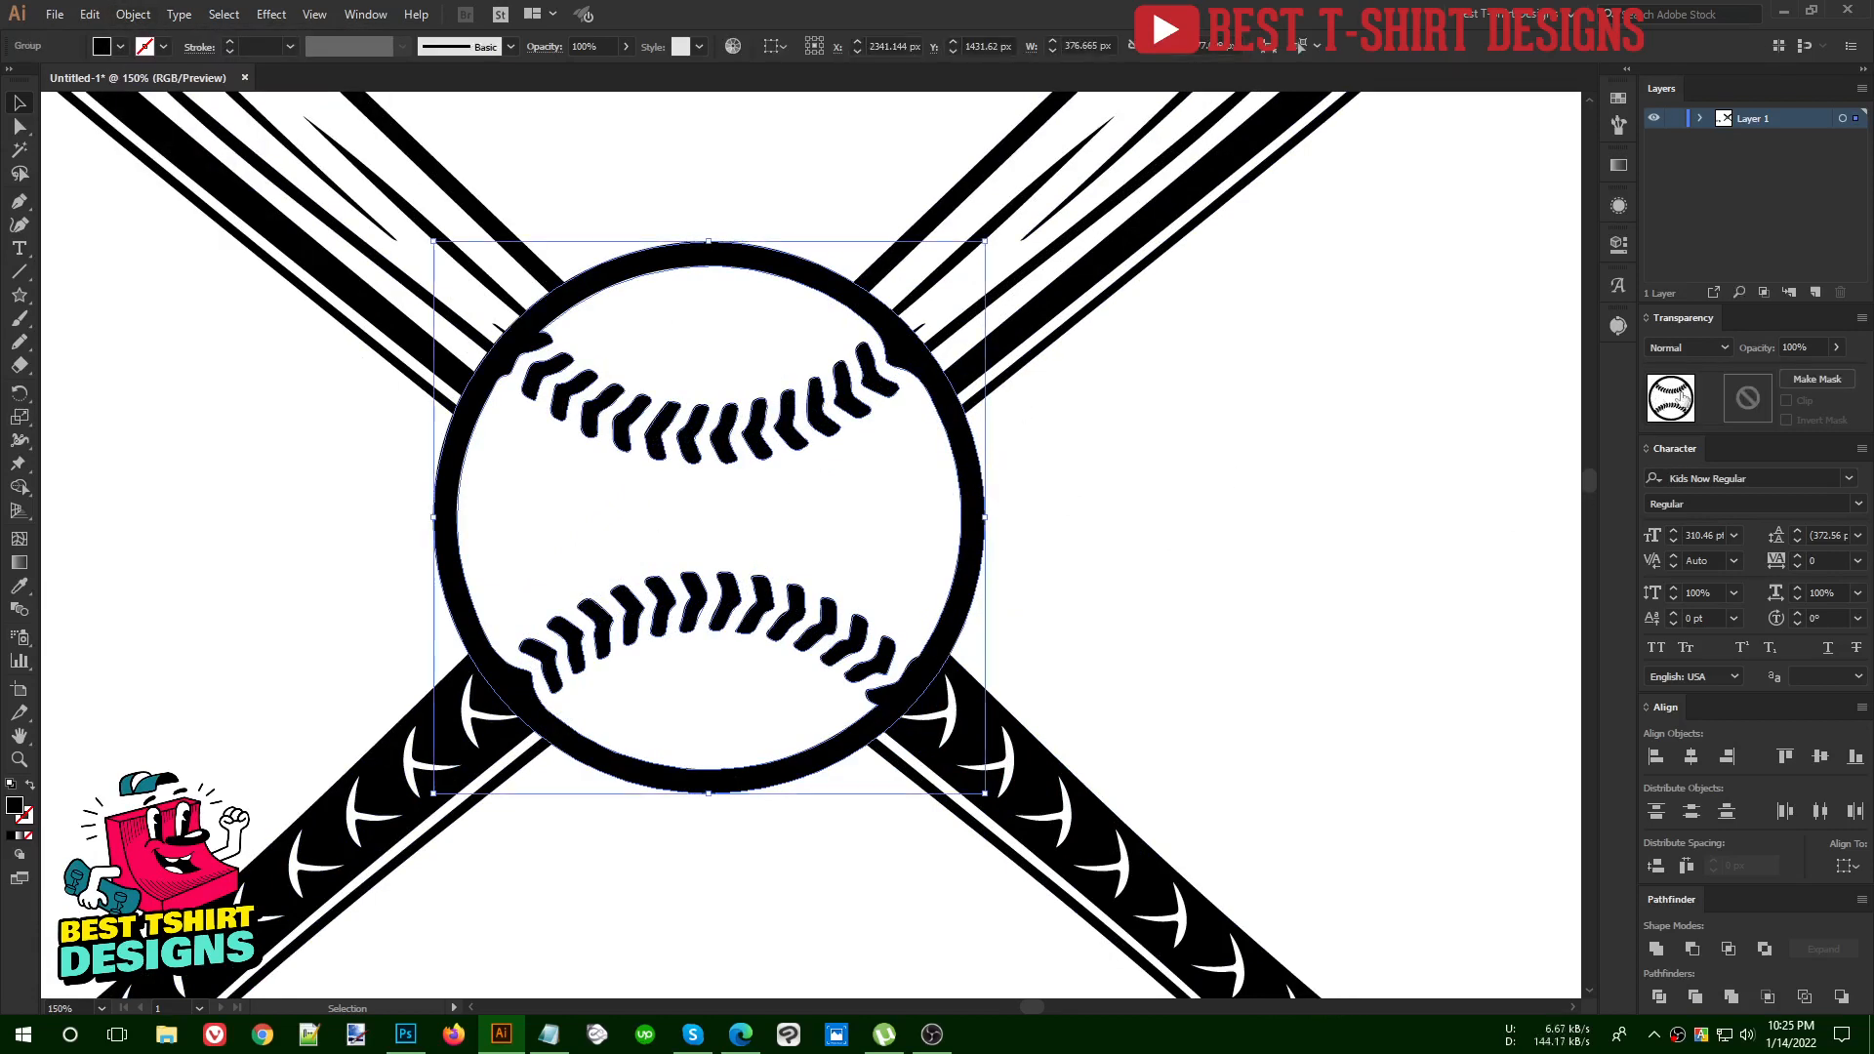
Offset the baseball's paths by 10 px with miter joins and a miter limit of 4, using the preview
{"action": "left_click", "coordinate": [136, 16]}
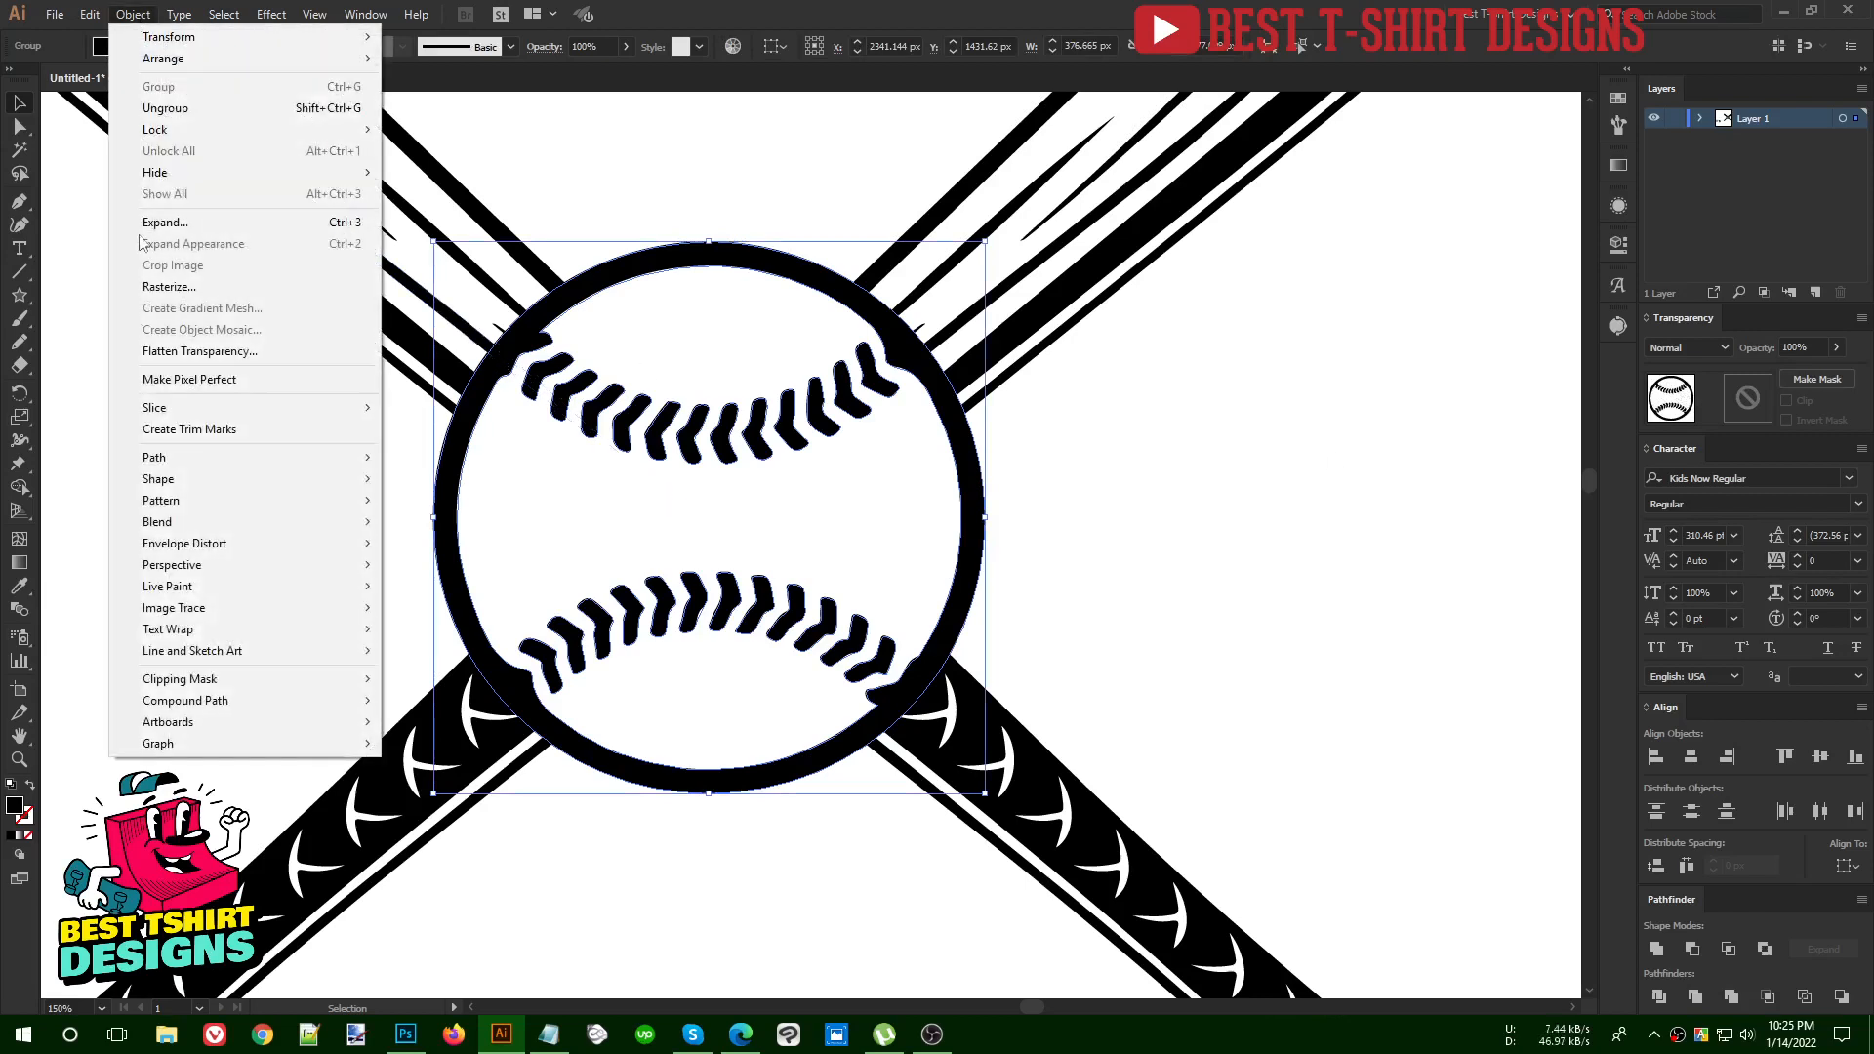
{"action": "mouse_move", "coordinate": [166, 461]}
{"action": "left_click", "coordinate": [424, 530]}
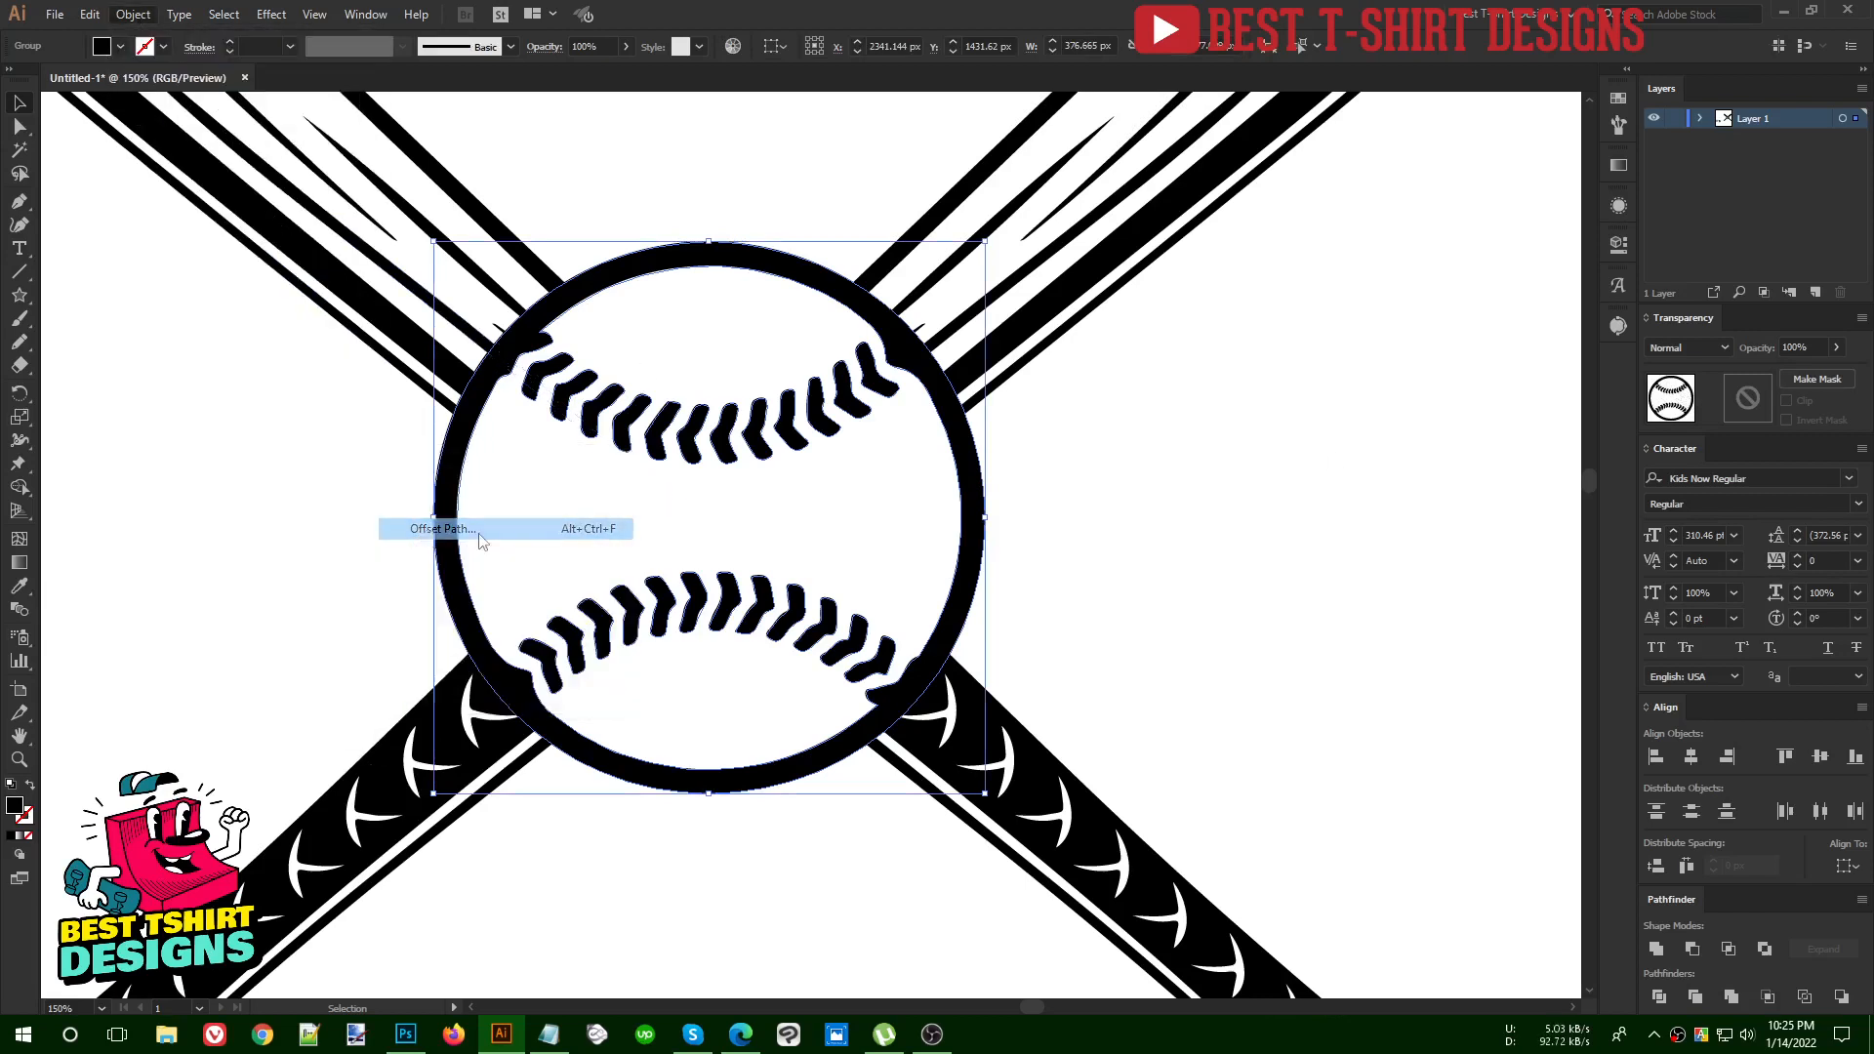
{"action": "left_click", "coordinate": [1217, 298]}
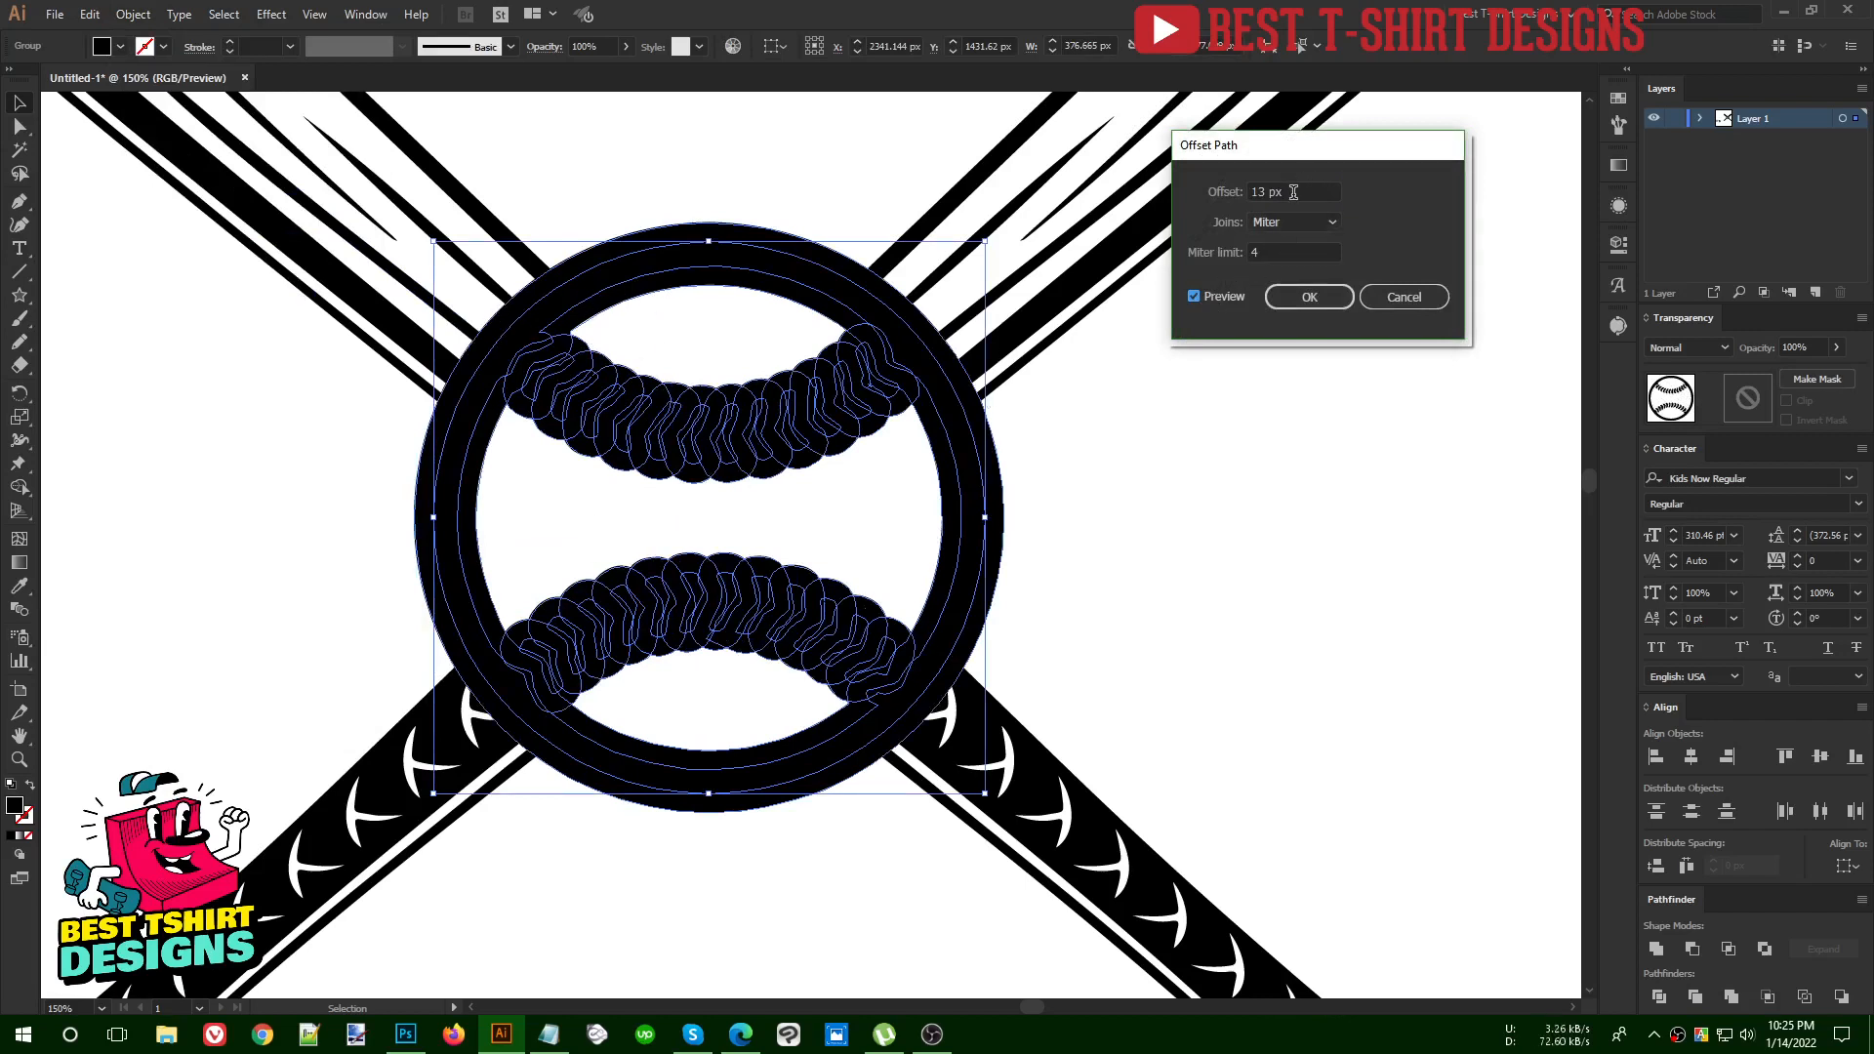
{"action": "scroll", "coordinate": [1293, 192], "scroll_direction": "down", "scroll_amount": 5}
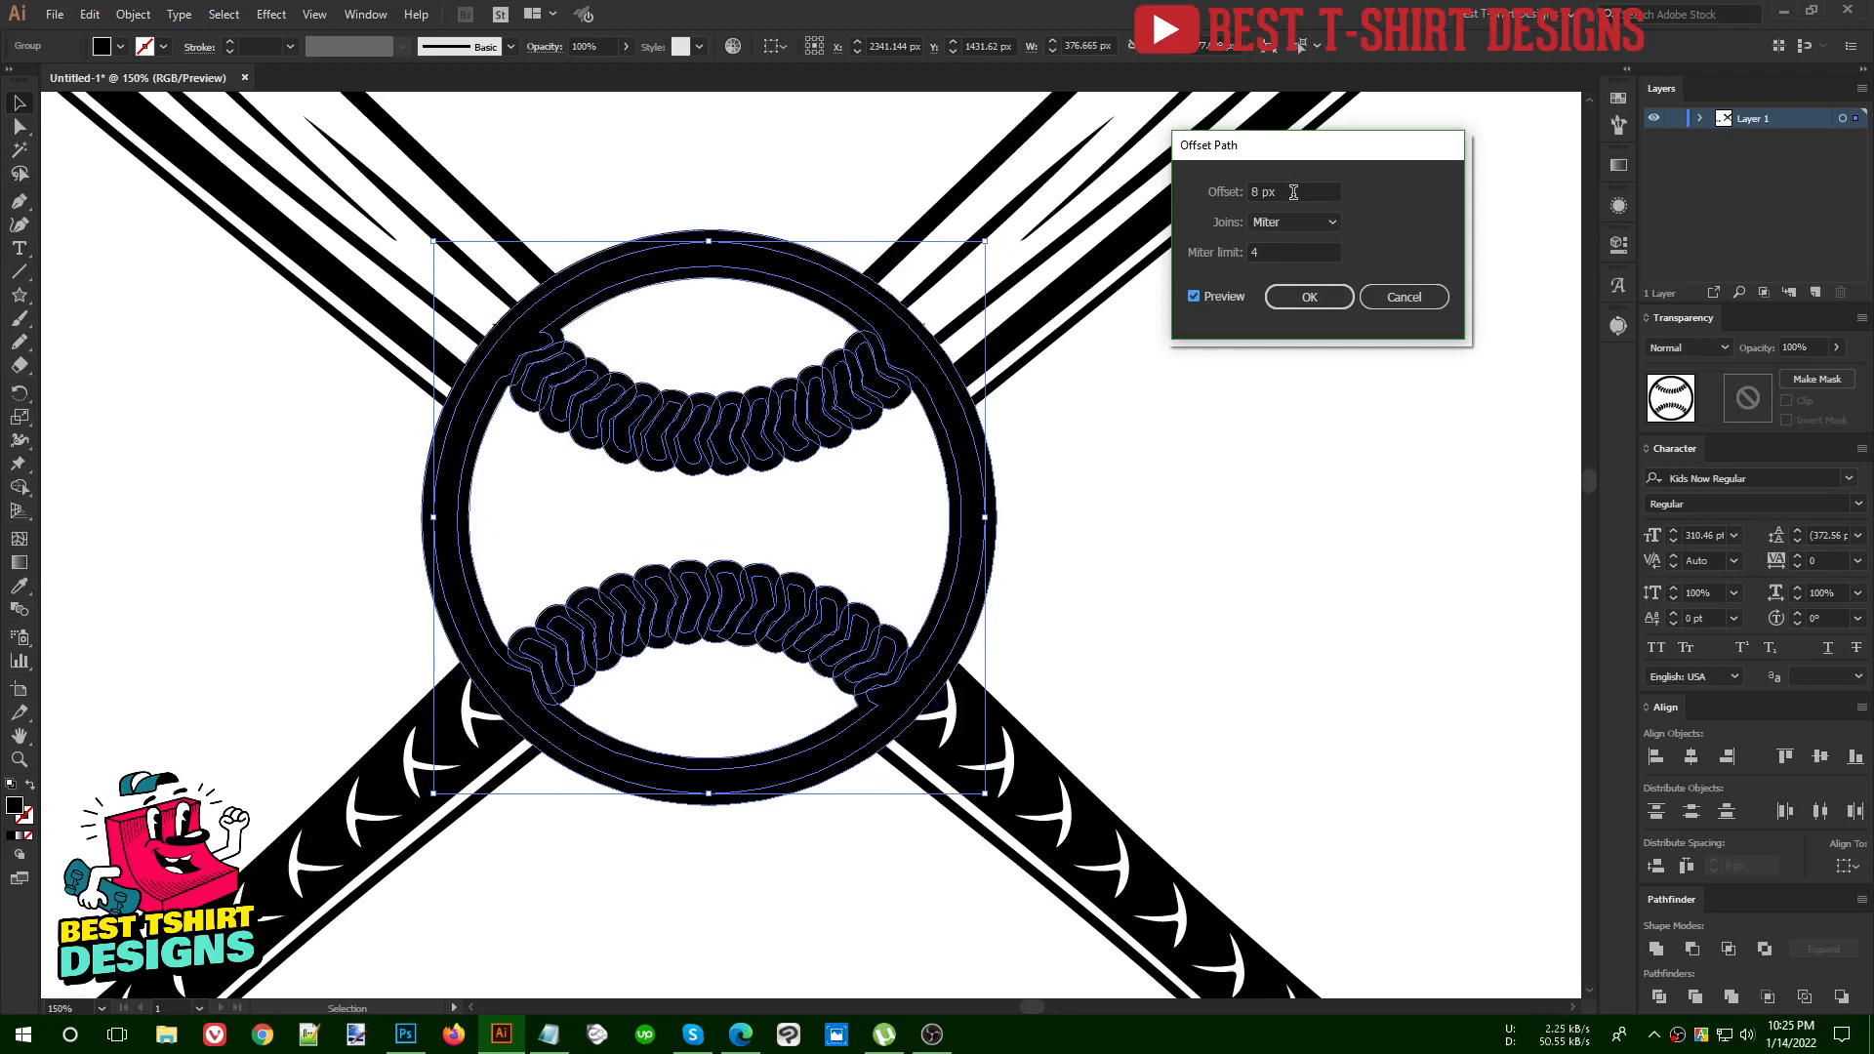
{"action": "scroll", "coordinate": [1293, 192], "scroll_direction": "up", "scroll_amount": 1}
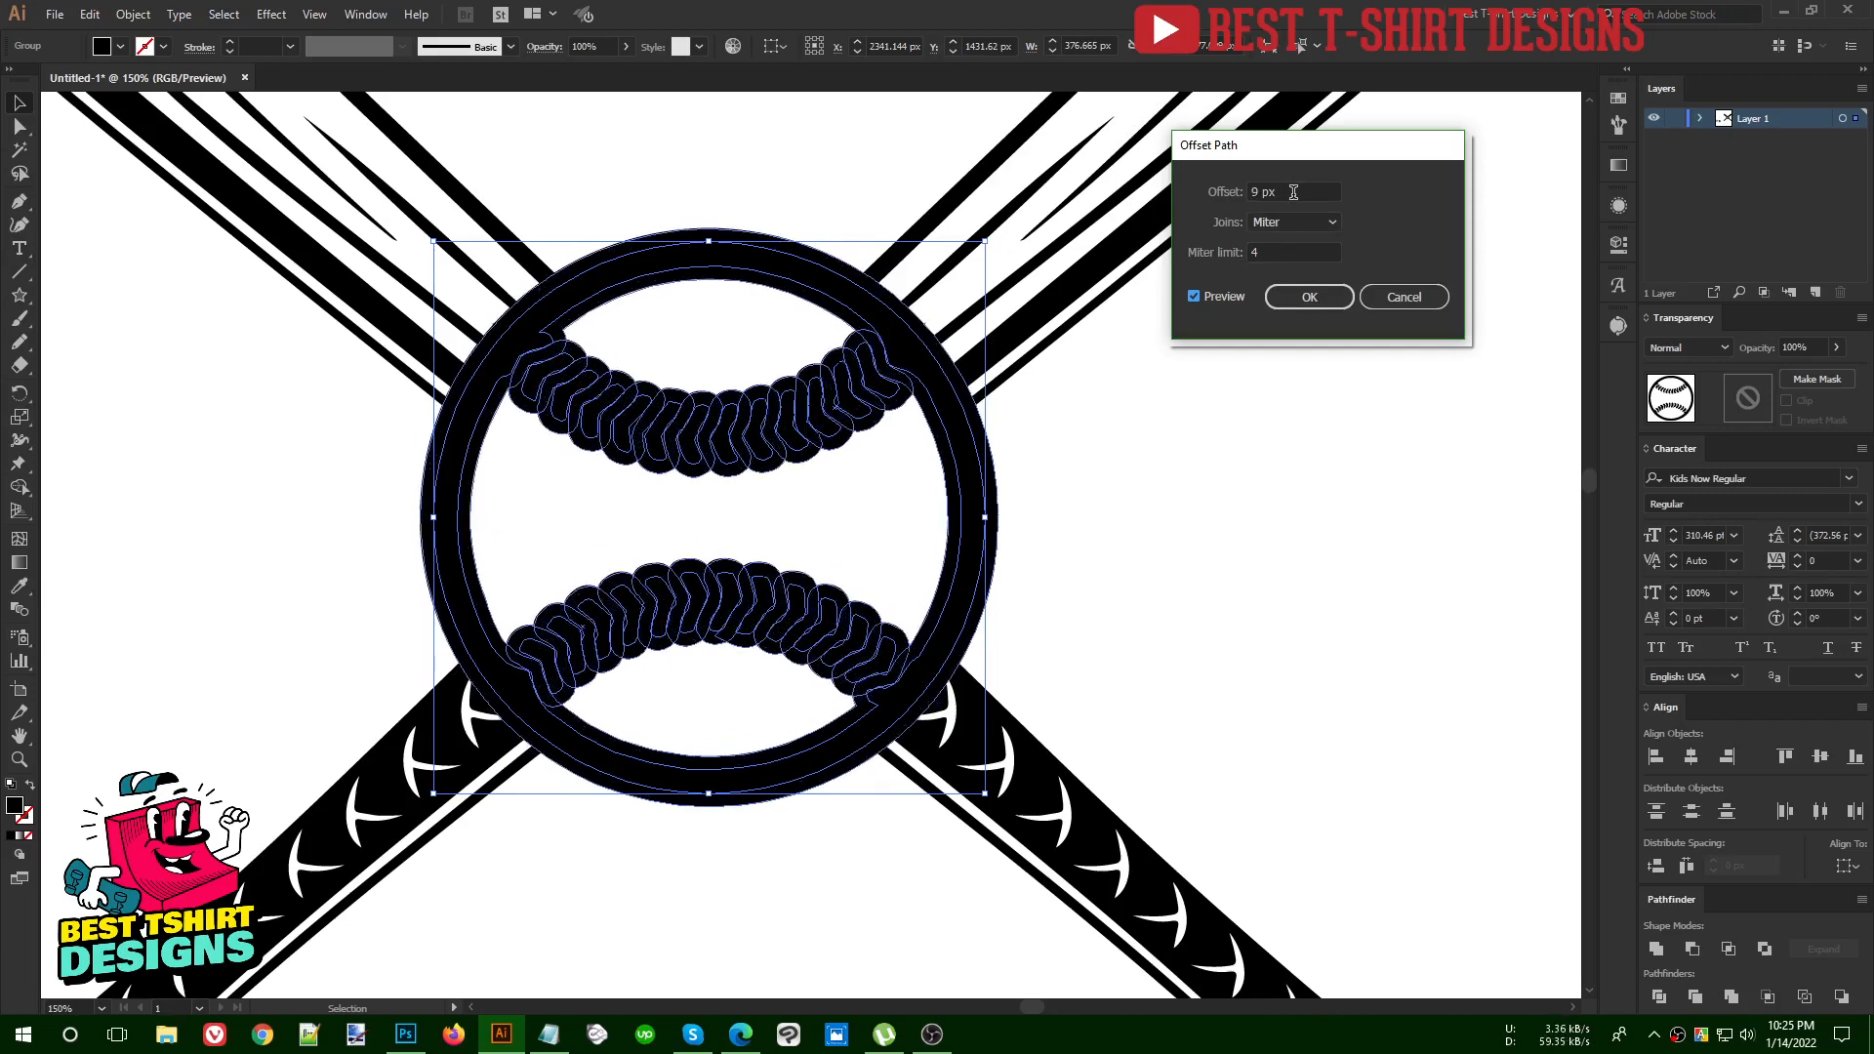
{"action": "scroll", "coordinate": [1293, 192], "scroll_direction": "up", "scroll_amount": 1}
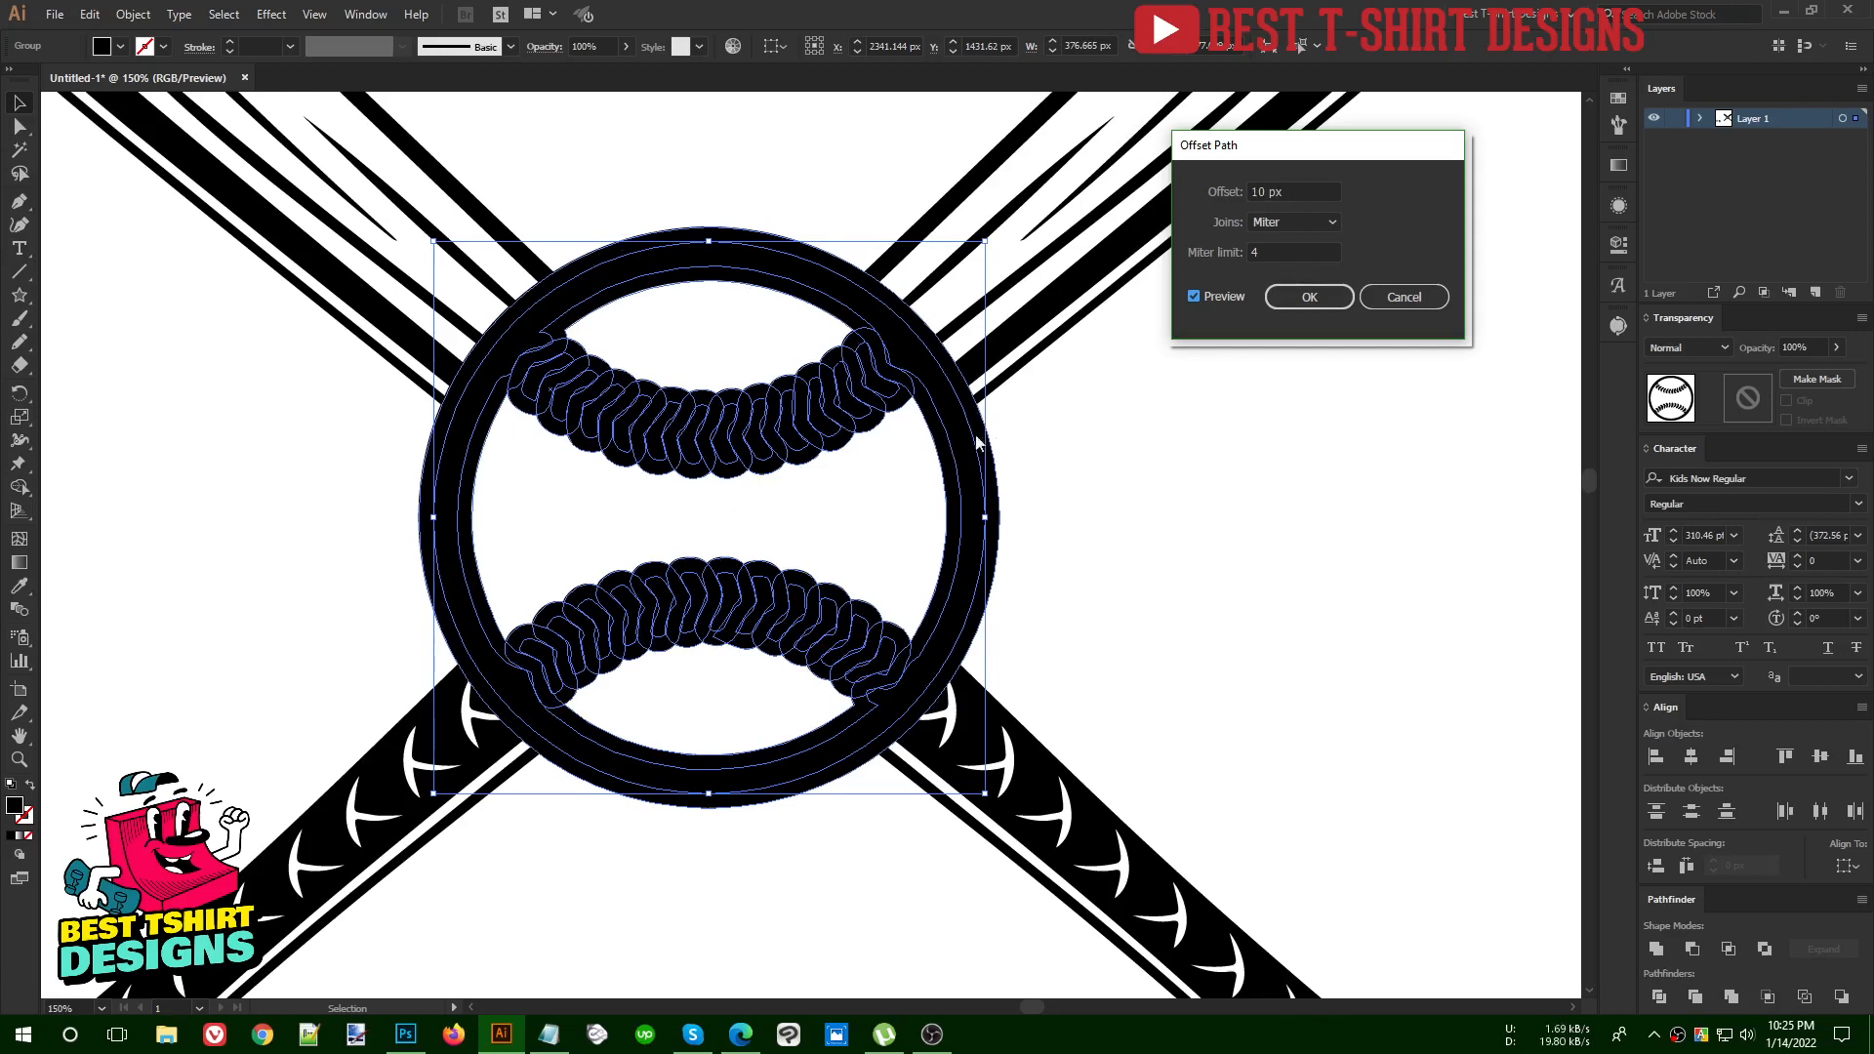
{"action": "left_click", "coordinate": [1317, 298]}
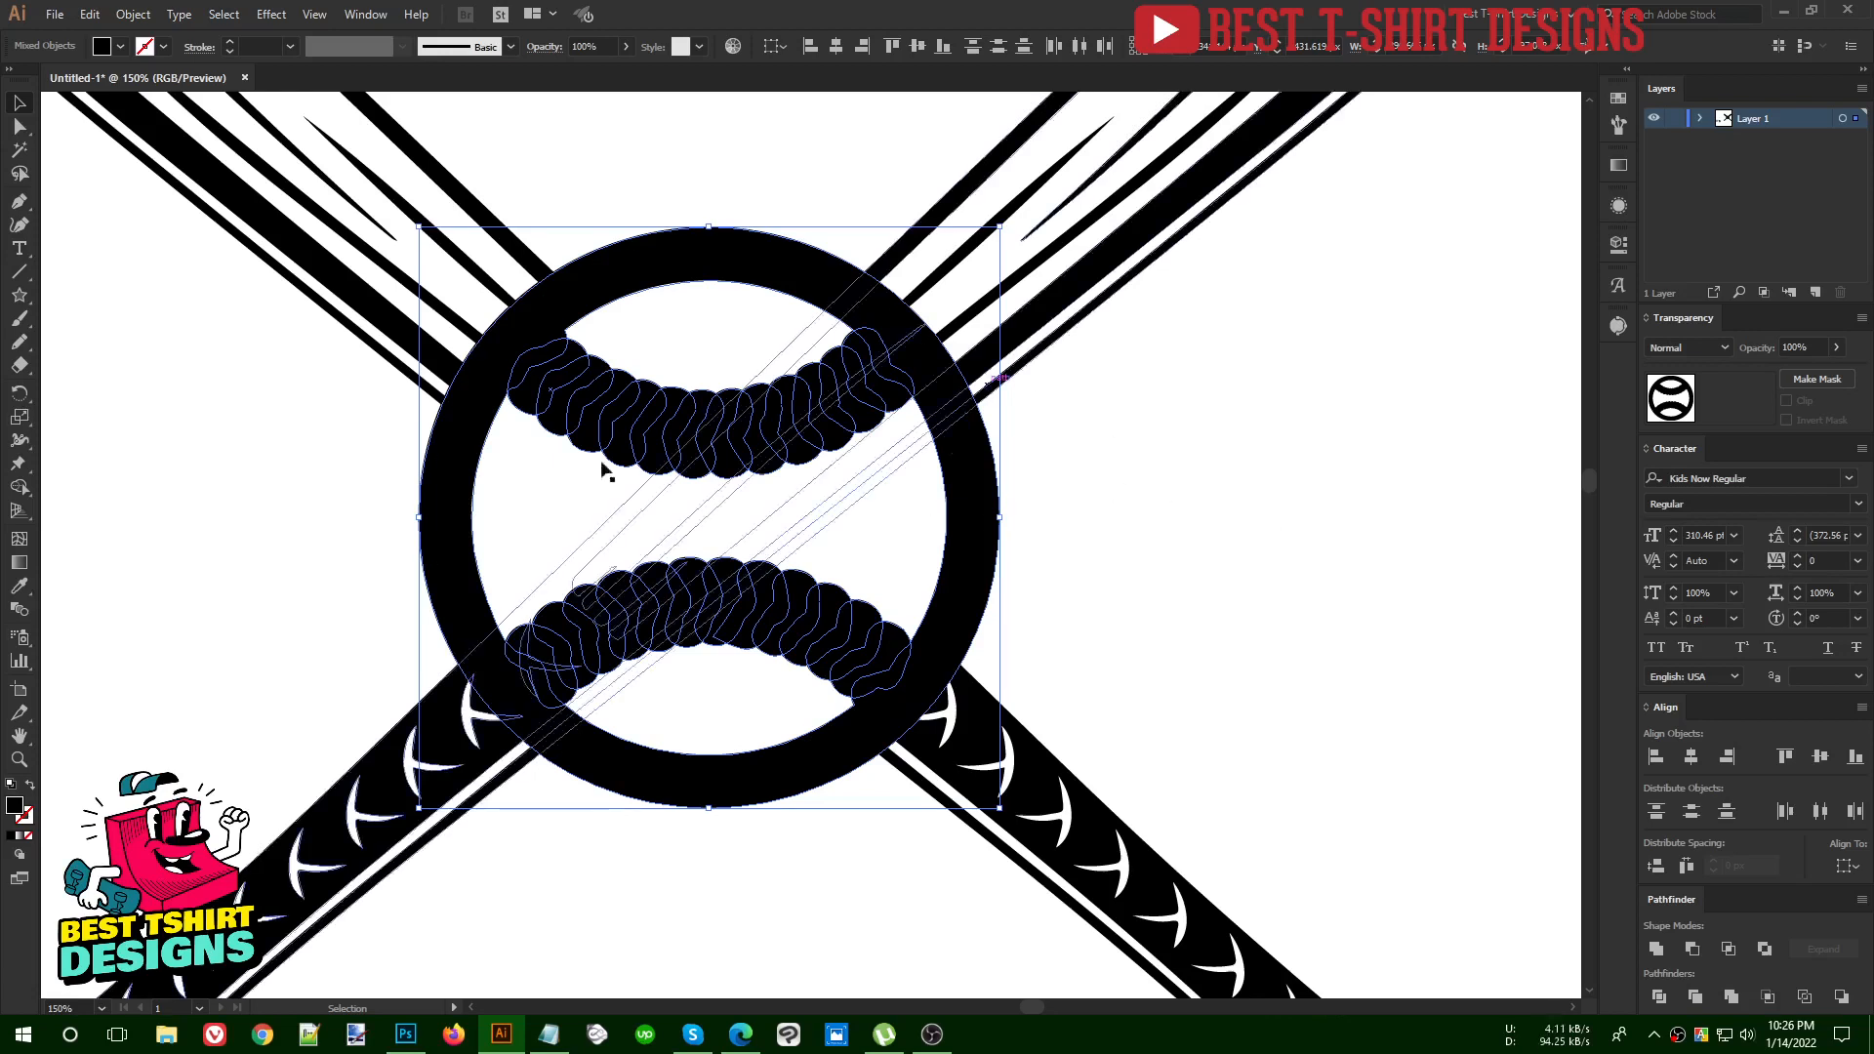
Check how the offset shapes and the original baseball are grouped, and undo the offset
{"action": "left_click", "coordinate": [1128, 417]}
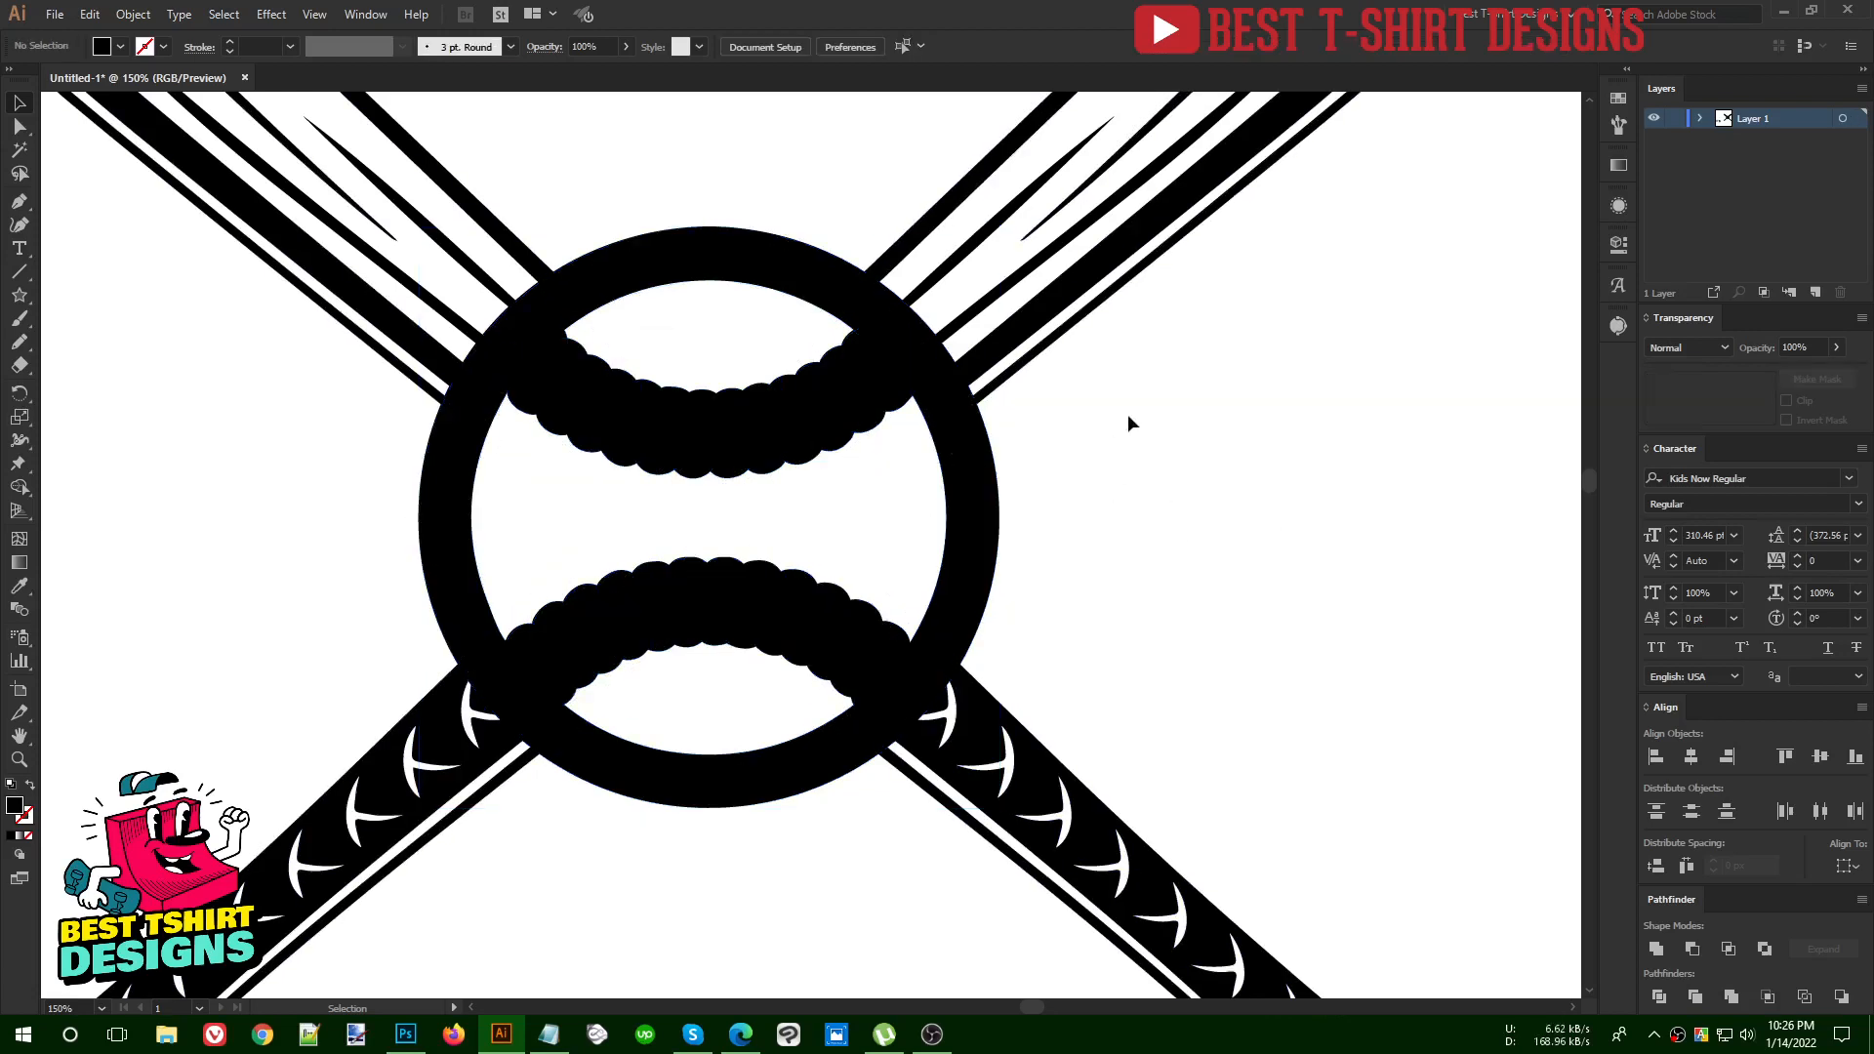
{"action": "left_click", "coordinate": [973, 467]}
{"action": "left_click", "coordinate": [1069, 535]}
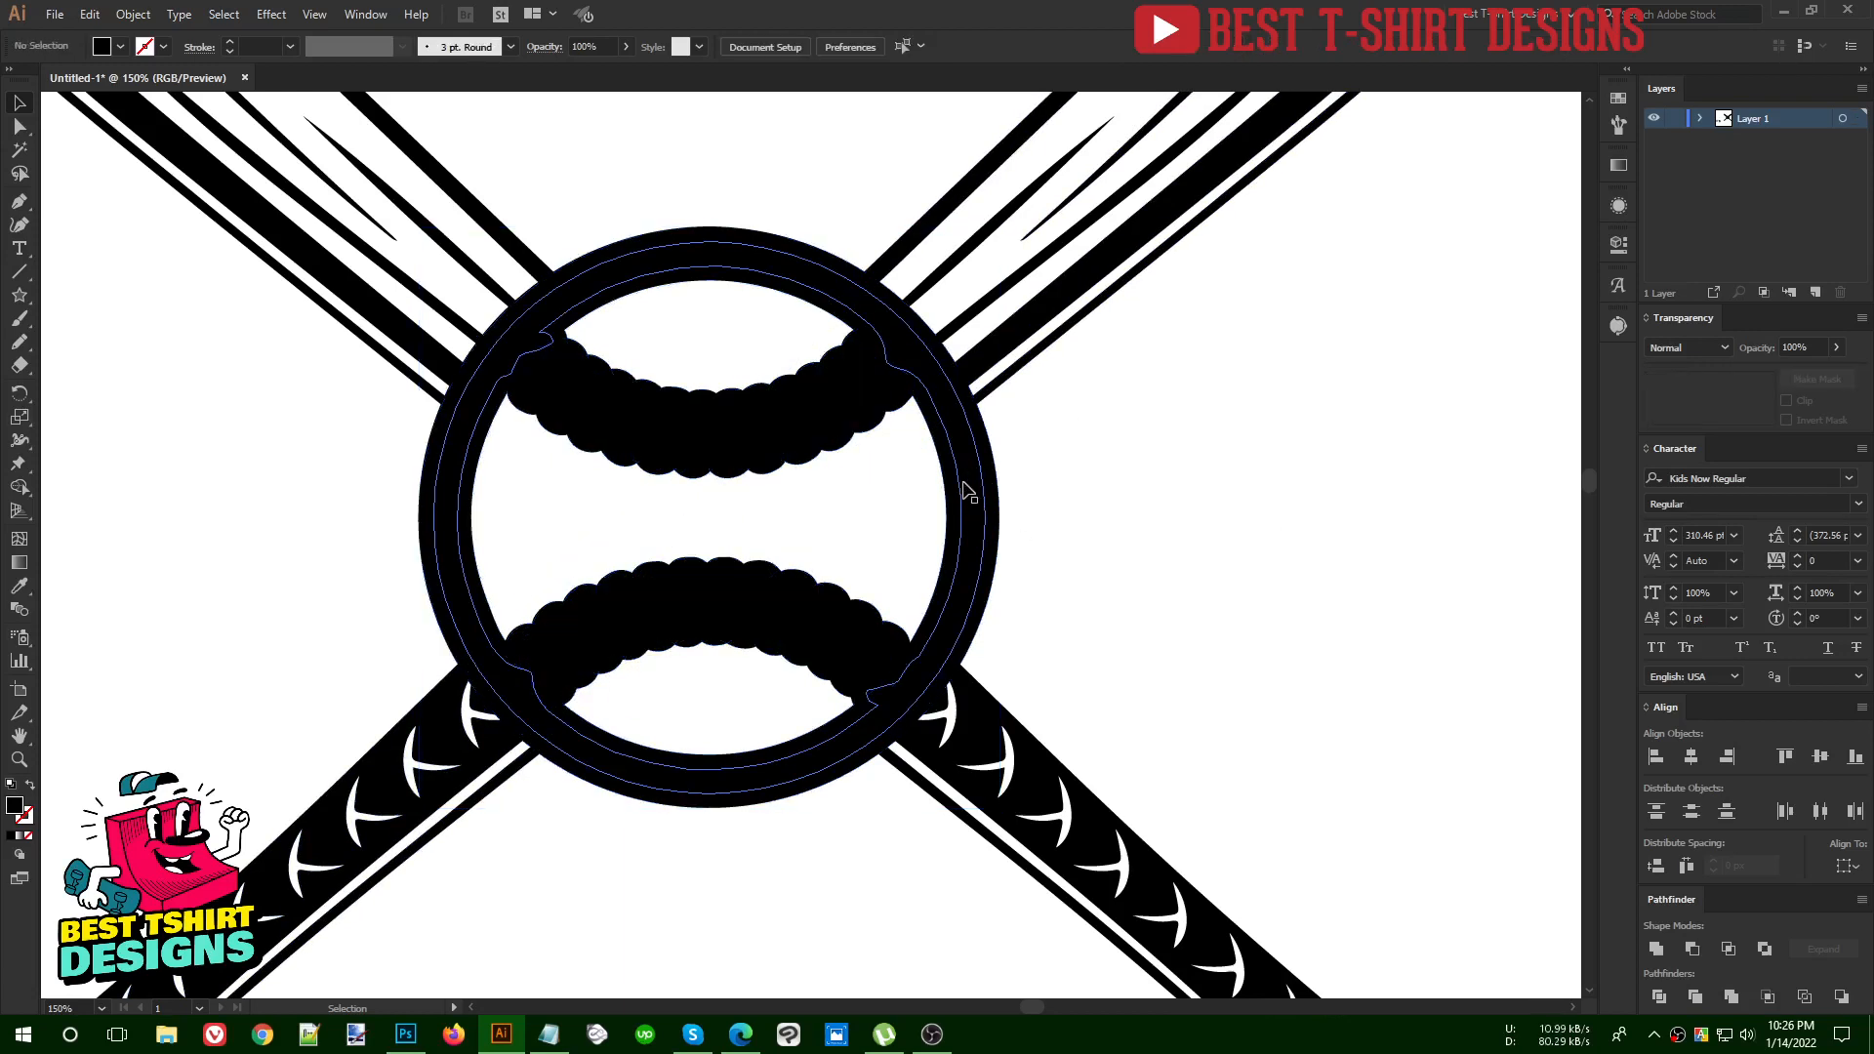
{"action": "left_click", "coordinate": [966, 493]}
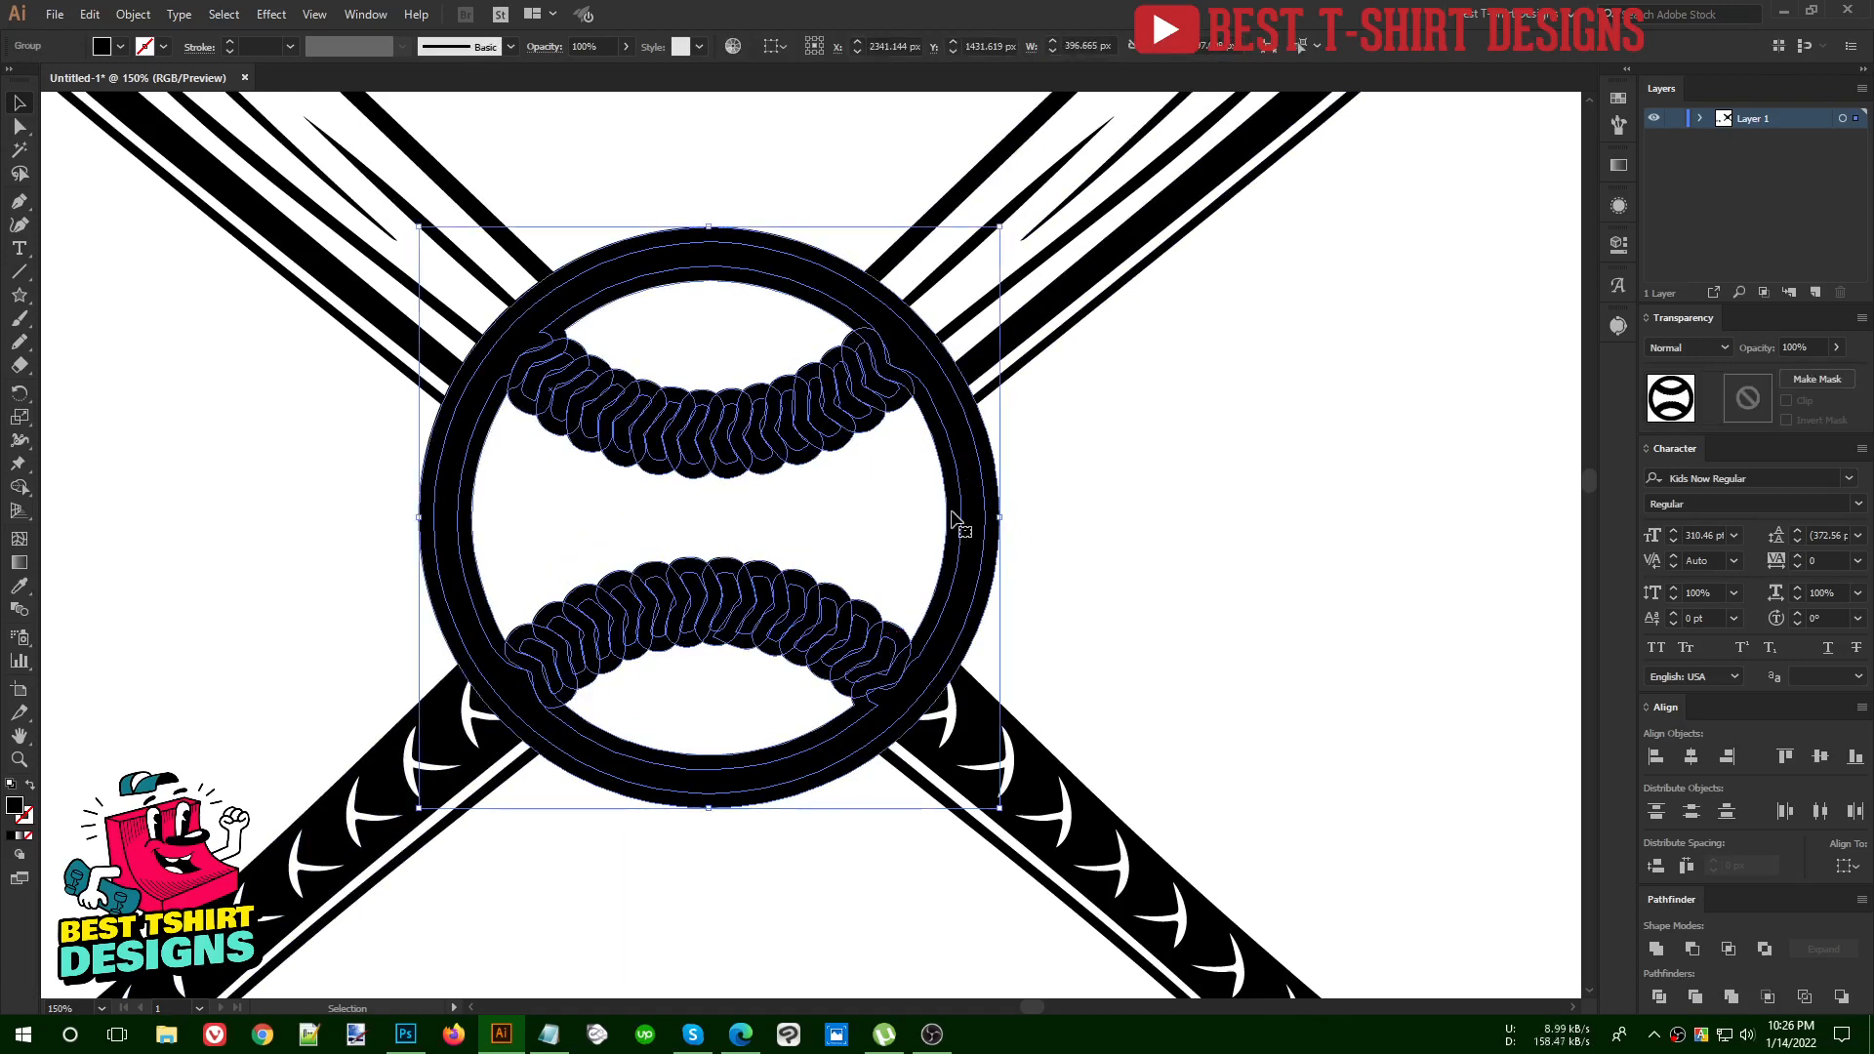
{"action": "key", "text": "a"}
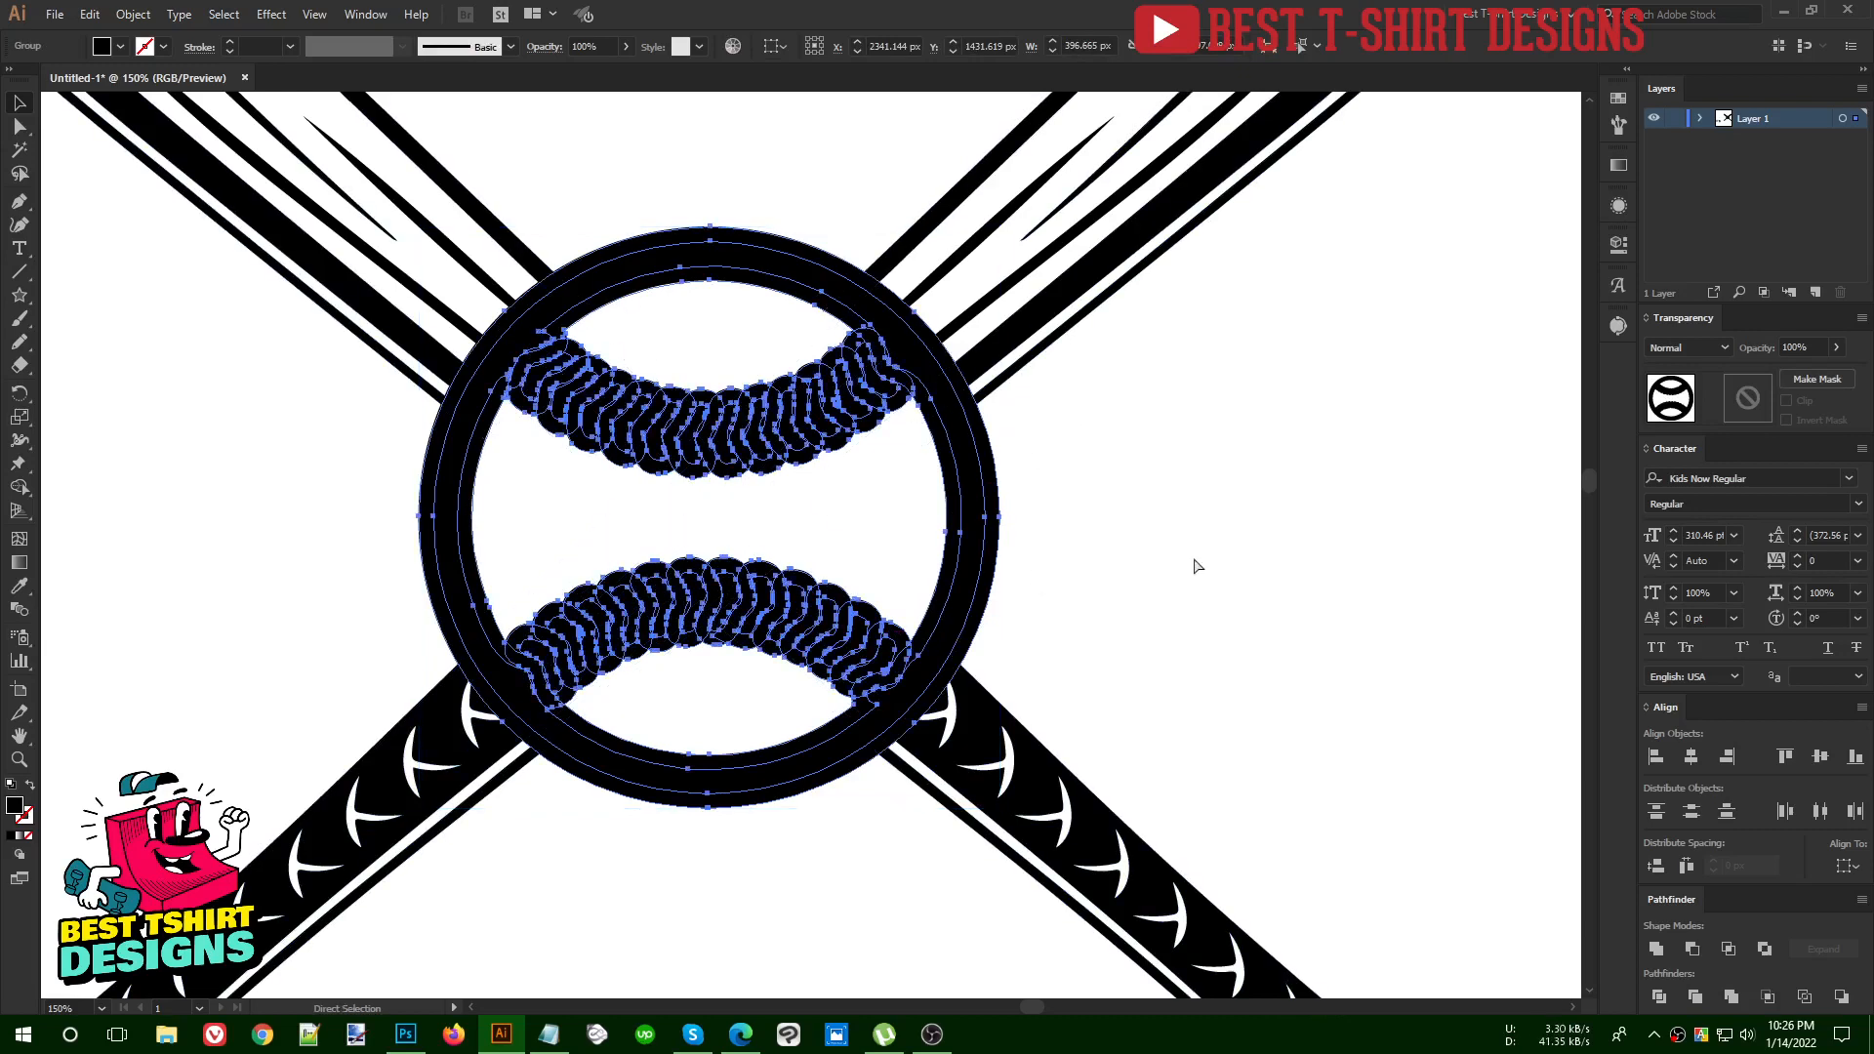
{"action": "key", "text": "ctrl+z"}
{"action": "left_click", "coordinate": [1080, 543]}
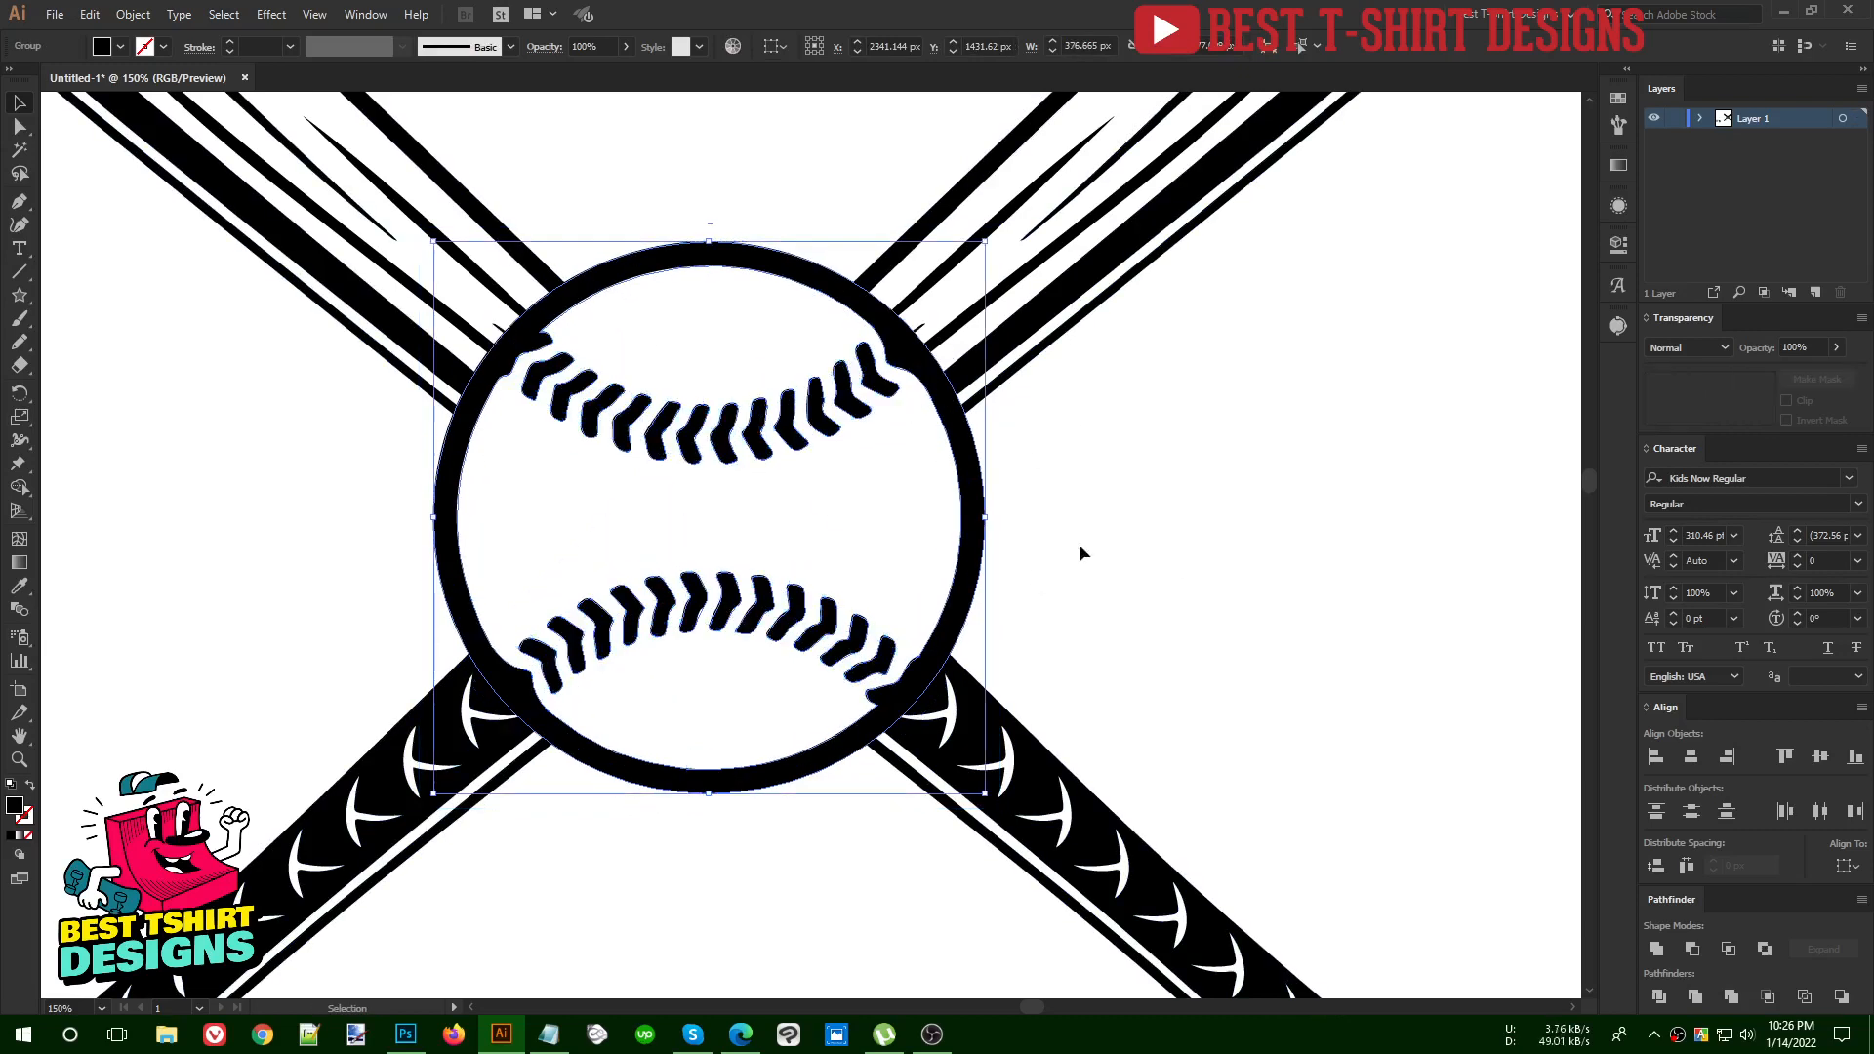
Apply Offset Path to the baseball at 10 px with miter joins, keeping the resulting offset shapes selected
{"action": "left_click", "coordinate": [970, 517]}
{"action": "key", "text": "ctrl+alt+o"}
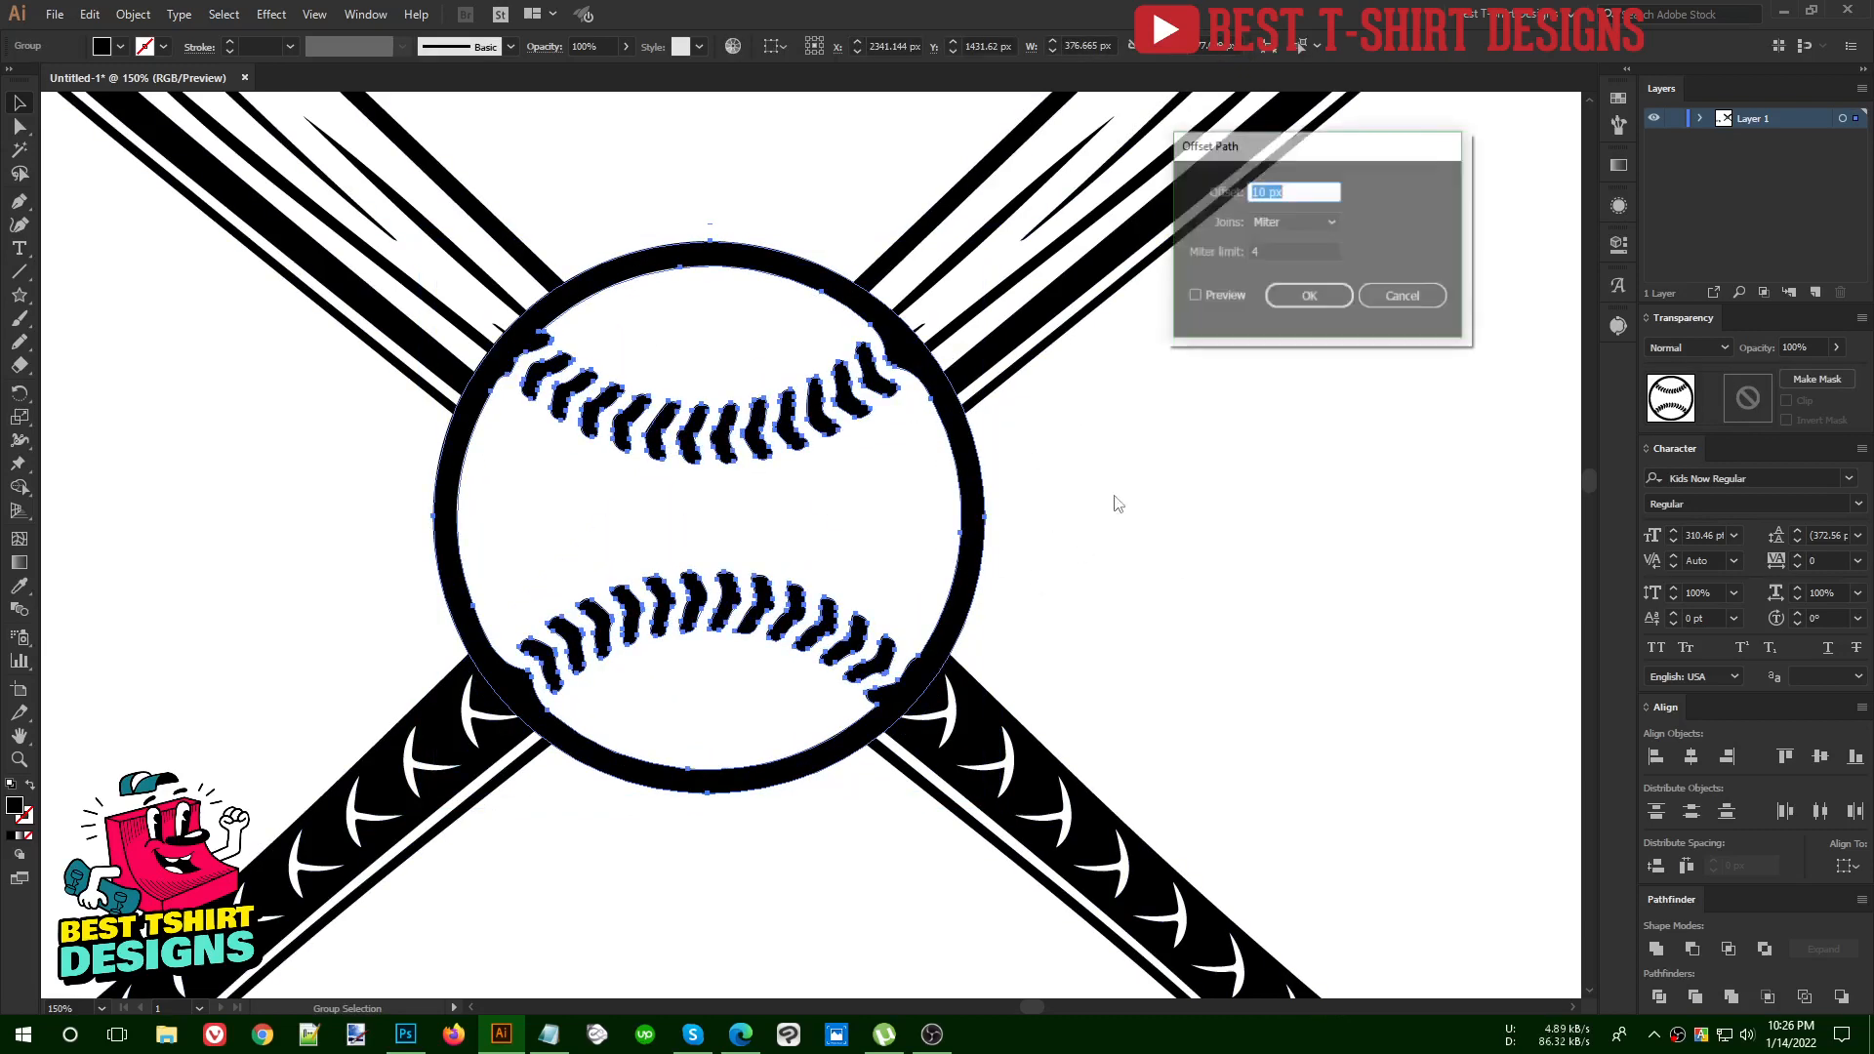
{"action": "left_click", "coordinate": [1213, 296]}
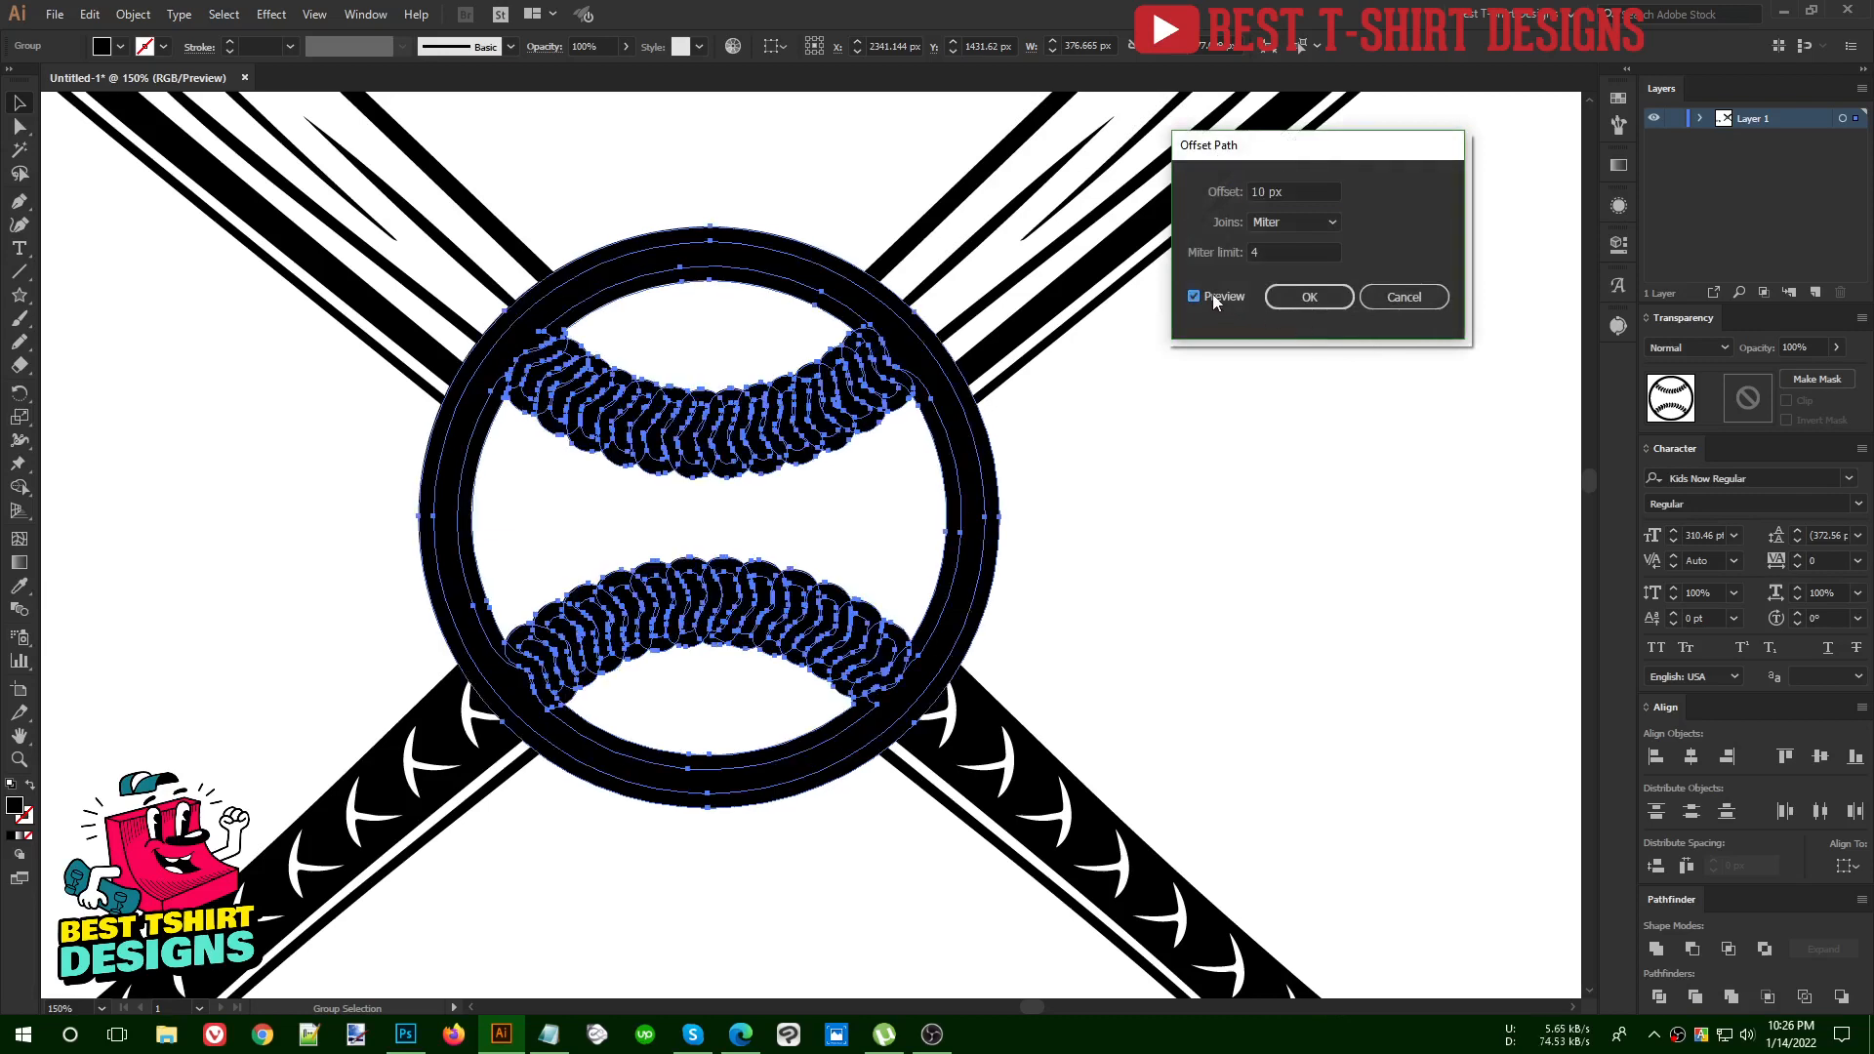
{"action": "left_click", "coordinate": [1279, 298]}
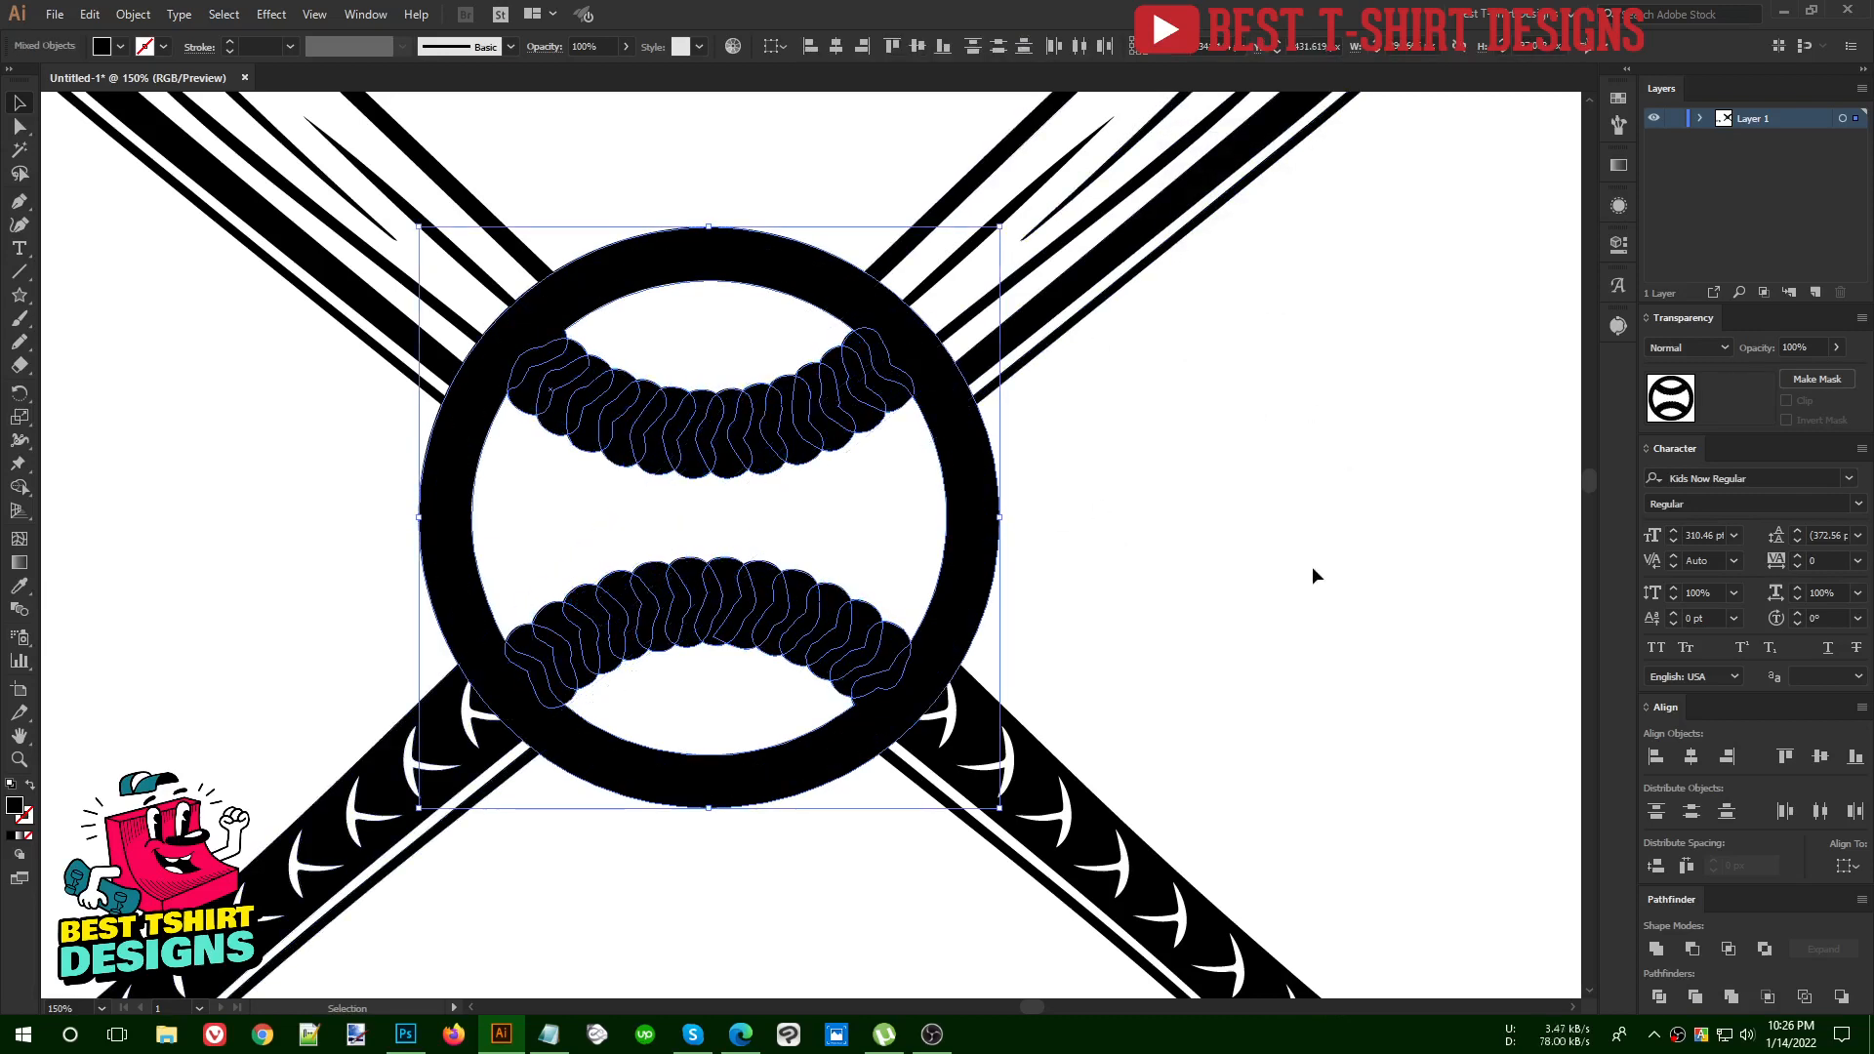
{"action": "key", "text": "a"}
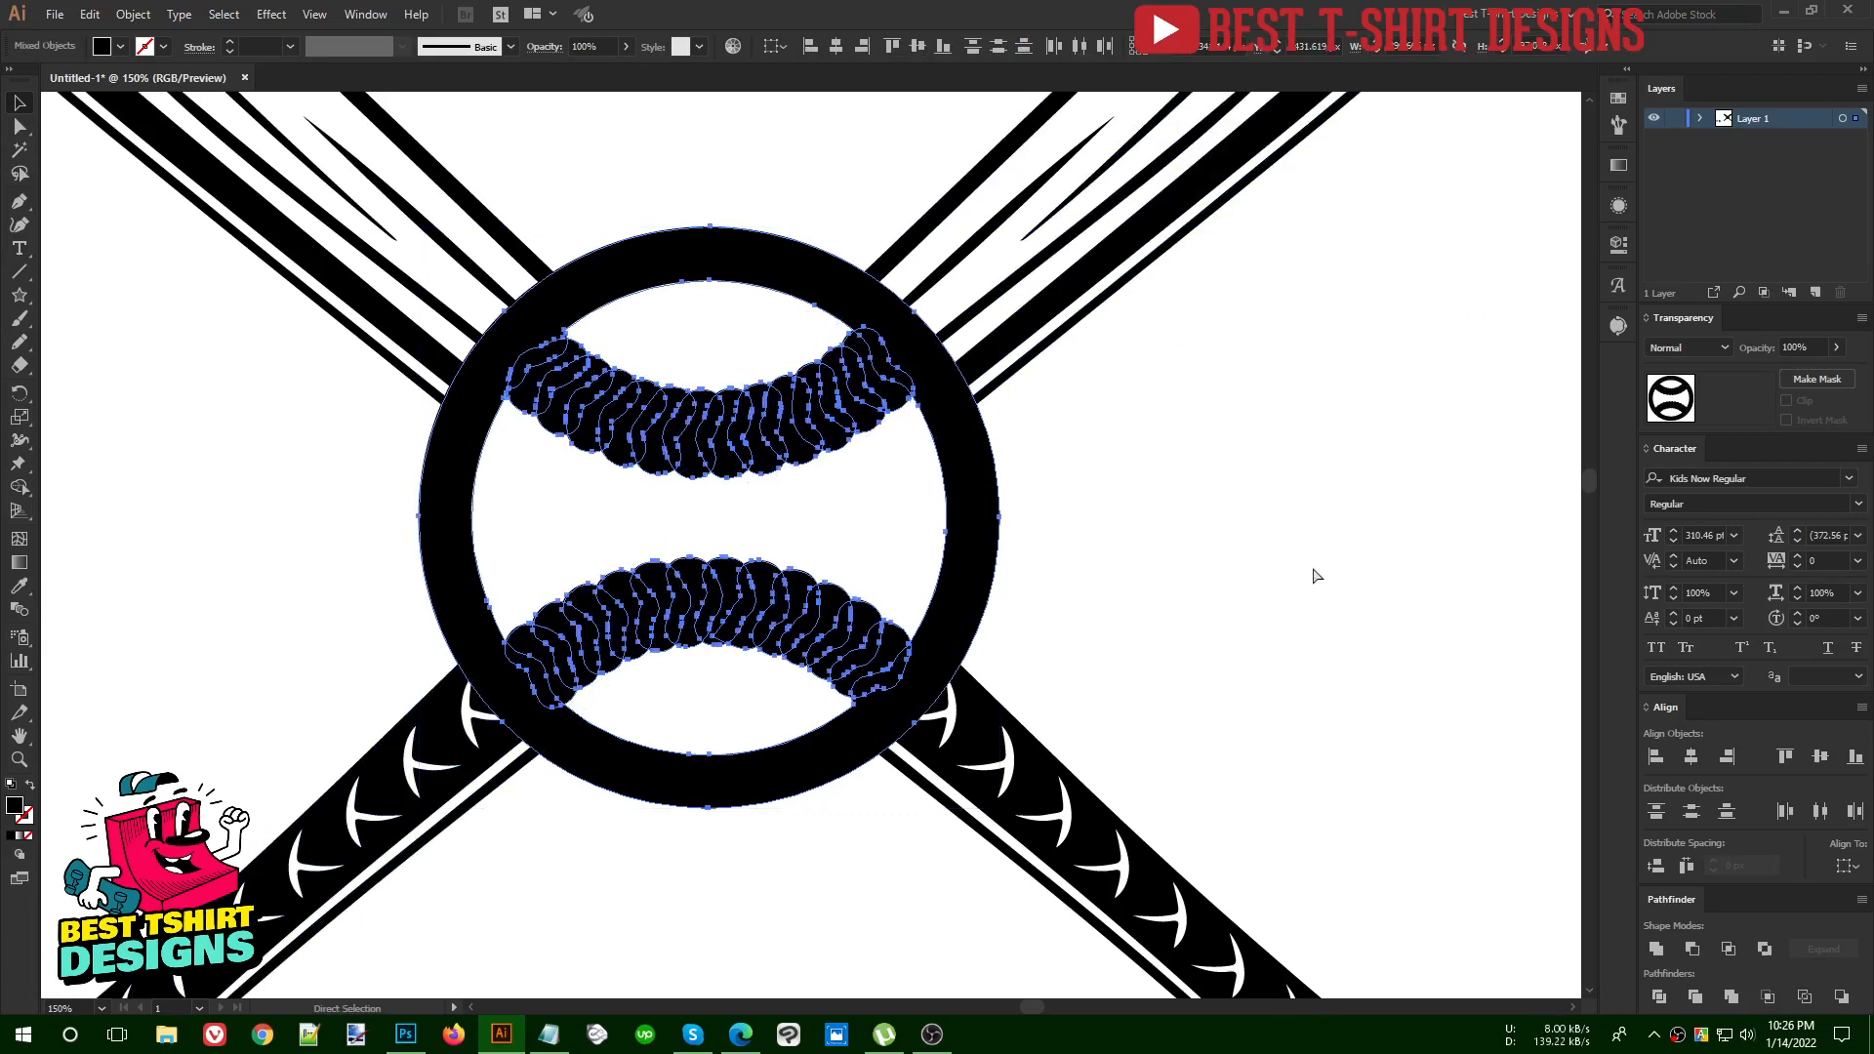
Cut the offset shapes to check the original baseball beneath them, and undo the cut
{"action": "key", "text": "ctrl+x"}
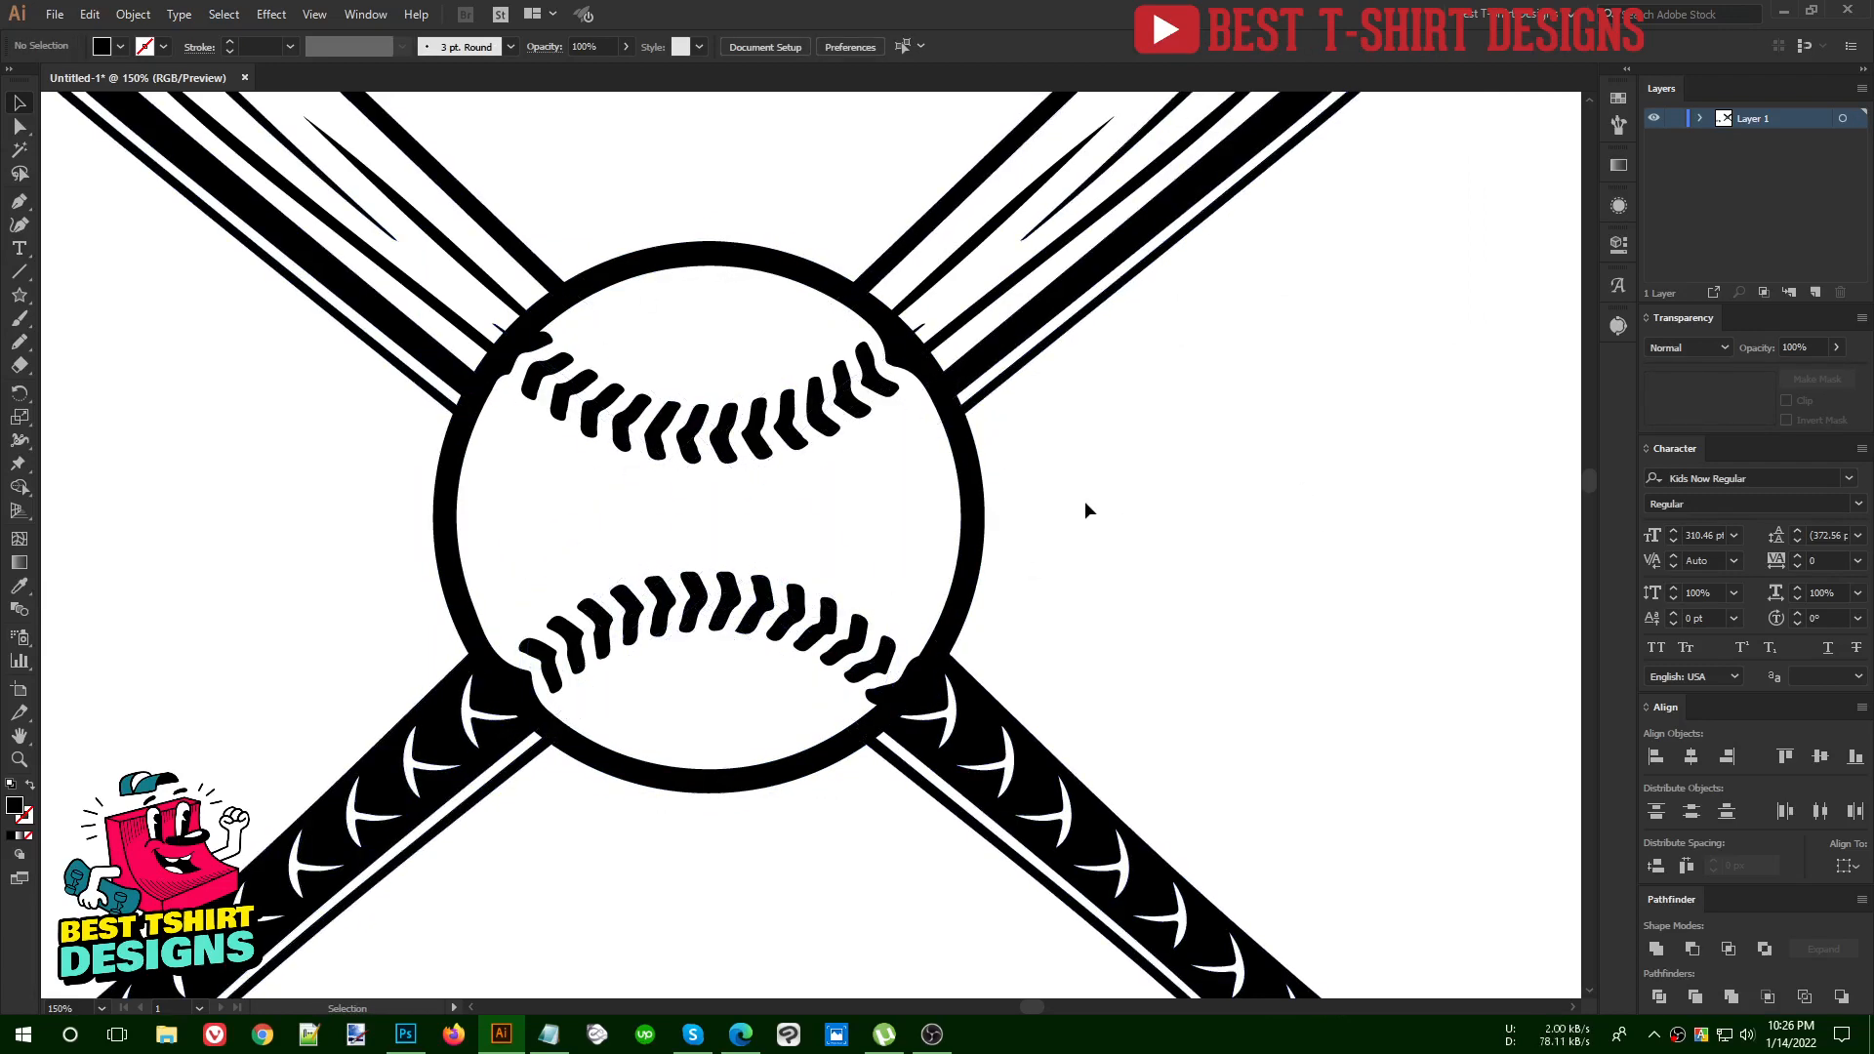
{"action": "left_click", "coordinate": [972, 503]}
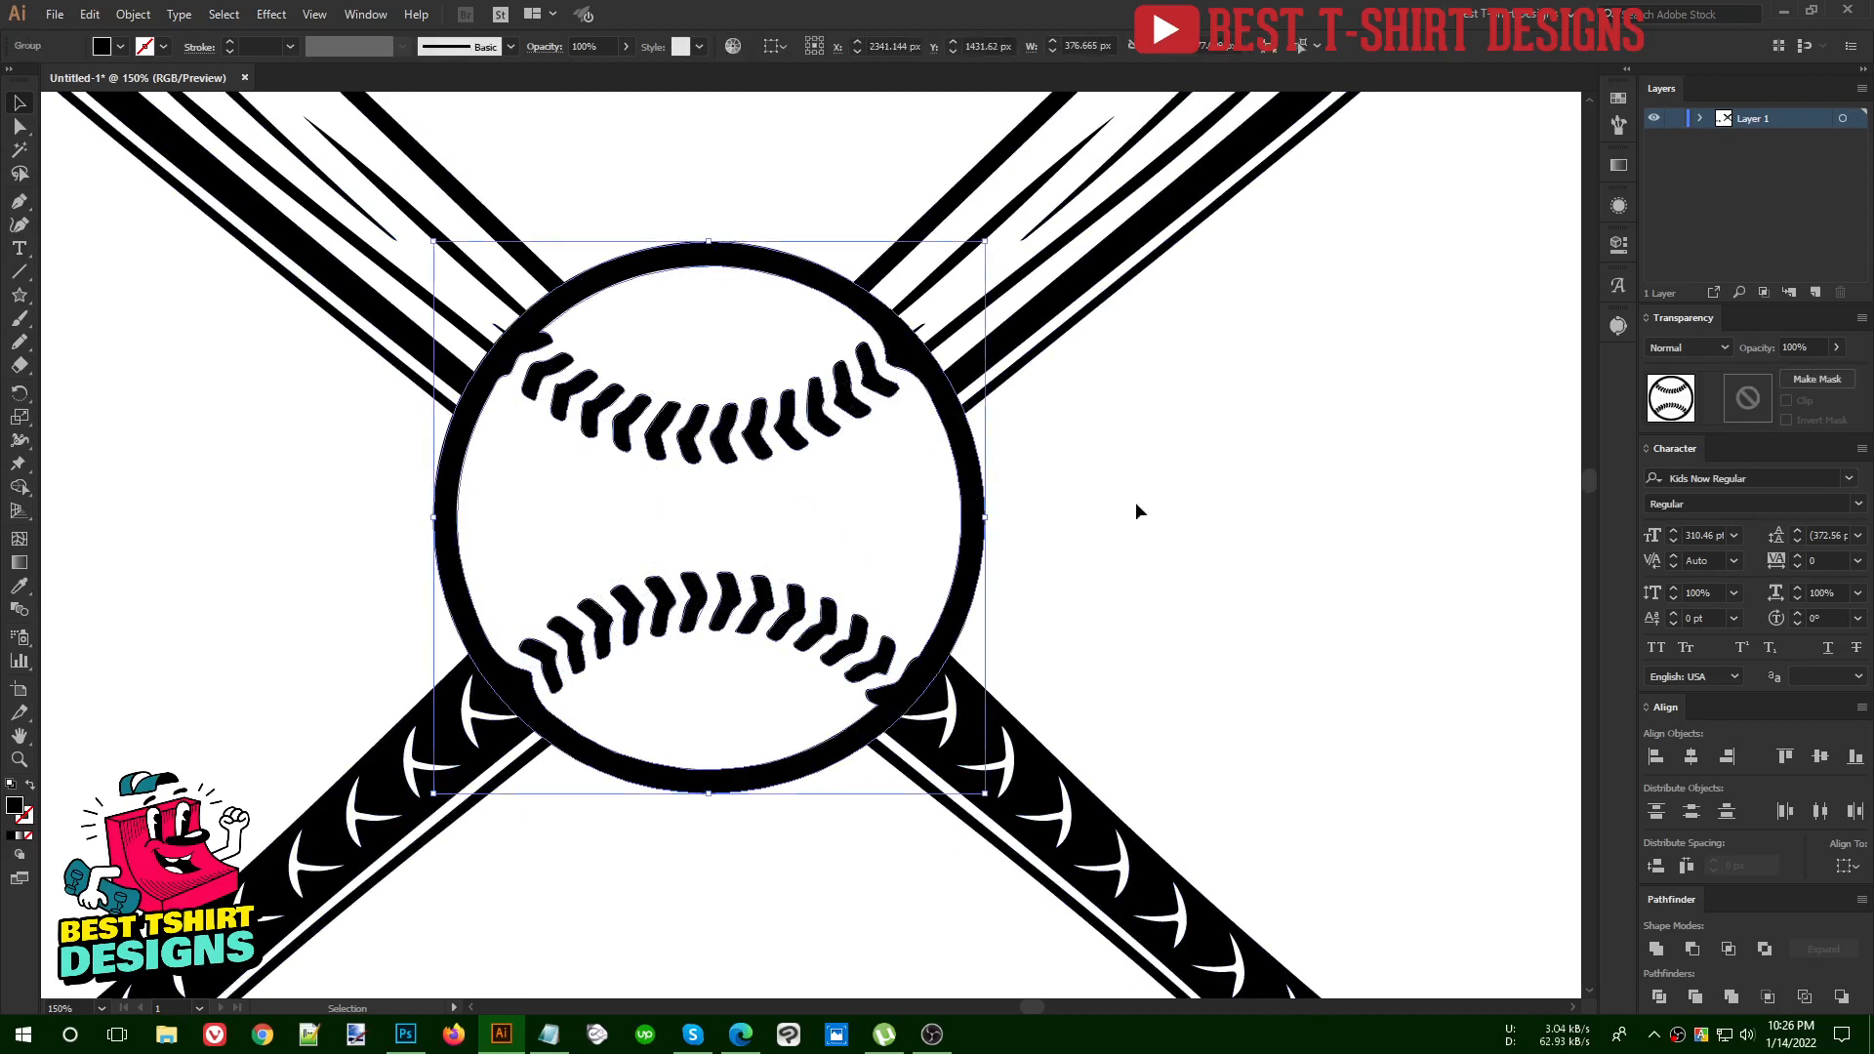
{"action": "left_click", "coordinate": [1144, 516]}
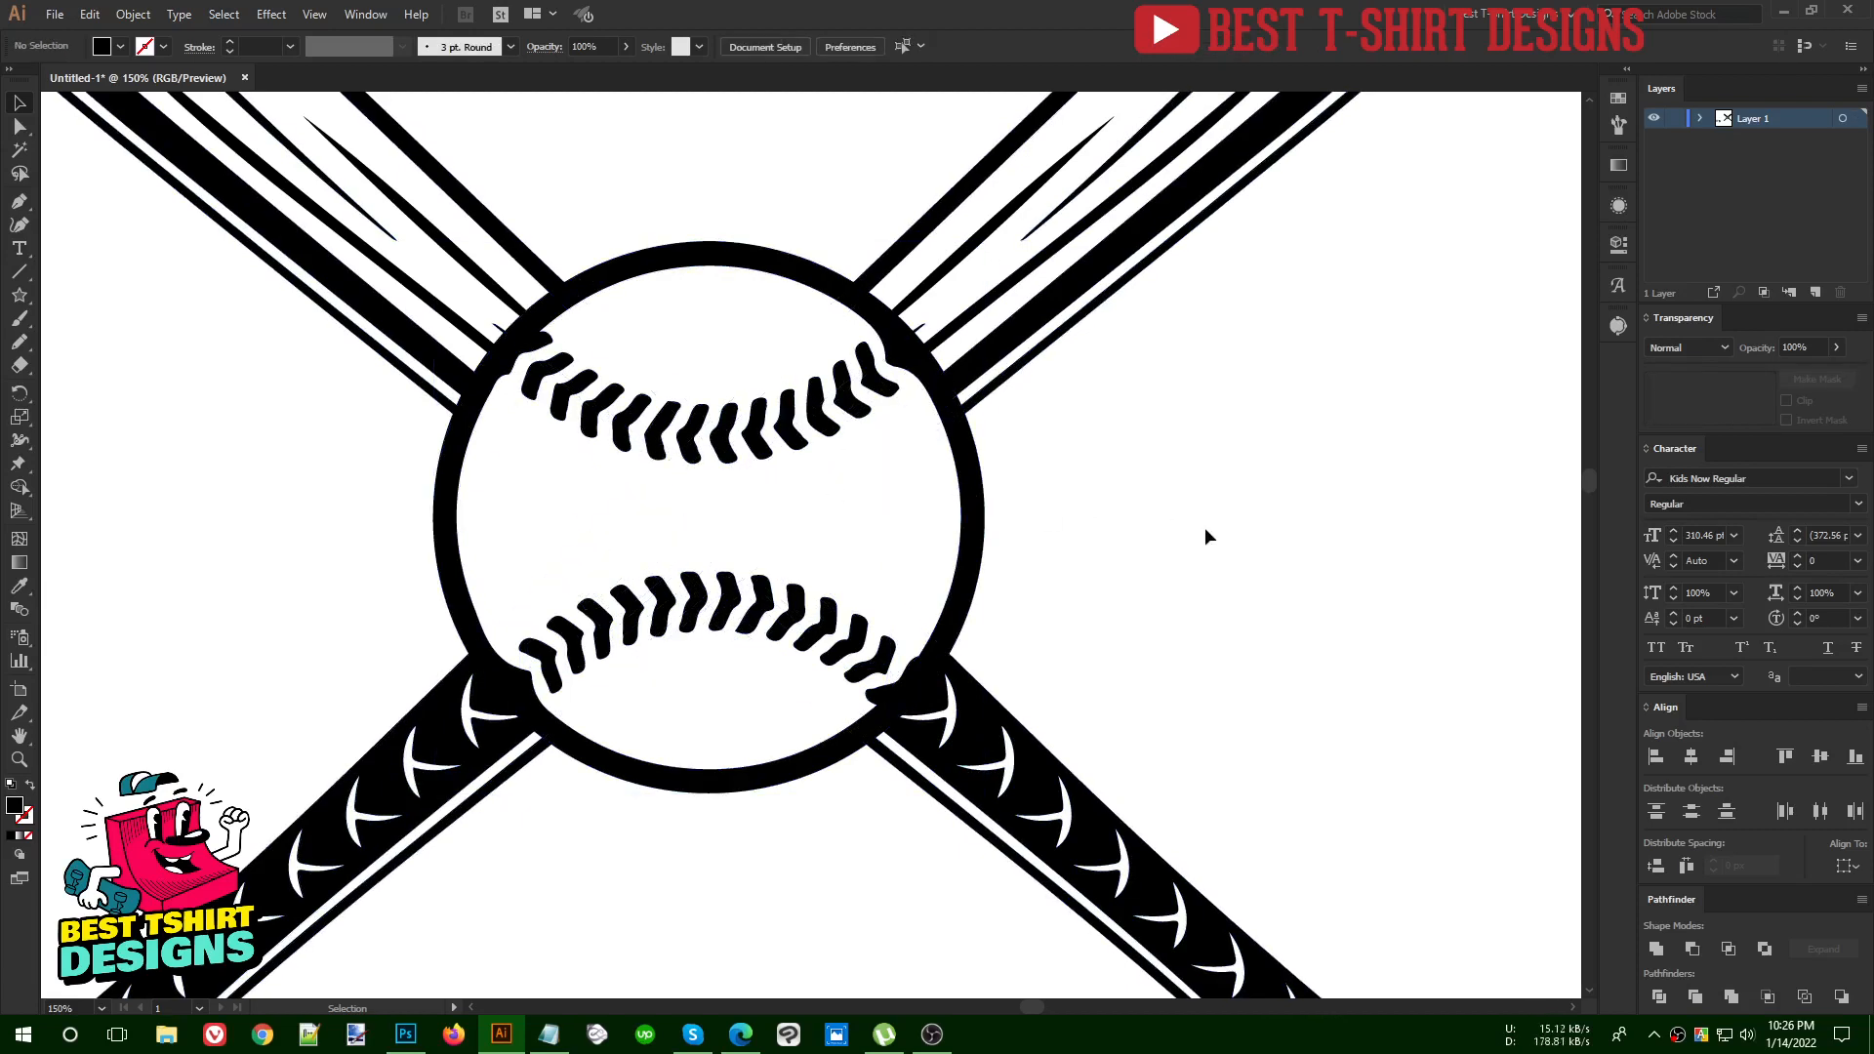
{"action": "key", "text": "a"}
{"action": "key", "text": "ctrl+z"}
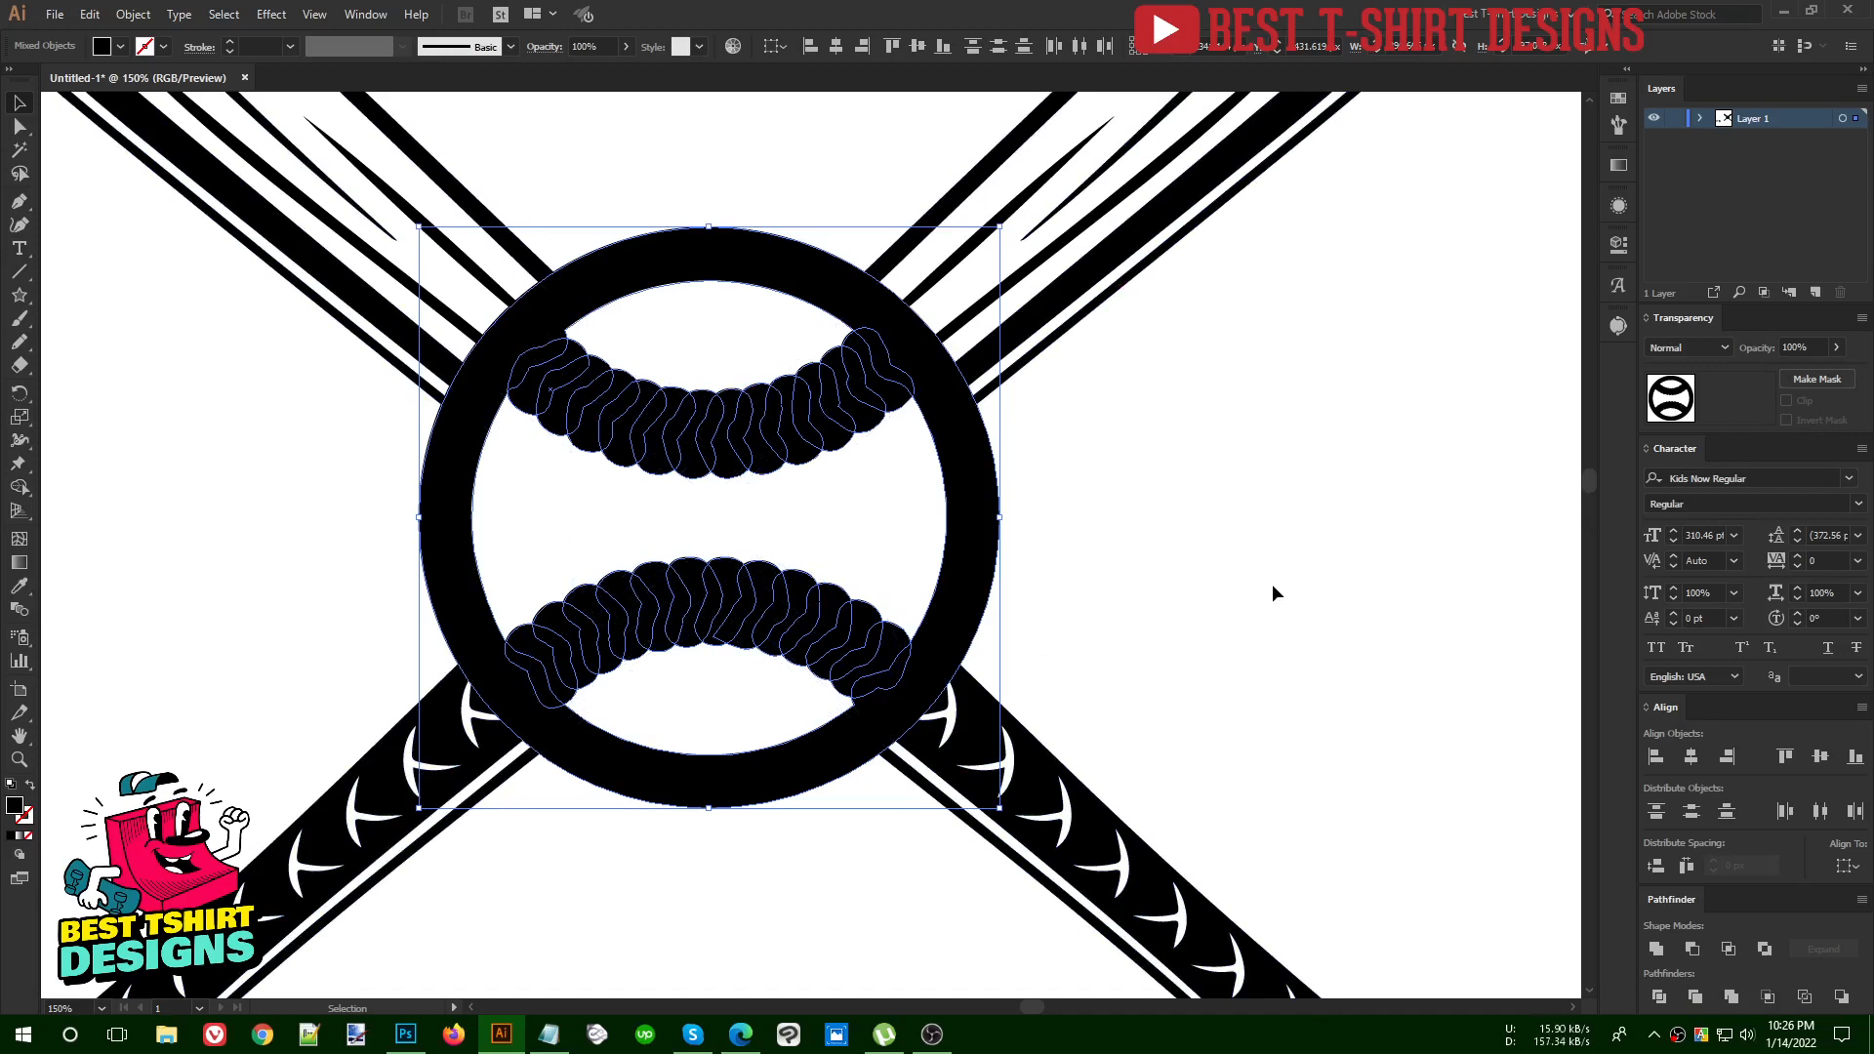
Group the offset shapes as one object separate from the original baseball
{"action": "key", "text": "a"}
{"action": "key", "text": "v"}
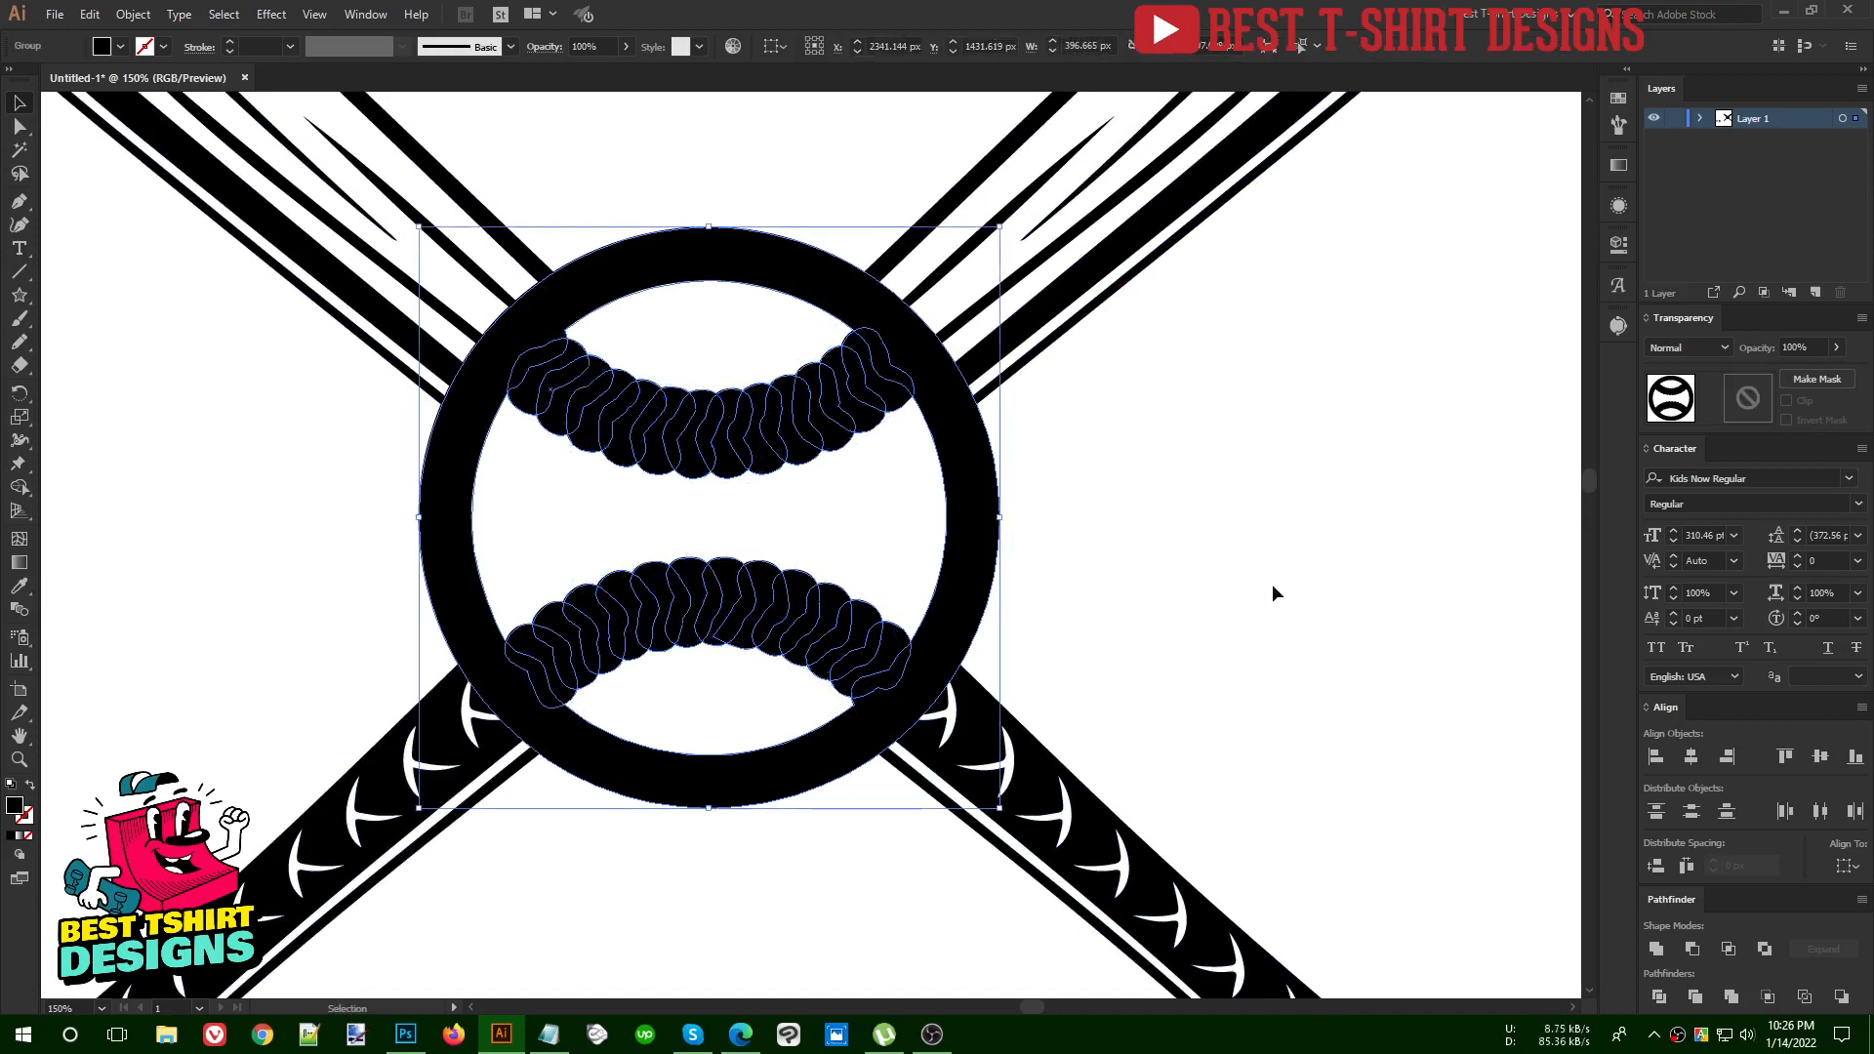
{"action": "left_click", "coordinate": [1109, 540]}
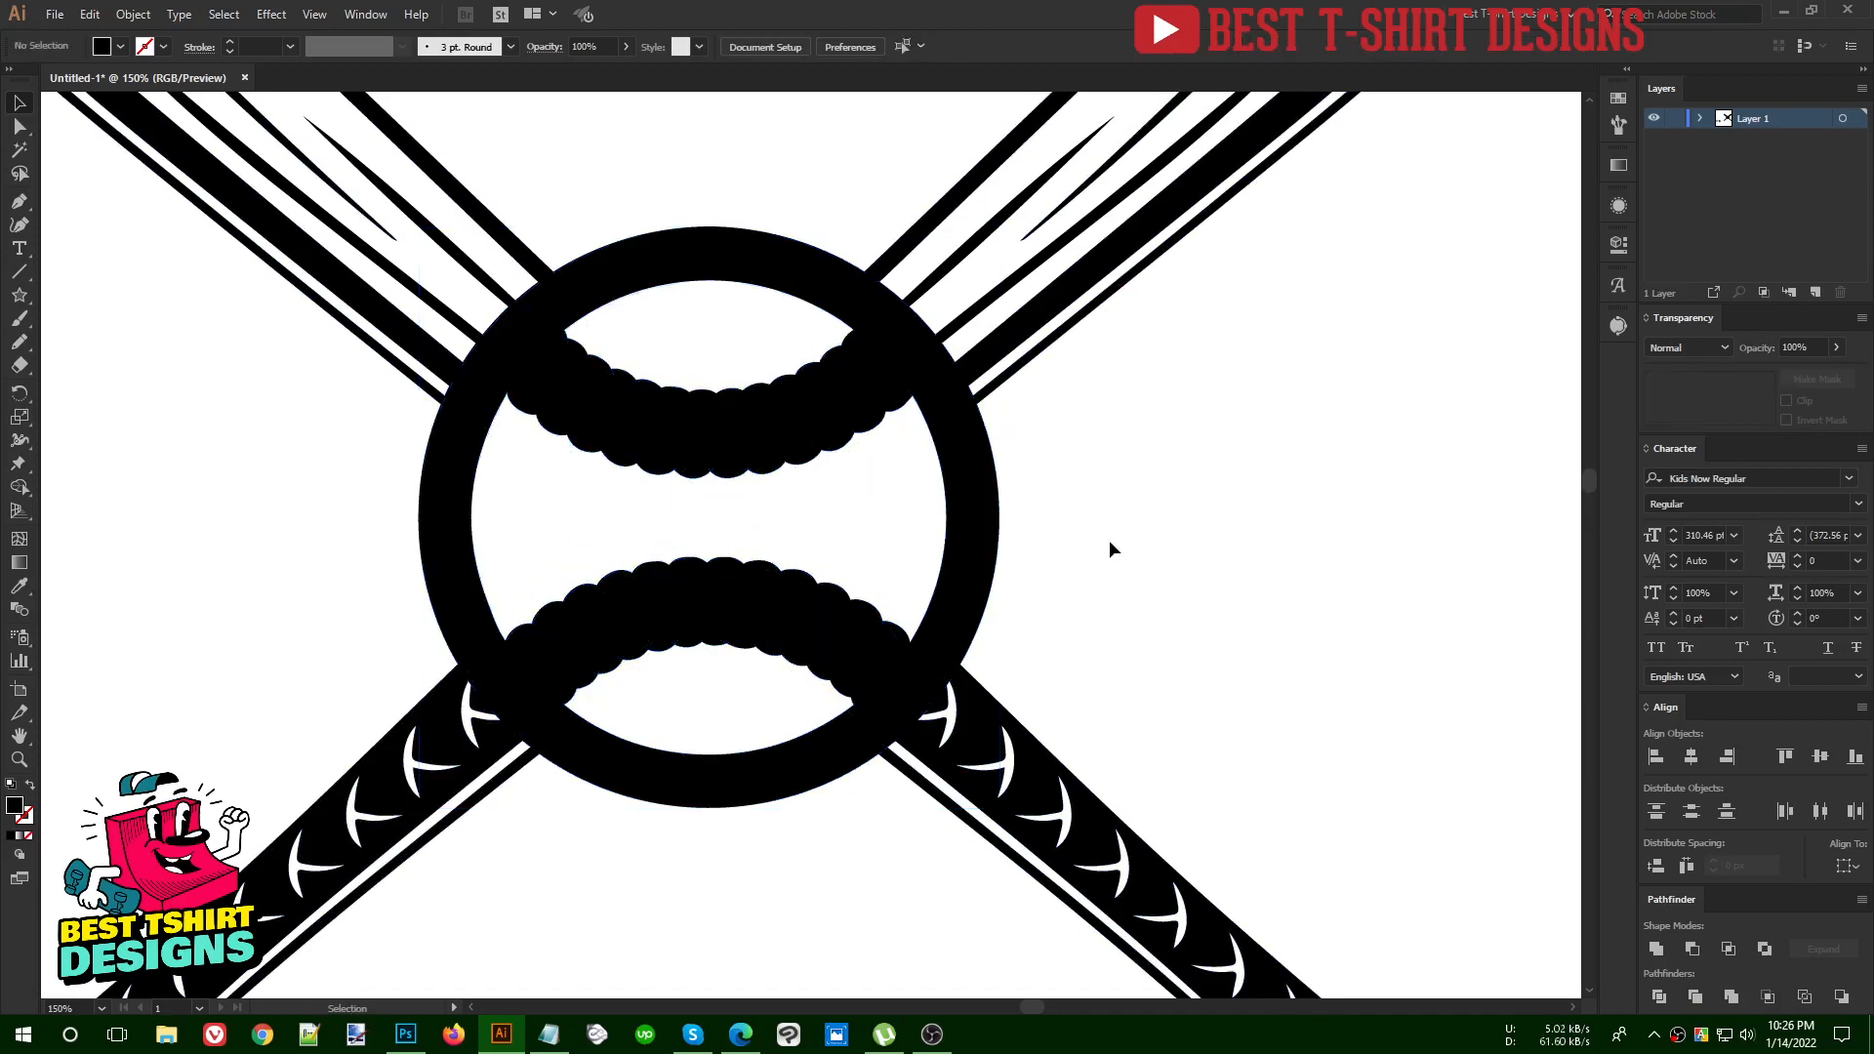
Move the offset group and the original baseball apart to compare them, and undo both moves
{"action": "left_click", "coordinate": [962, 614]}
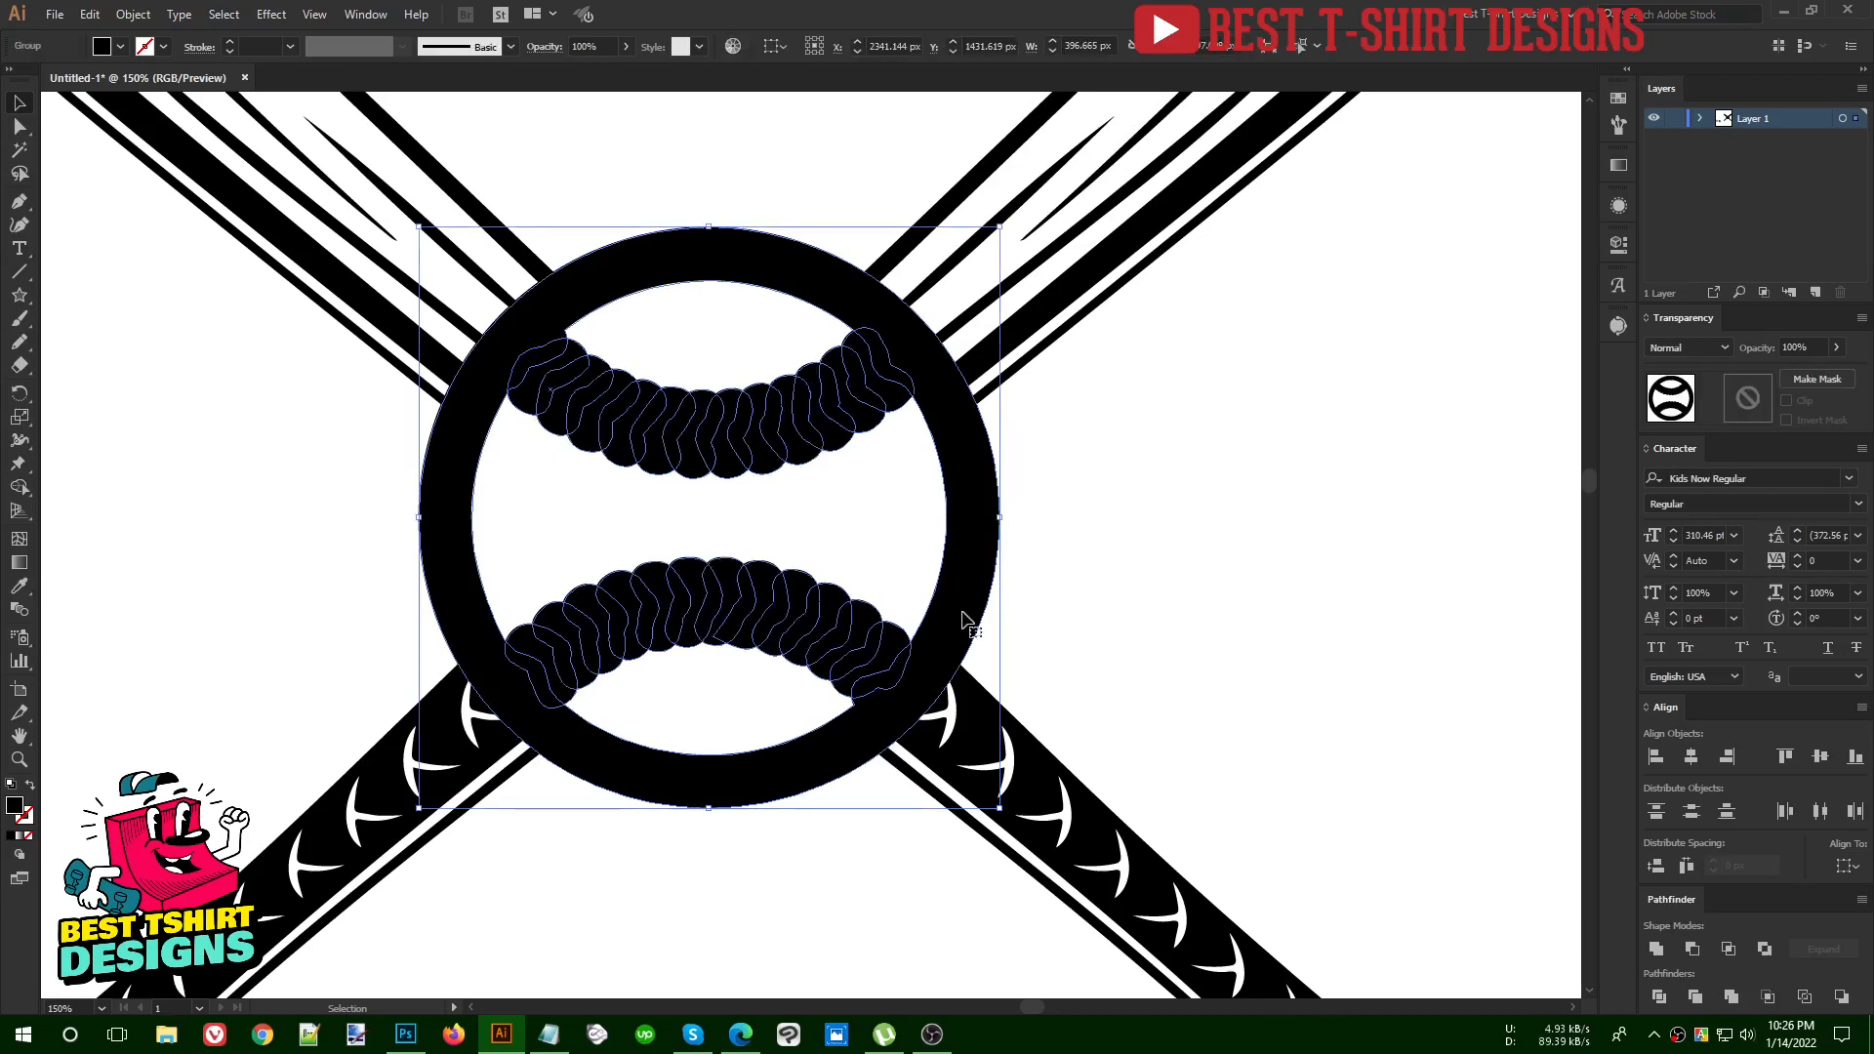
{"action": "left_click_drag", "start_coordinate": [962, 614], "coordinate": [1457, 614]}
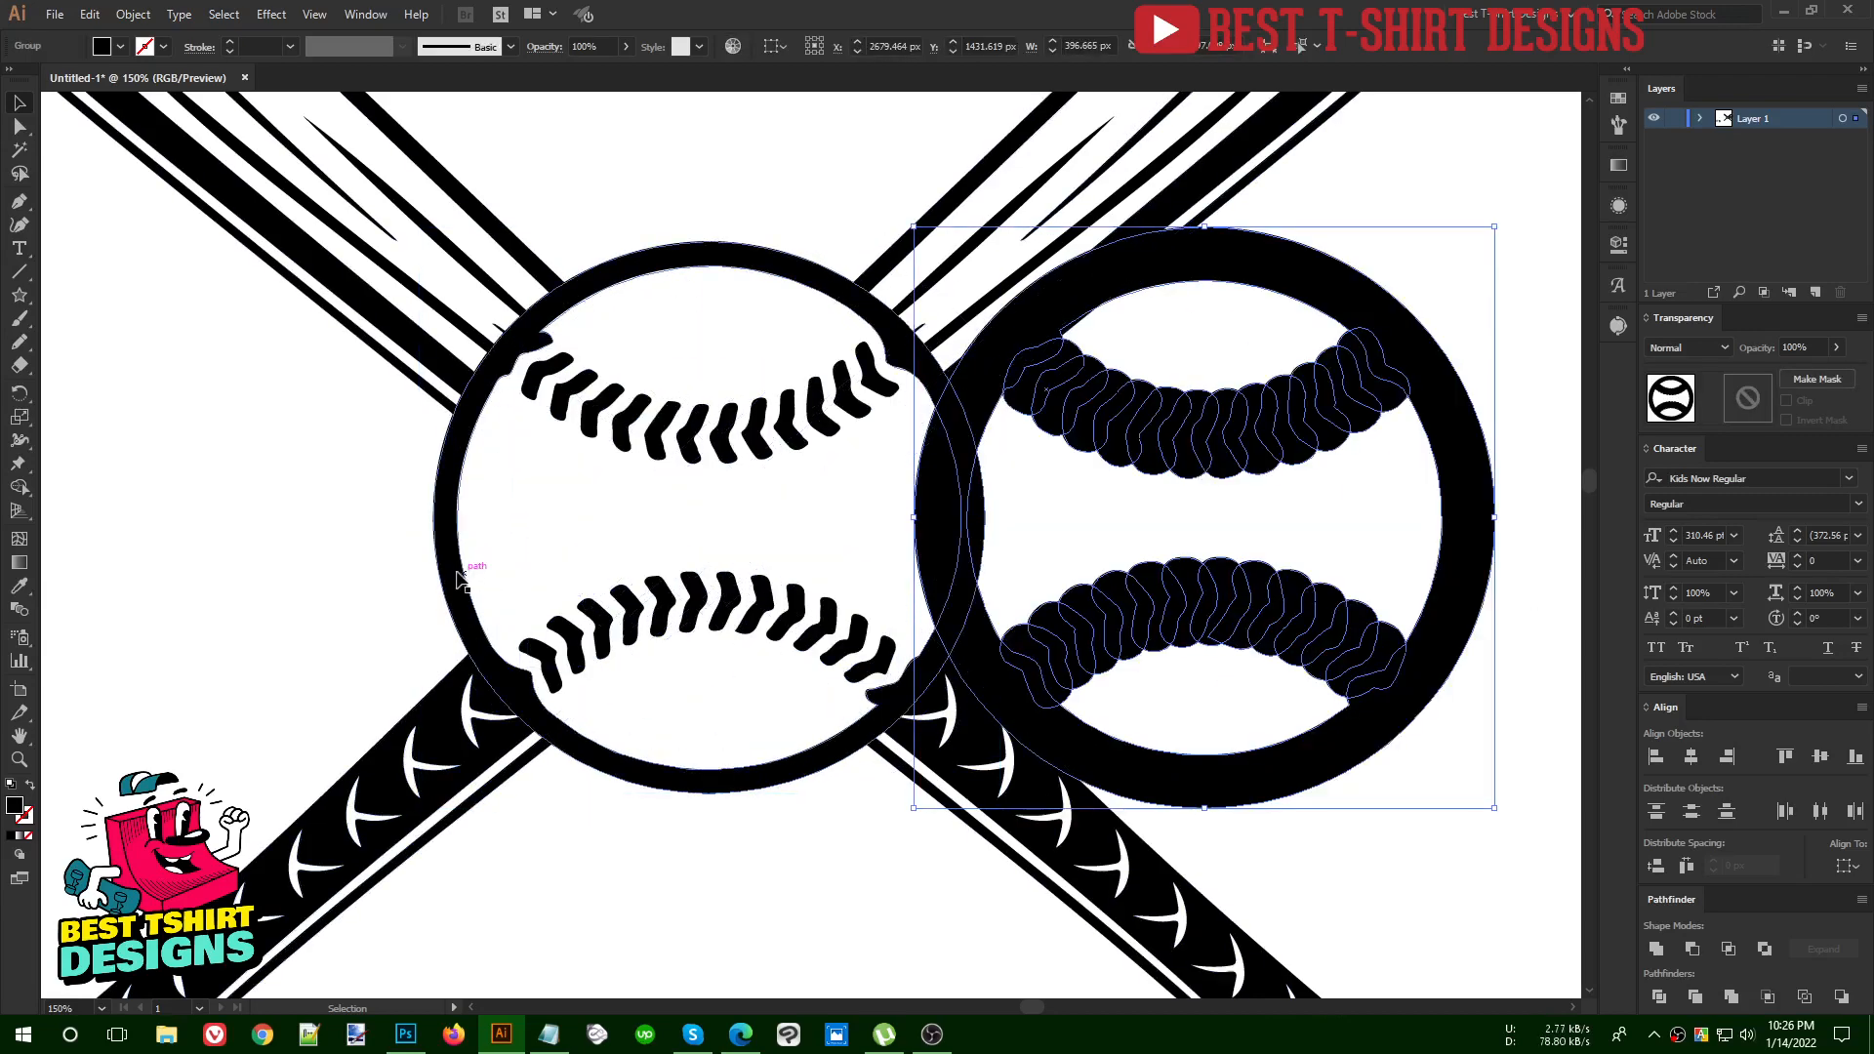
{"action": "left_click_drag", "start_coordinate": [430, 578], "coordinate": [156, 571]}
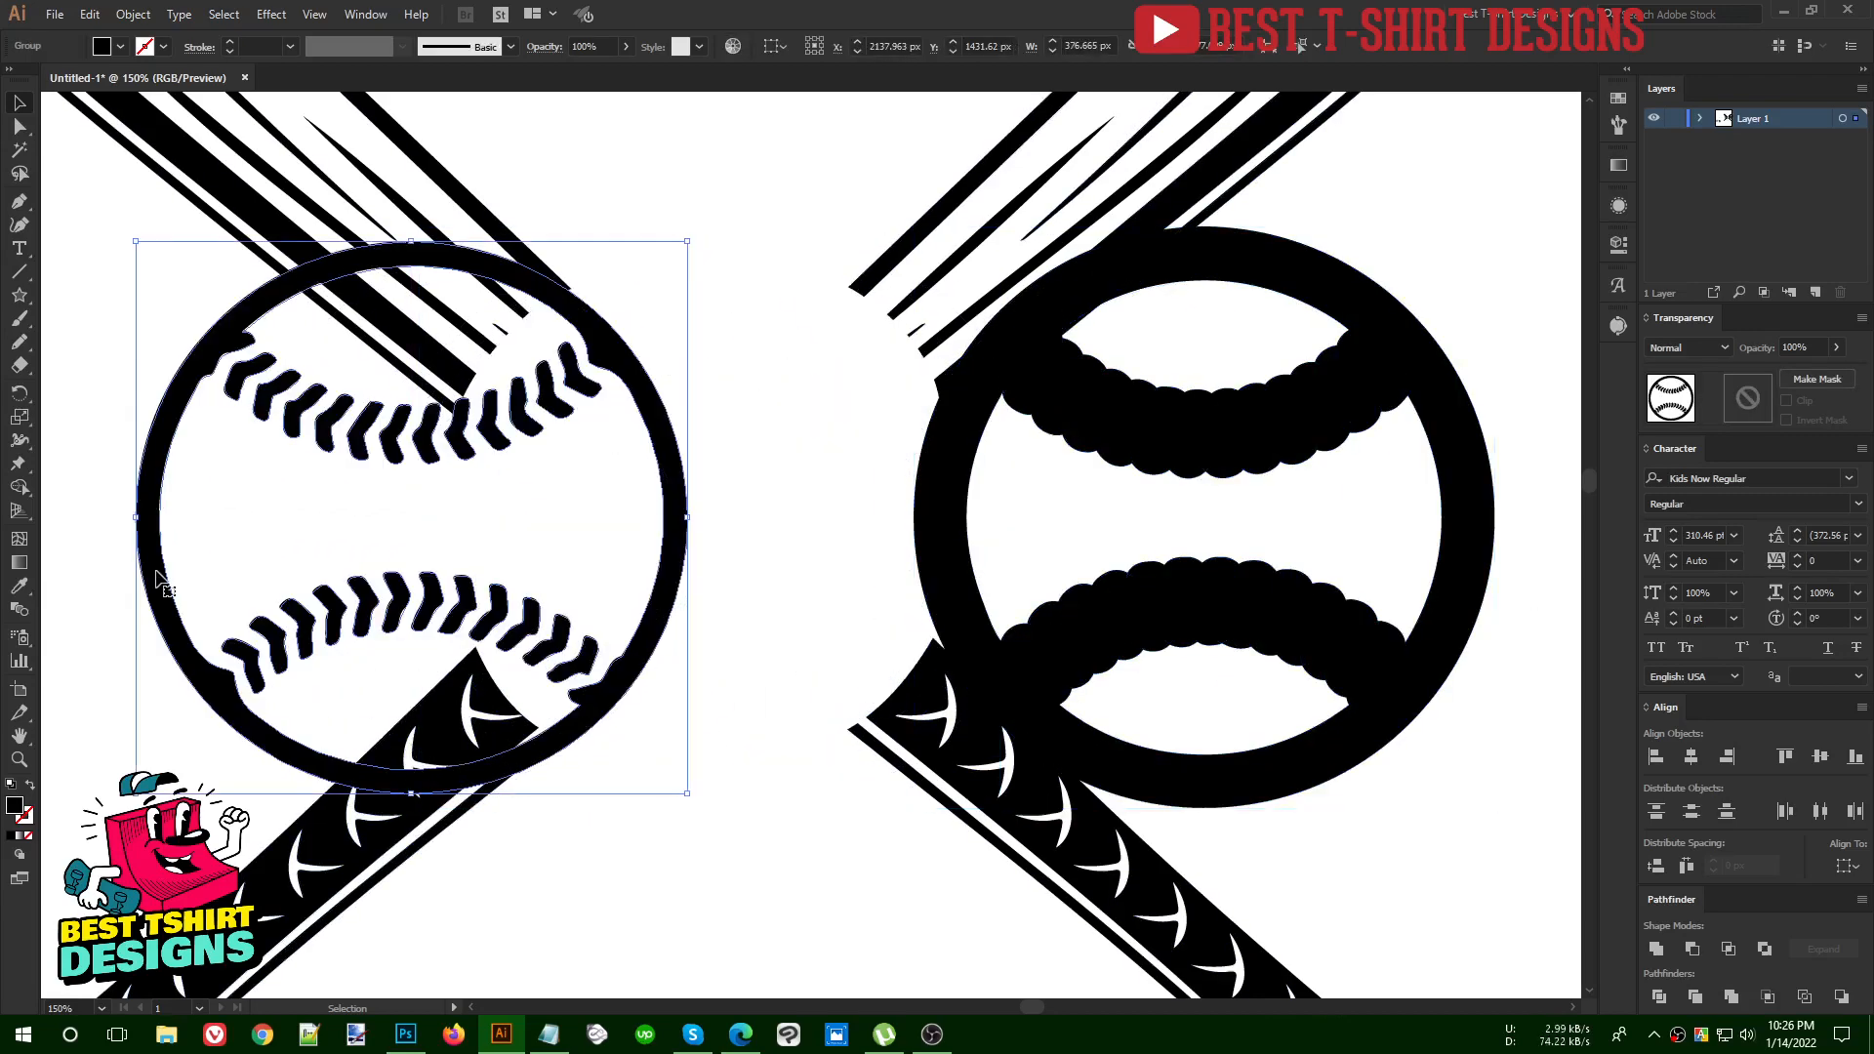
{"action": "key", "text": "ctrl+z"}
{"action": "key", "text": "ctrl+z"}
Unite the baseball's overlapping offset shapes into one compound path and cut it to the clipboard
{"action": "left_click", "coordinate": [1243, 518]}
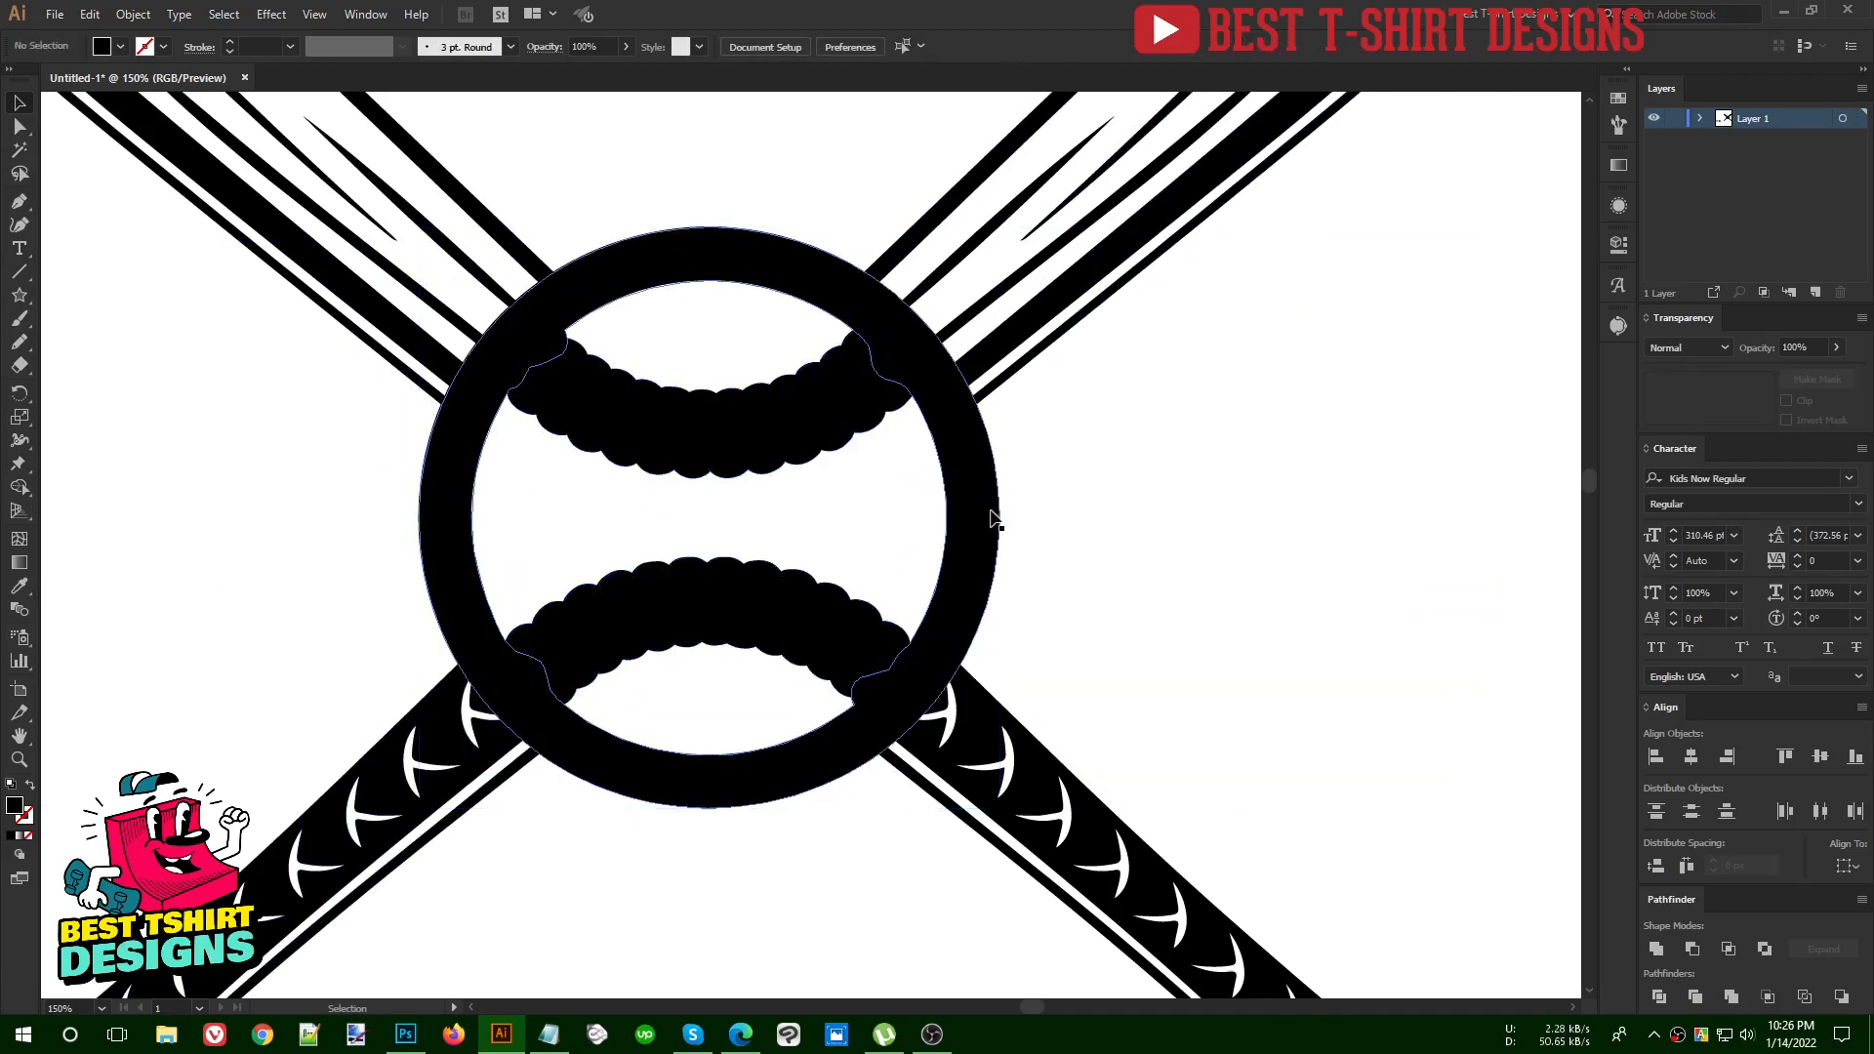
{"action": "left_click", "coordinate": [990, 517]}
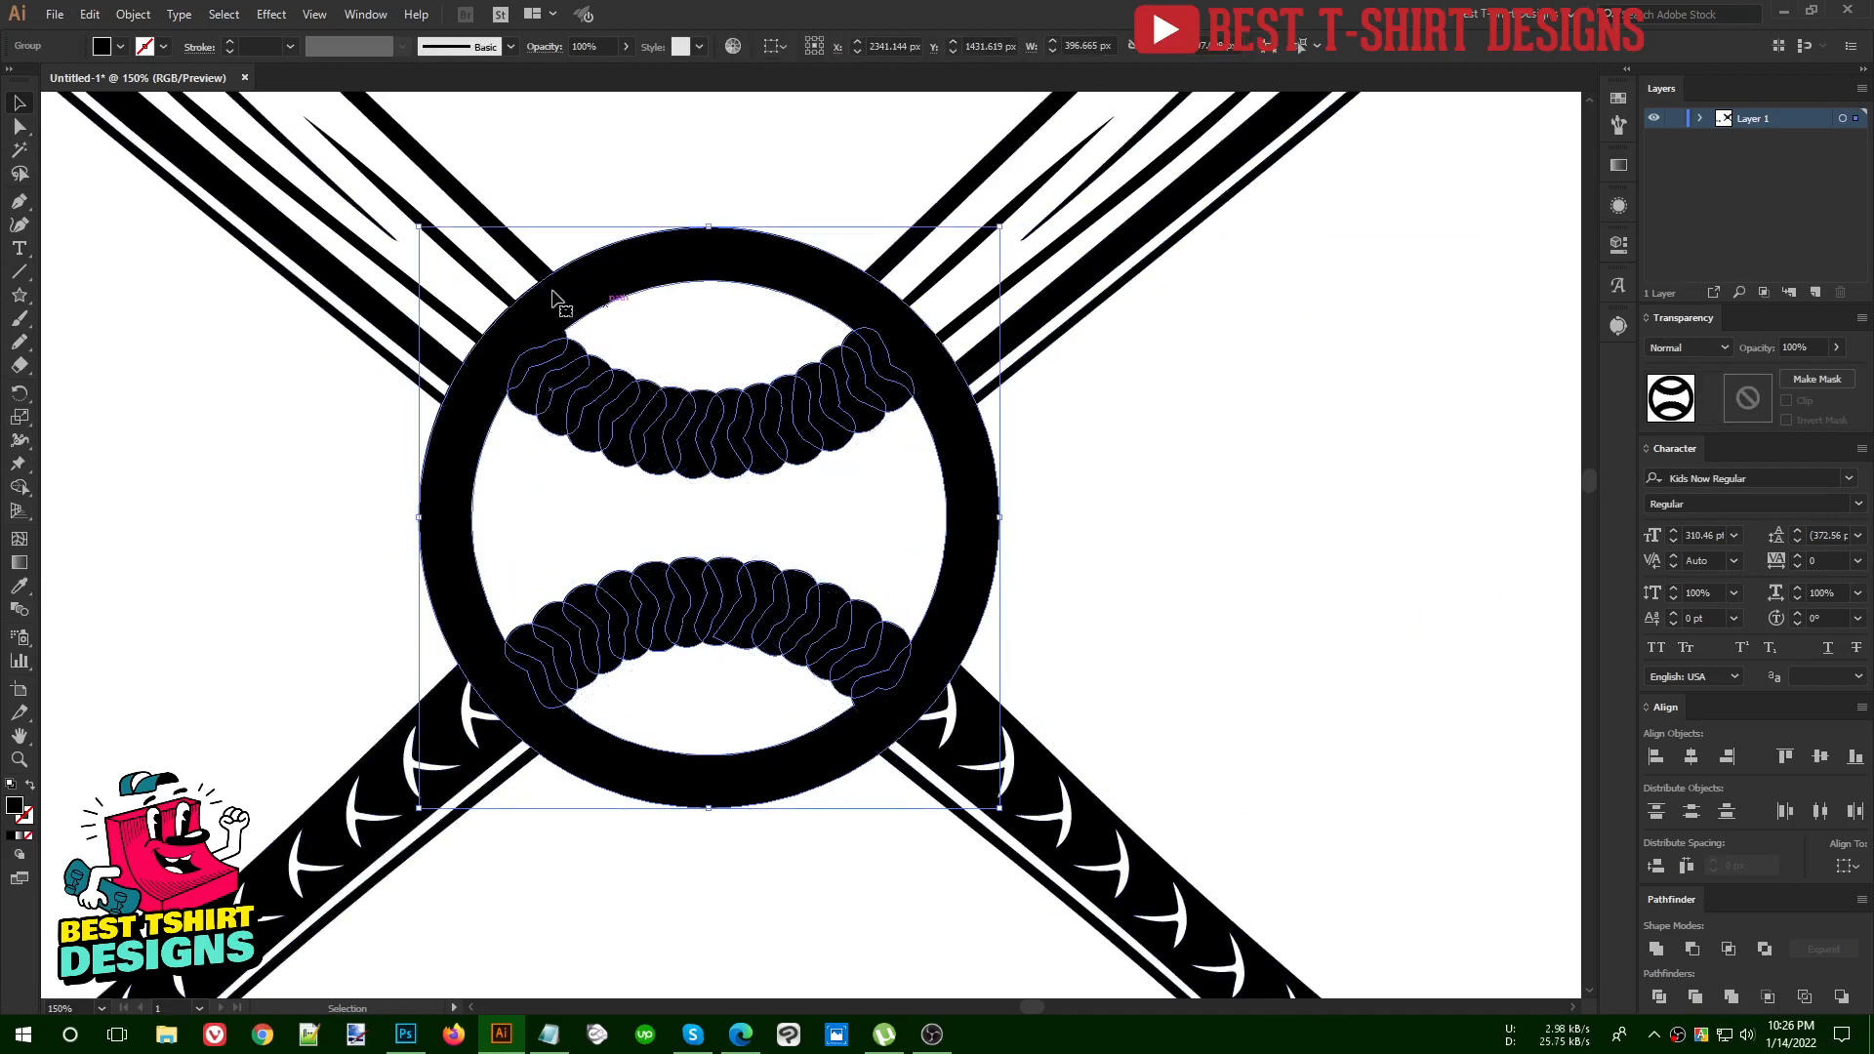
{"action": "left_click", "coordinate": [1655, 948]}
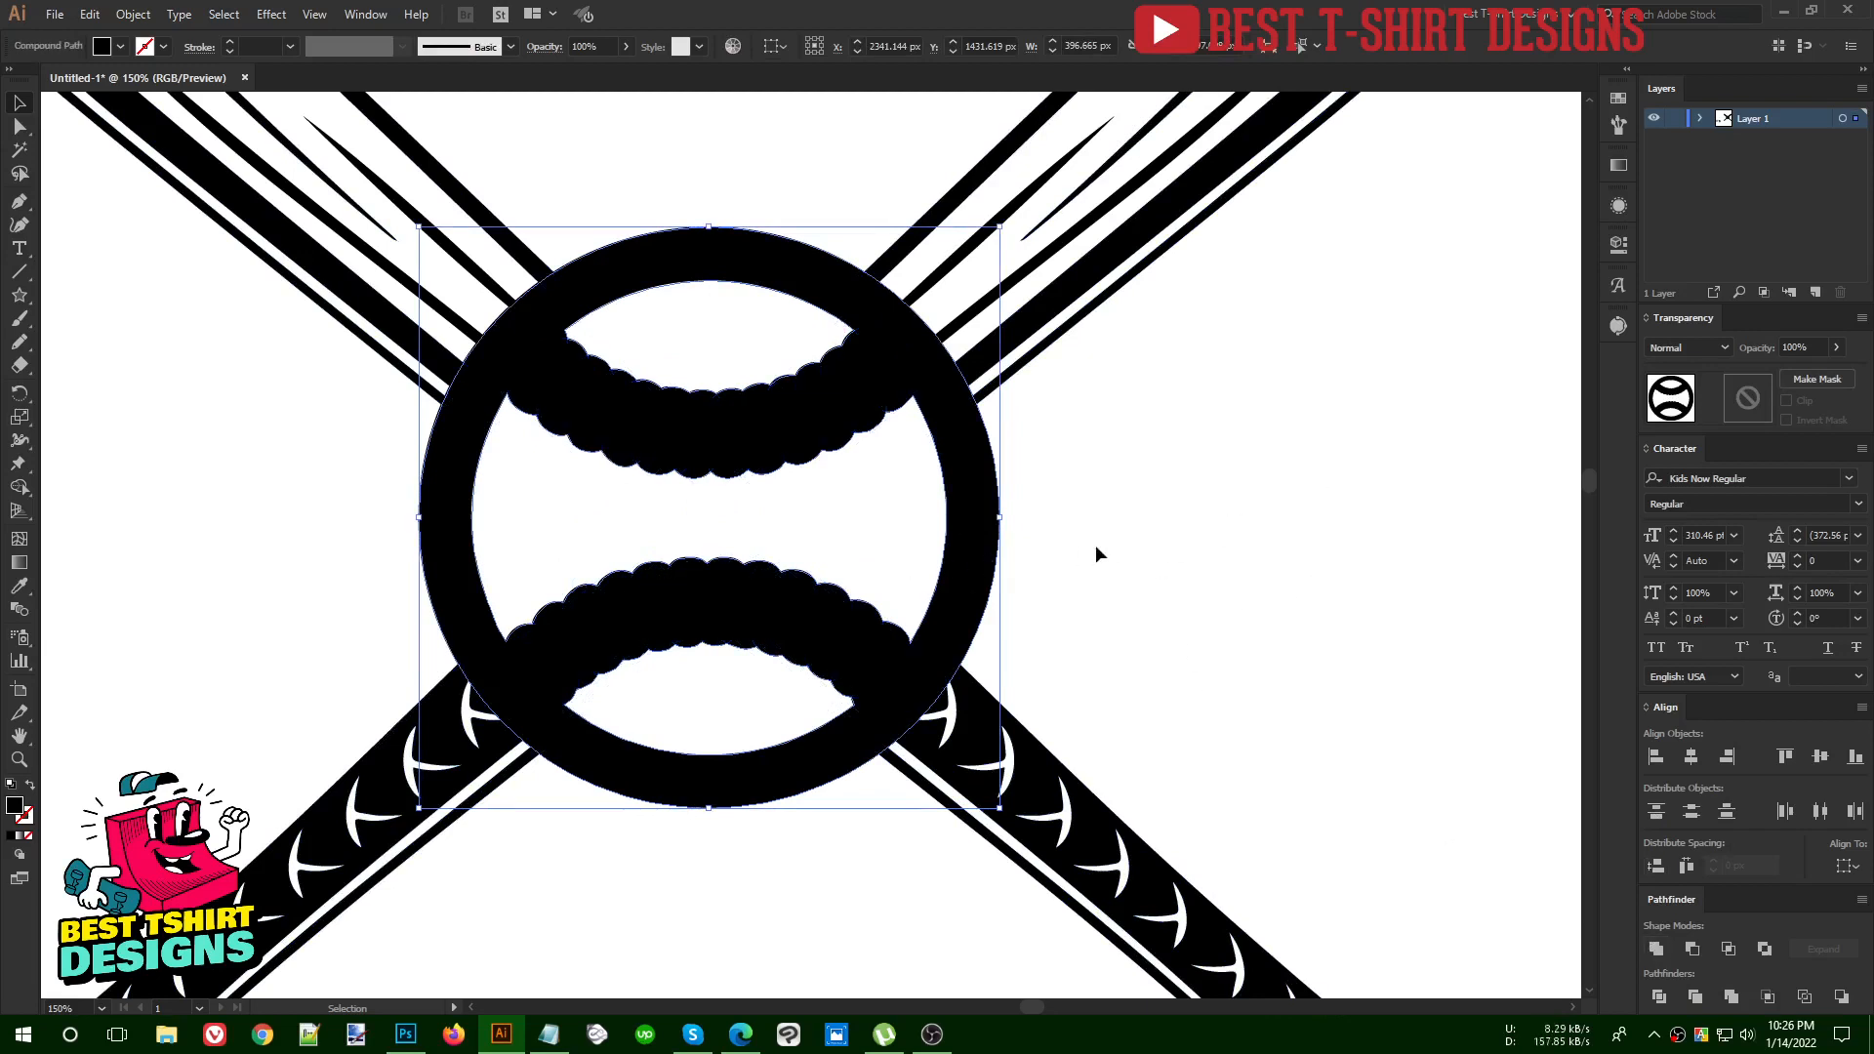
{"action": "key", "text": "a"}
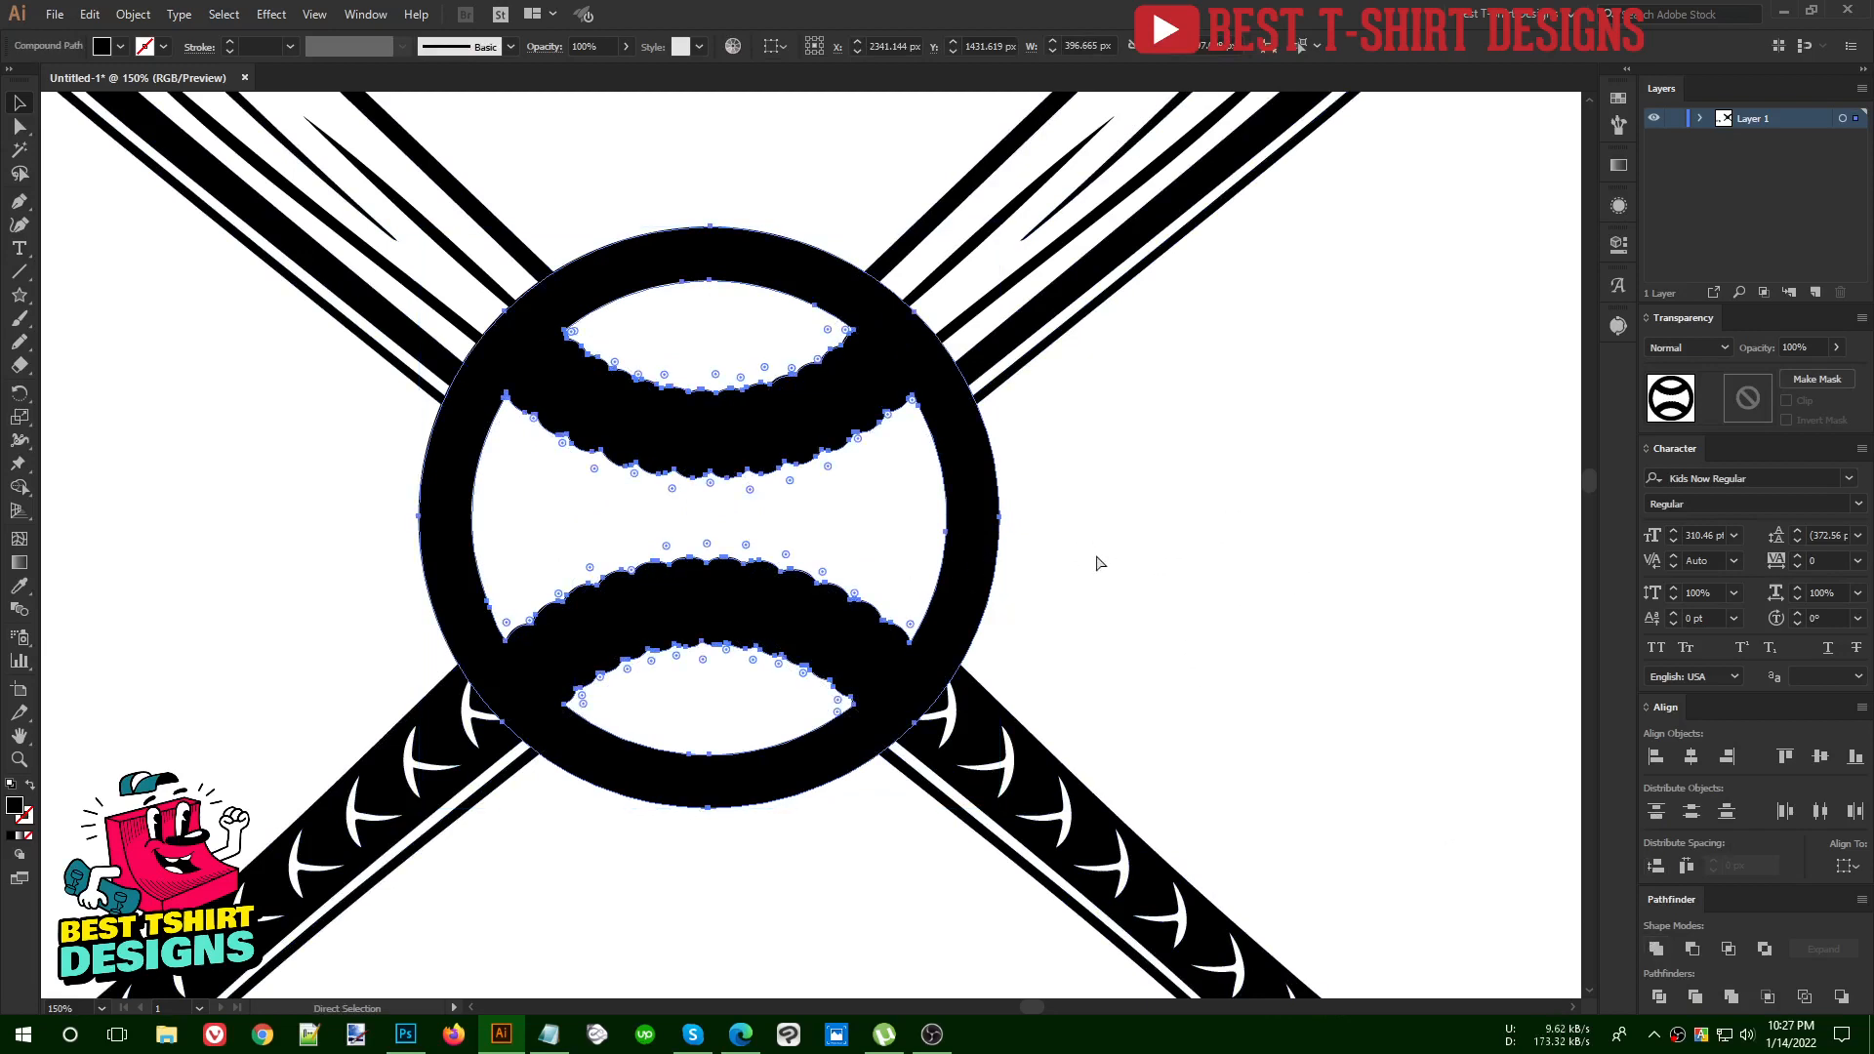
{"action": "key", "text": "ctrl+x"}
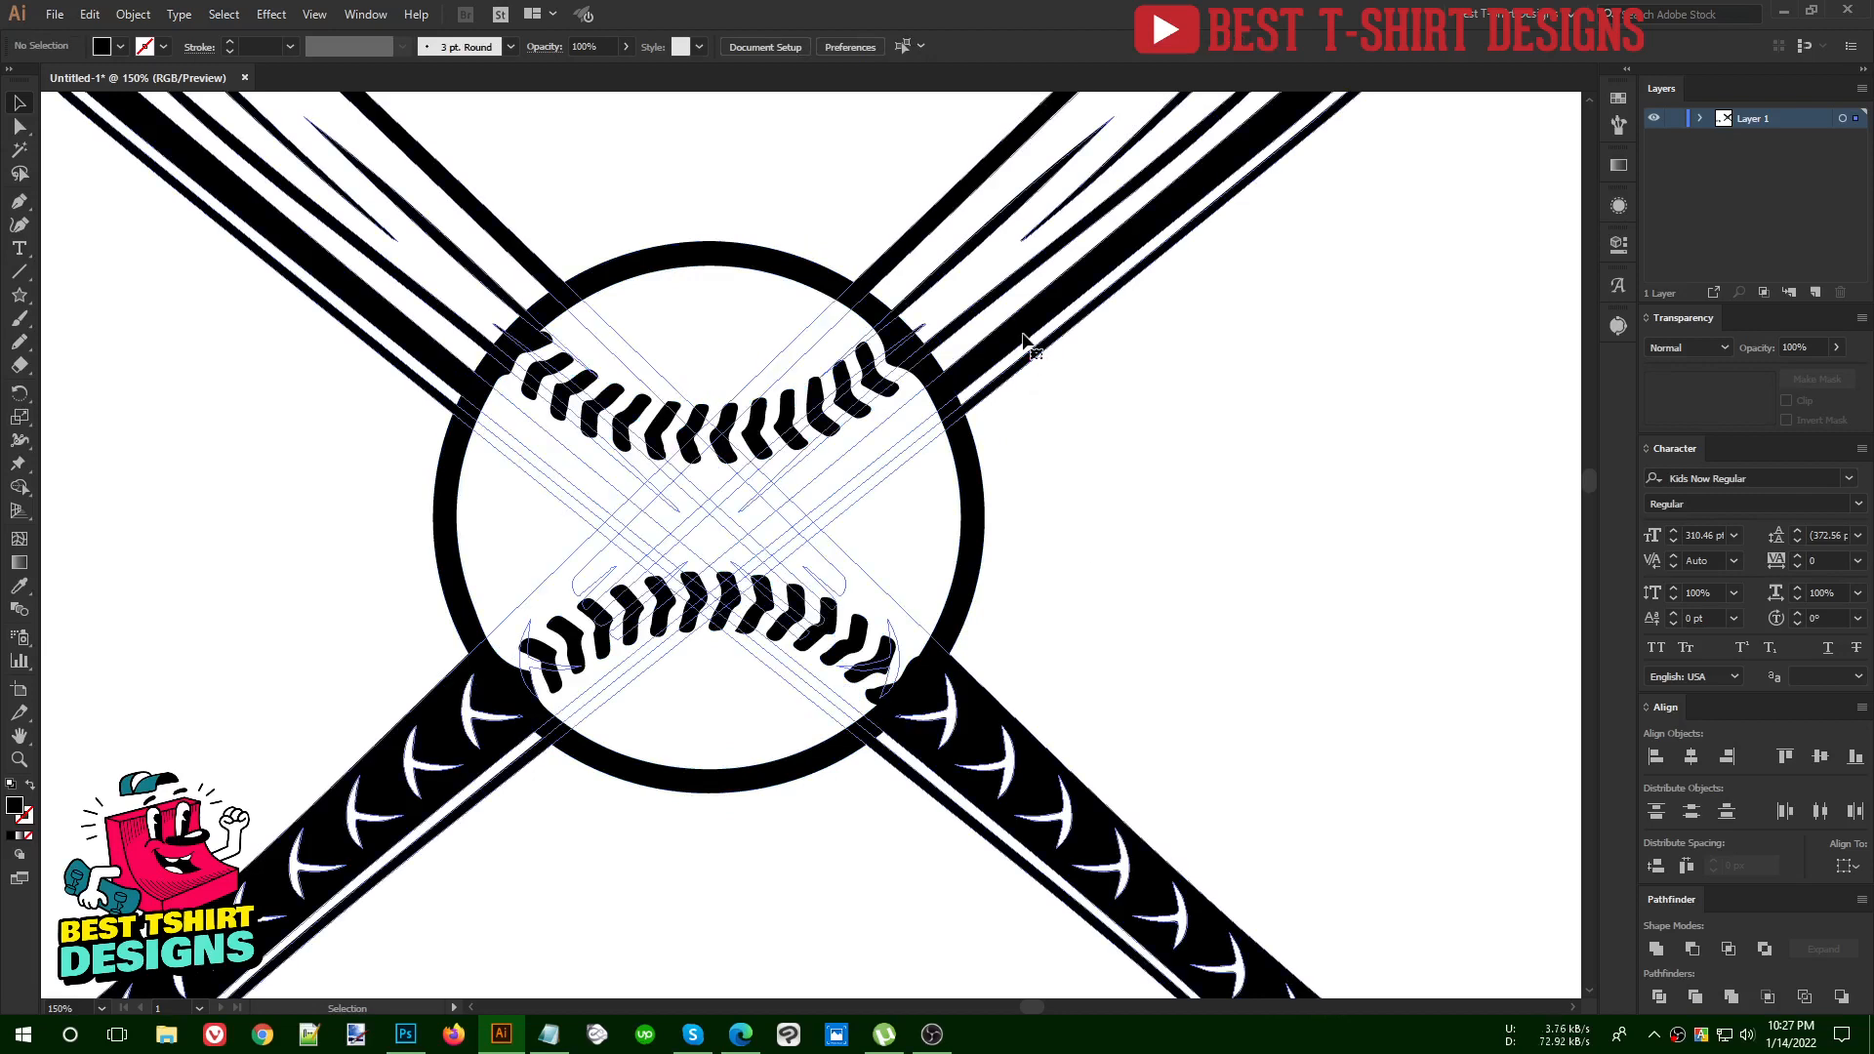
Enter the crossed bats' opacity mask and delete the old mask shape
{"action": "left_click", "coordinate": [1024, 340]}
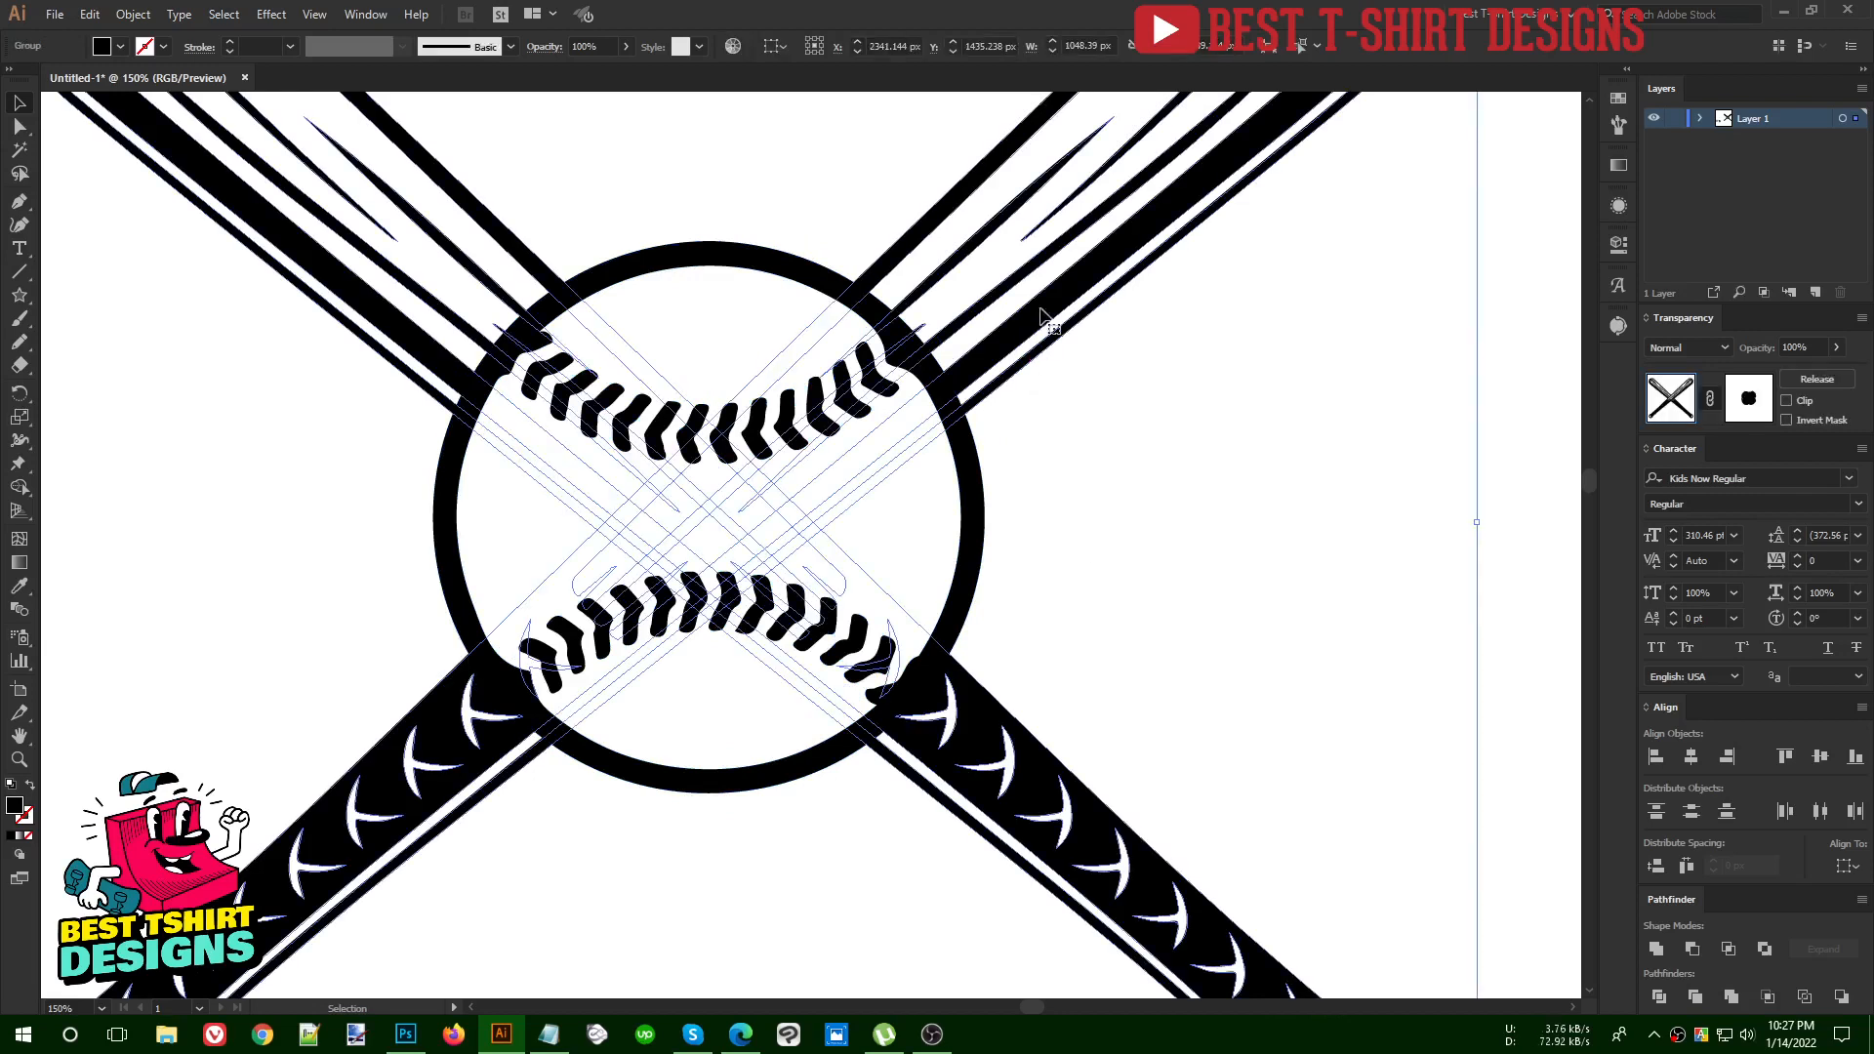
{"action": "left_click", "coordinate": [1759, 402]}
{"action": "key", "text": "a"}
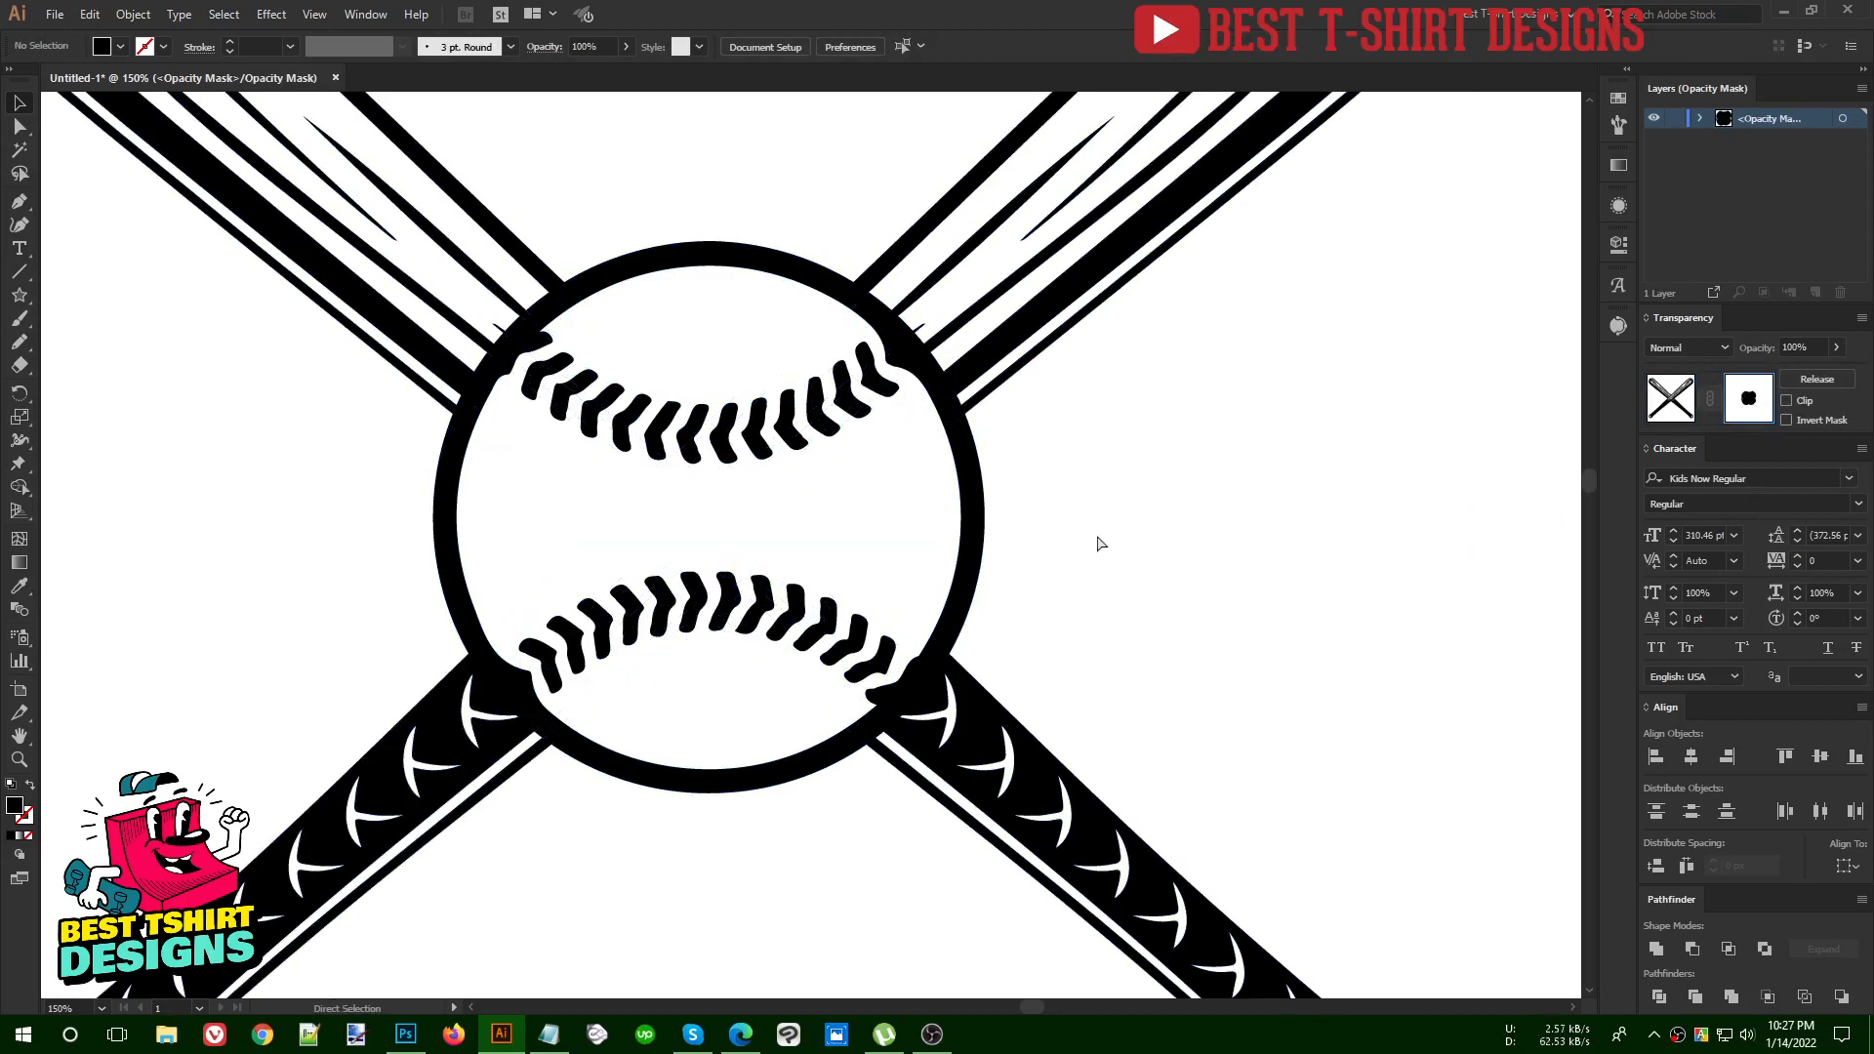
{"action": "key", "text": "v"}
{"action": "key", "text": "ctrl+a"}
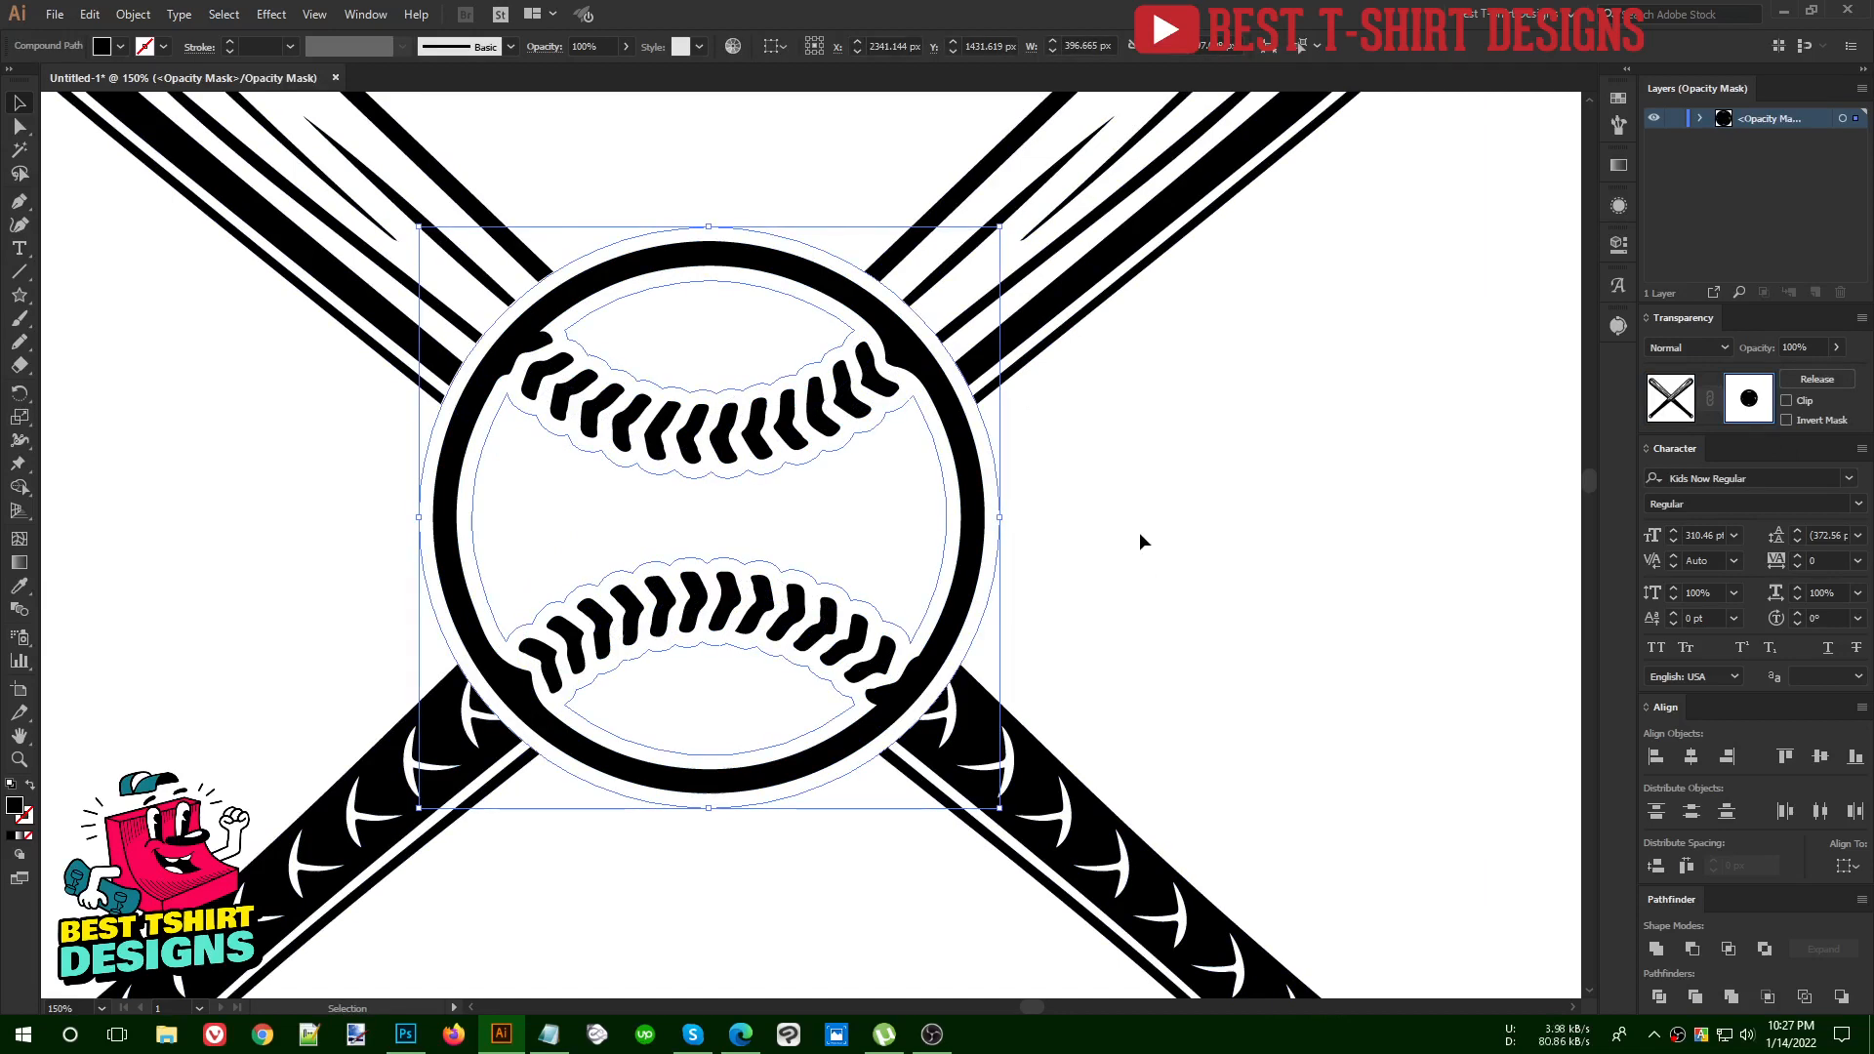
{"action": "key", "text": "a"}
{"action": "left_click", "coordinate": [1144, 541]}
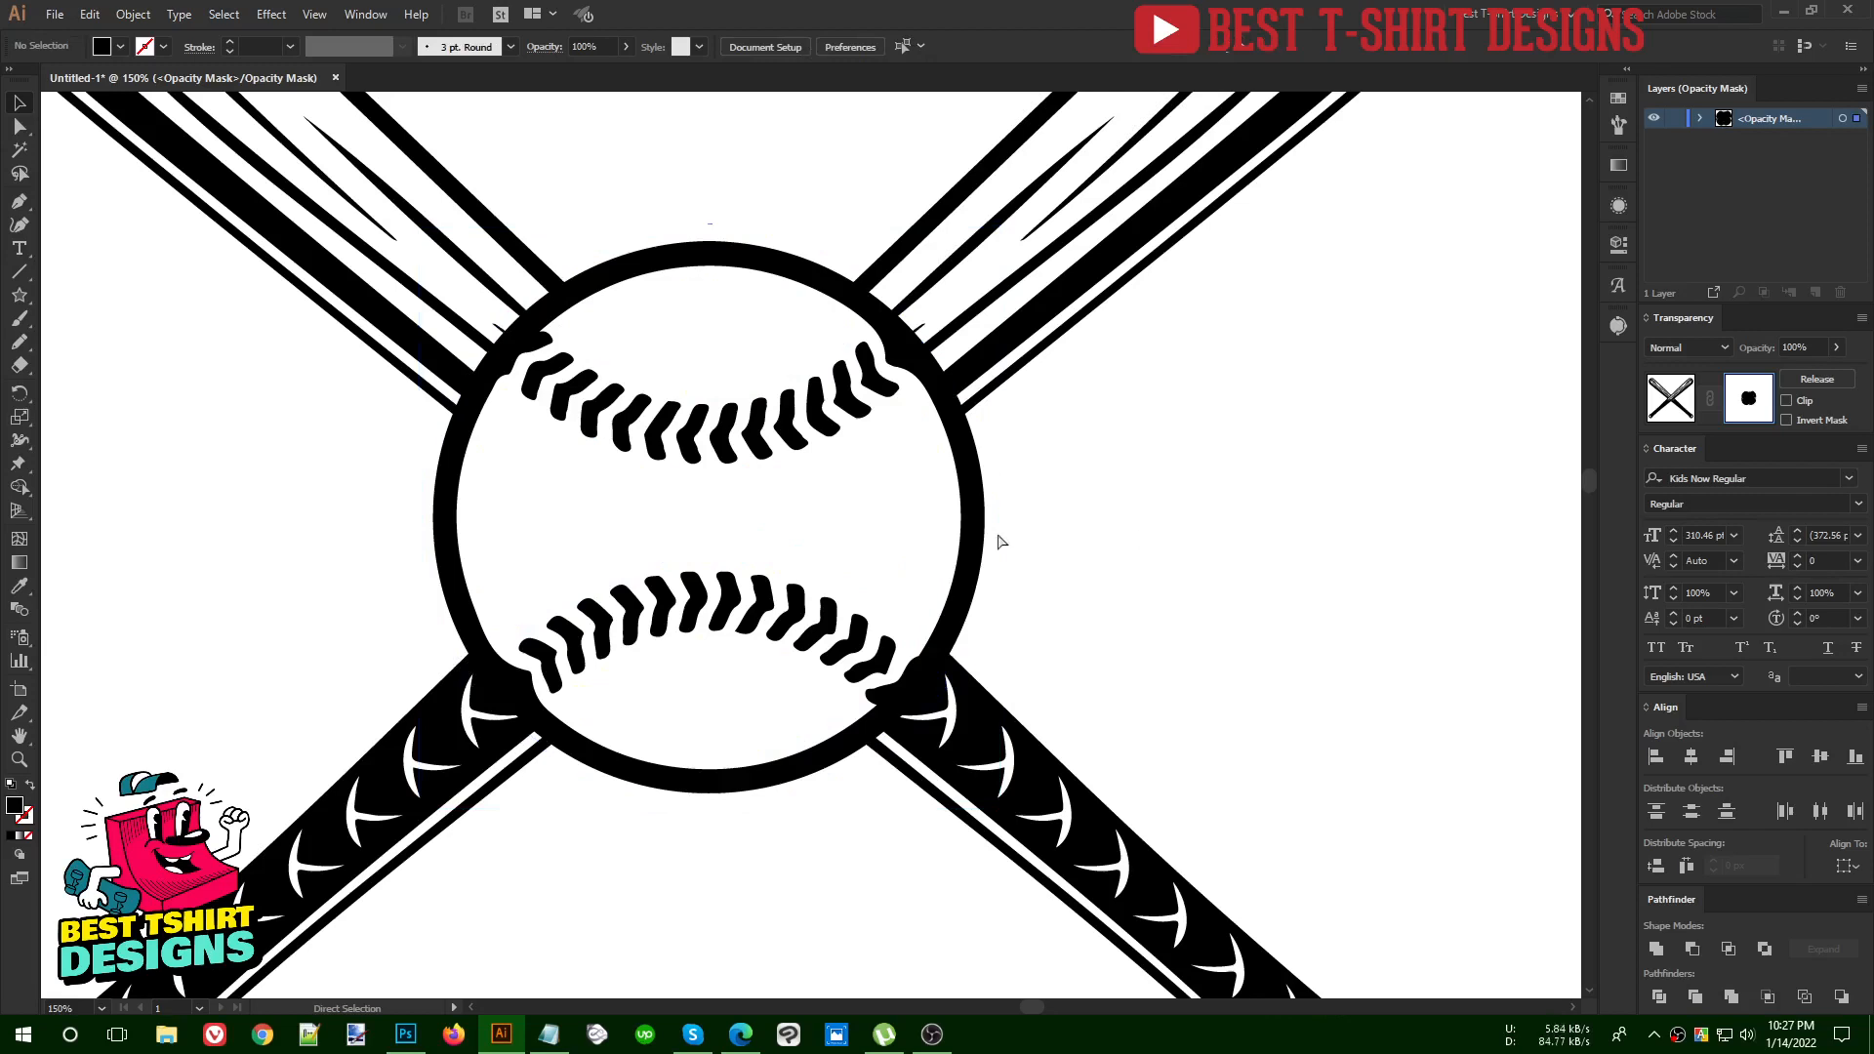
{"action": "key", "text": "v"}
{"action": "left_click", "coordinate": [815, 485]}
{"action": "key", "text": "Delete"}
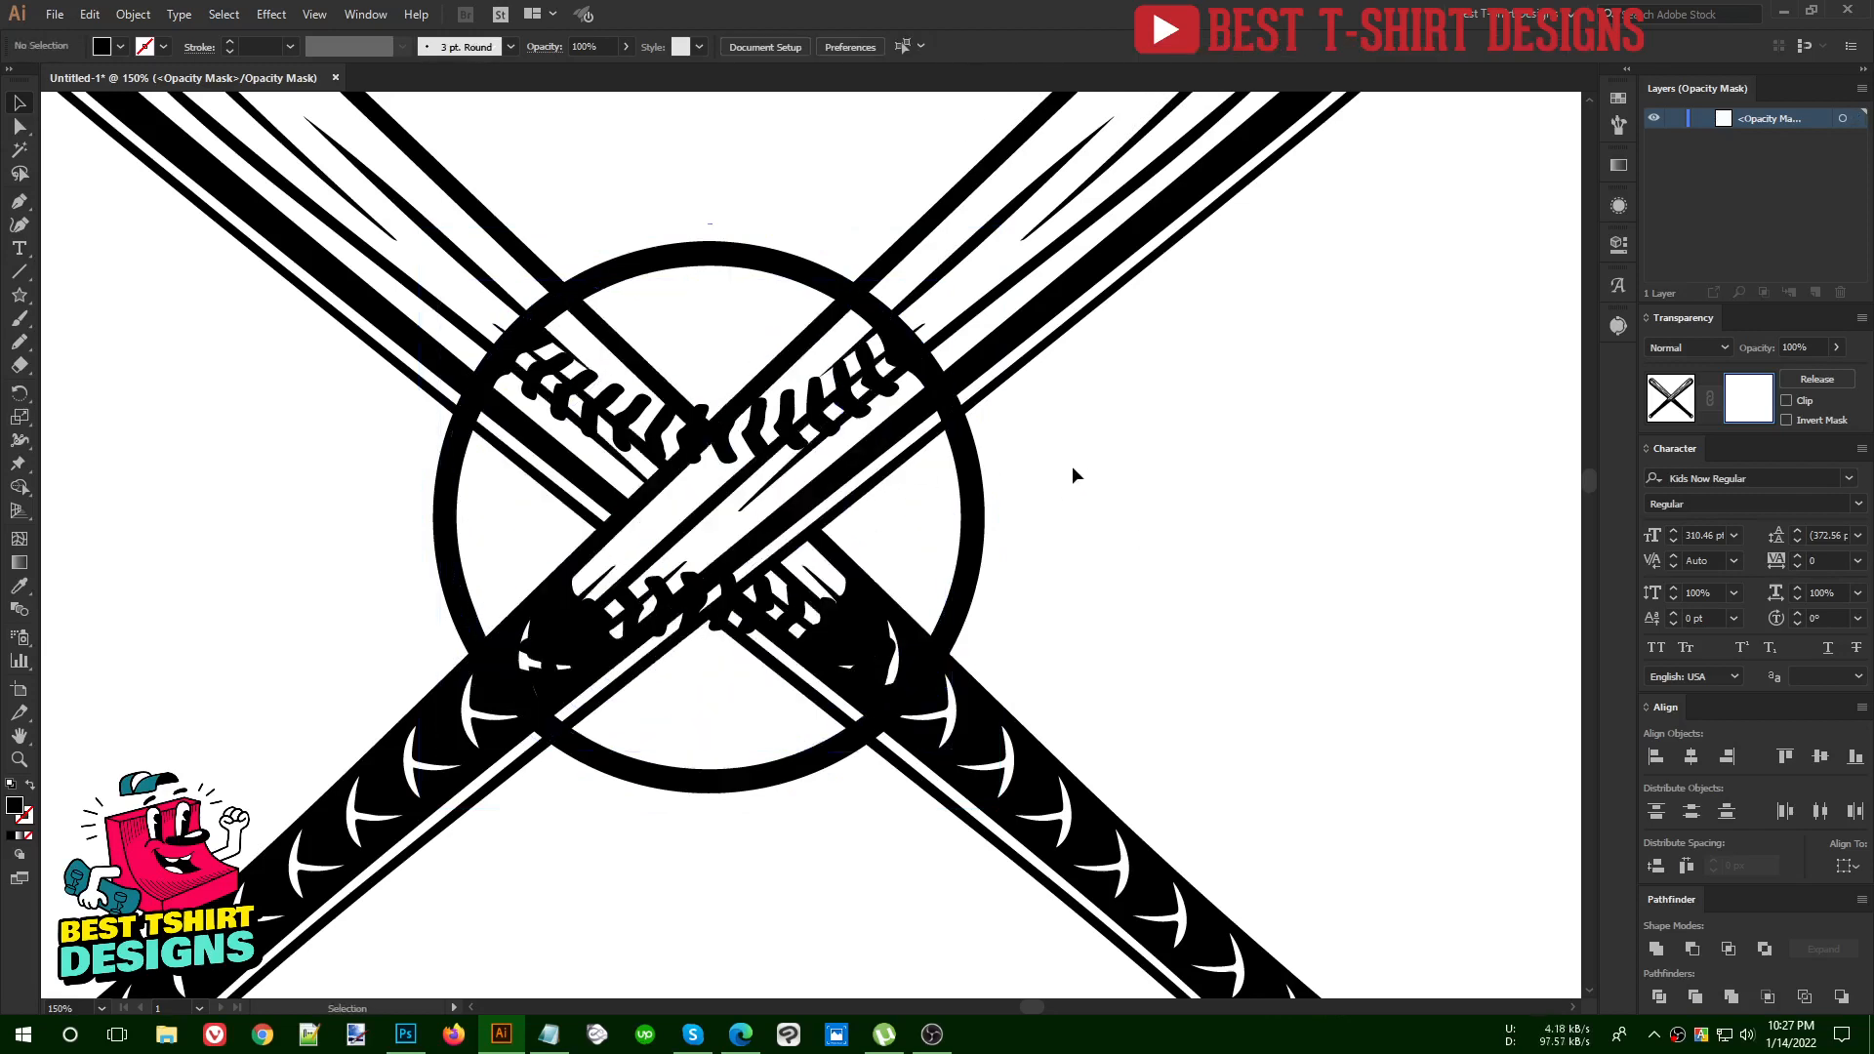
Paste the united offset shape in place in the opacity mask, test its effect by moving it, and undo the move
{"action": "key", "text": "a"}
{"action": "key", "text": "v"}
{"action": "key", "text": "ctrl+f"}
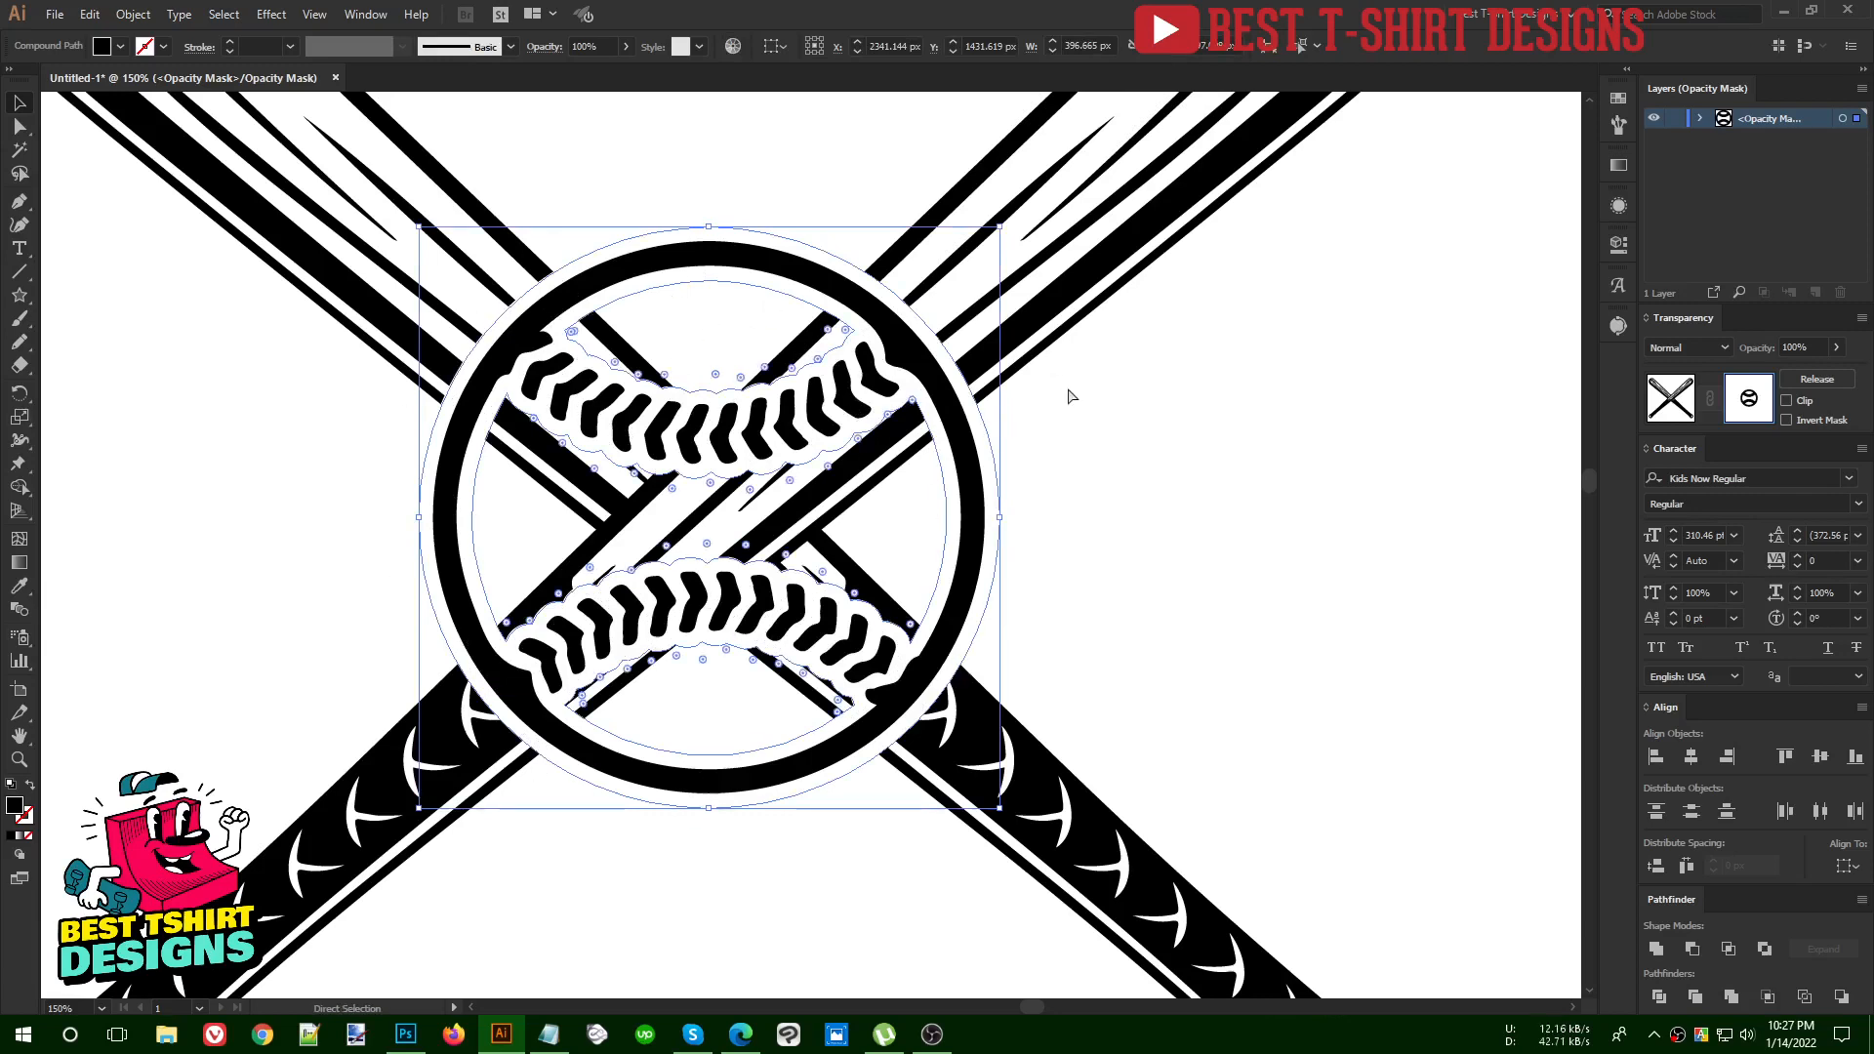
{"action": "left_click_drag", "start_coordinate": [971, 398], "coordinate": [1074, 425]}
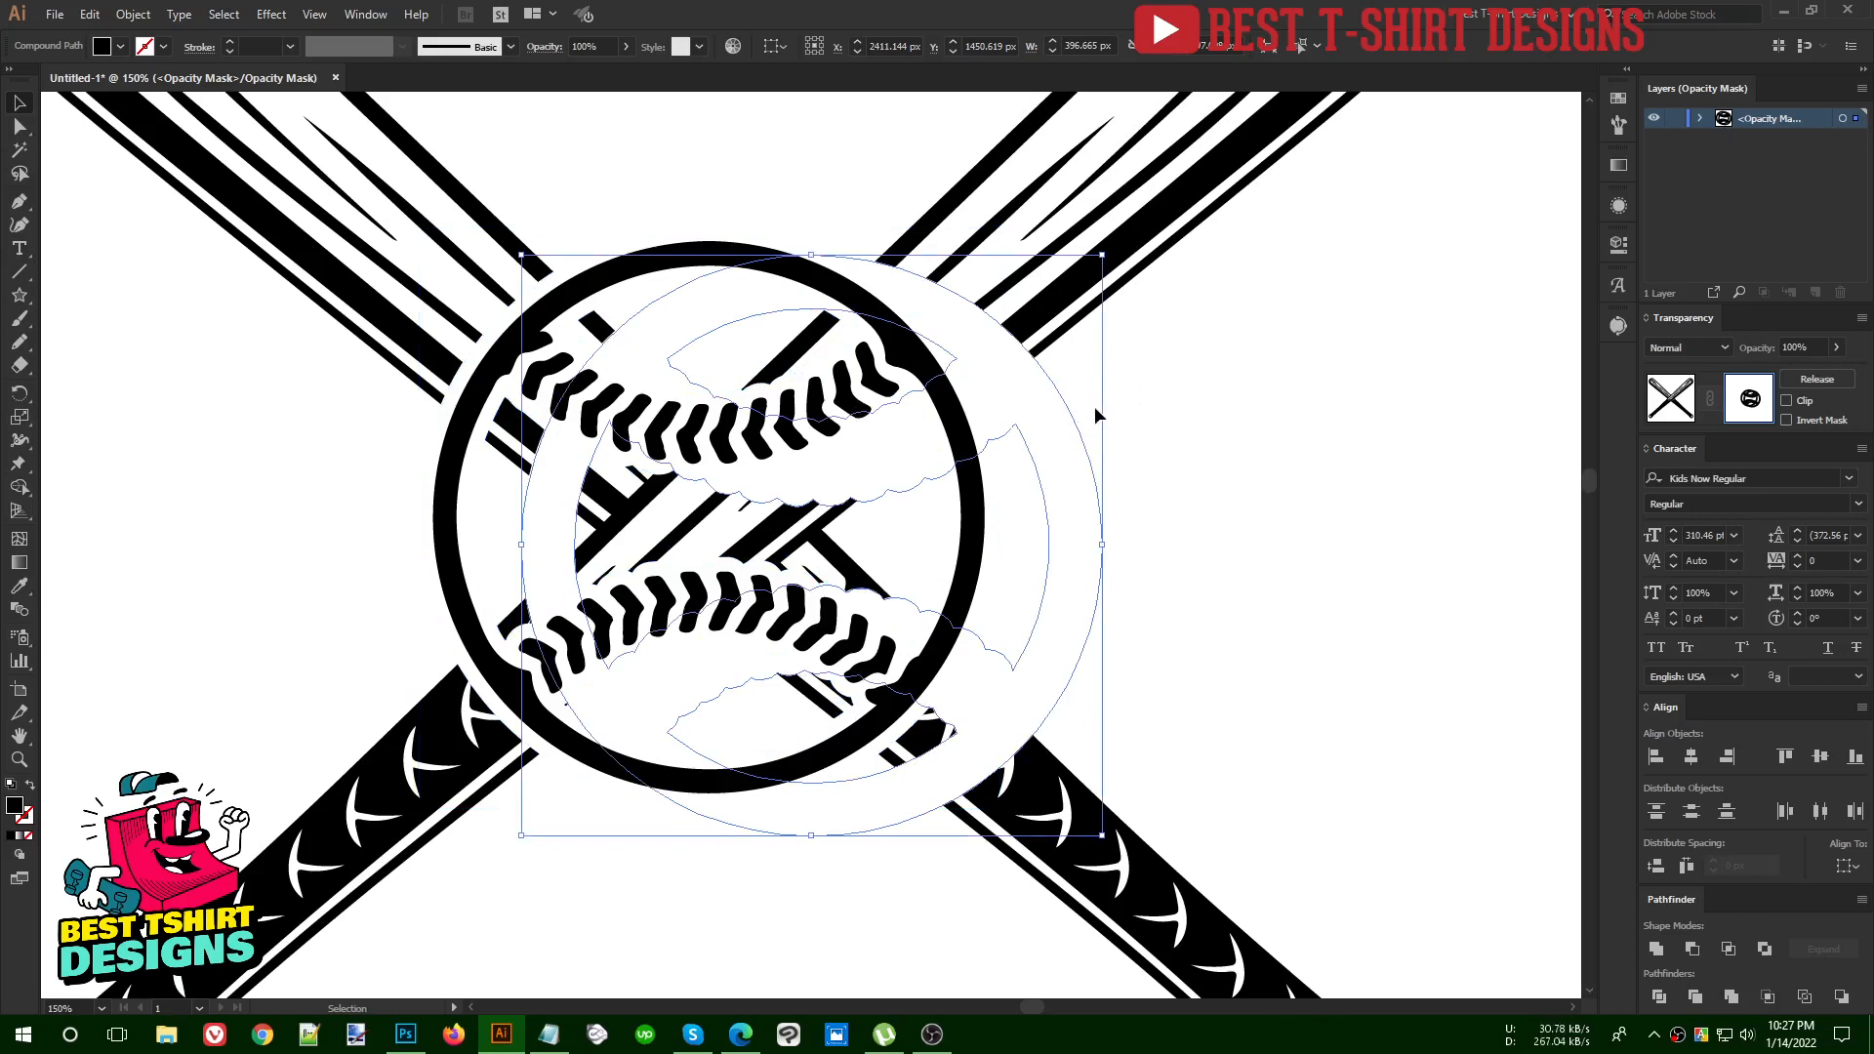
{"action": "left_click", "coordinate": [1095, 410]}
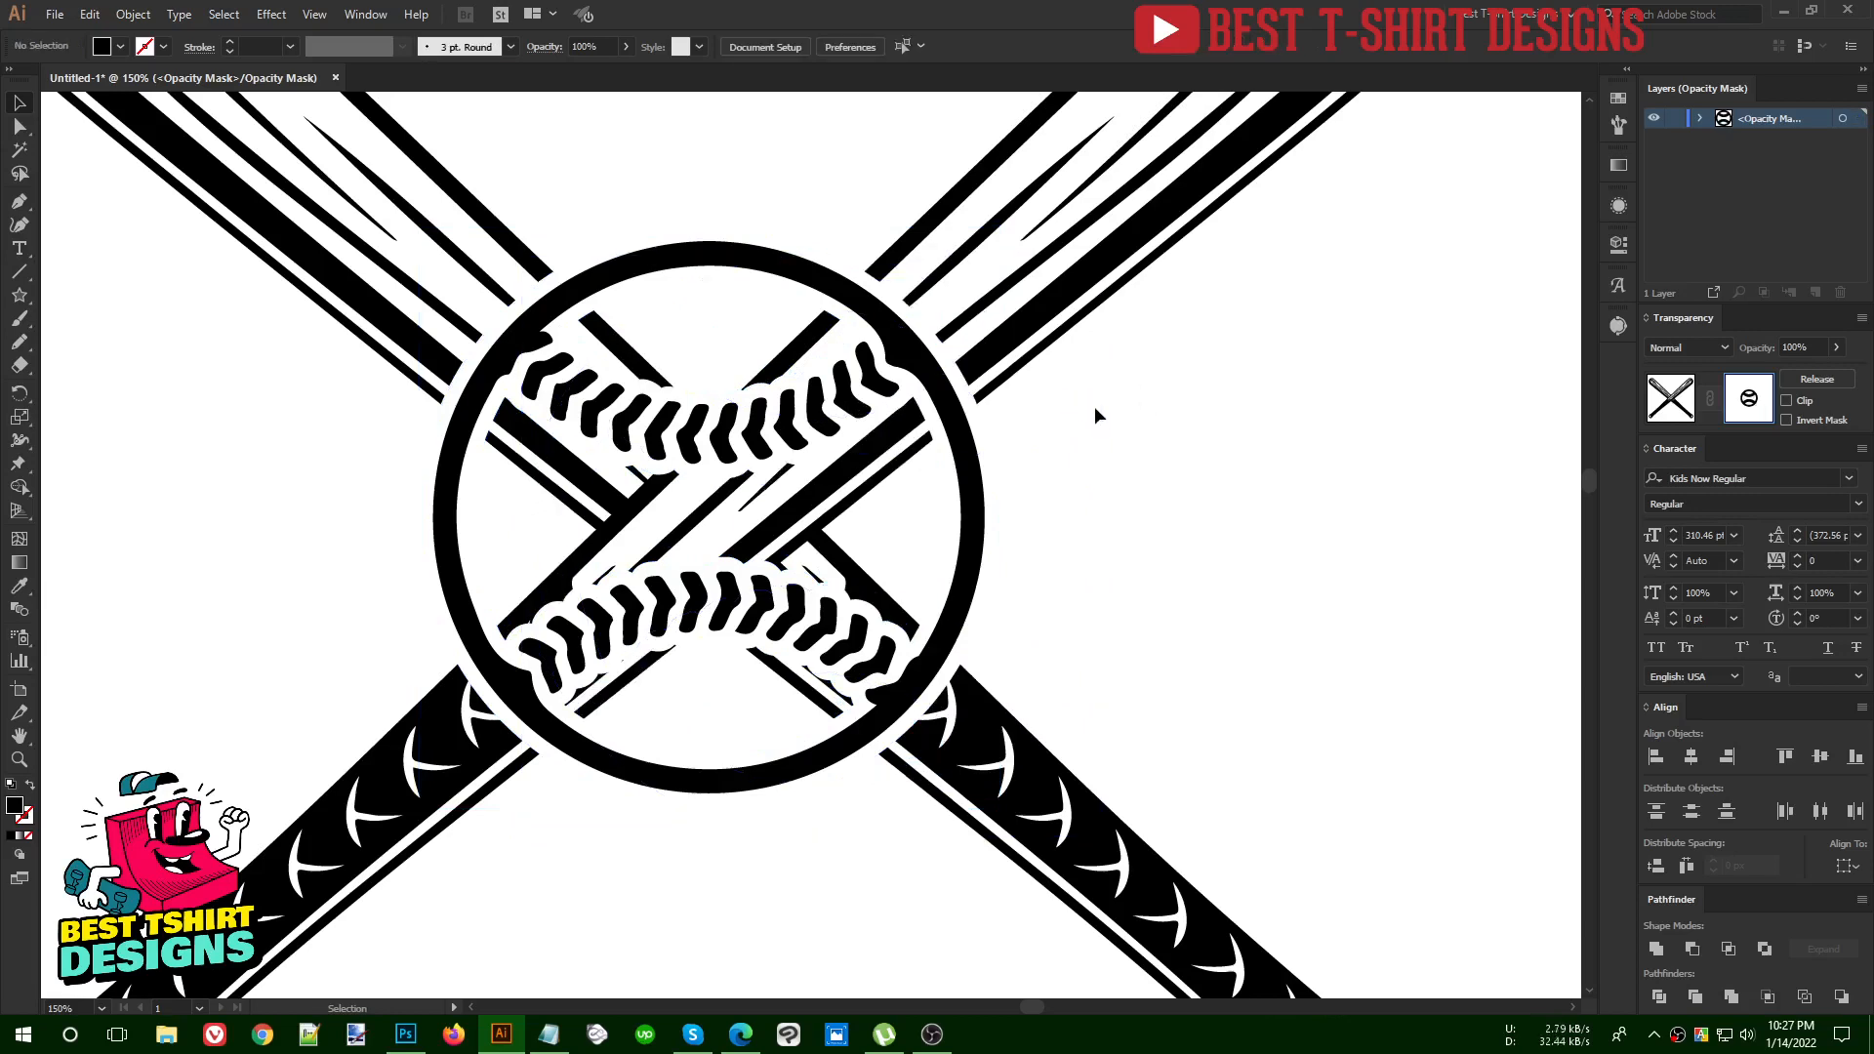
{"action": "key", "text": "a"}
{"action": "key", "text": "v"}
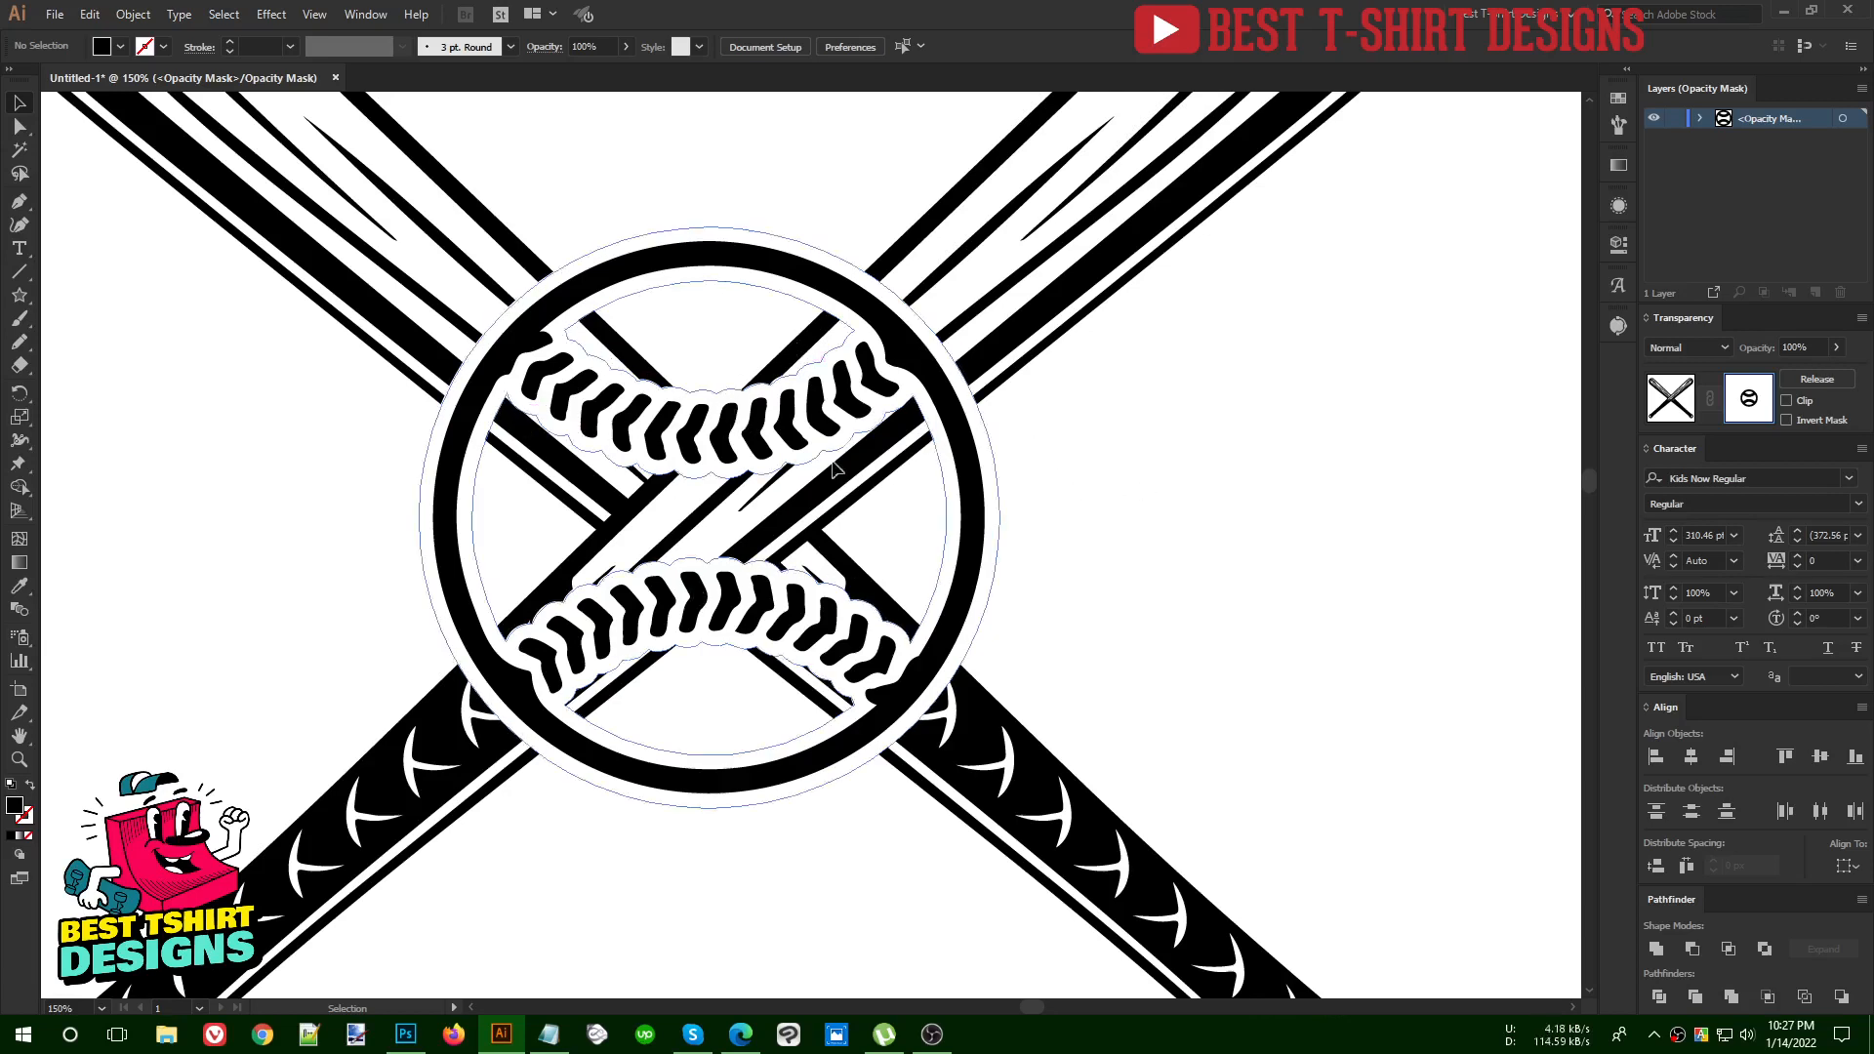
Try filling the pasted mask shape's interior openings with Shape Builder, and undo the merges
{"action": "left_click", "coordinate": [841, 296]}
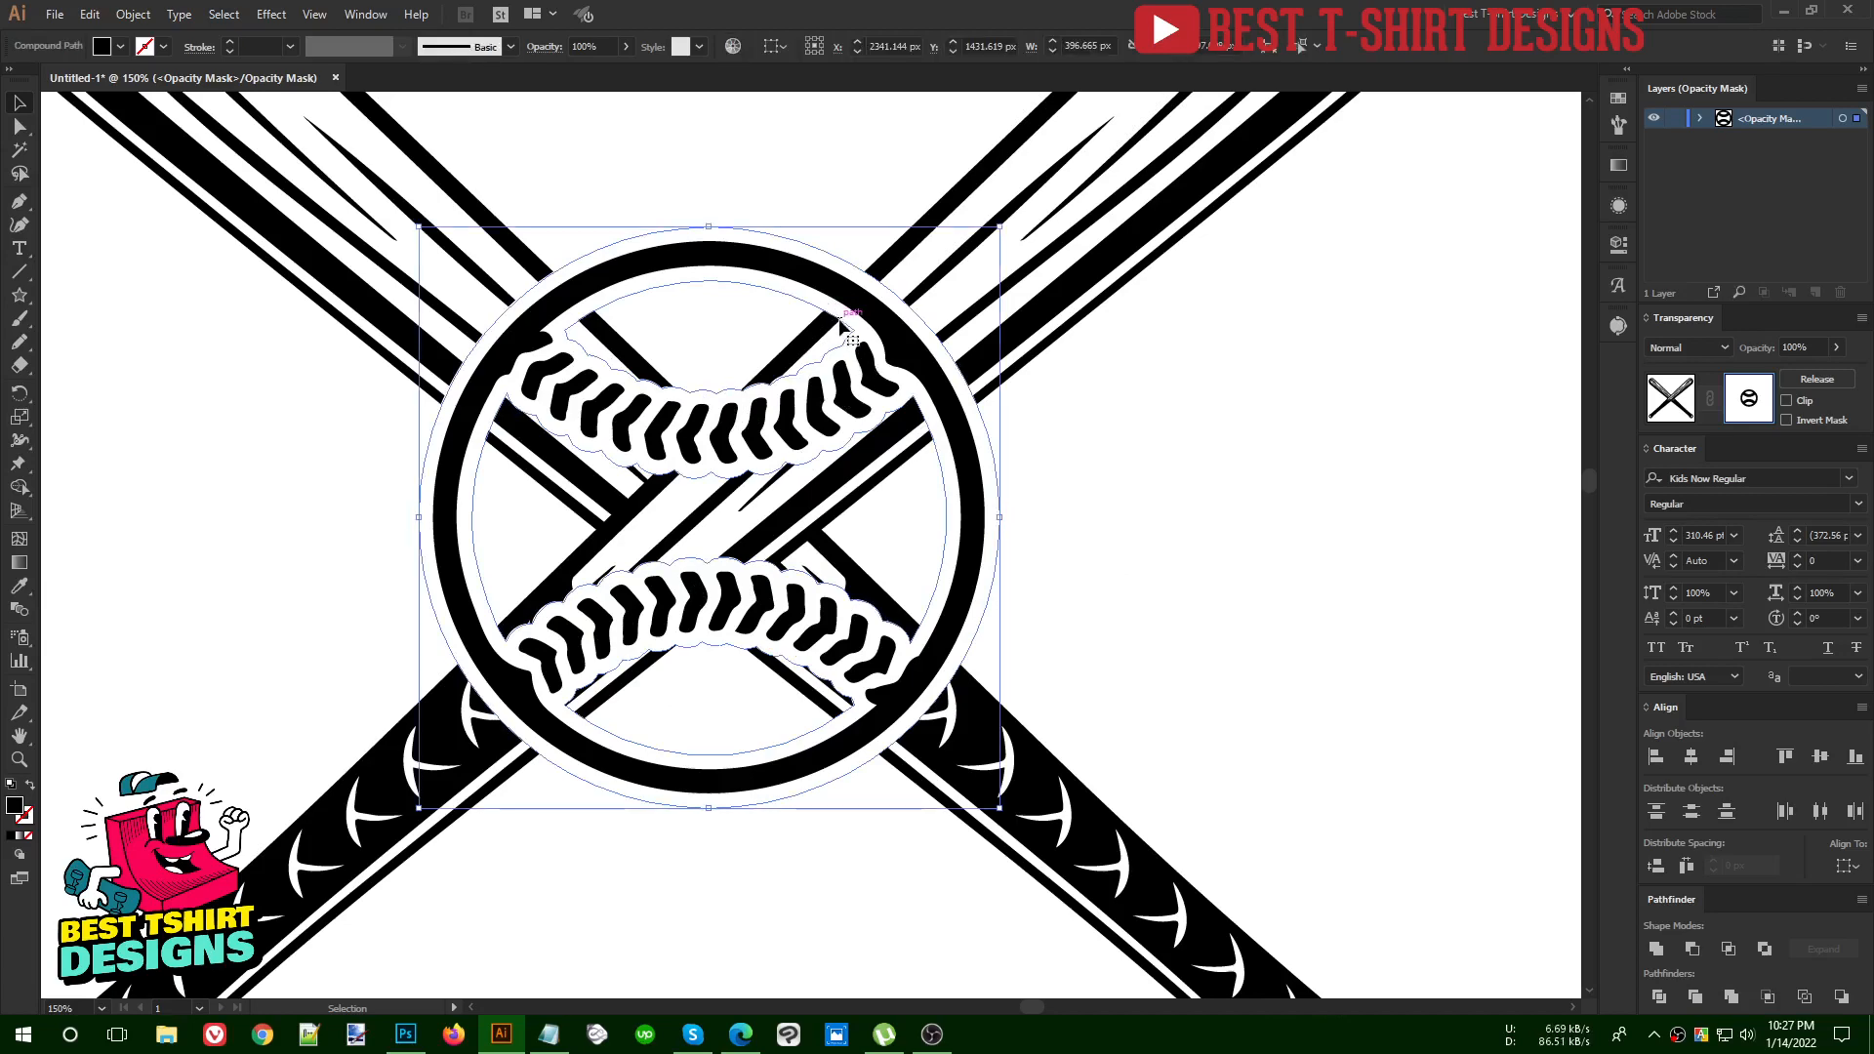
{"action": "key", "text": "shift+m"}
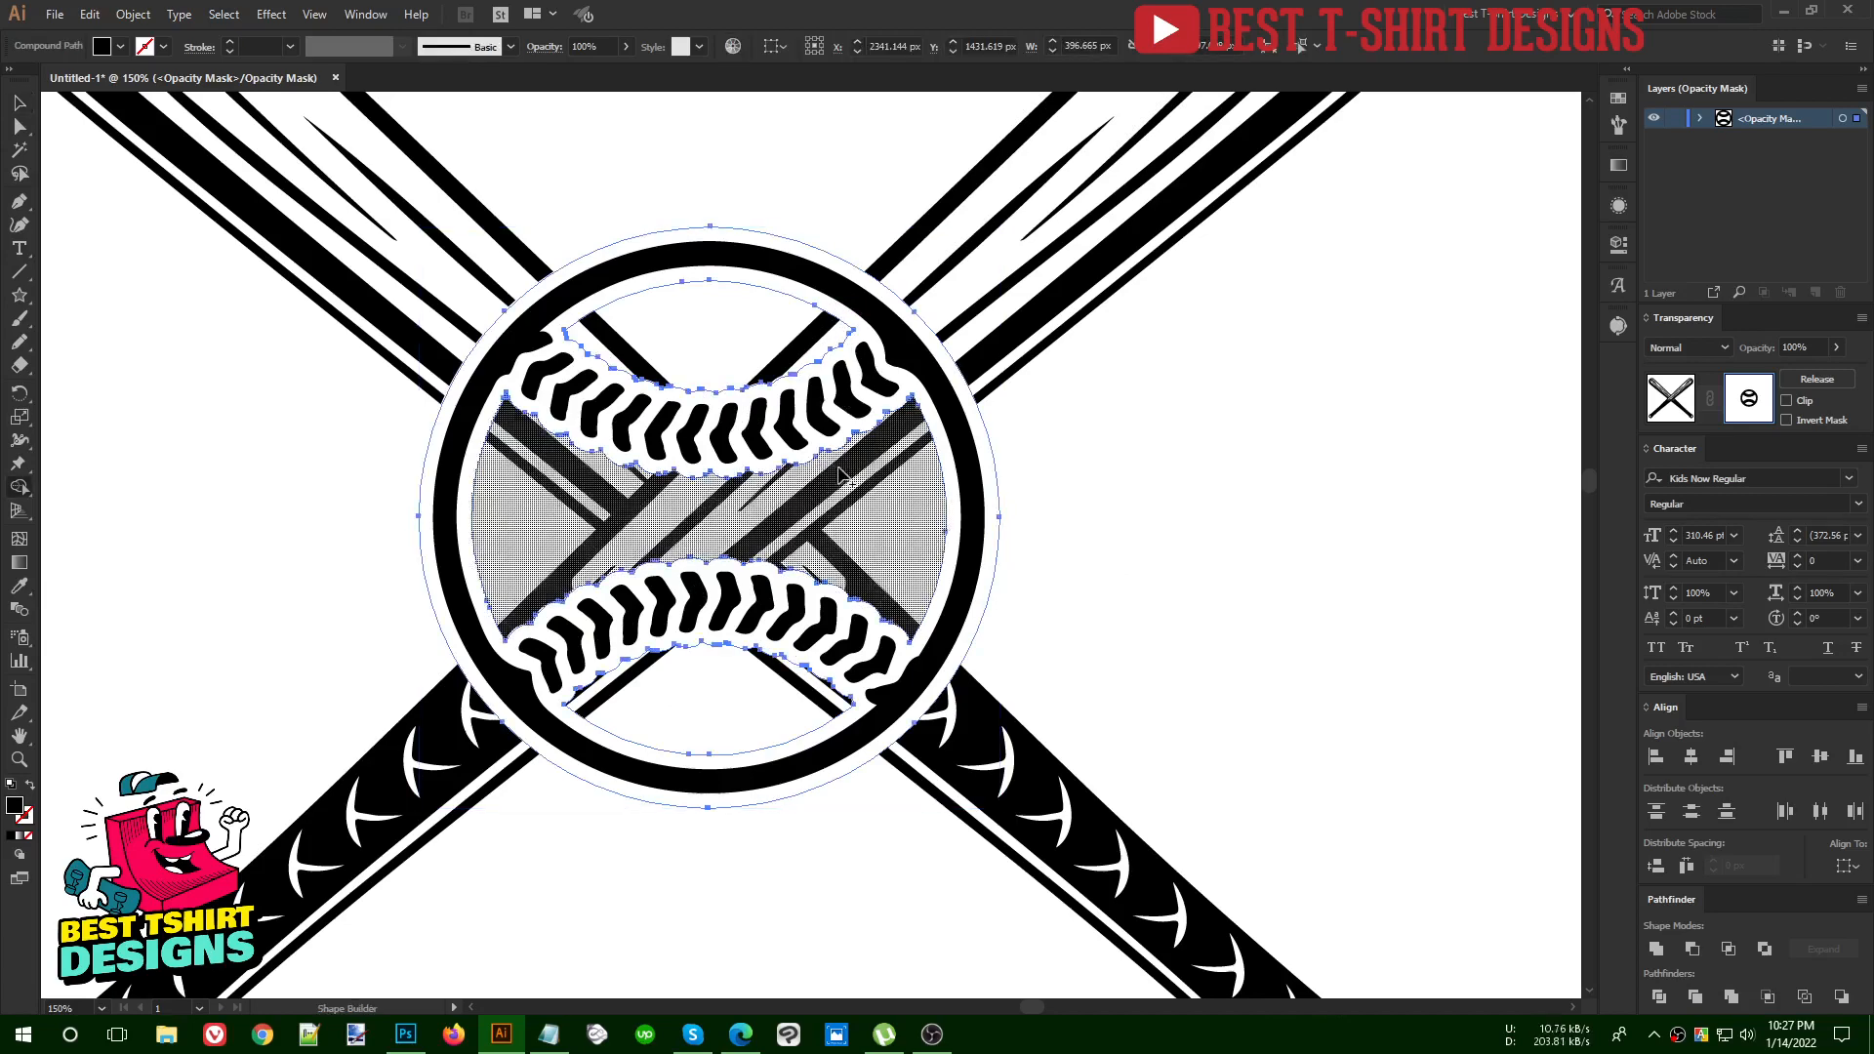
{"action": "mouse_move", "coordinate": [729, 408]}
{"action": "left_mouse_down"}
{"action": "mouse_move", "coordinate": [818, 585]}
{"action": "mouse_move", "coordinate": [812, 651]}
{"action": "left_mouse_up"}
{"action": "left_click_drag", "start_coordinate": [682, 589], "coordinate": [695, 748]}
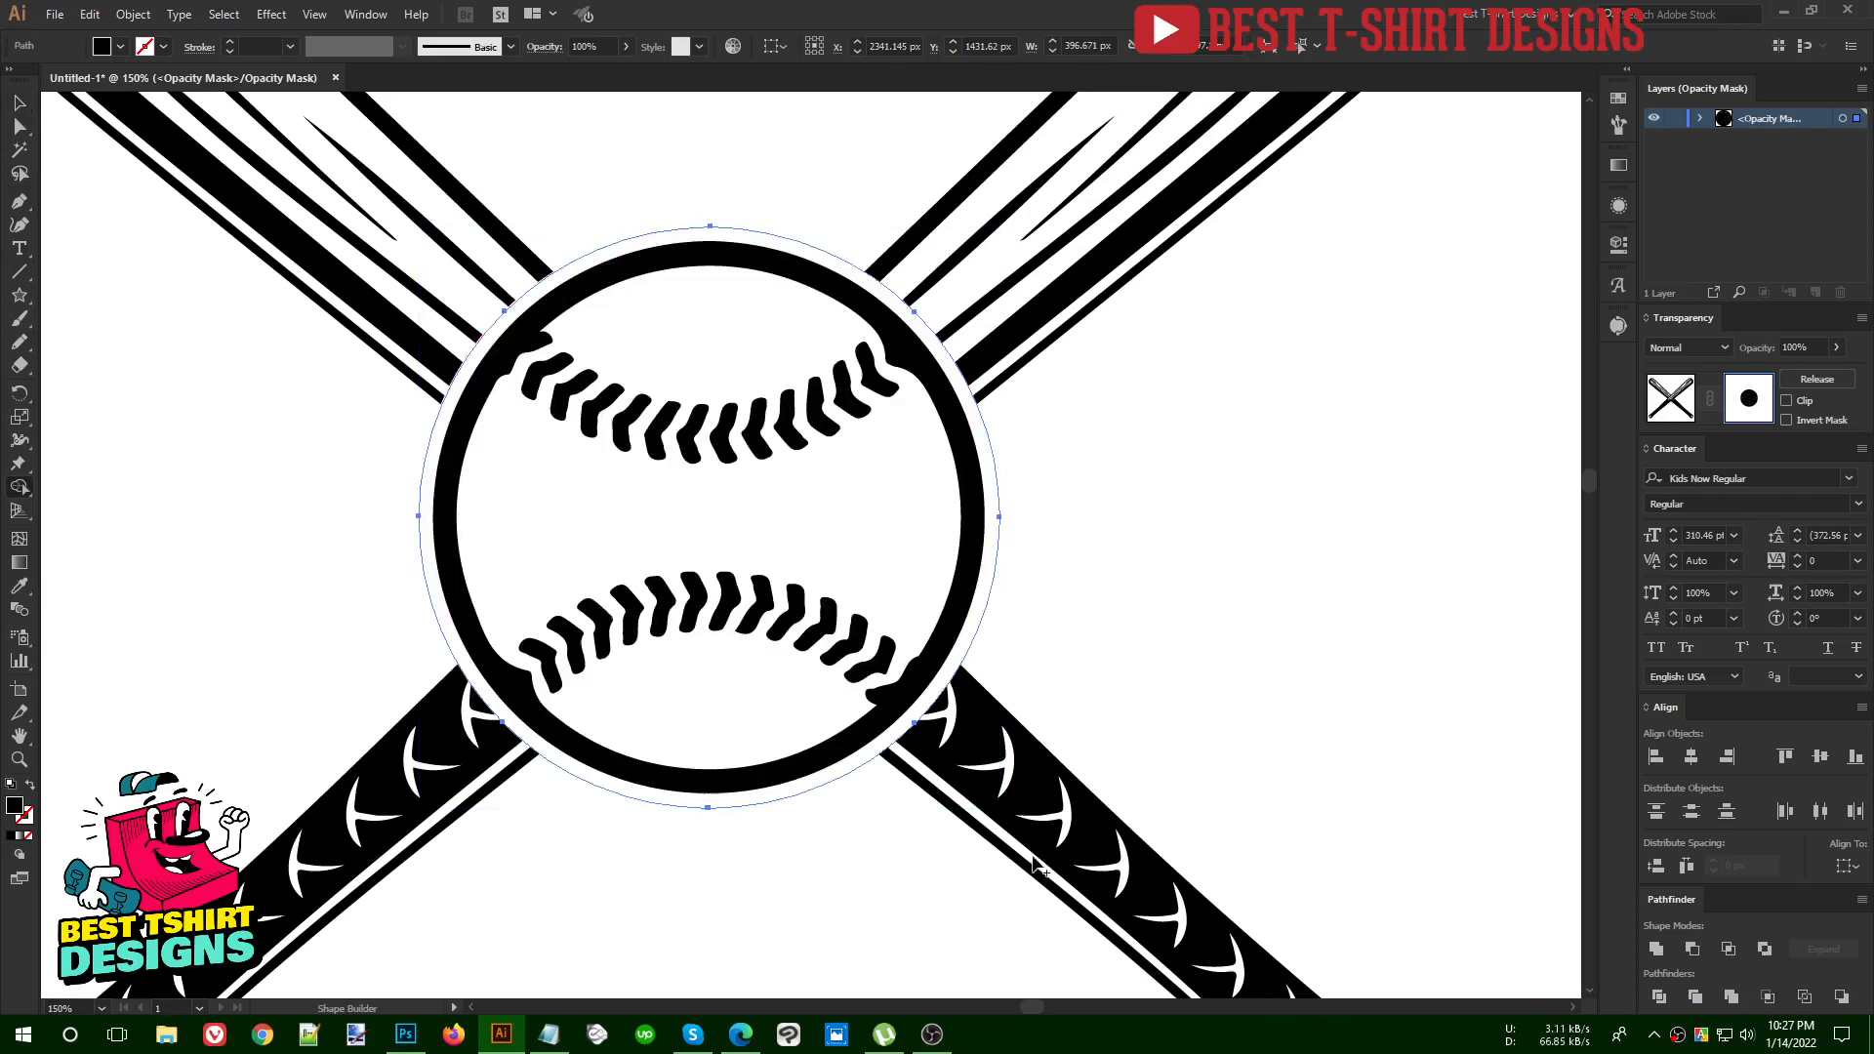
{"action": "key", "text": "ctrl+z"}
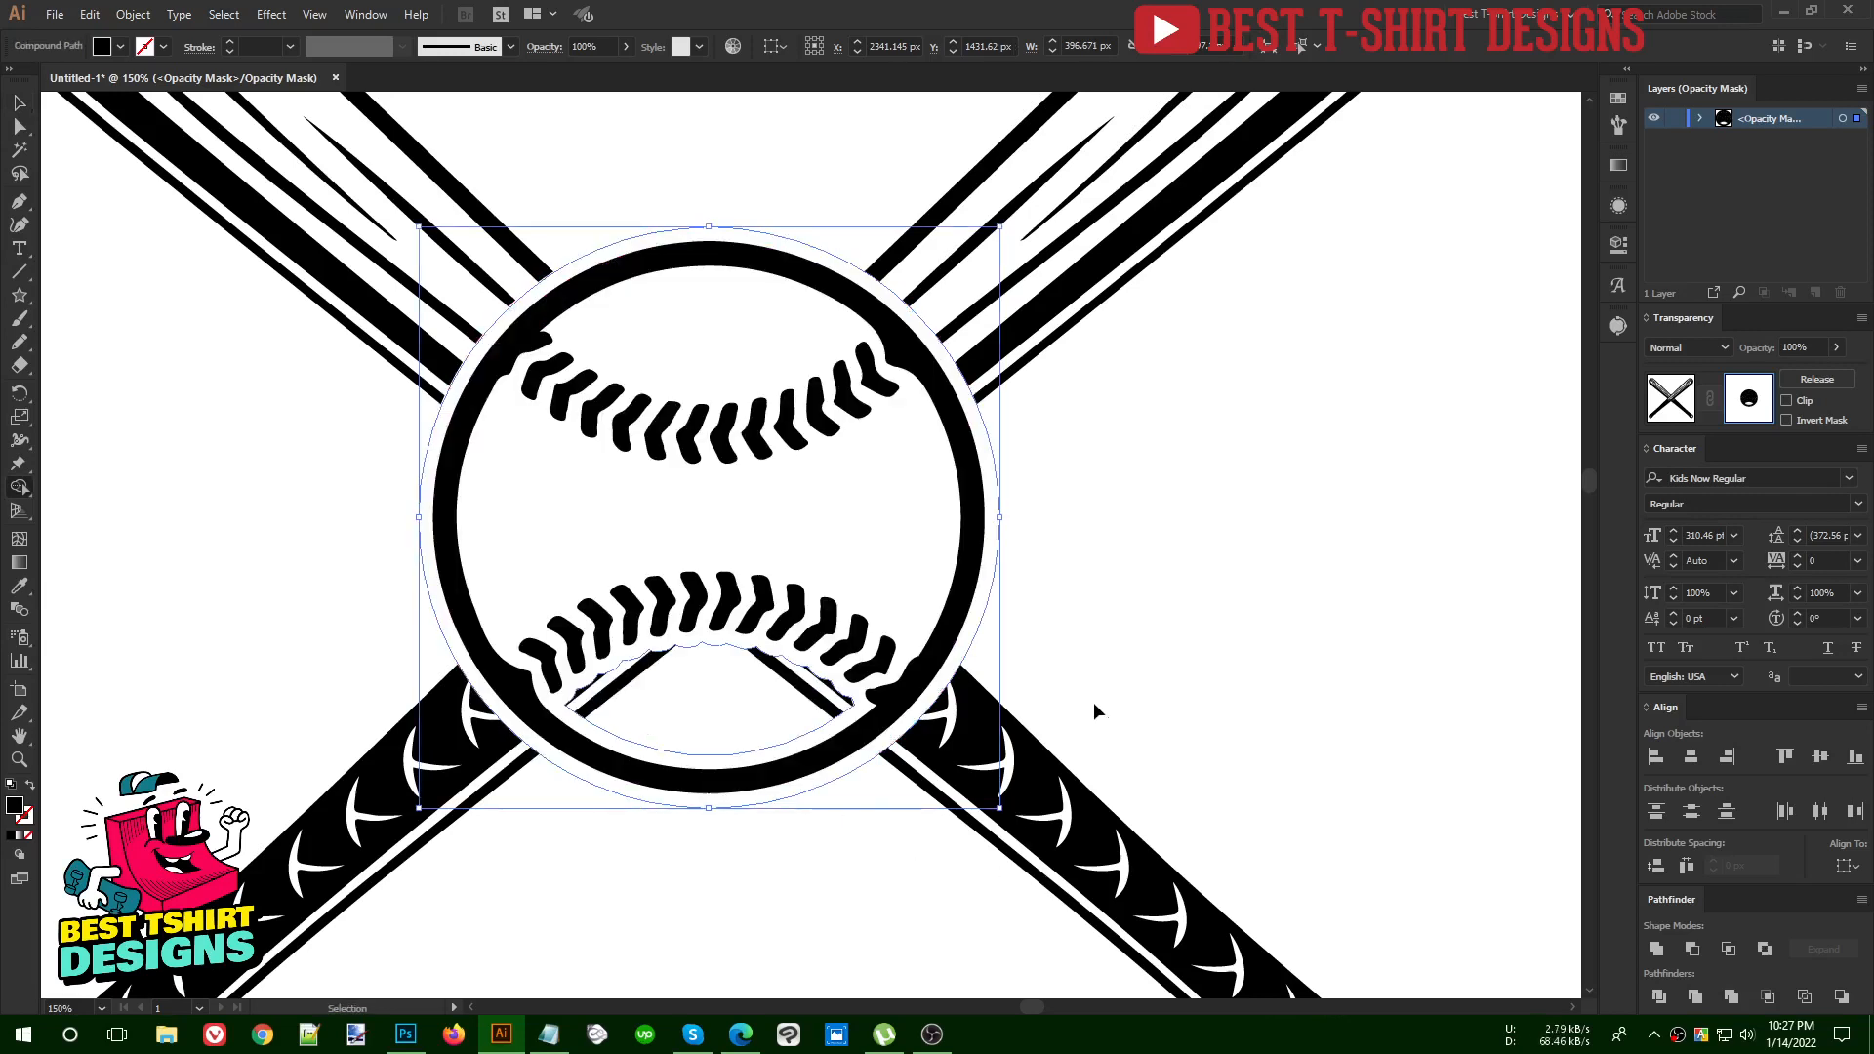
{"action": "key", "text": "ctrl+z"}
{"action": "key", "text": "ctrl+z"}
{"action": "key", "text": "v"}
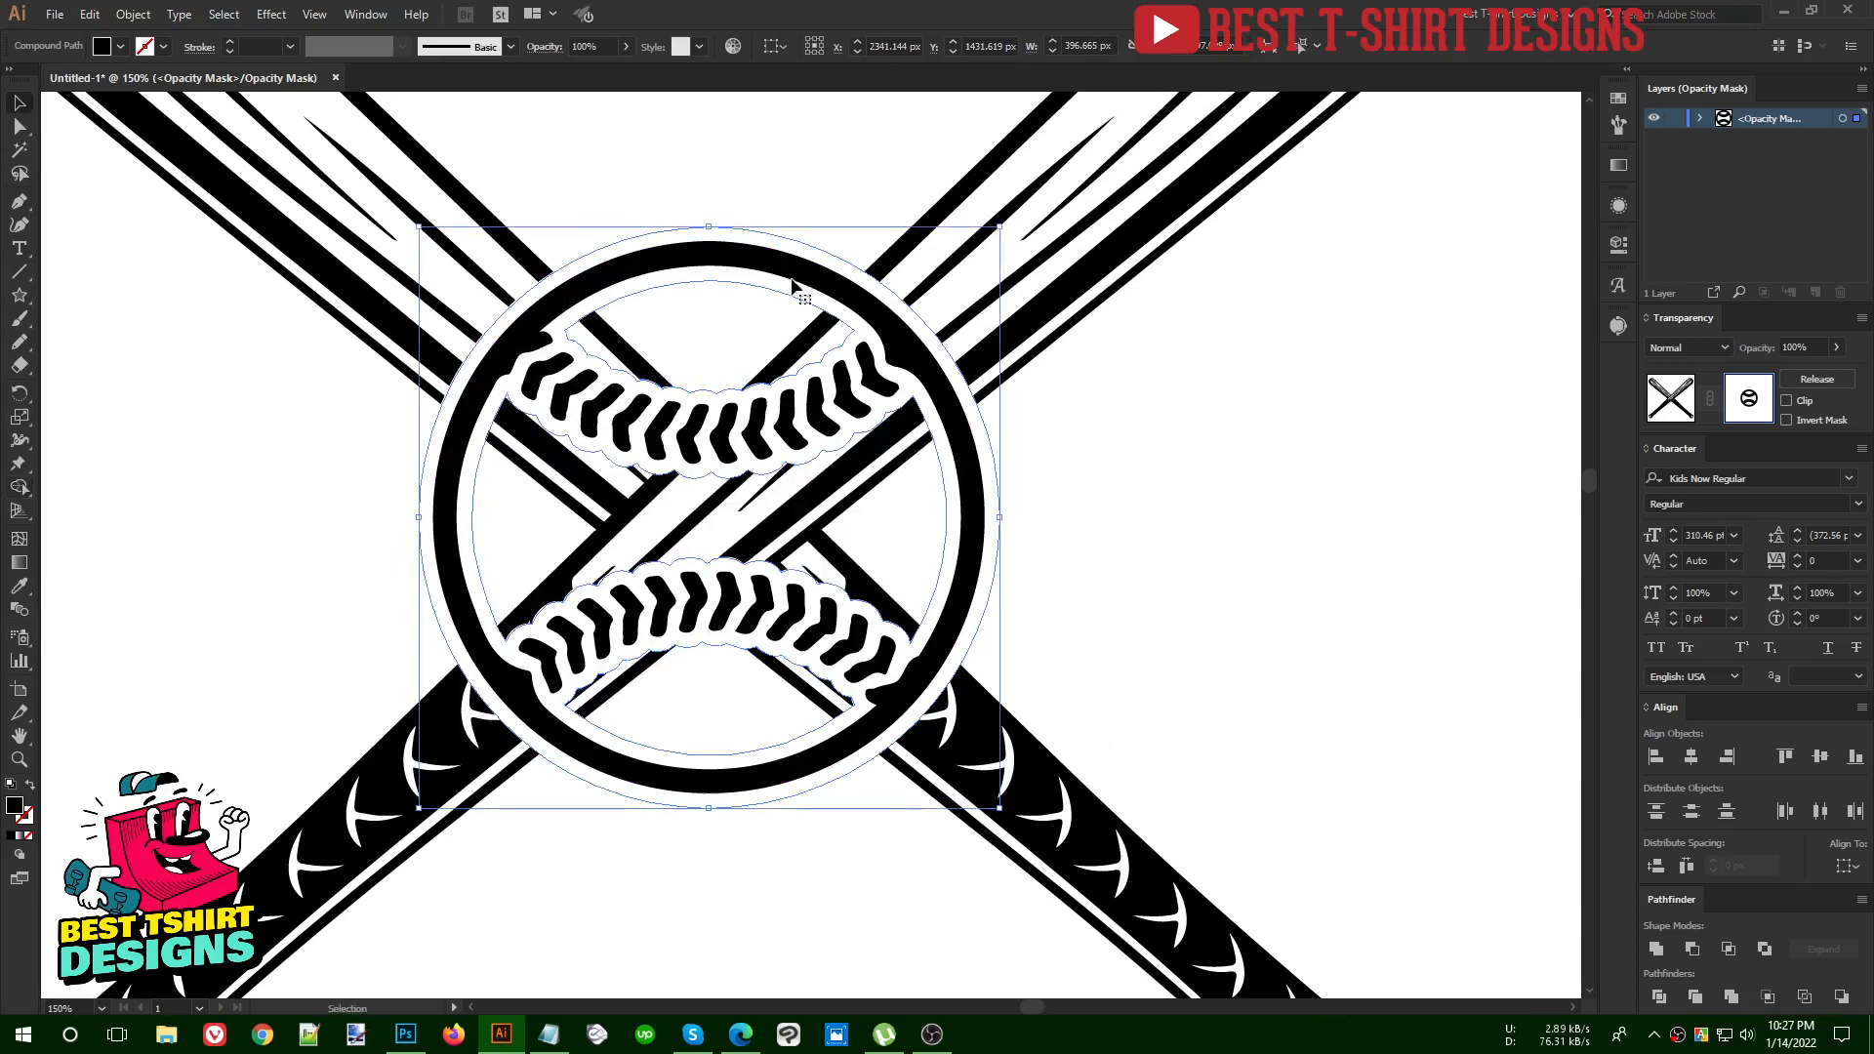
Merge the mask shape's upper opening into its outline with Shape Builder, and undo that merge
{"action": "left_click", "coordinate": [1134, 468]}
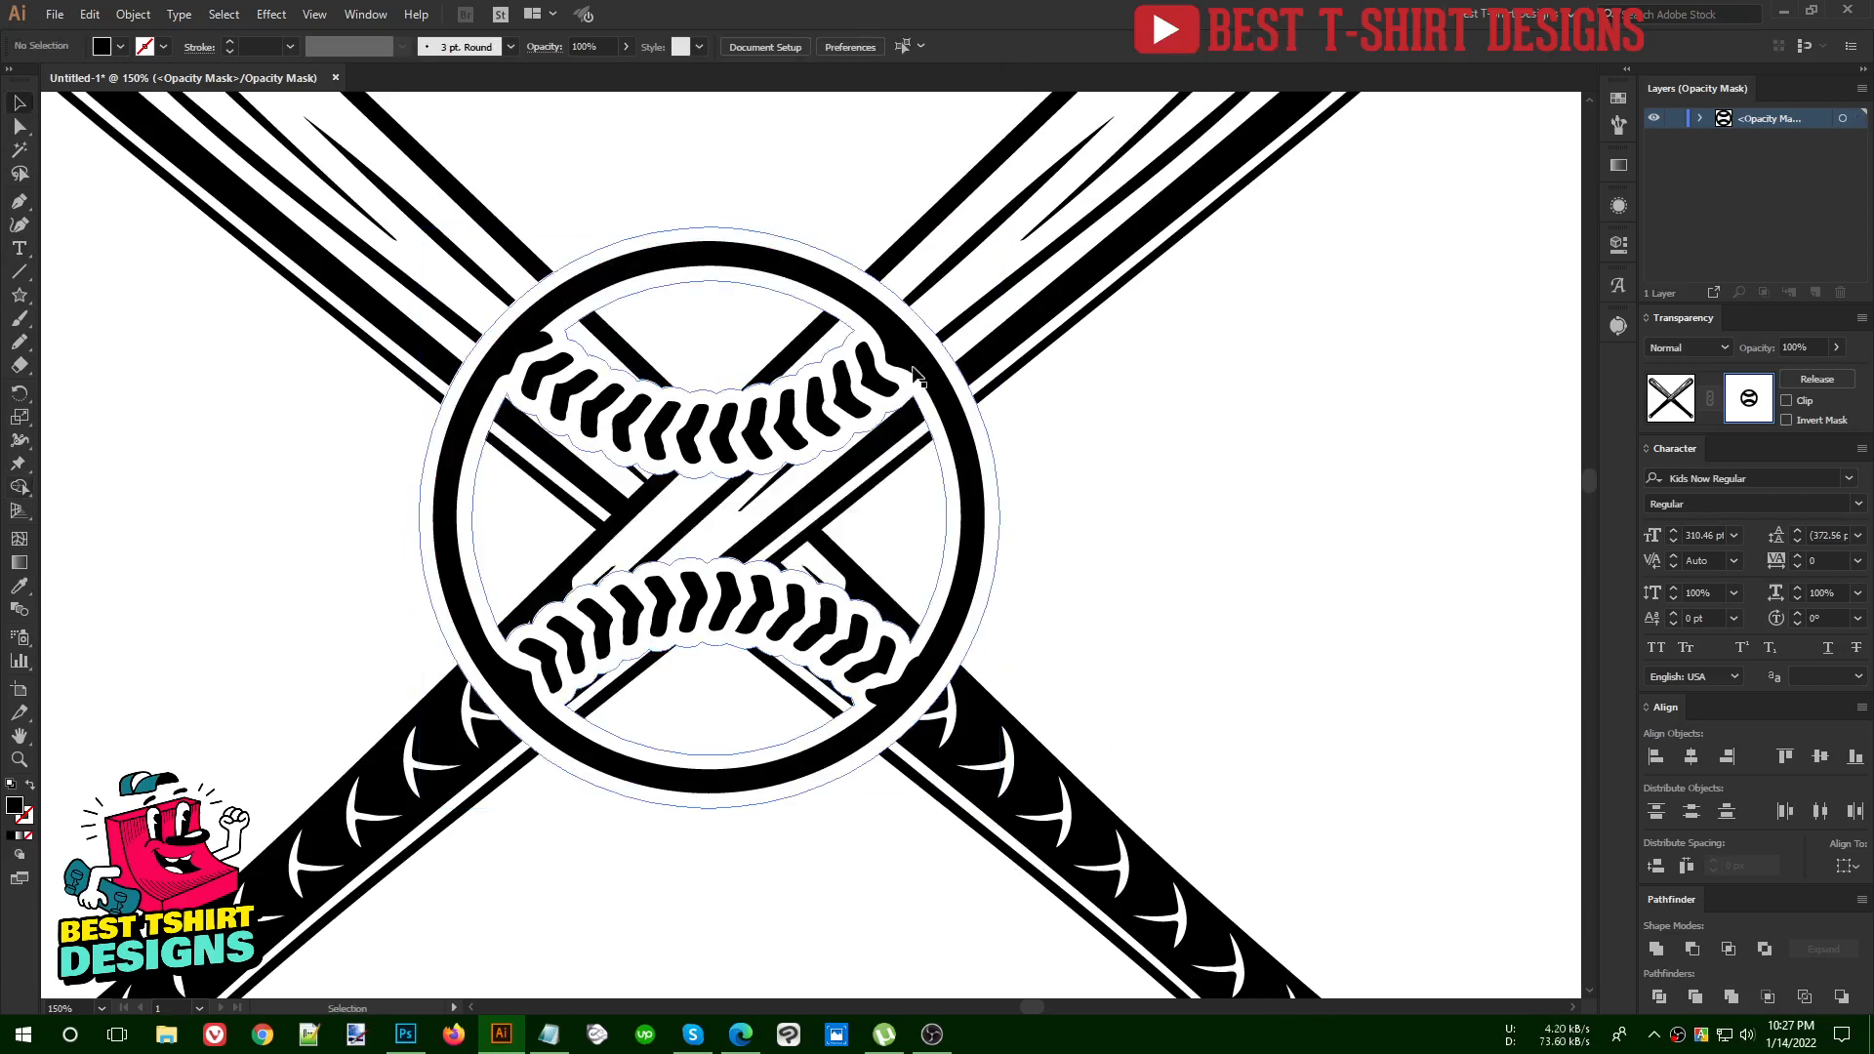
{"action": "left_click", "coordinate": [914, 373]}
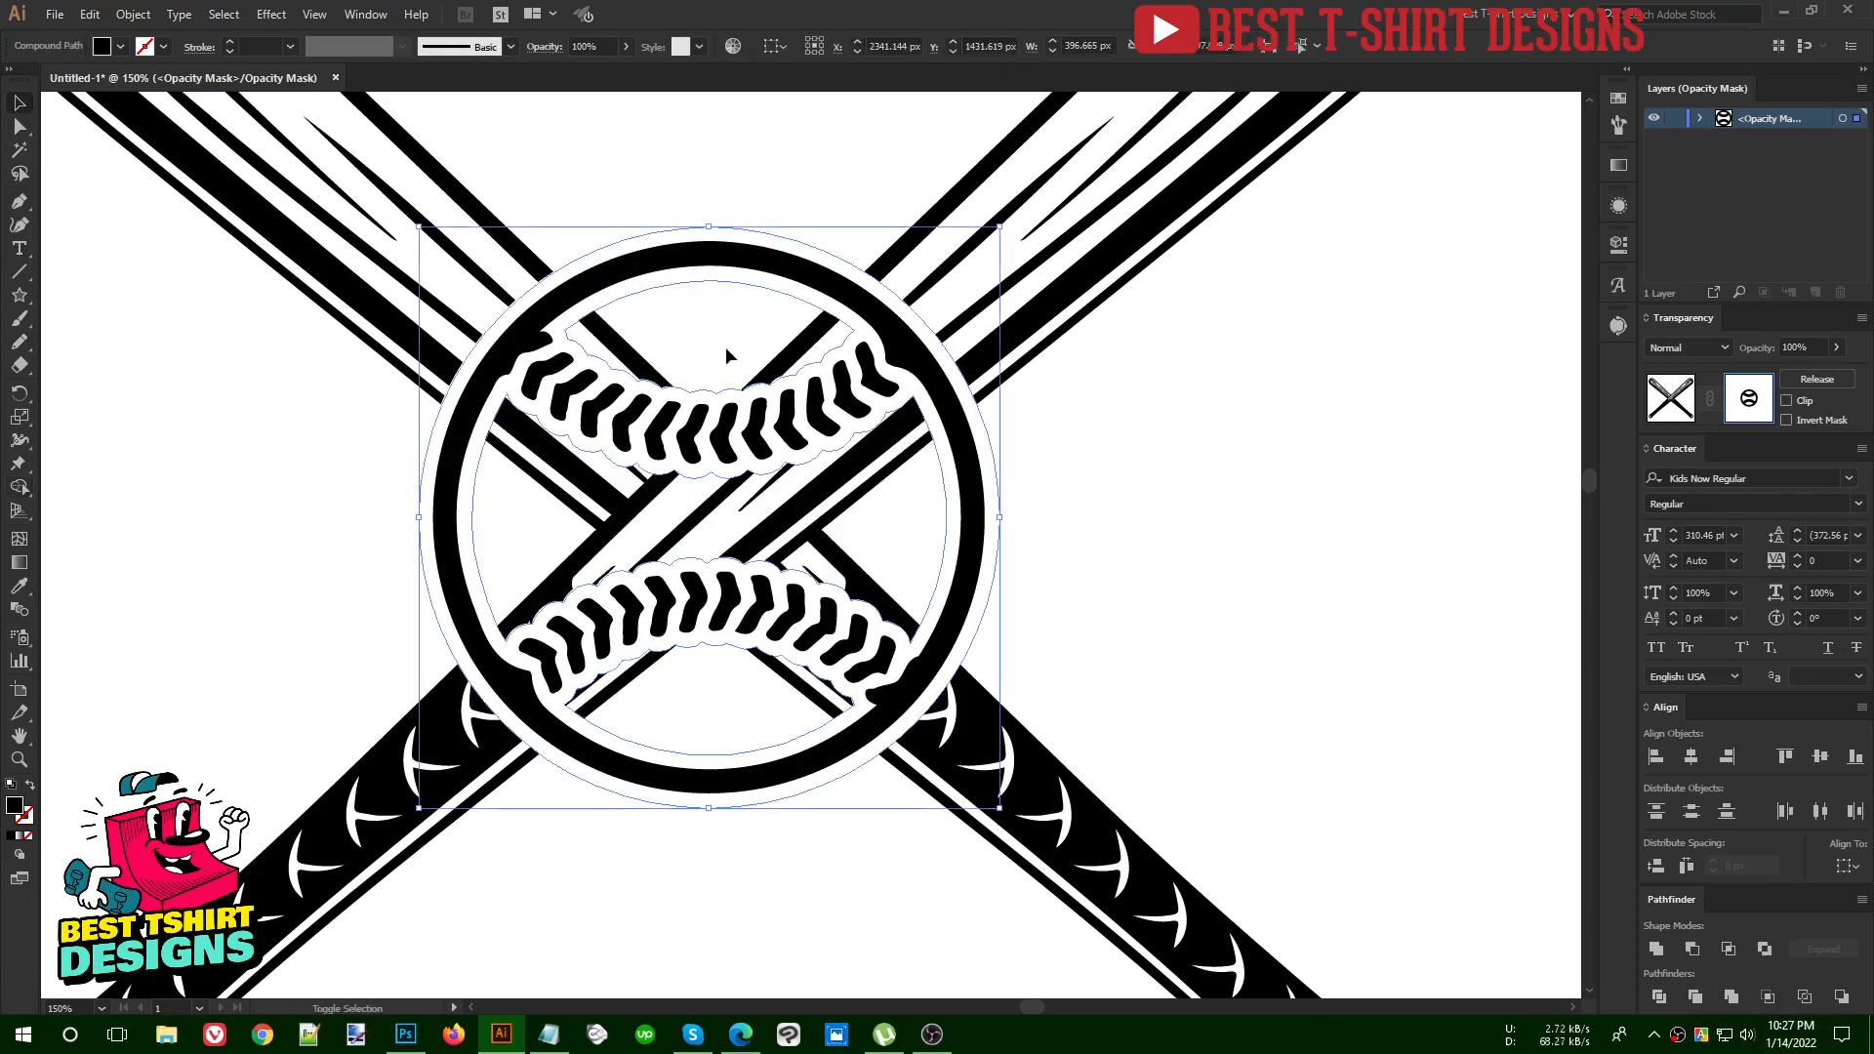
{"action": "key", "text": "shift+m"}
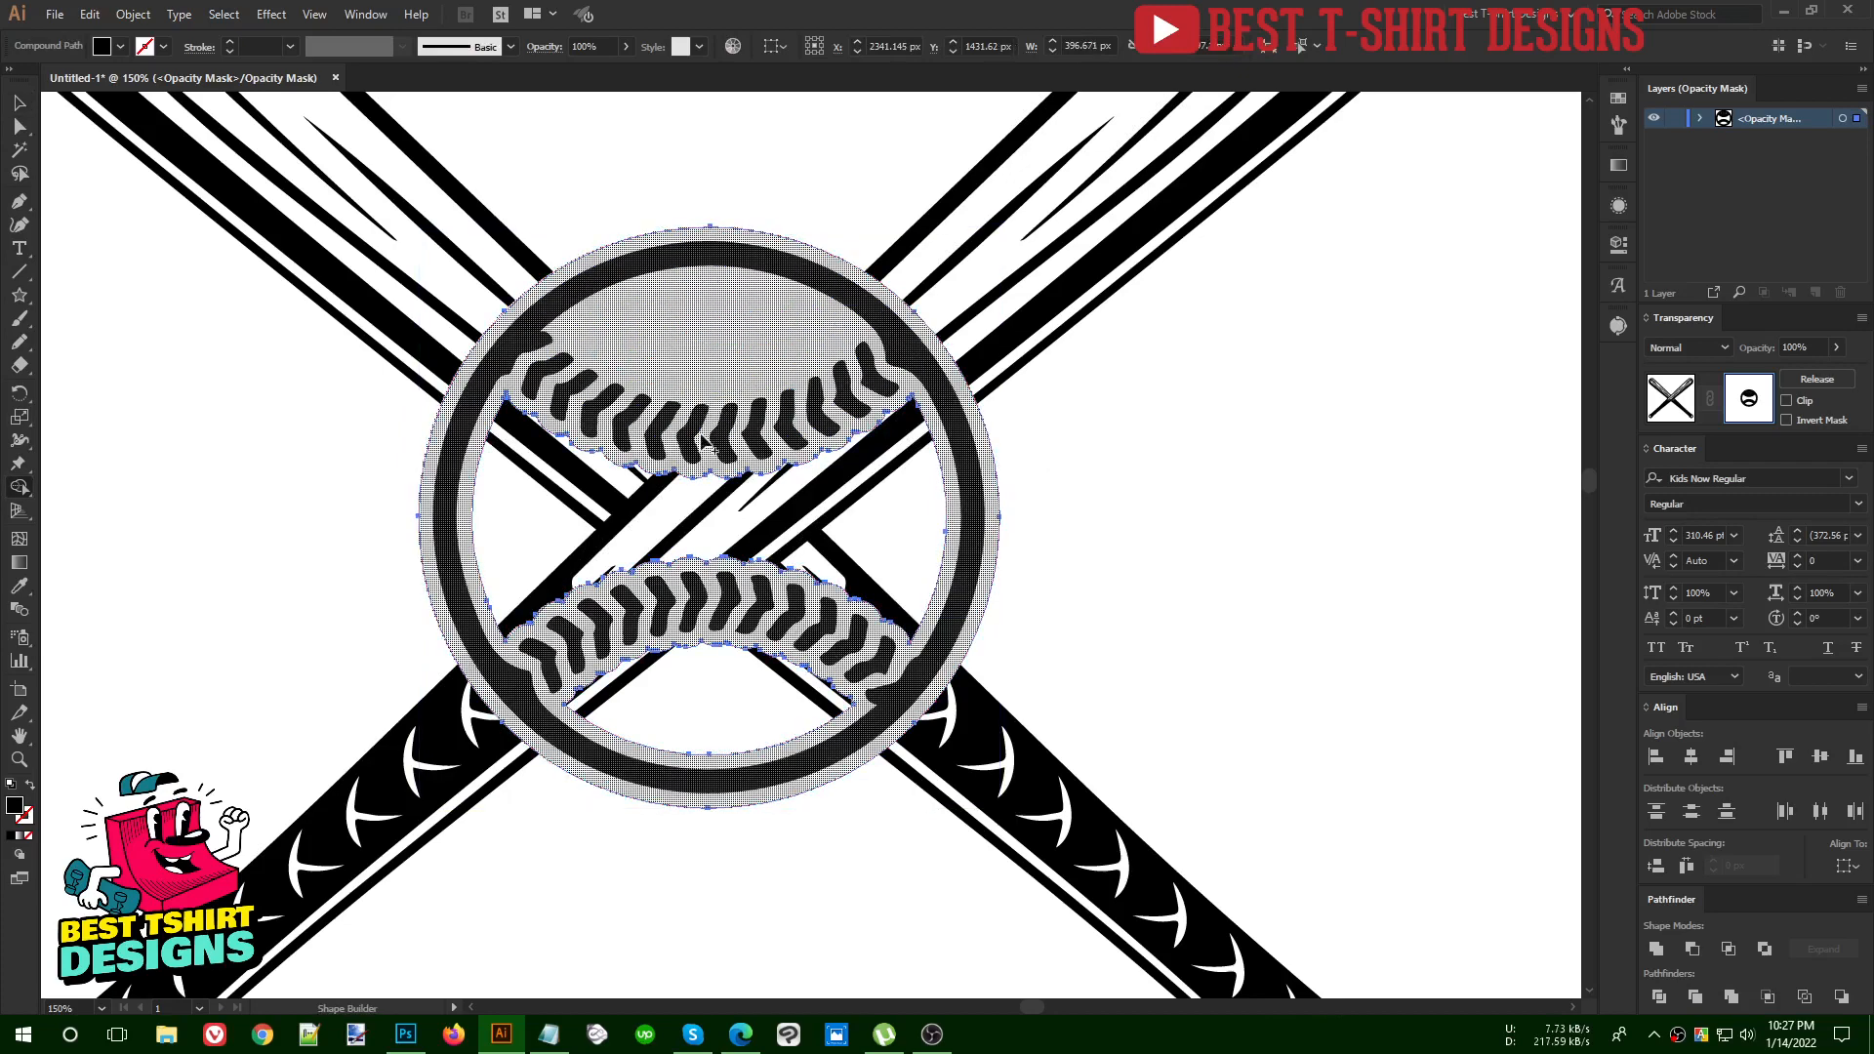
{"action": "left_click", "coordinate": [865, 561]}
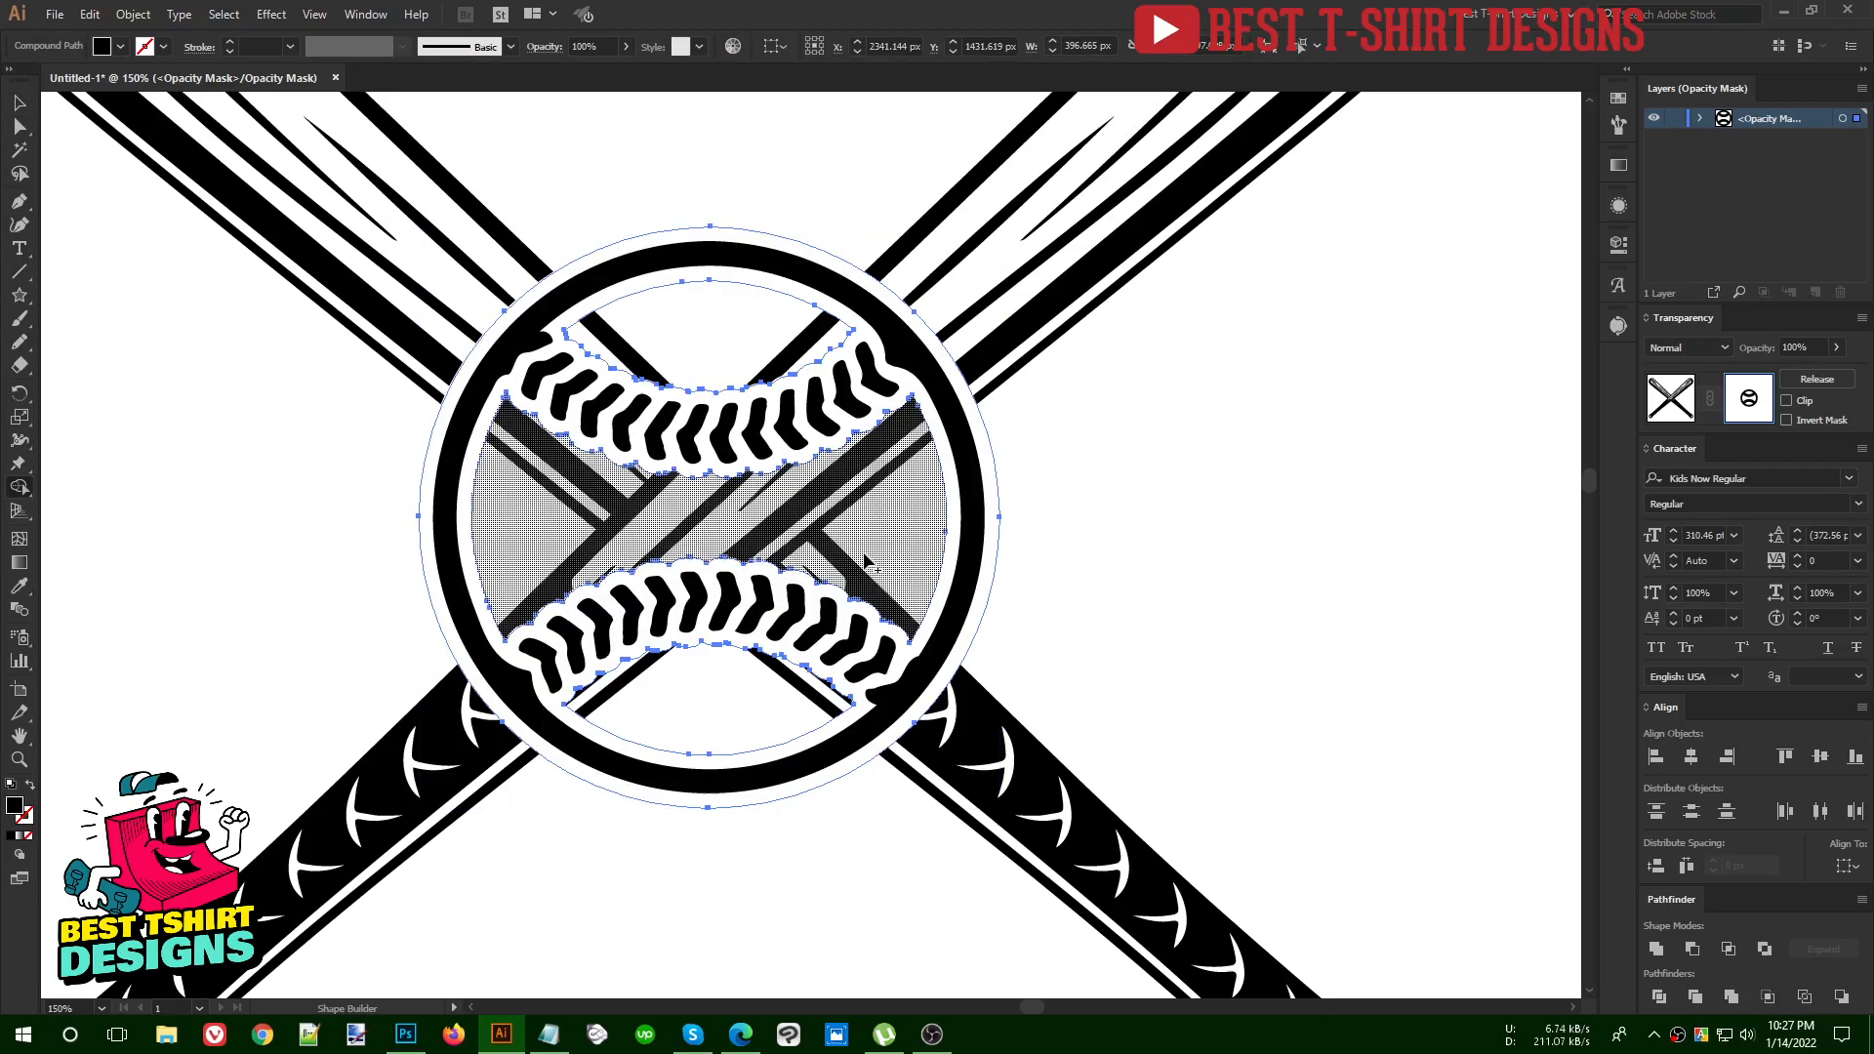
{"action": "key", "text": "v"}
{"action": "left_click", "coordinate": [1134, 511]}
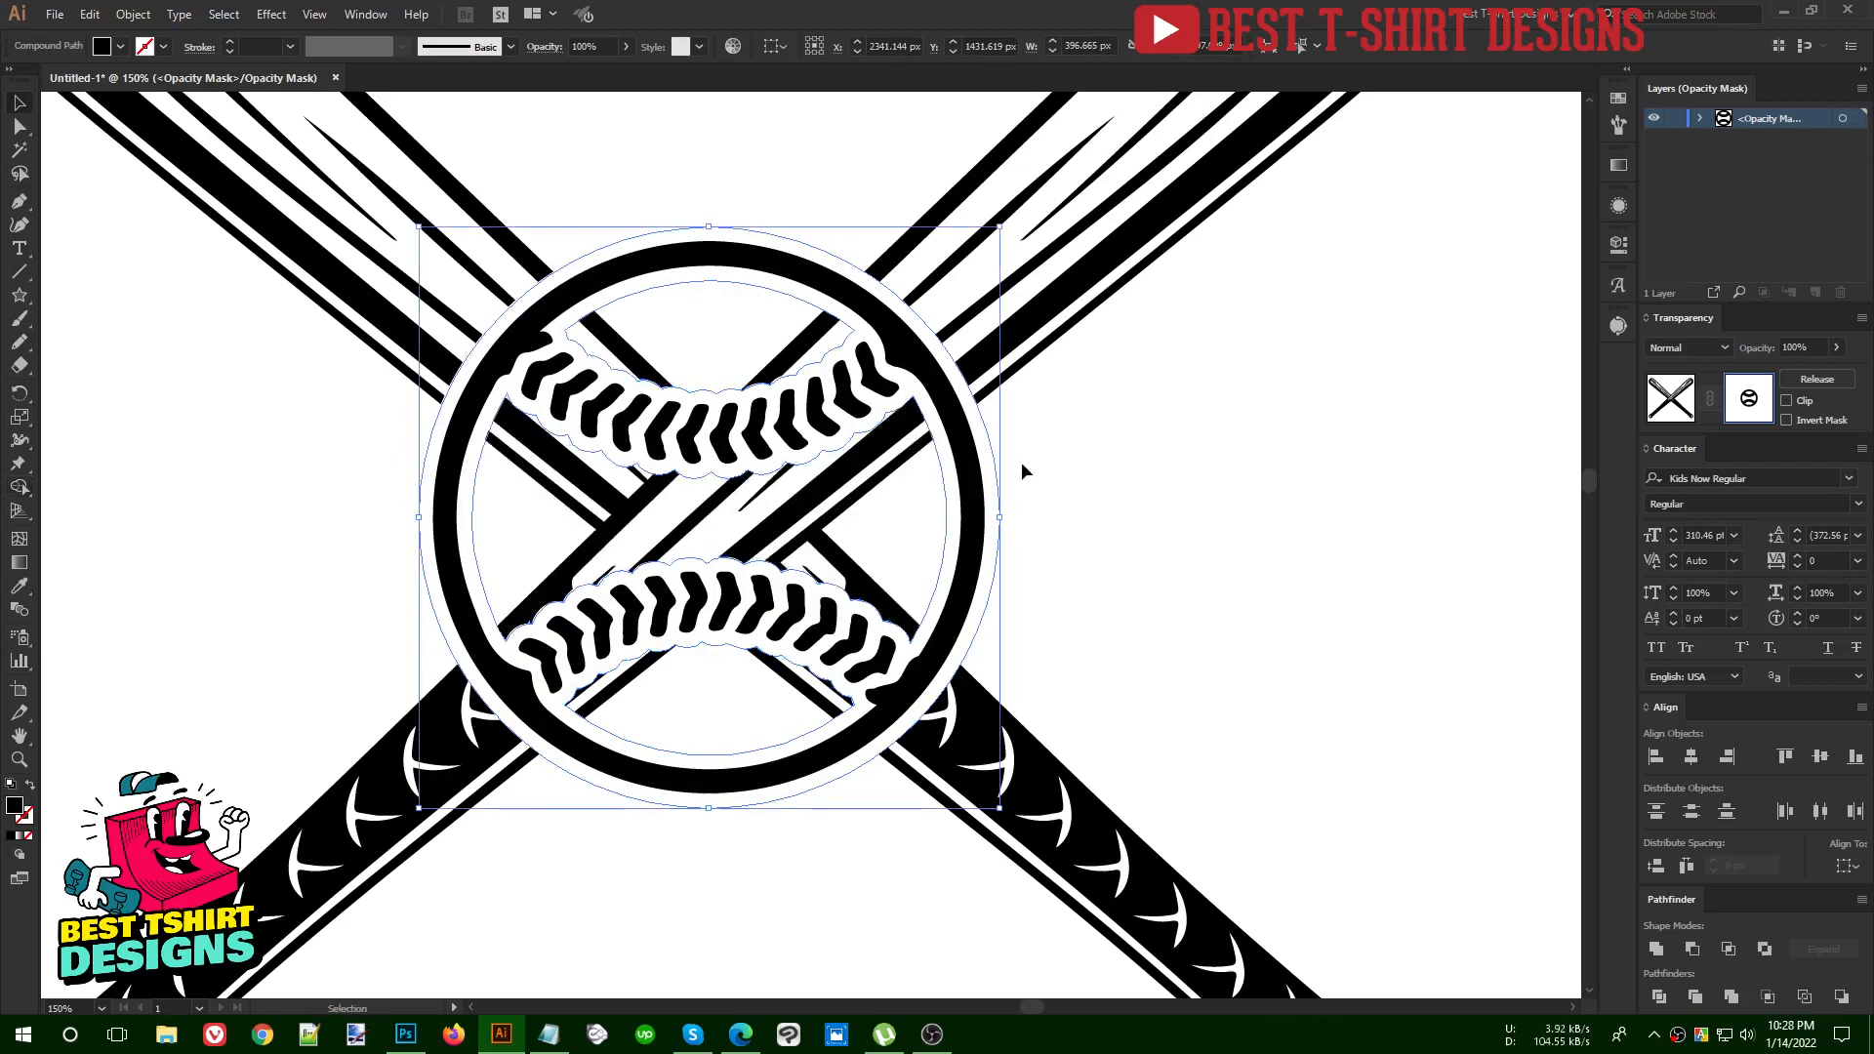
Turn the mask's baseball compound path into one solid circle with Pathfinder, filling its interior openings
{"action": "left_click", "coordinate": [942, 415]}
{"action": "left_click", "coordinate": [1733, 1000]}
{"action": "left_click", "coordinate": [1656, 949]}
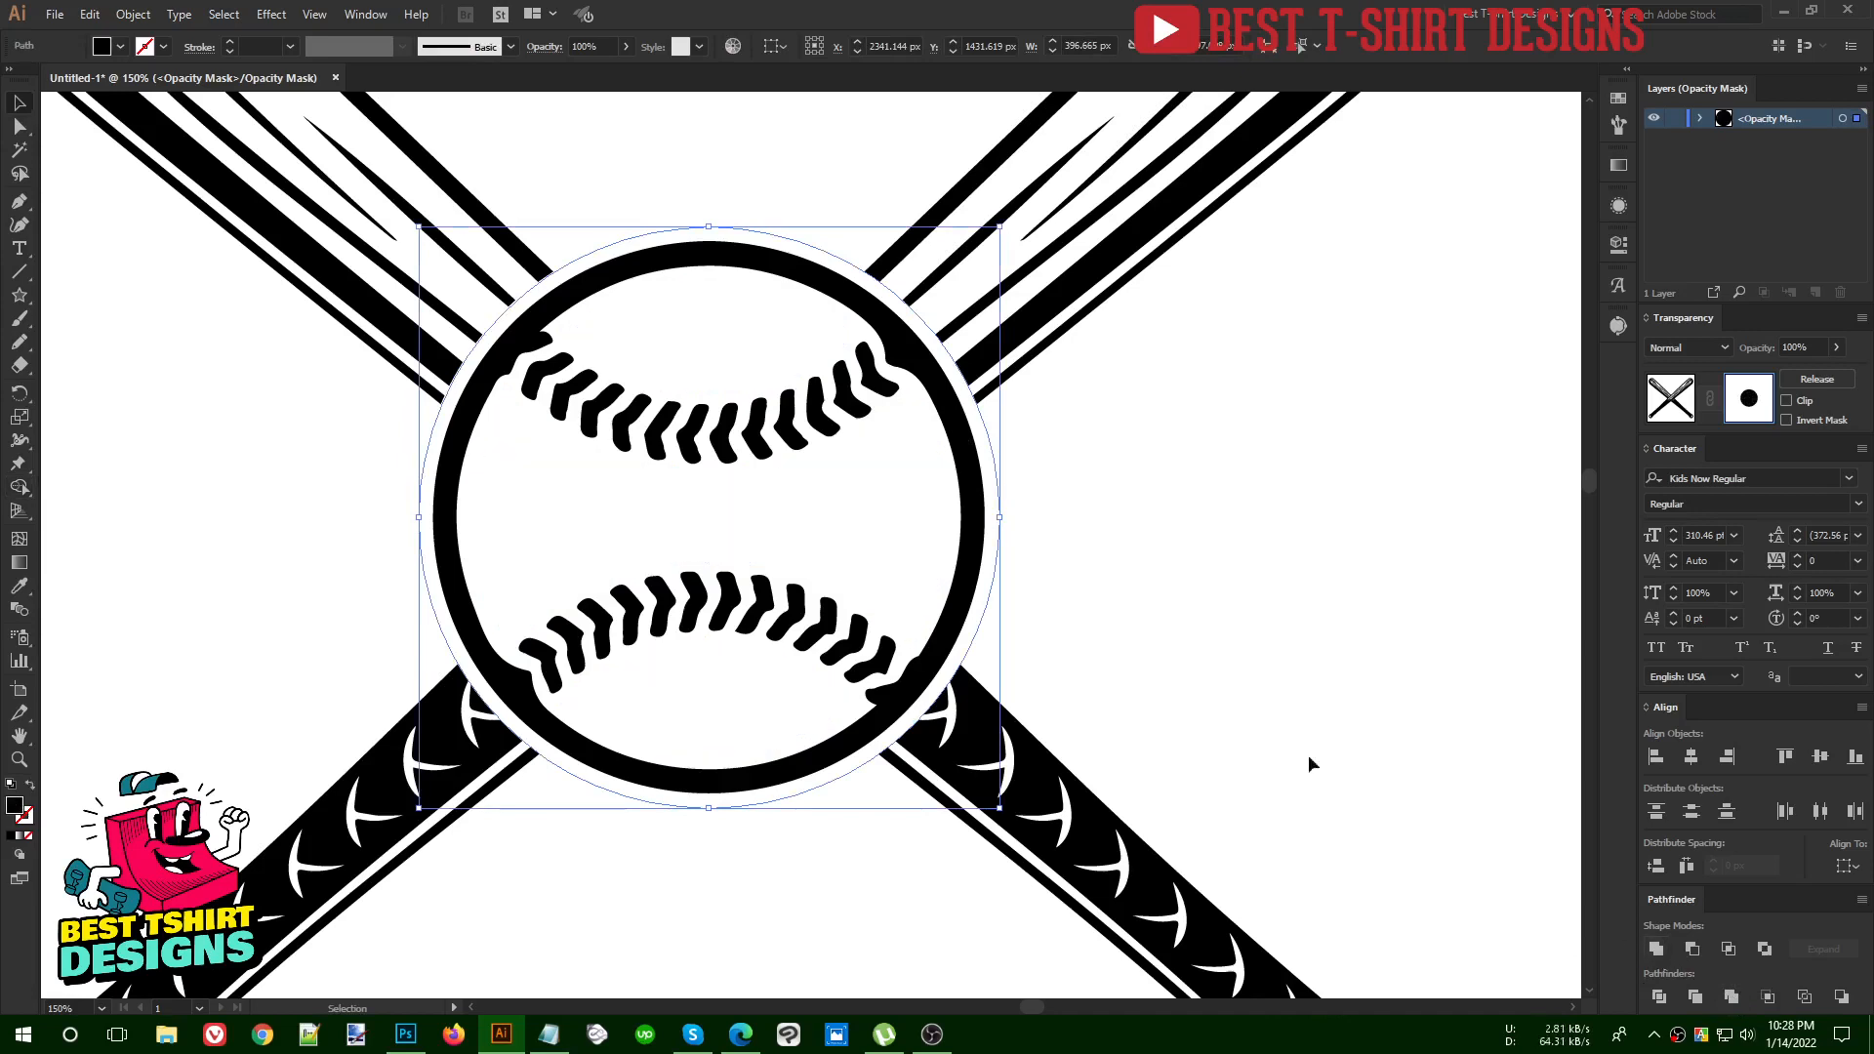
{"action": "left_click", "coordinate": [1128, 599]}
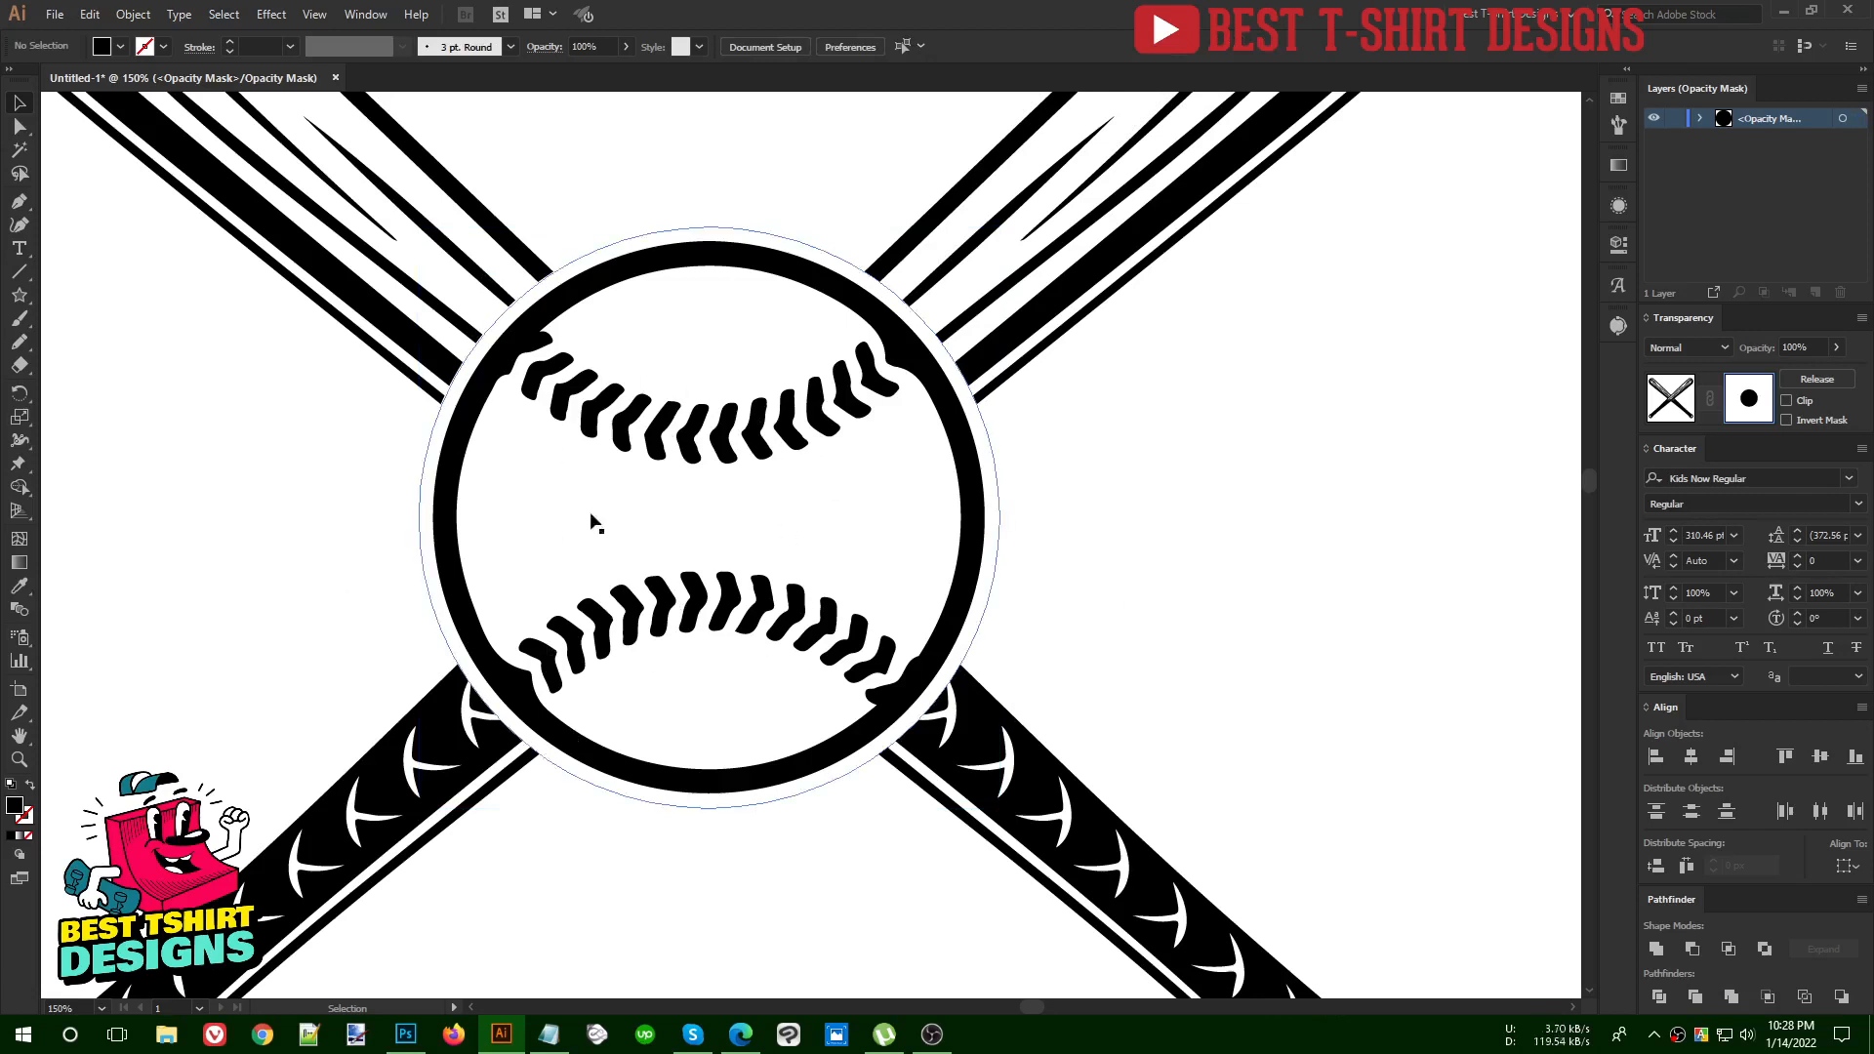
Exit opacity mask editing back to the artwork and inspect the even gap between the baseball and the bats
{"action": "scroll", "coordinate": [792, 504], "scroll_direction": "down", "scroll_amount": 1}
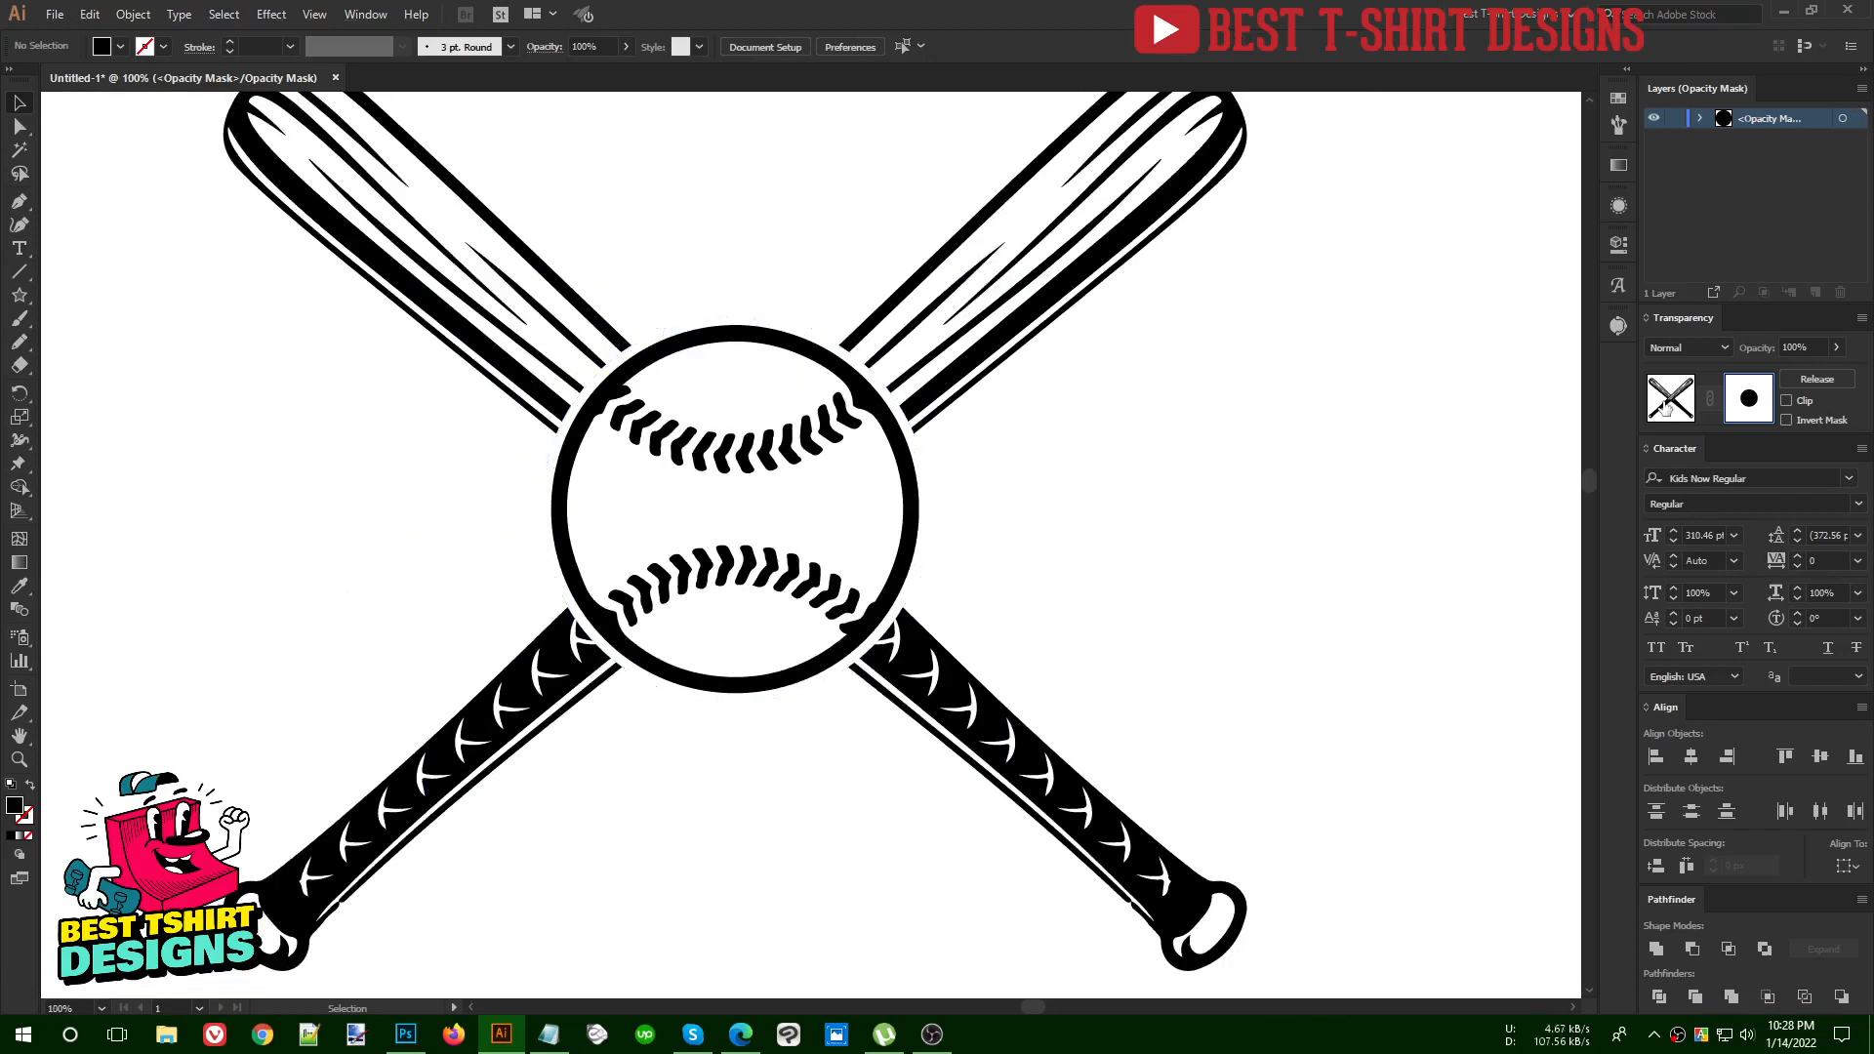
{"action": "left_click", "coordinate": [1666, 408]}
{"action": "left_click", "coordinate": [1304, 537]}
{"action": "scroll", "coordinate": [909, 581], "scroll_direction": "down", "scroll_amount": 1}
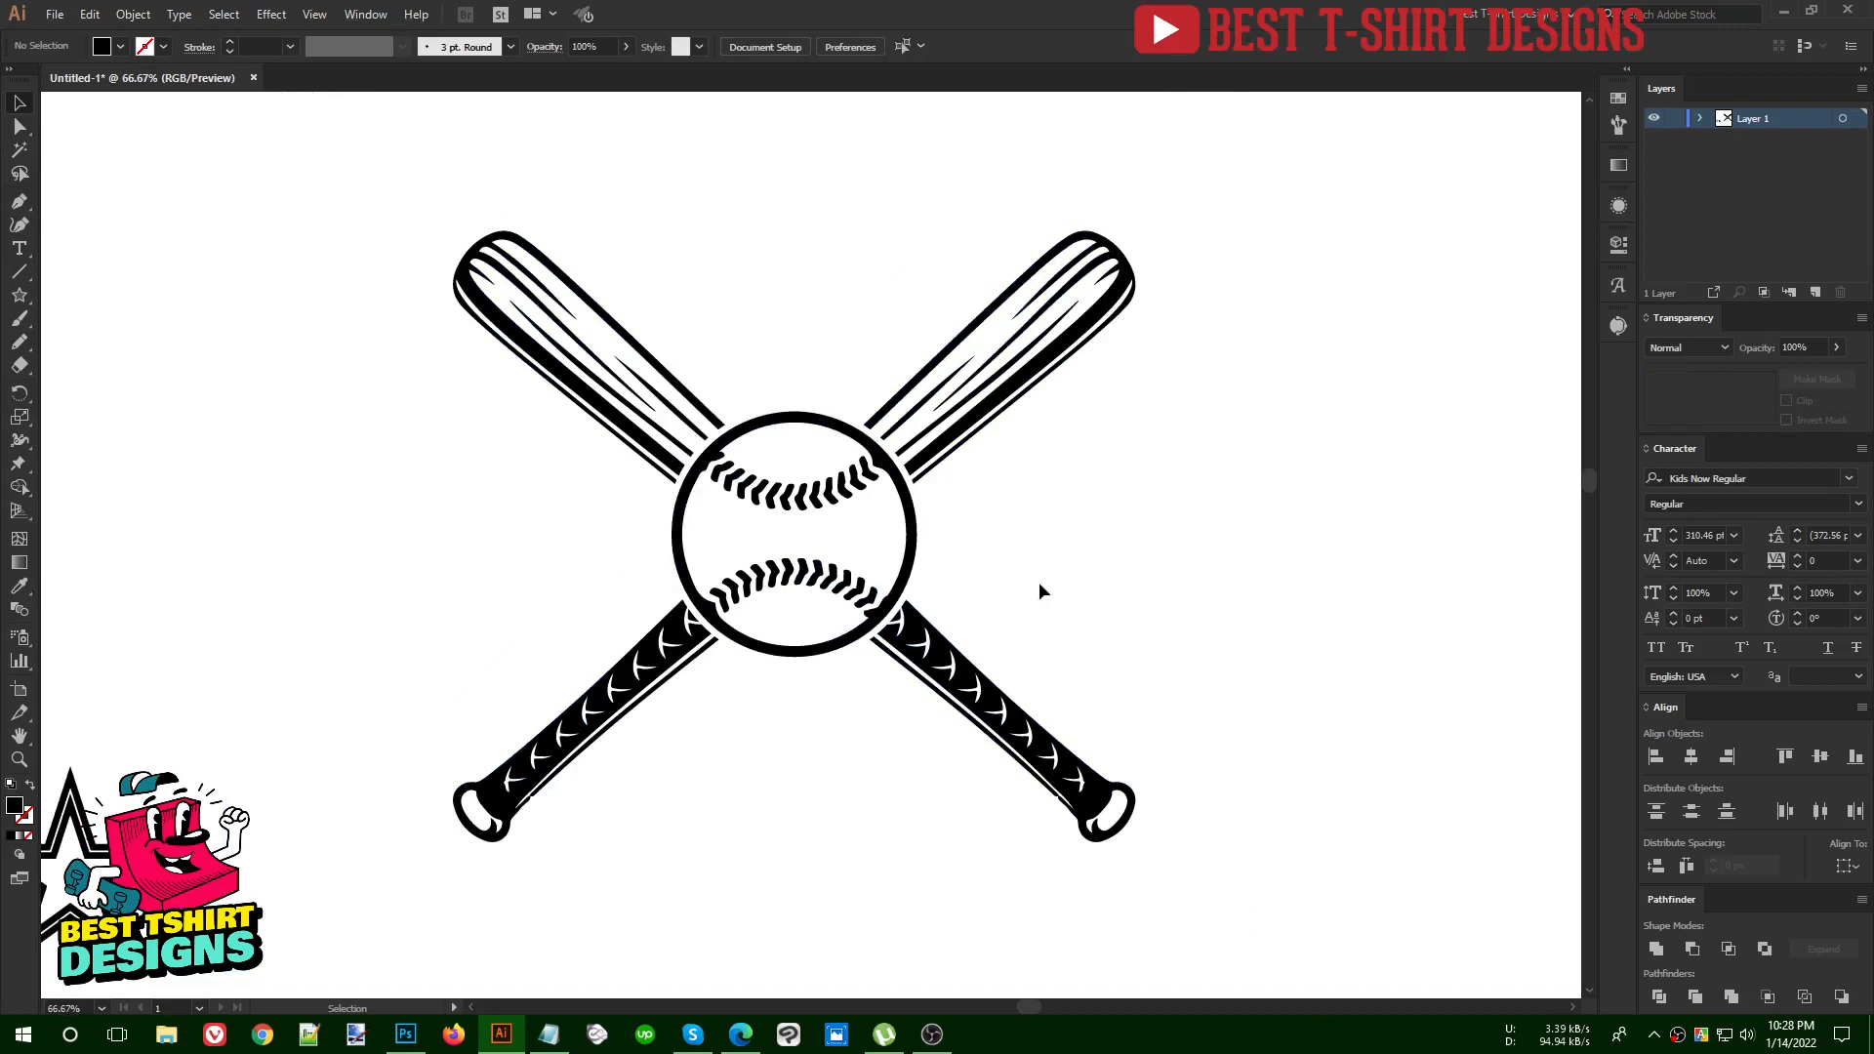
{"action": "scroll", "coordinate": [1030, 571], "scroll_direction": "up", "scroll_amount": 1}
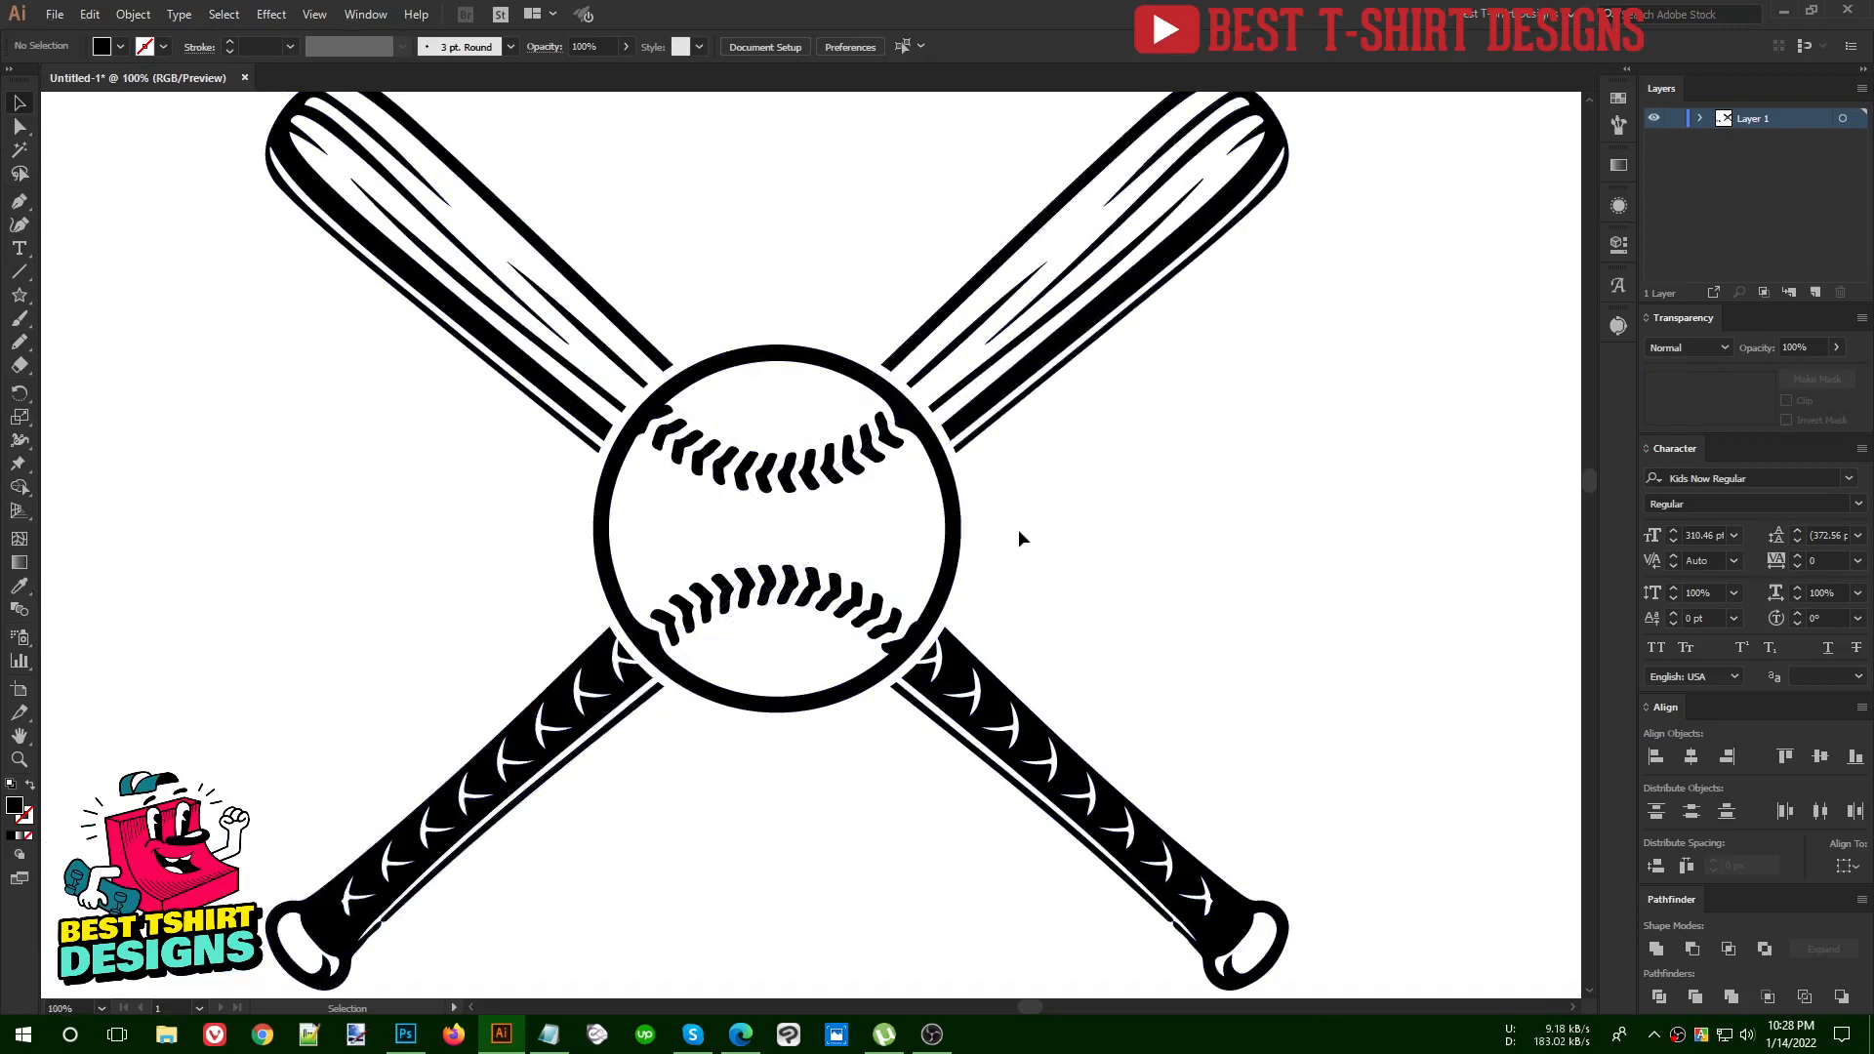
{"action": "scroll", "coordinate": [925, 646], "scroll_direction": "up", "scroll_amount": 4}
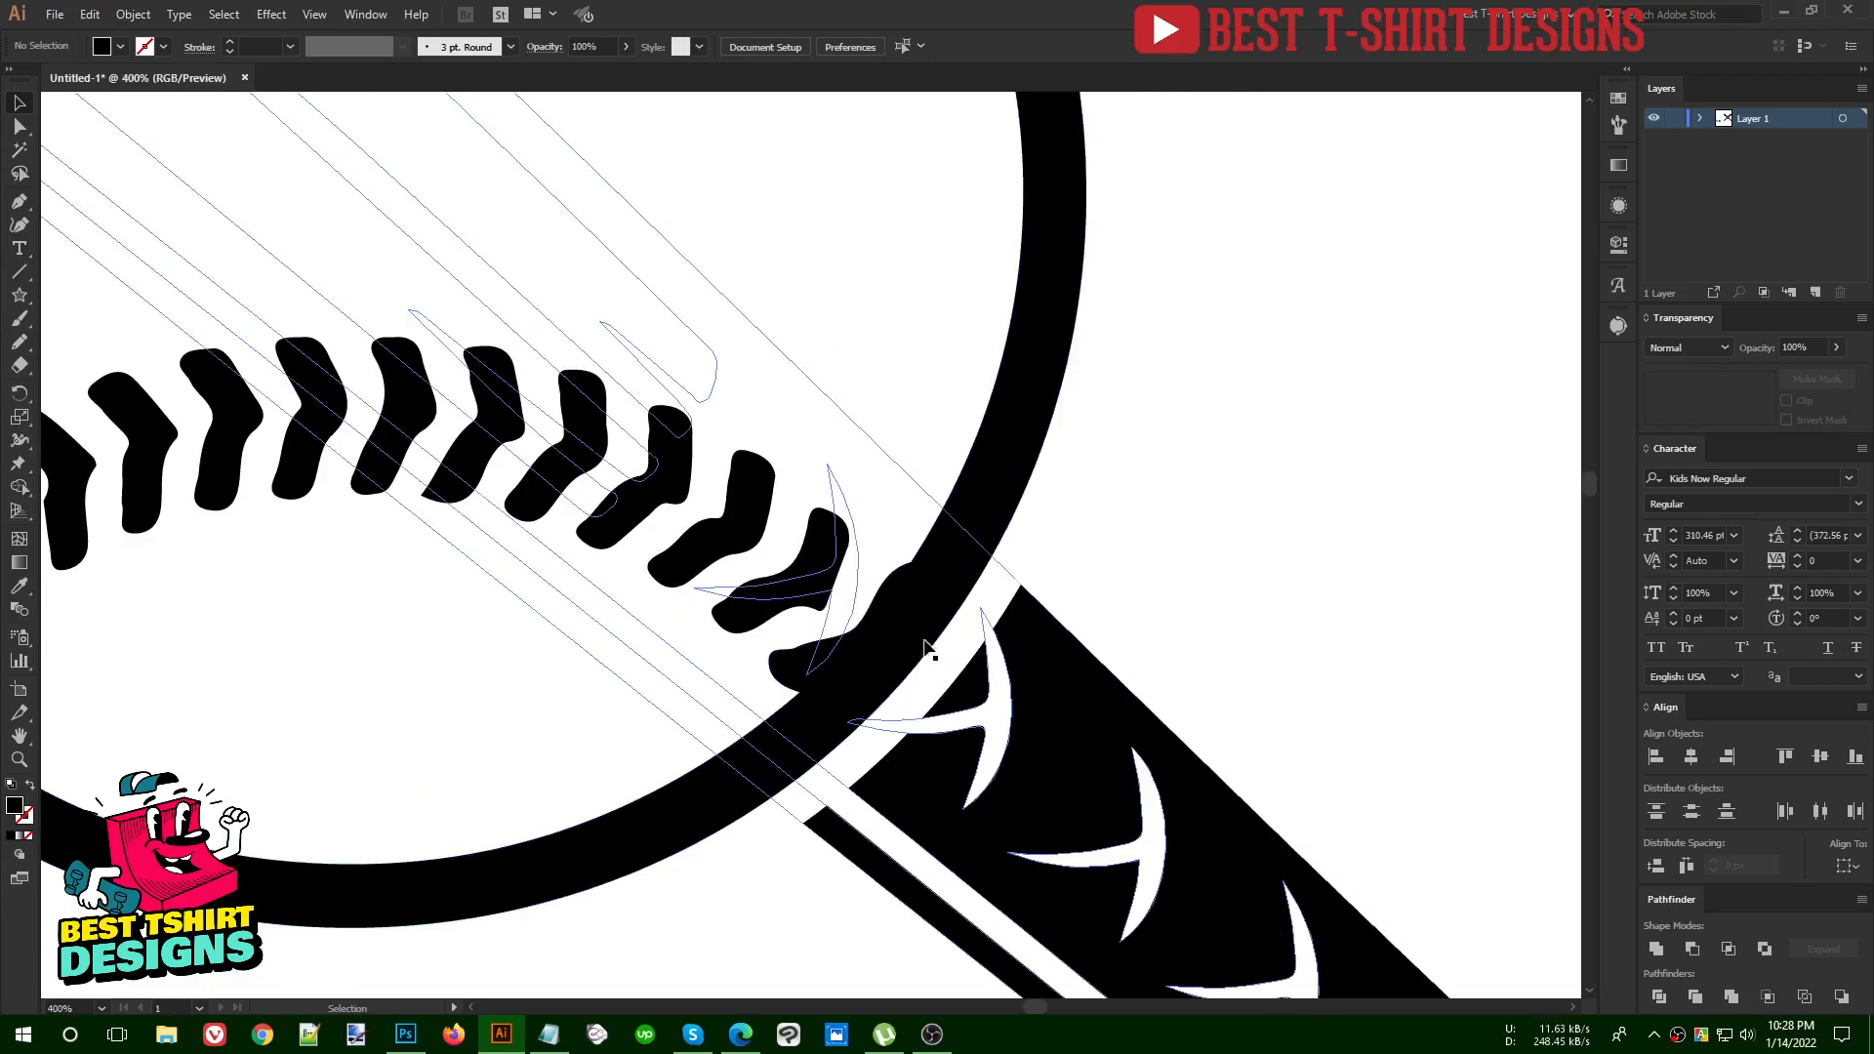
{"action": "scroll", "coordinate": [926, 646], "scroll_direction": "down", "scroll_amount": 6}
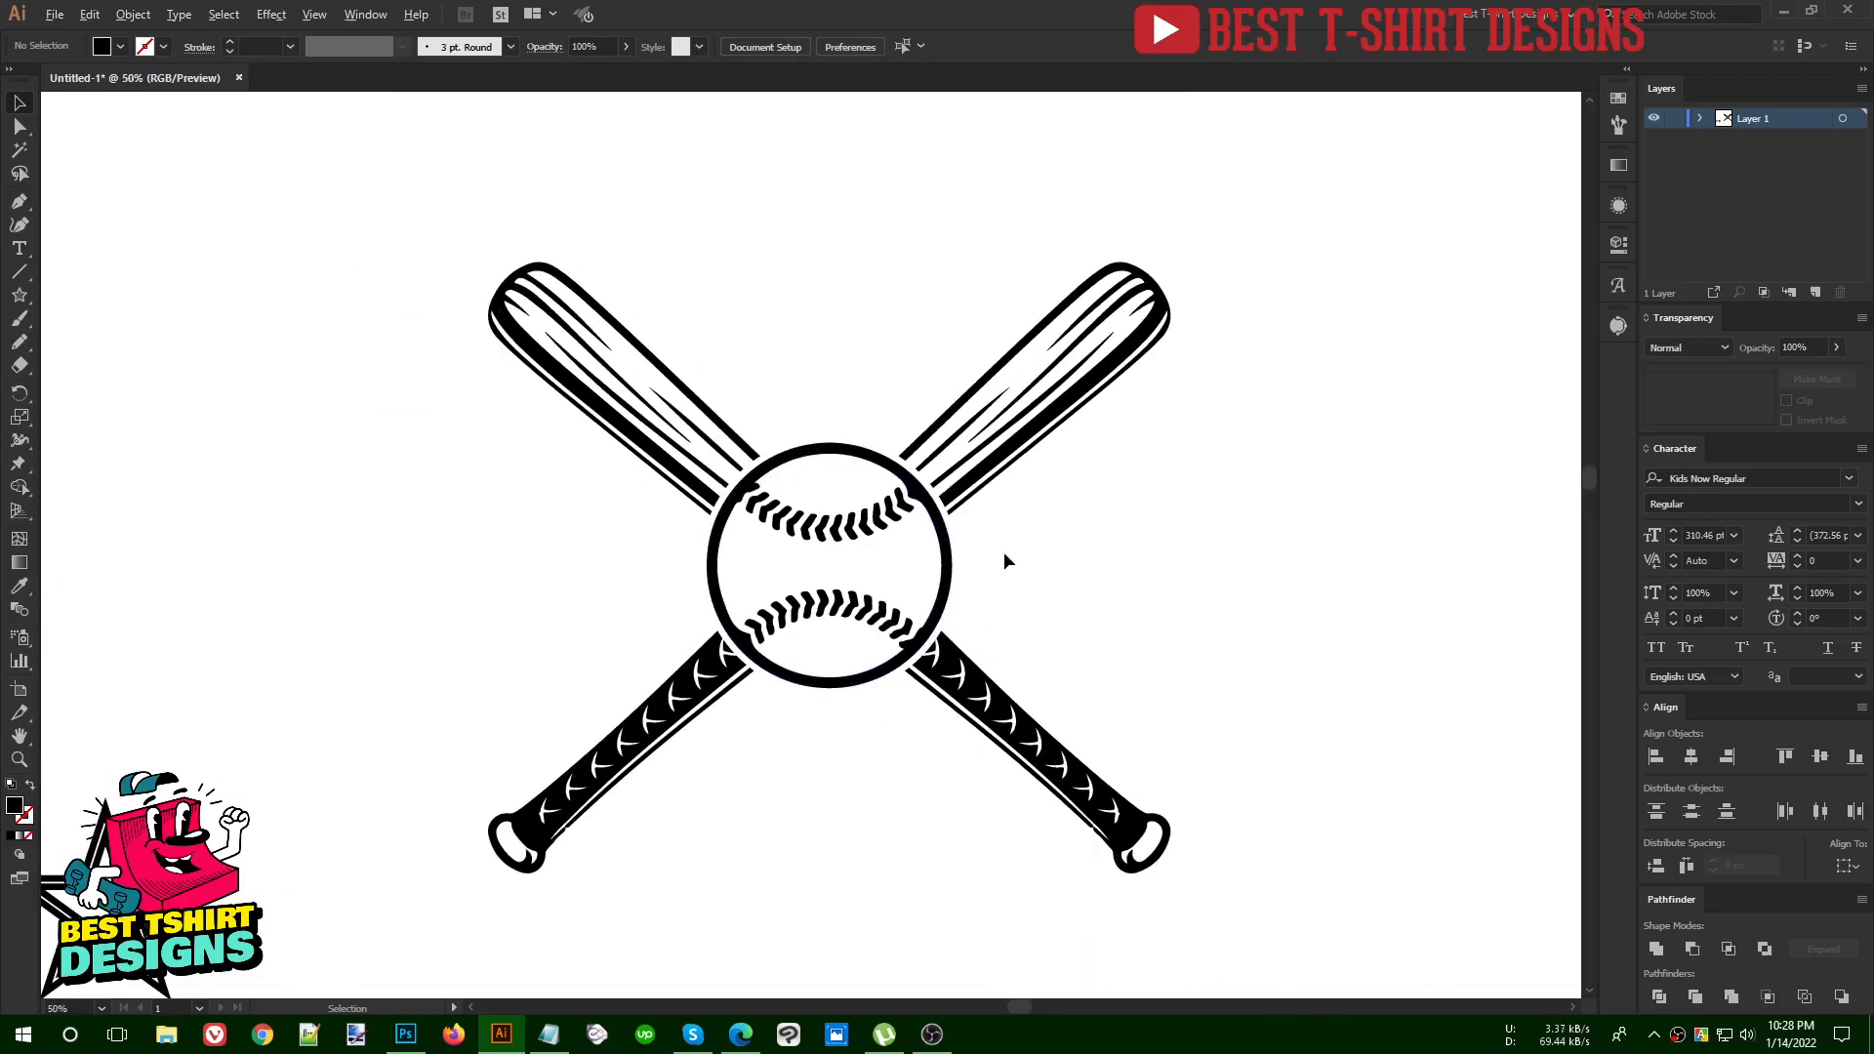
Select the complete crossed bats and baseball artwork
{"action": "left_click_drag", "start_coordinate": [527, 289], "coordinate": [1237, 907]}
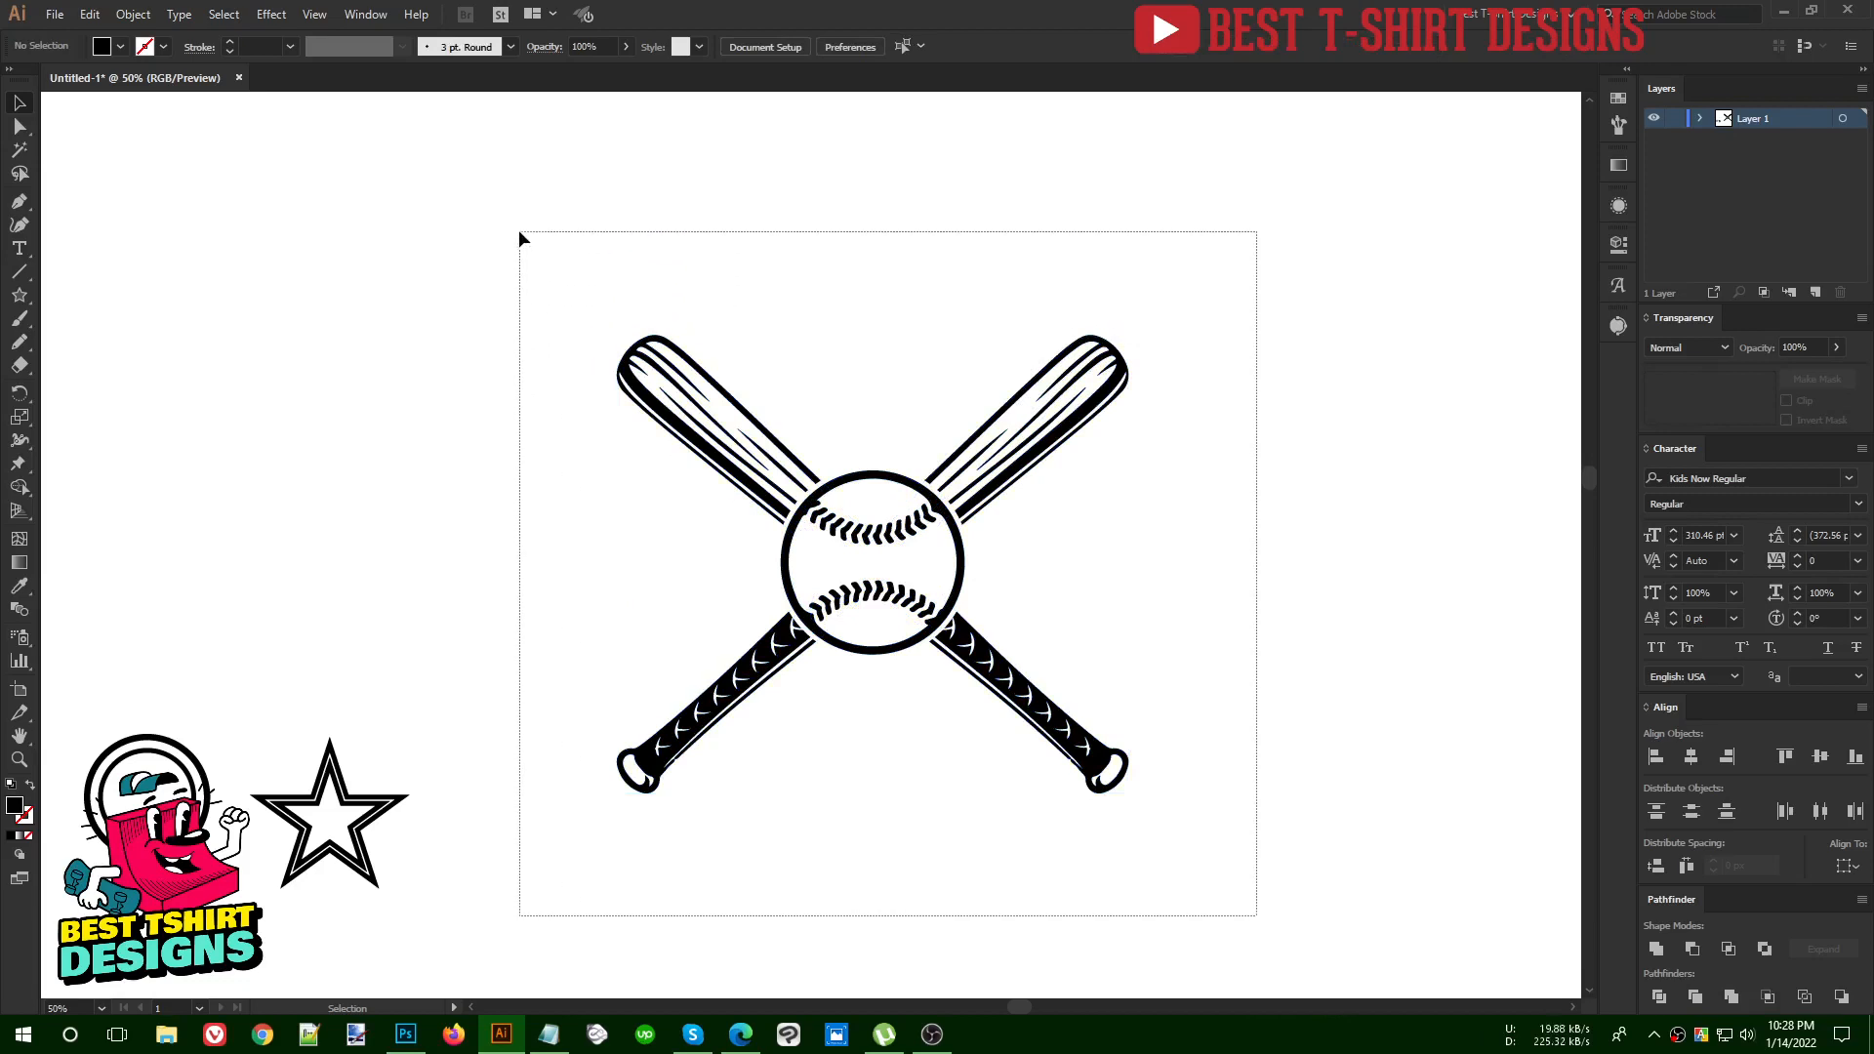